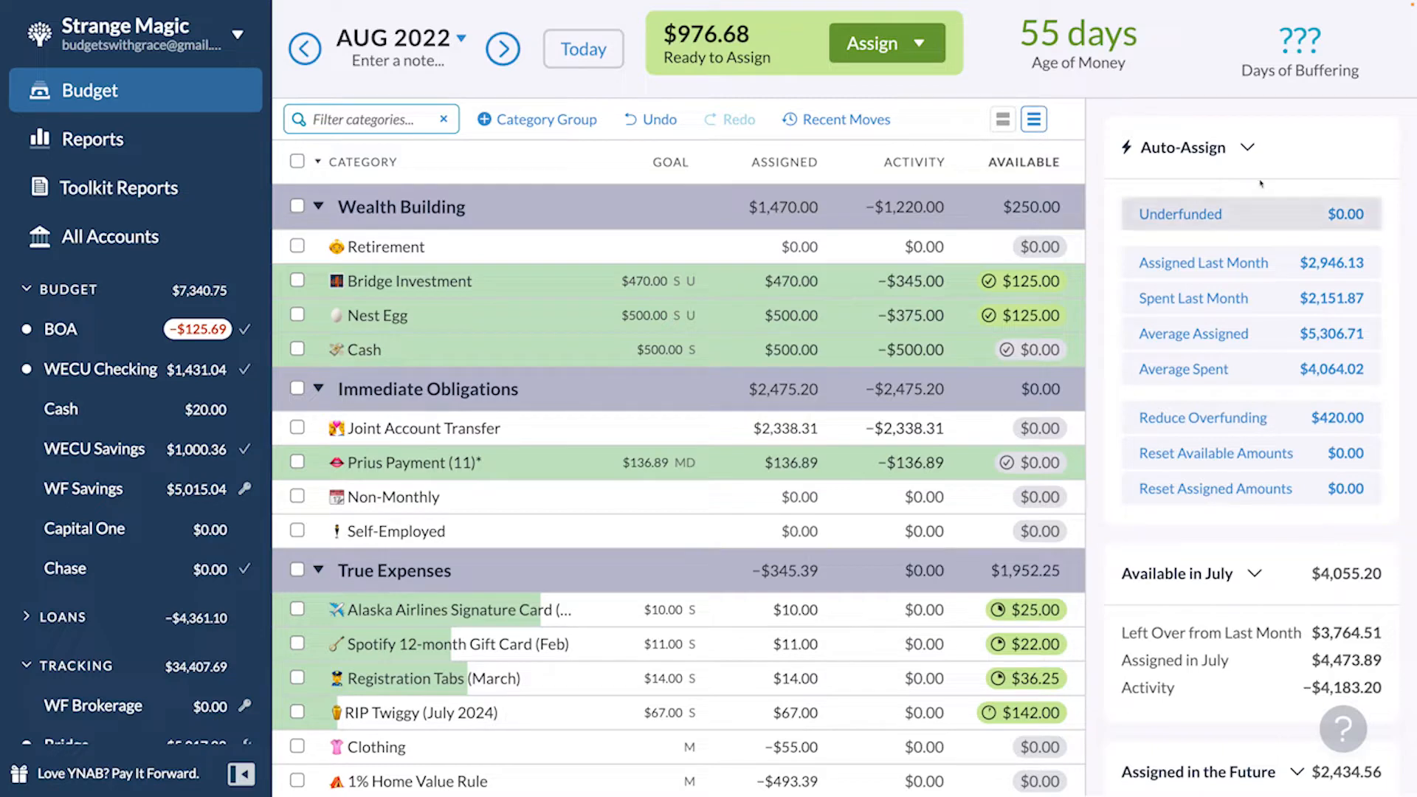
# - Check the BOA account for bank imports and approve the new Bellingham Food Bank transaction
pyautogui.click(602, 54)
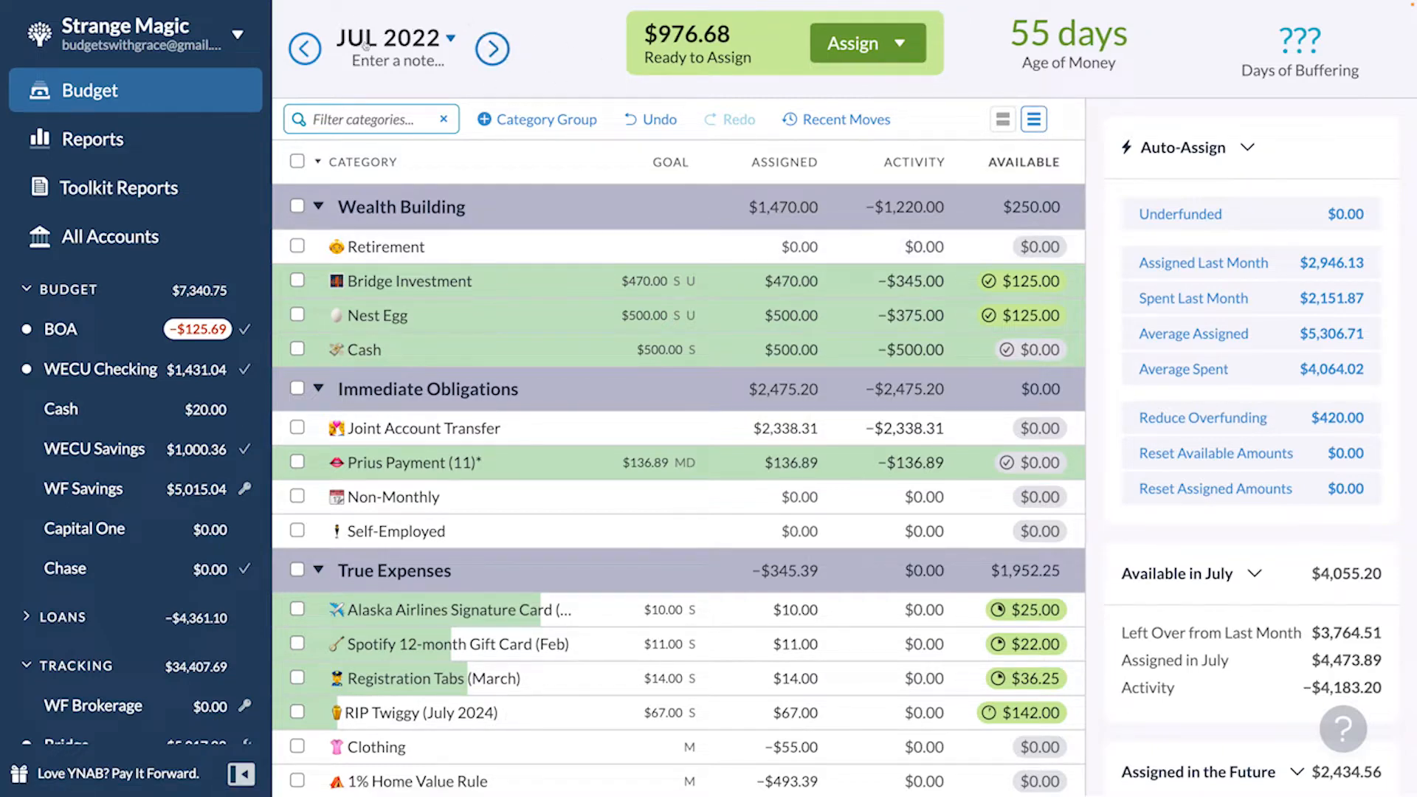
pyautogui.click(79, 329)
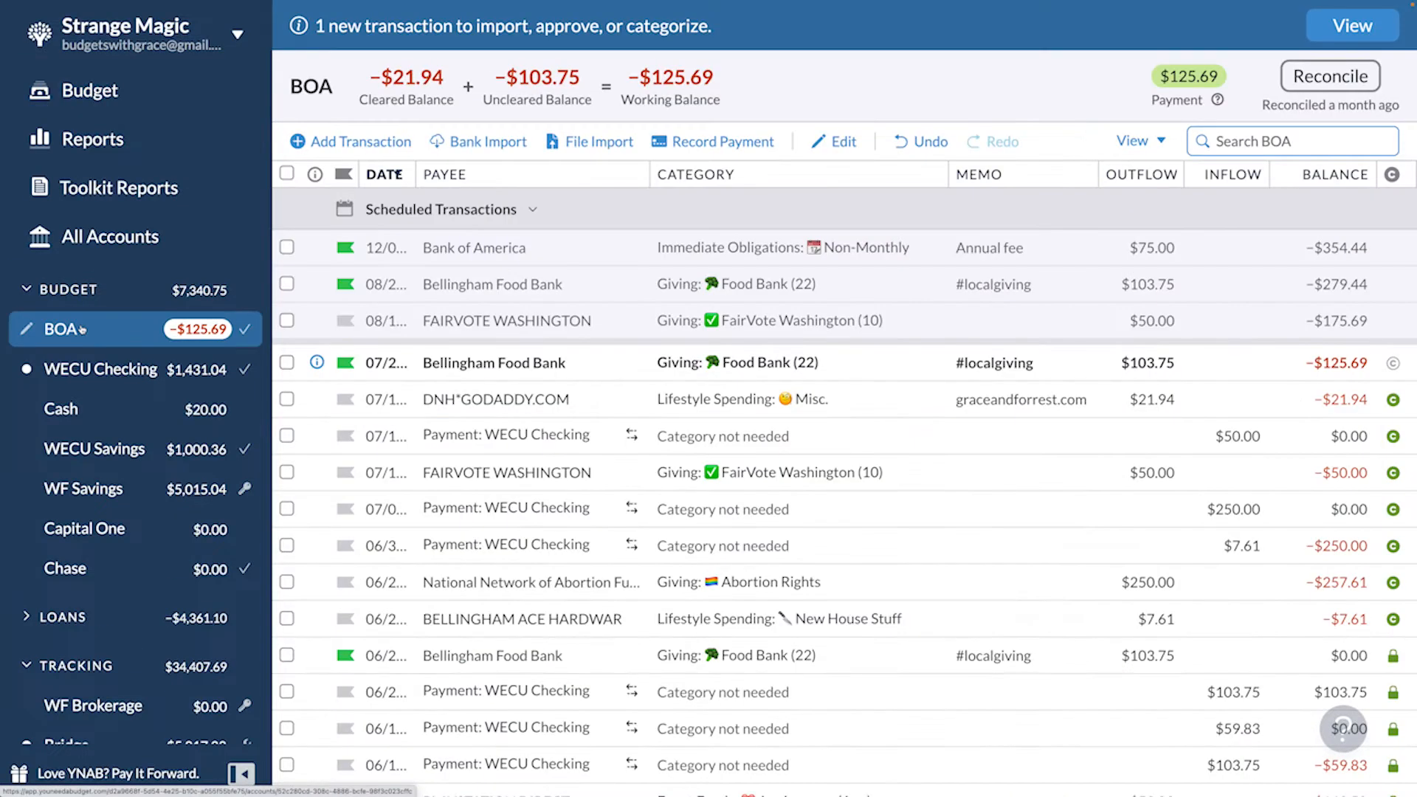
pyautogui.click(509, 143)
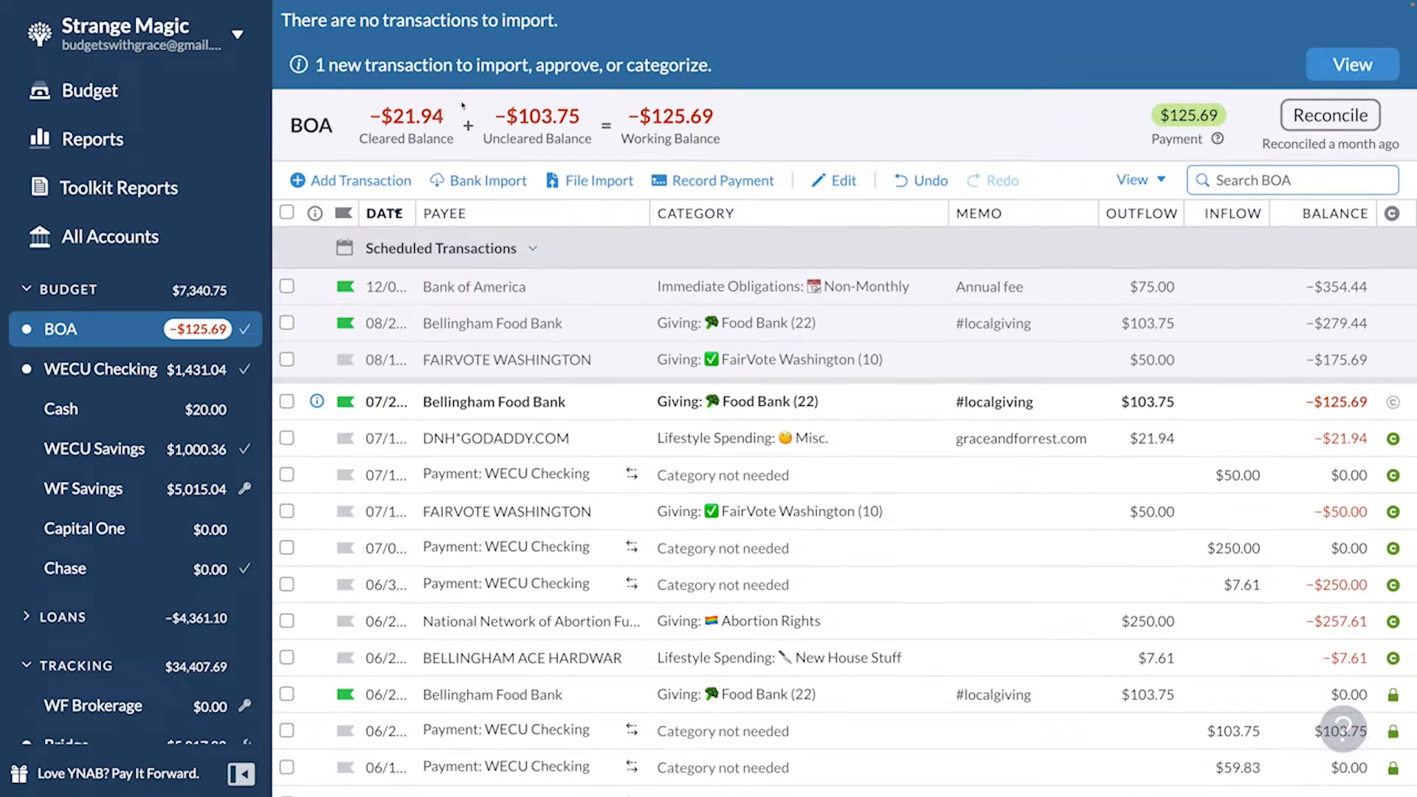
pyautogui.click(1352, 65)
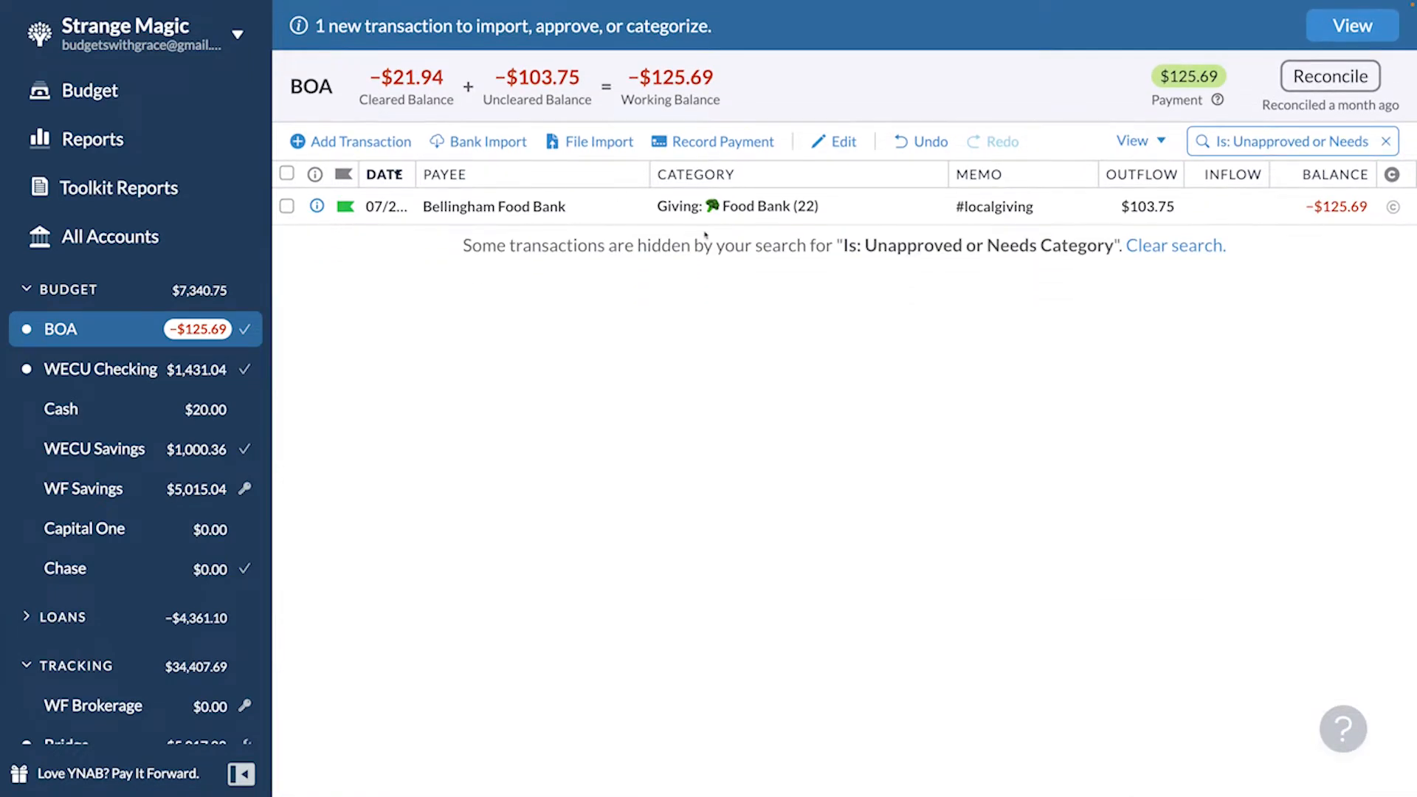
pyautogui.click(317, 206)
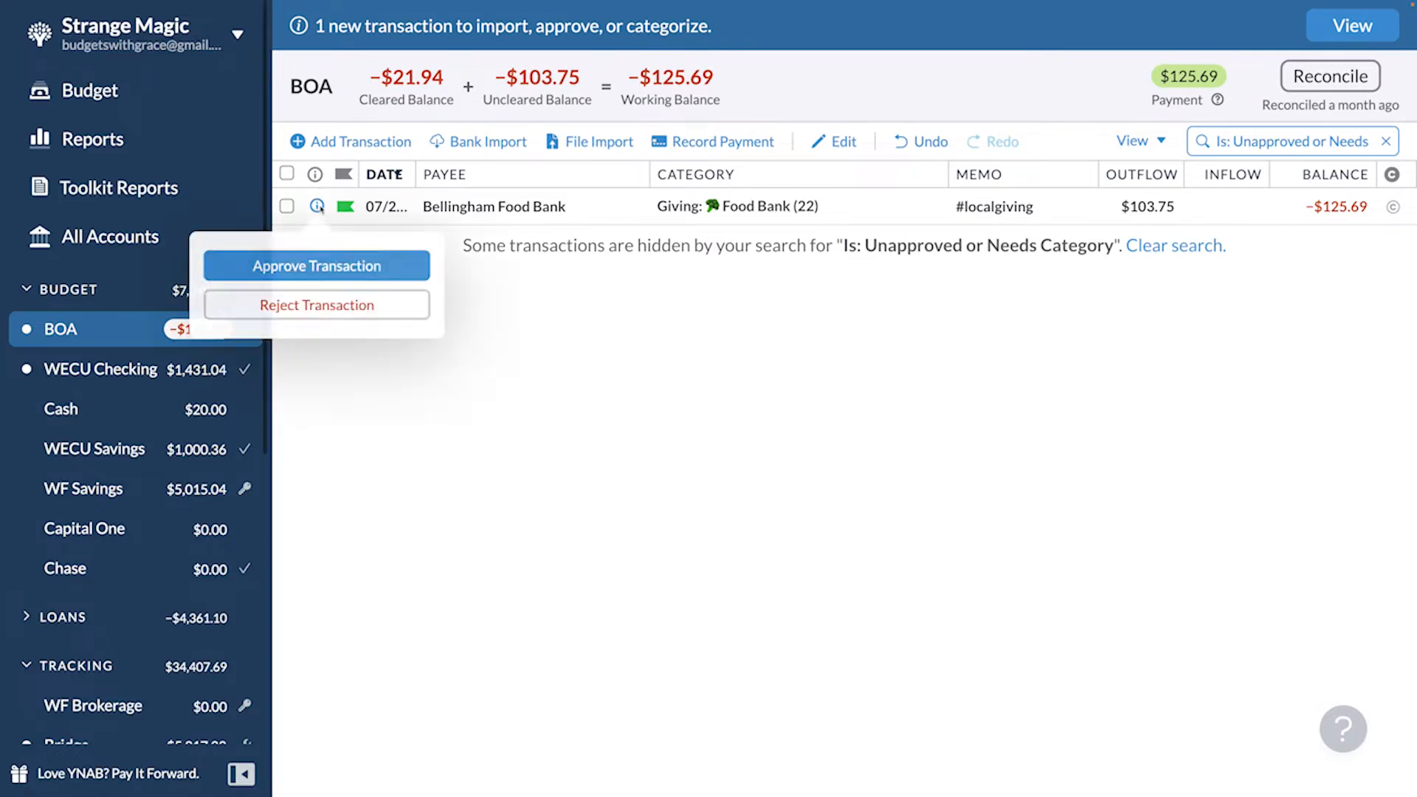
pyautogui.click(316, 263)
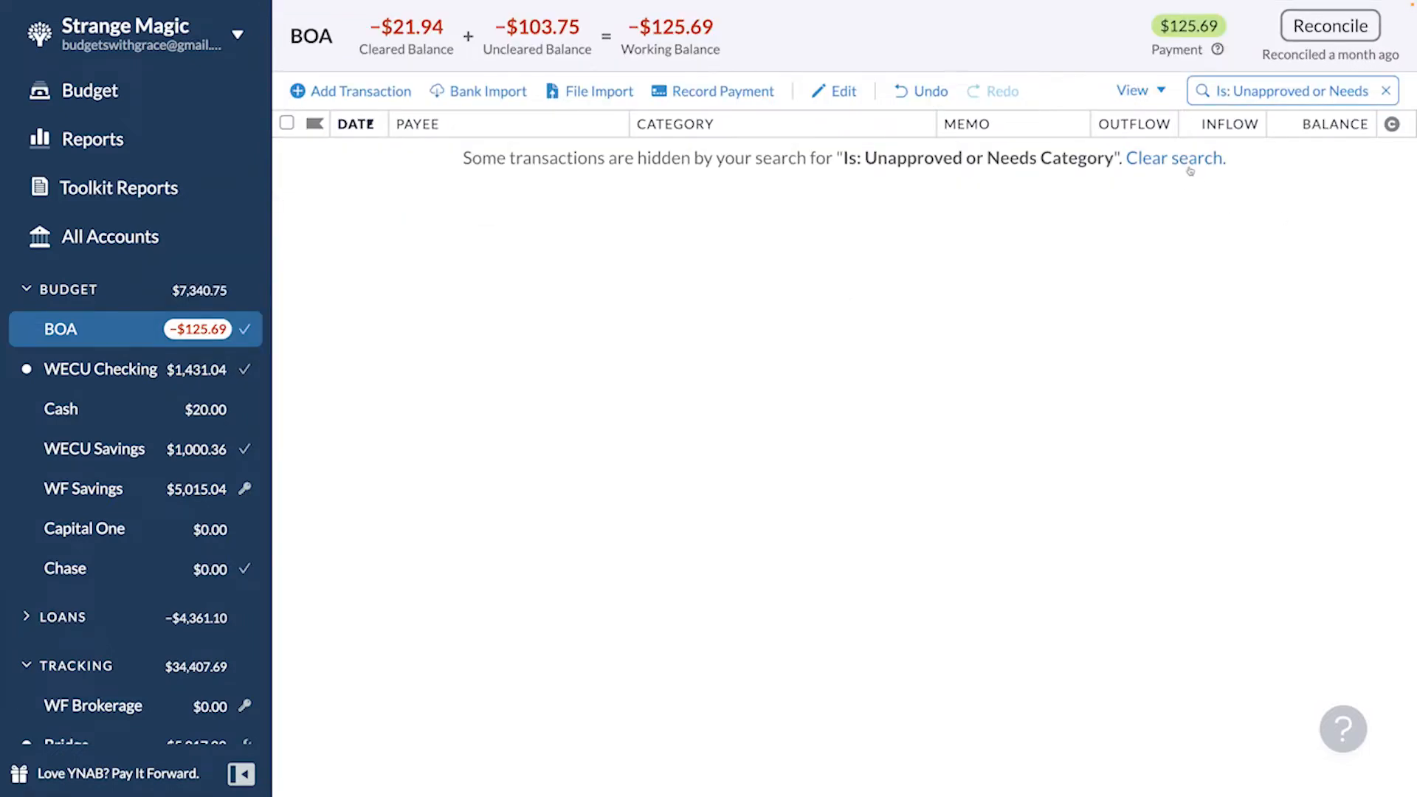
pyautogui.click(1189, 159)
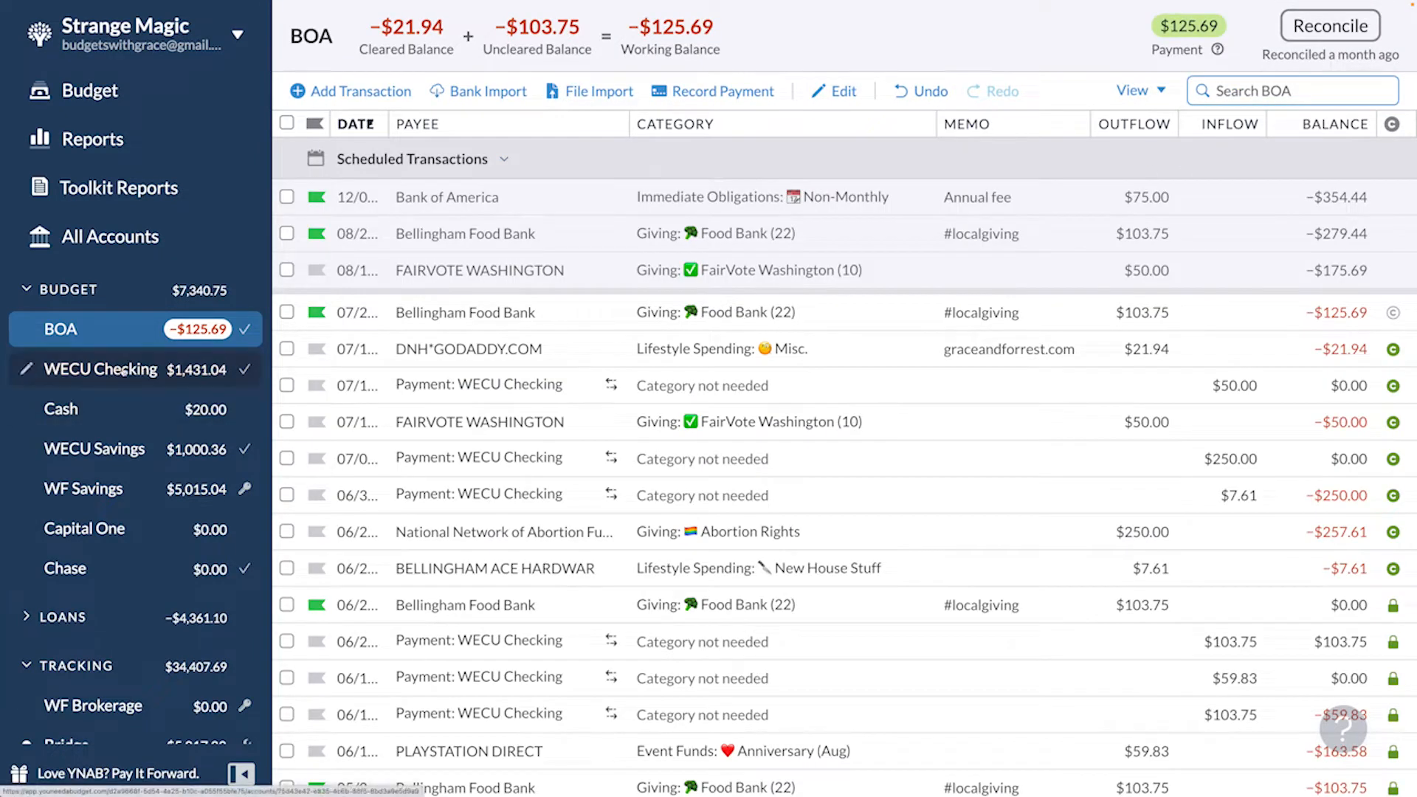
# - Import the pending bank transaction into WECU Checking and show only the transactions needing approval or a category
pyautogui.click(100, 369)
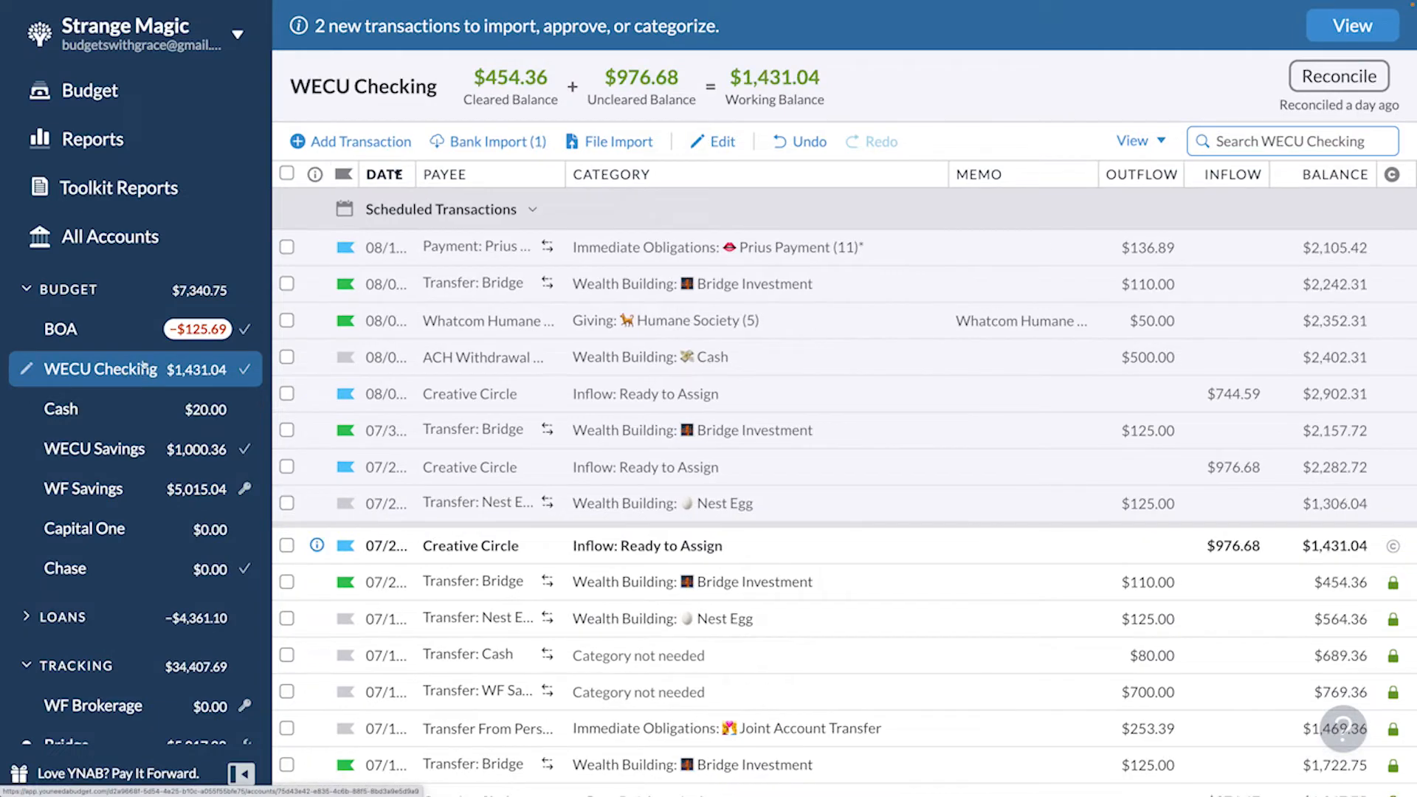
pyautogui.click(487, 141)
pyautogui.click(431, 20)
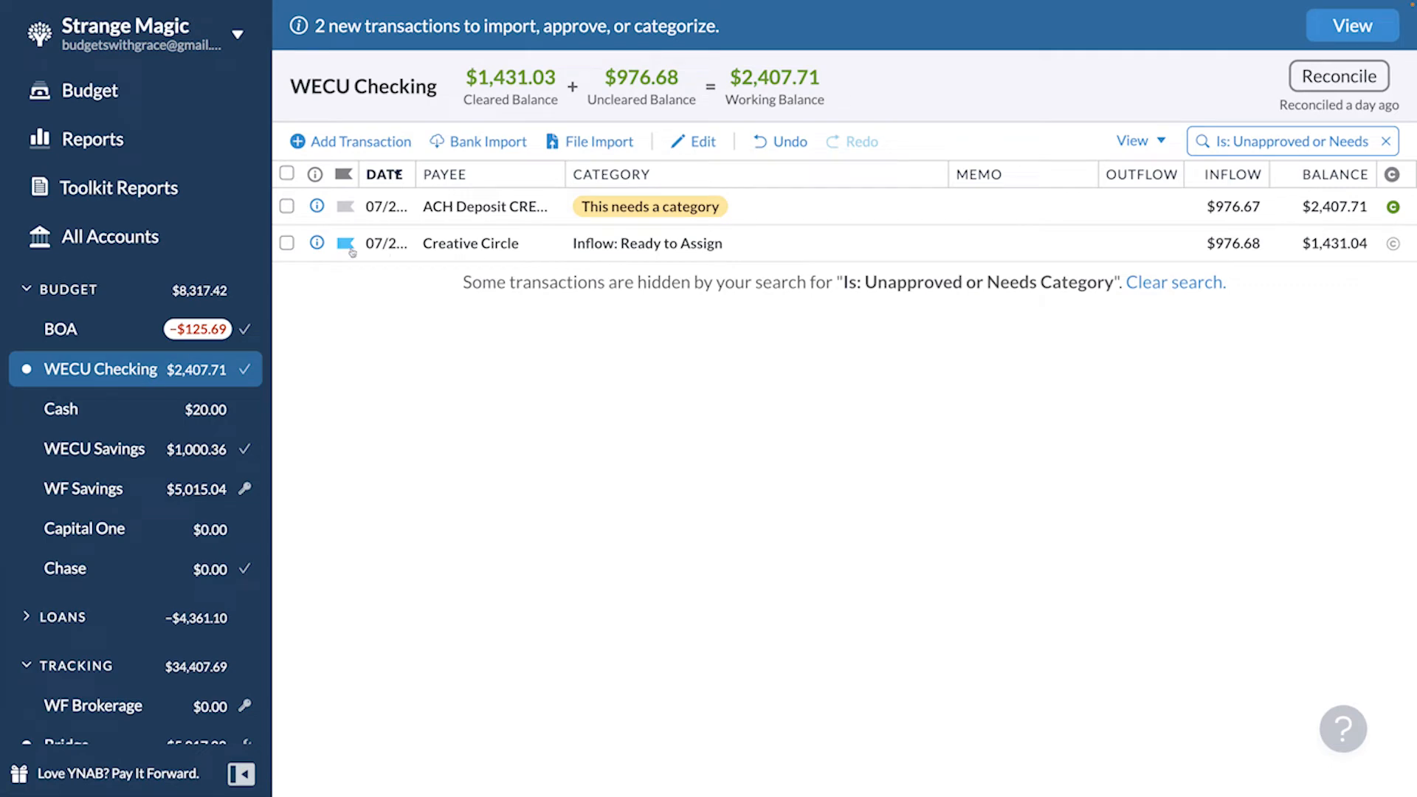
# - Match the imported ACH deposit with the unapproved Creative Circle transaction, approve the match and clear the search filter
pyautogui.click(287, 244)
pyautogui.click(287, 208)
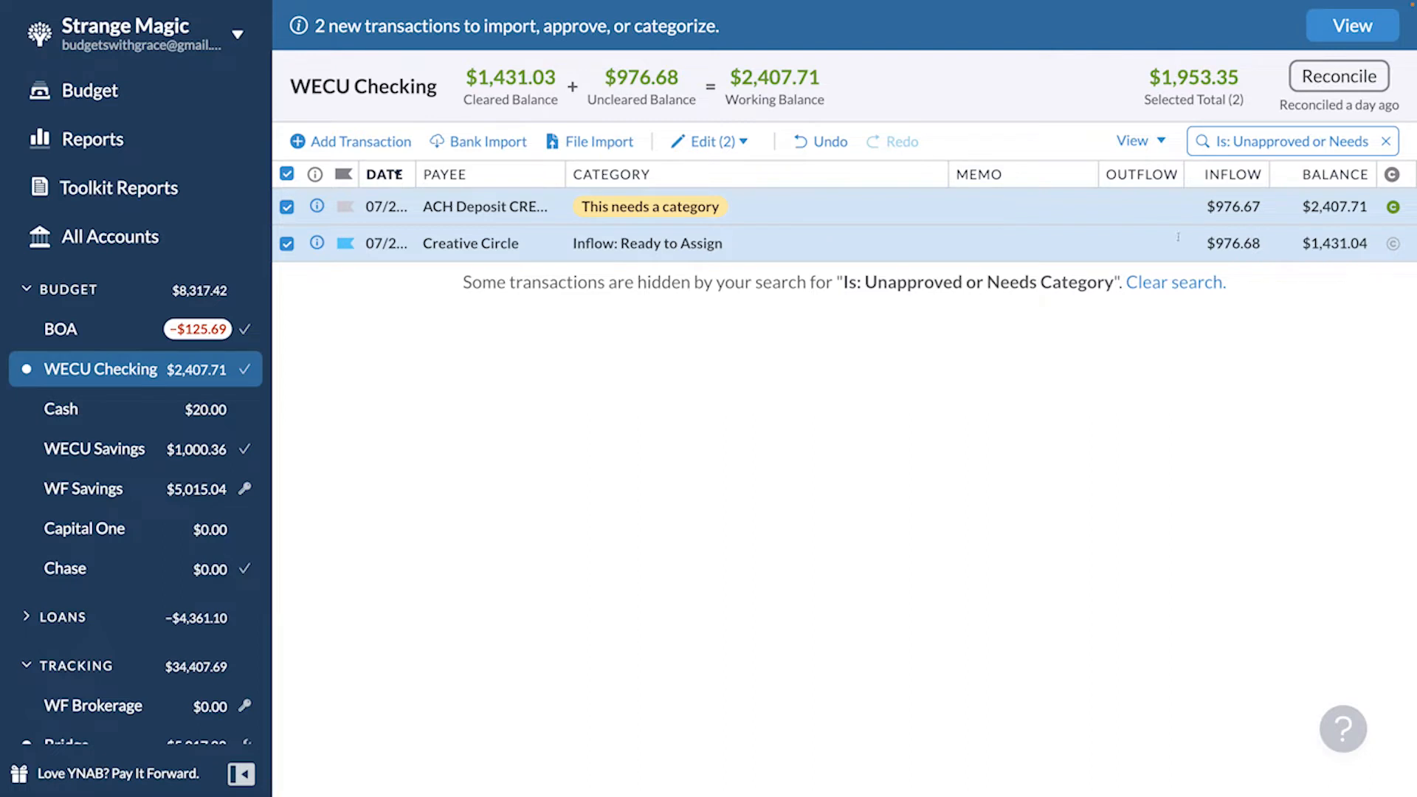
pyautogui.click(705, 141)
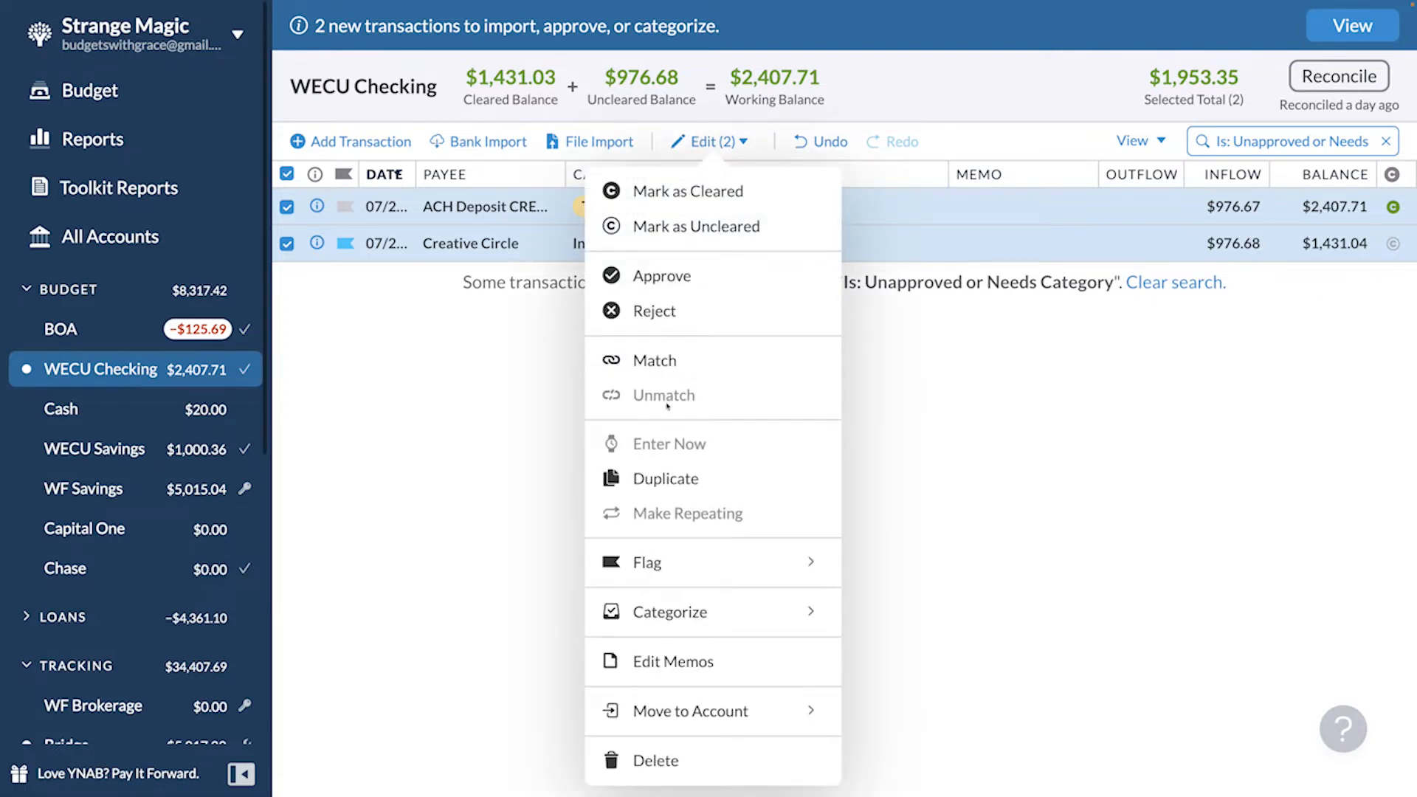
pyautogui.click(655, 361)
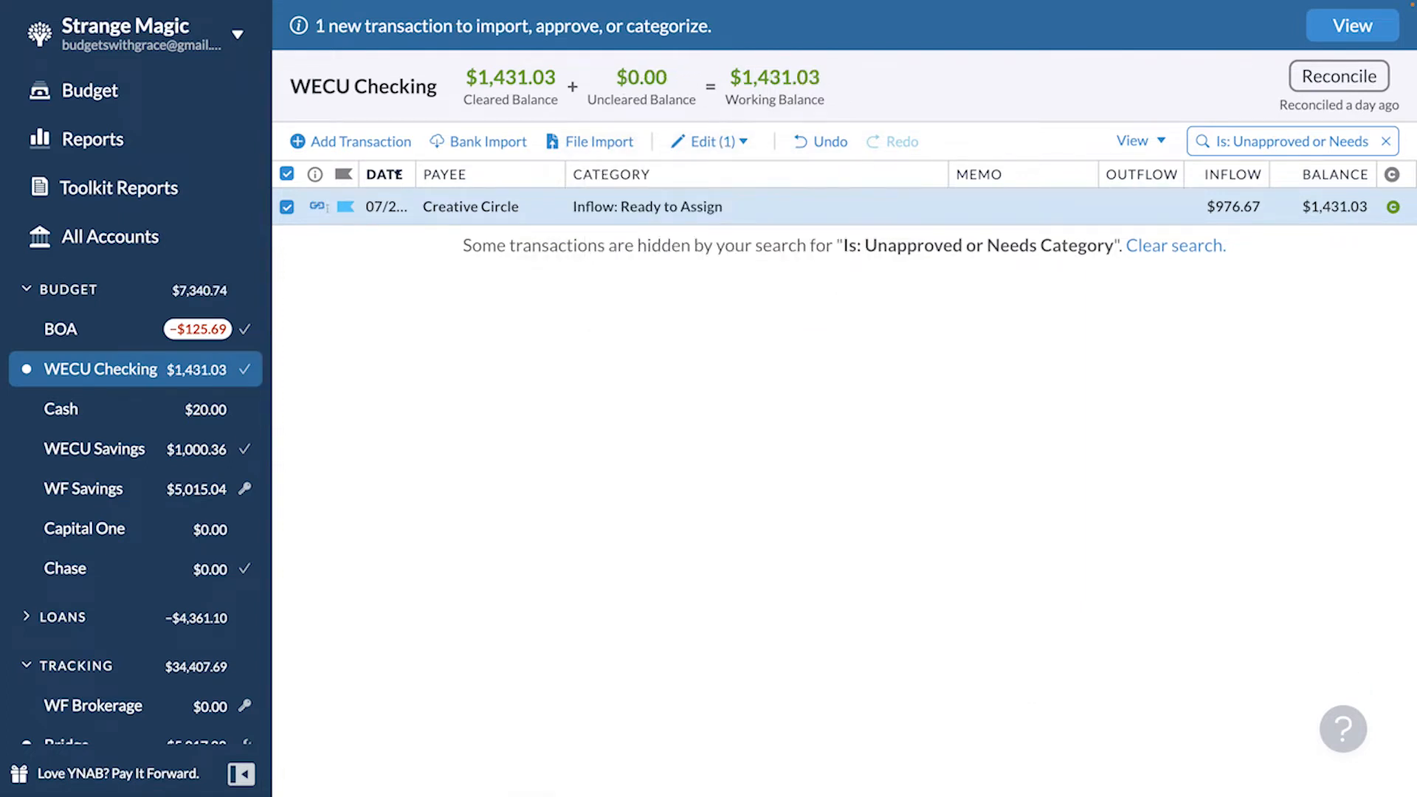
pyautogui.click(318, 207)
pyautogui.click(340, 357)
pyautogui.click(1155, 157)
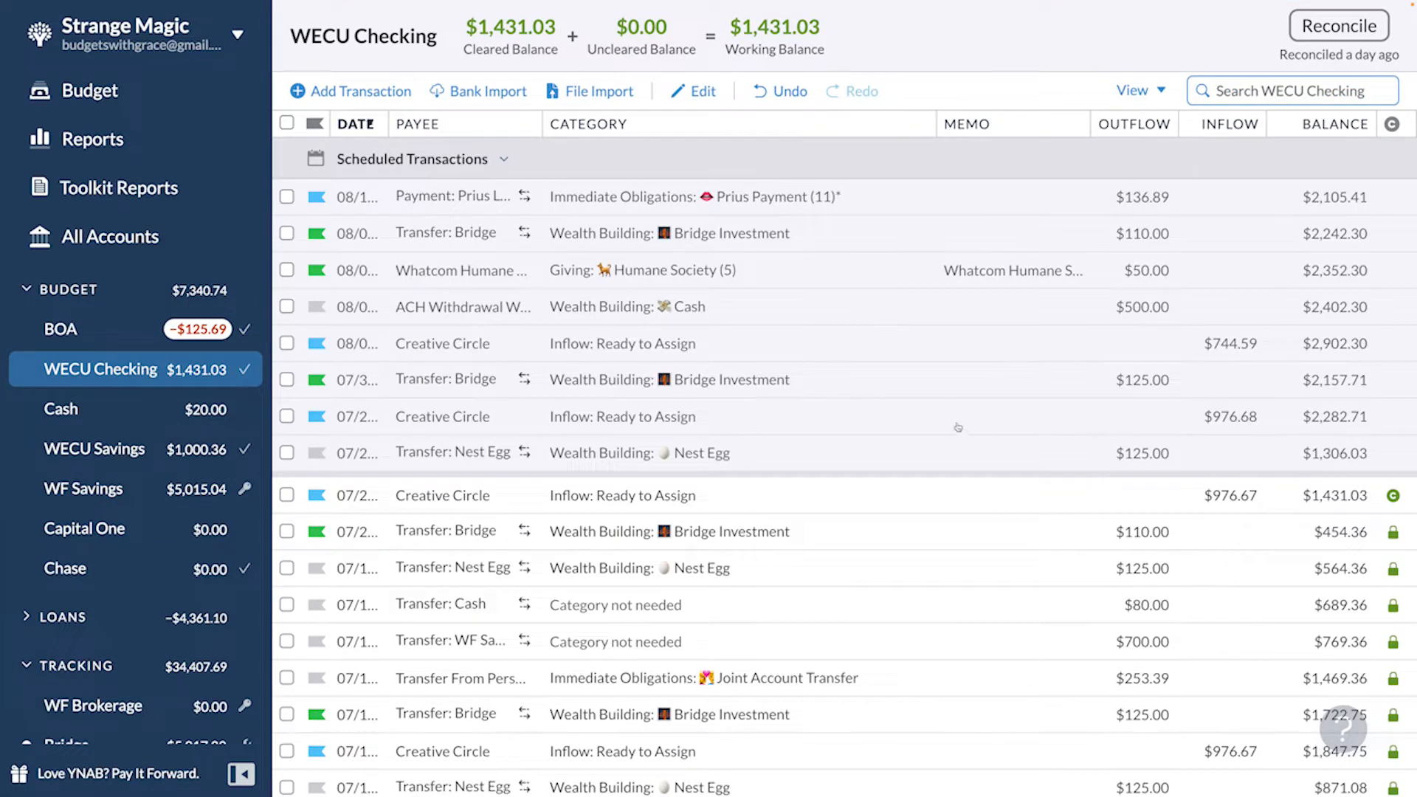
# - Set the inflow of the next scheduled July Creative Circle transaction to $976.67 and save it
pyautogui.click(432, 412)
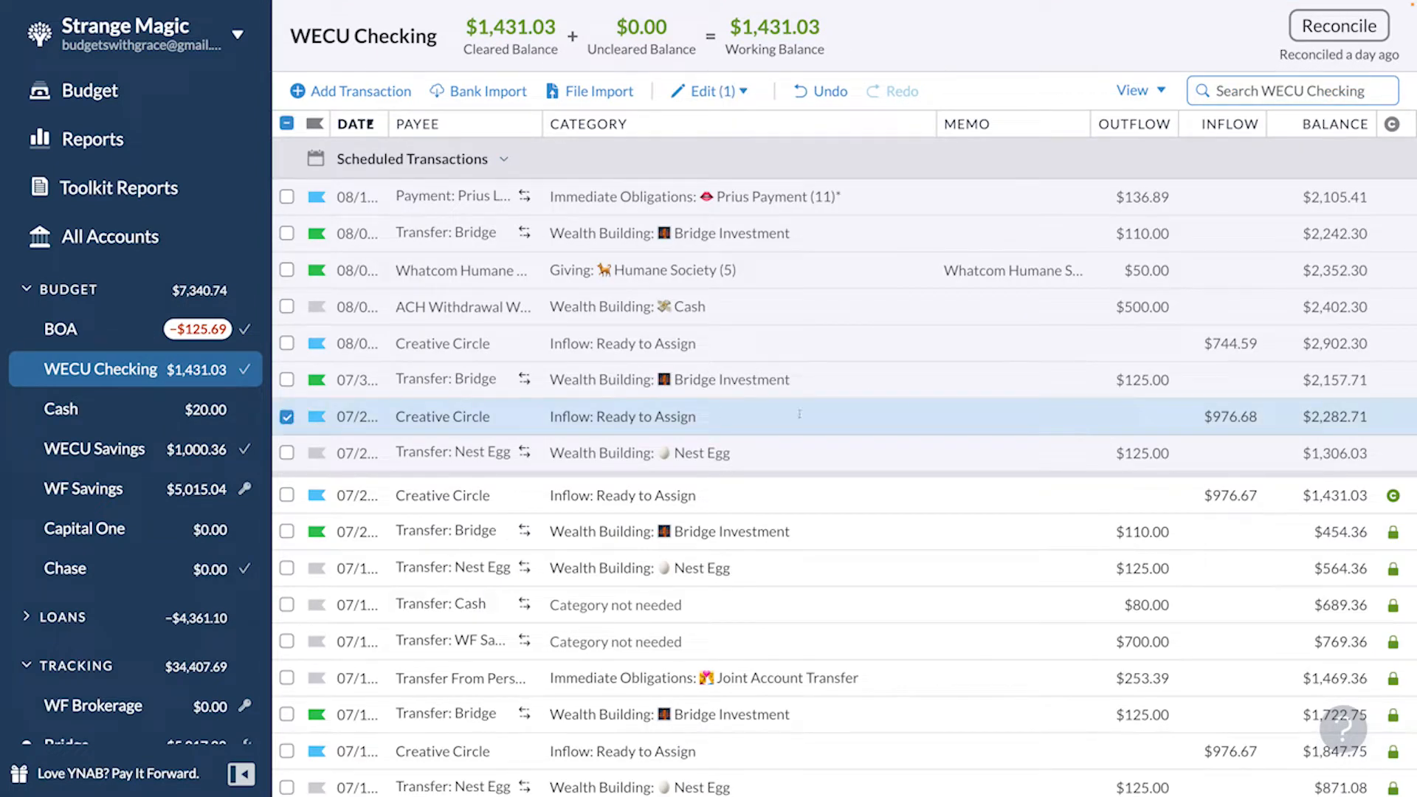
pyautogui.click(1215, 417)
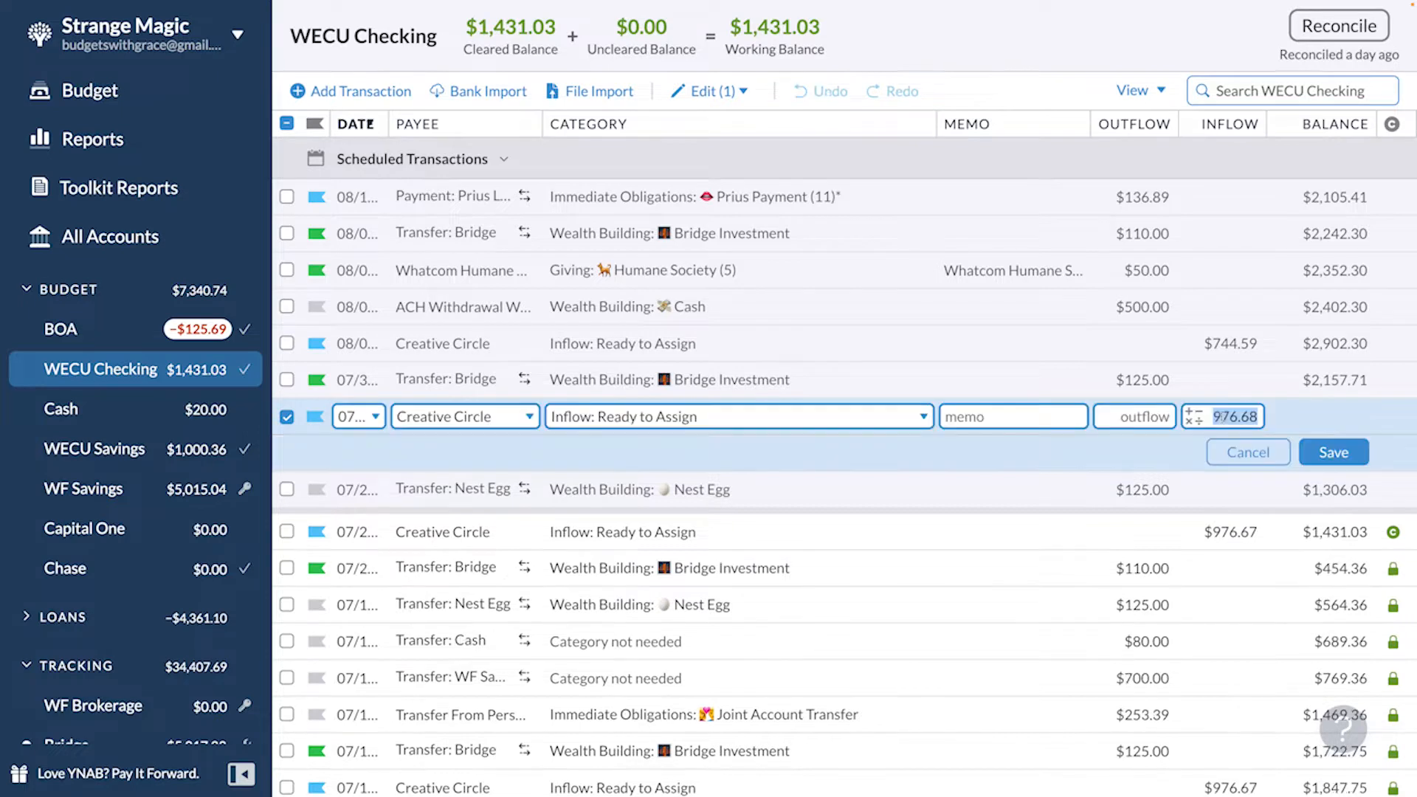
pyautogui.write('976.67')
pyautogui.click(1334, 452)
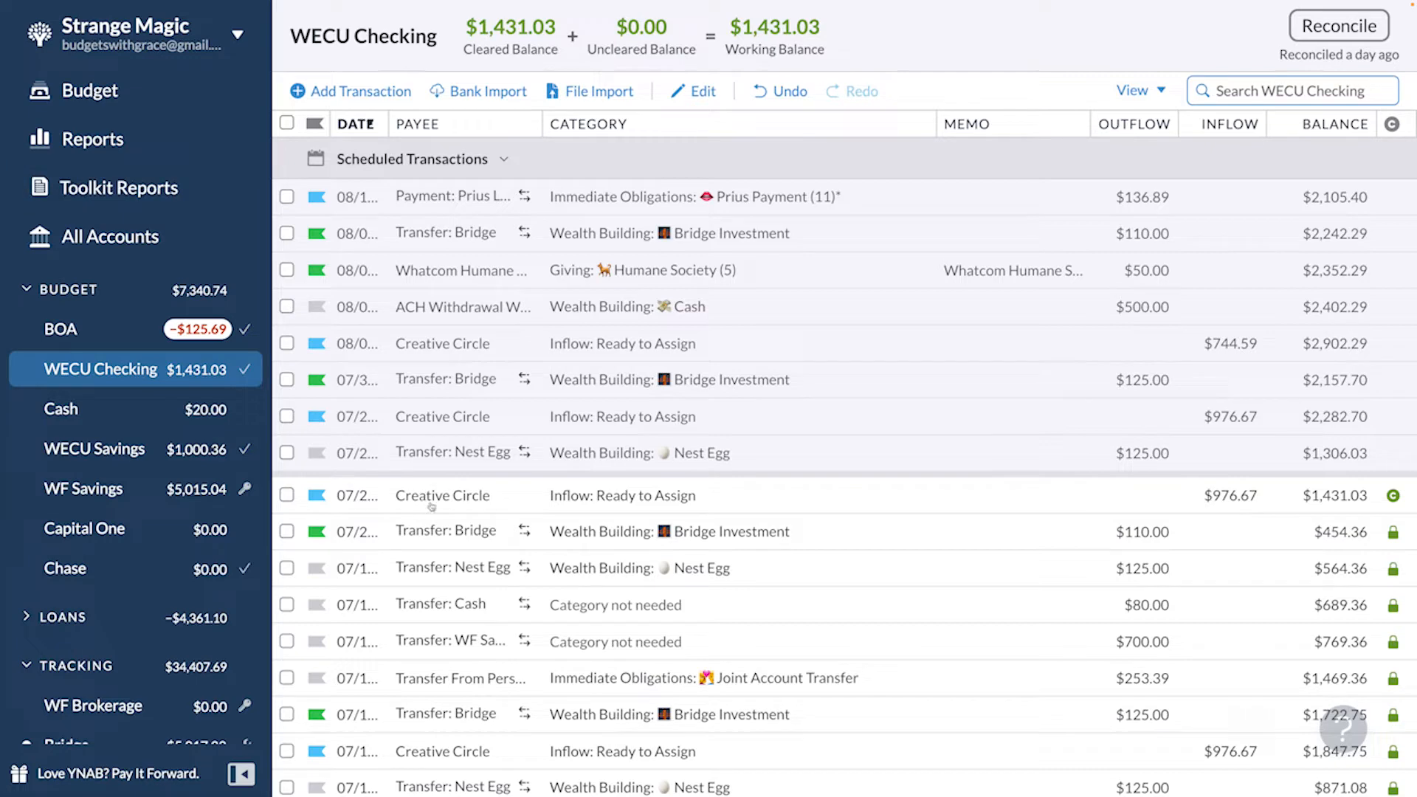
# - Return to the budget and show August 2022
pyautogui.click(171, 93)
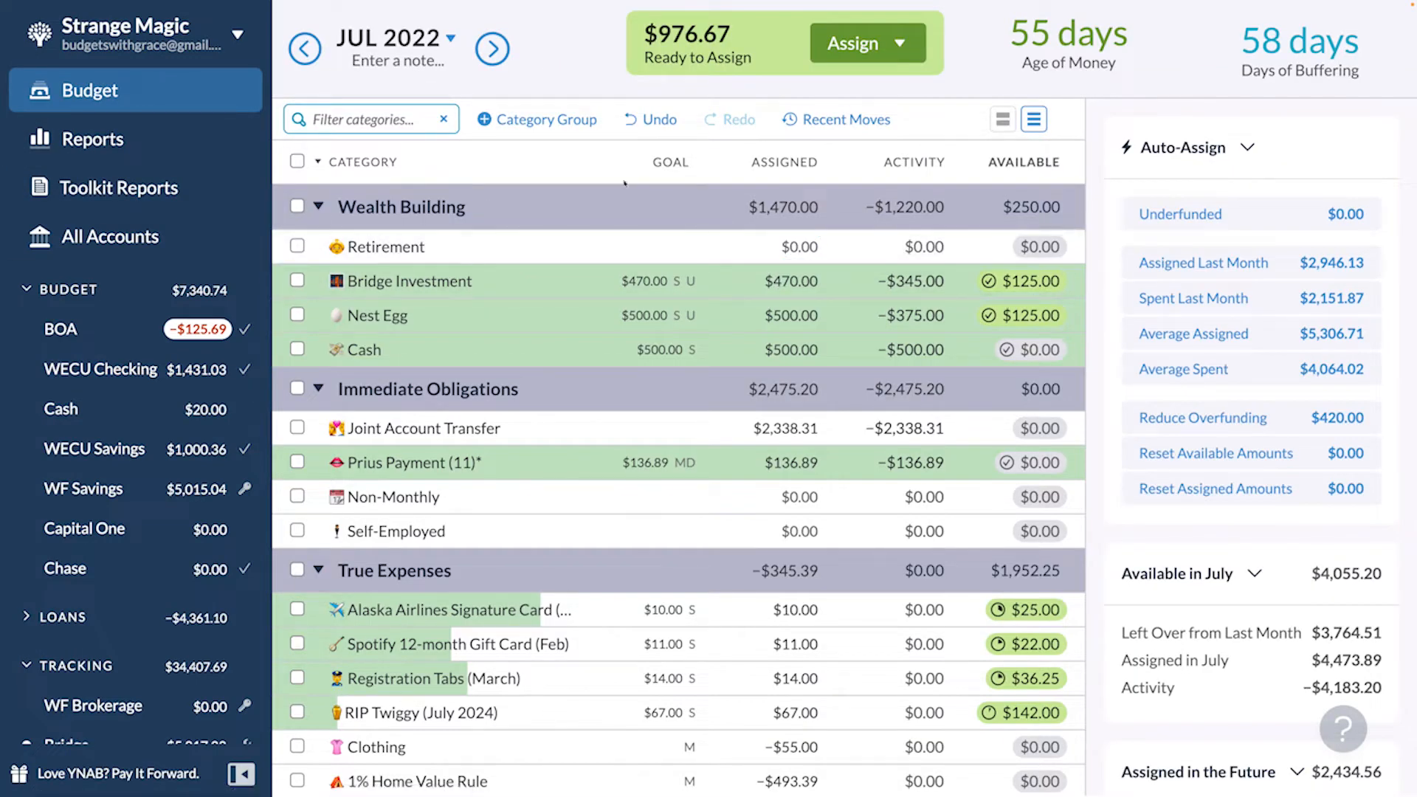
pyautogui.click(493, 49)
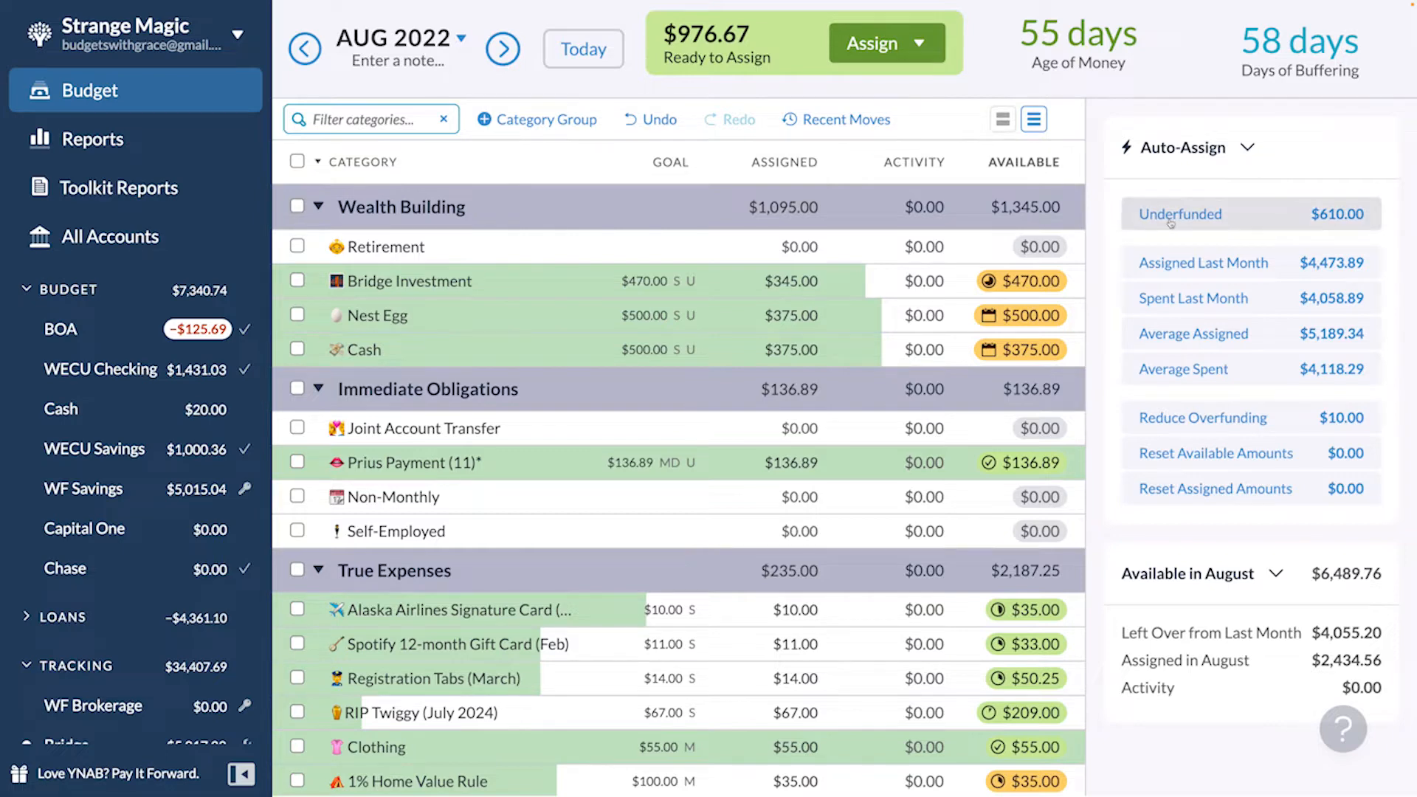
# - Review the Underfunded auto-assign preview for August, assign the money and undo the assignment
pyautogui.click(1244, 221)
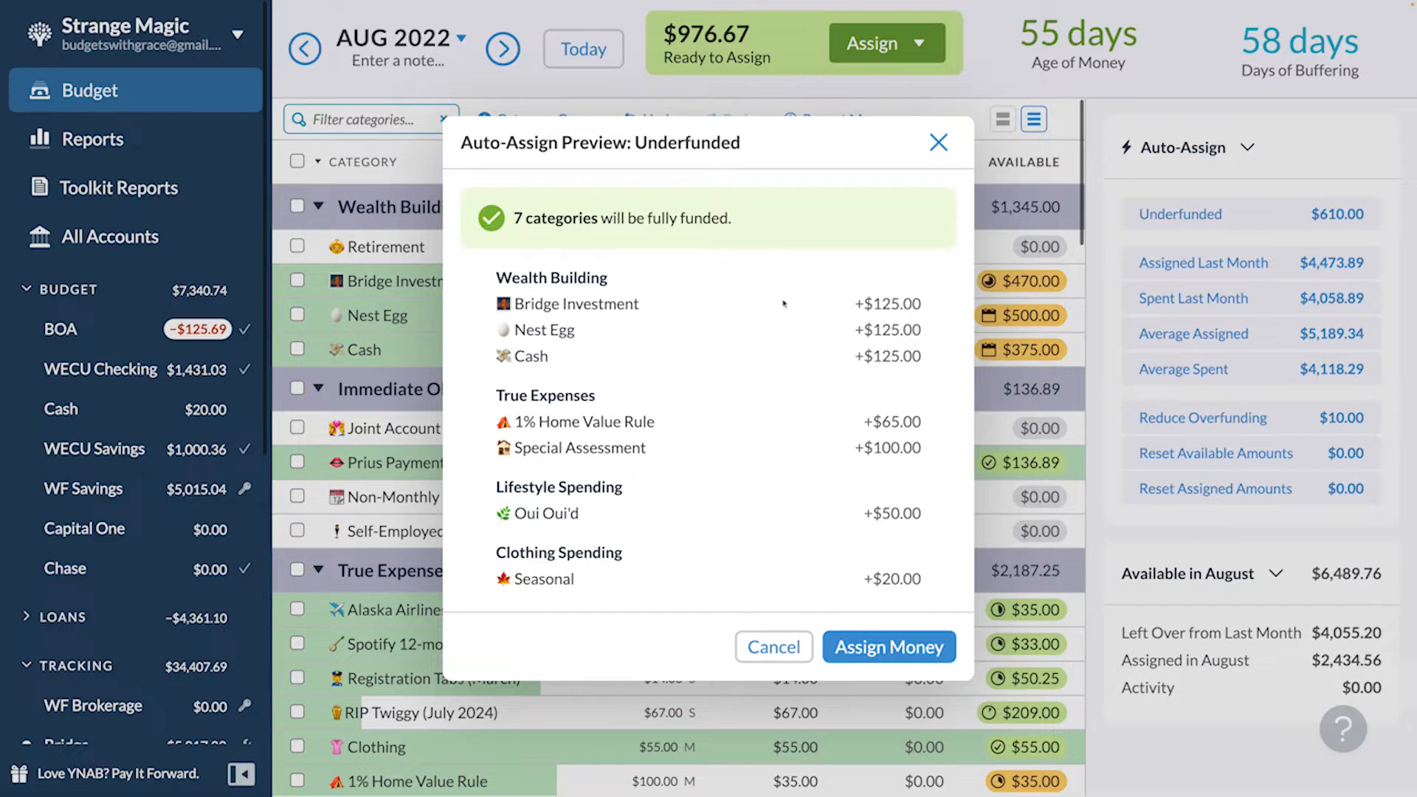
pyautogui.moveTo(515, 284); pyautogui.dragTo(863, 358)
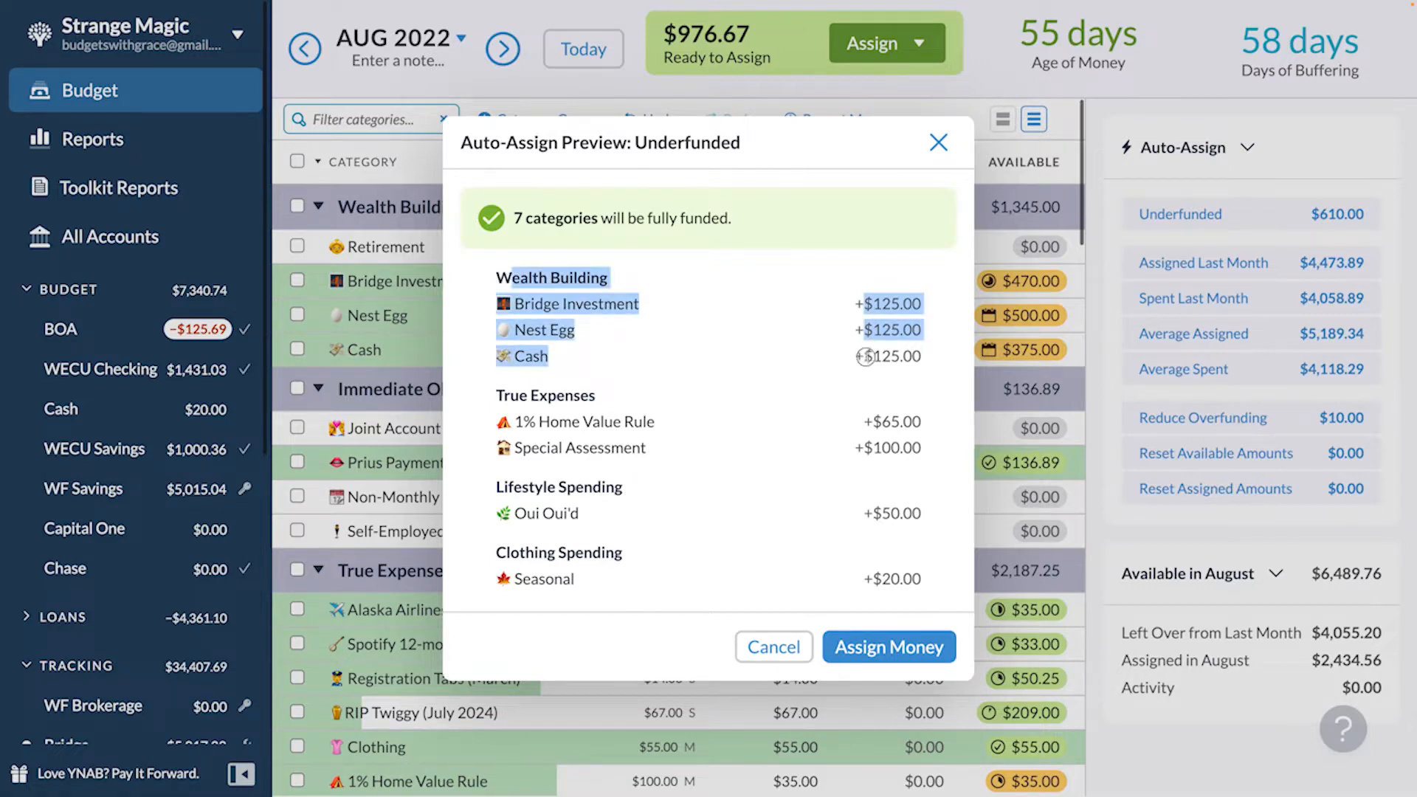
pyautogui.click(562, 504)
pyautogui.moveTo(497, 421); pyautogui.dragTo(922, 422)
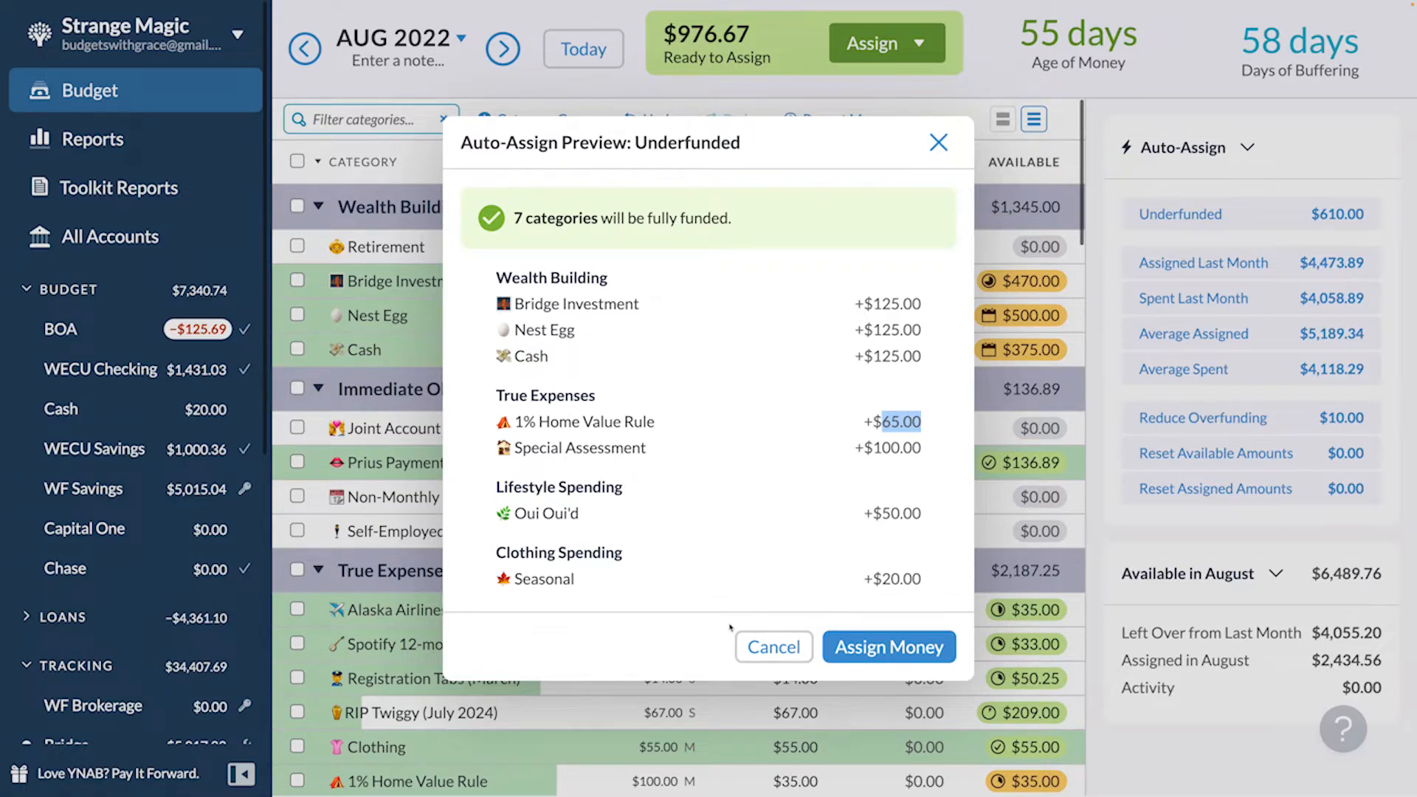
pyautogui.click(850, 646)
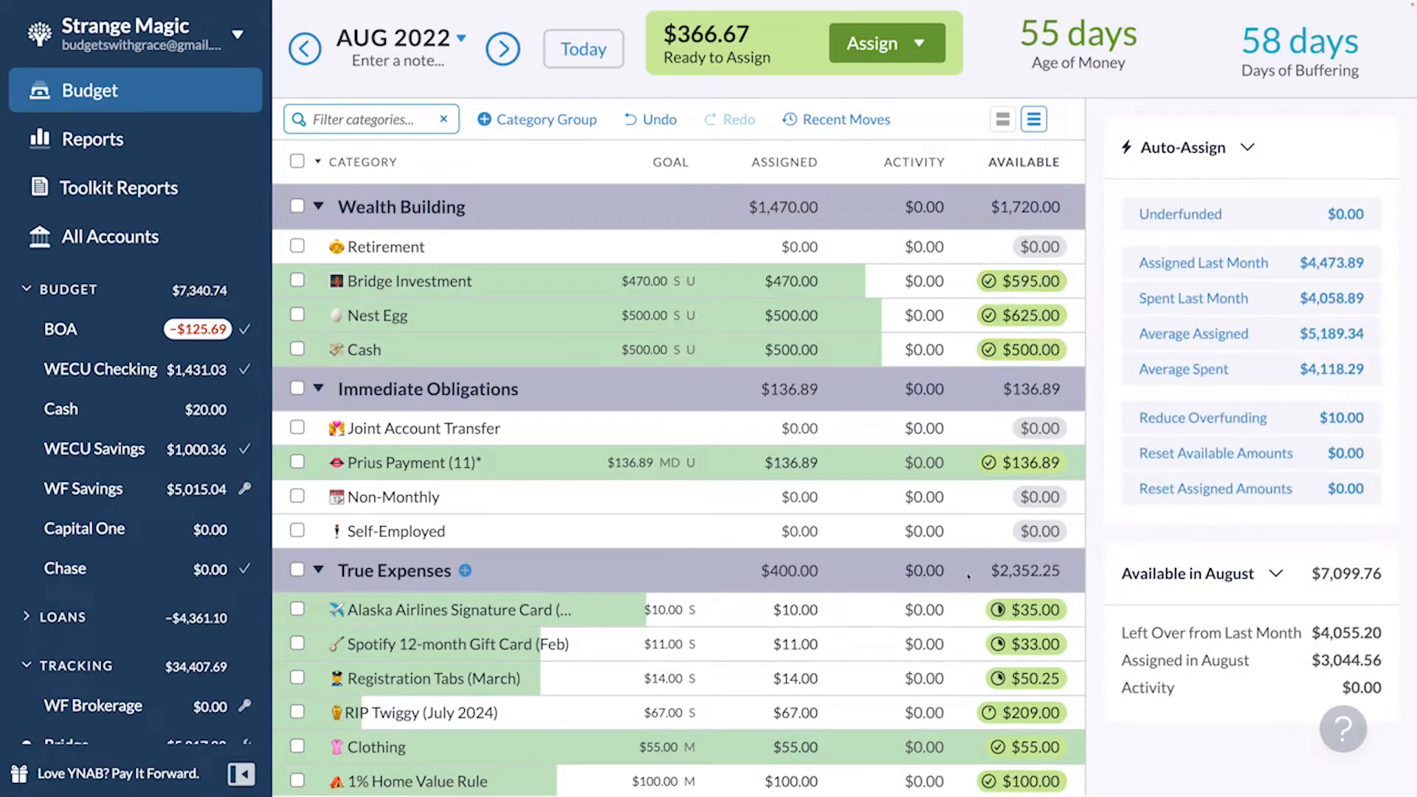
pyautogui.hotkey('ctrl', 'z')
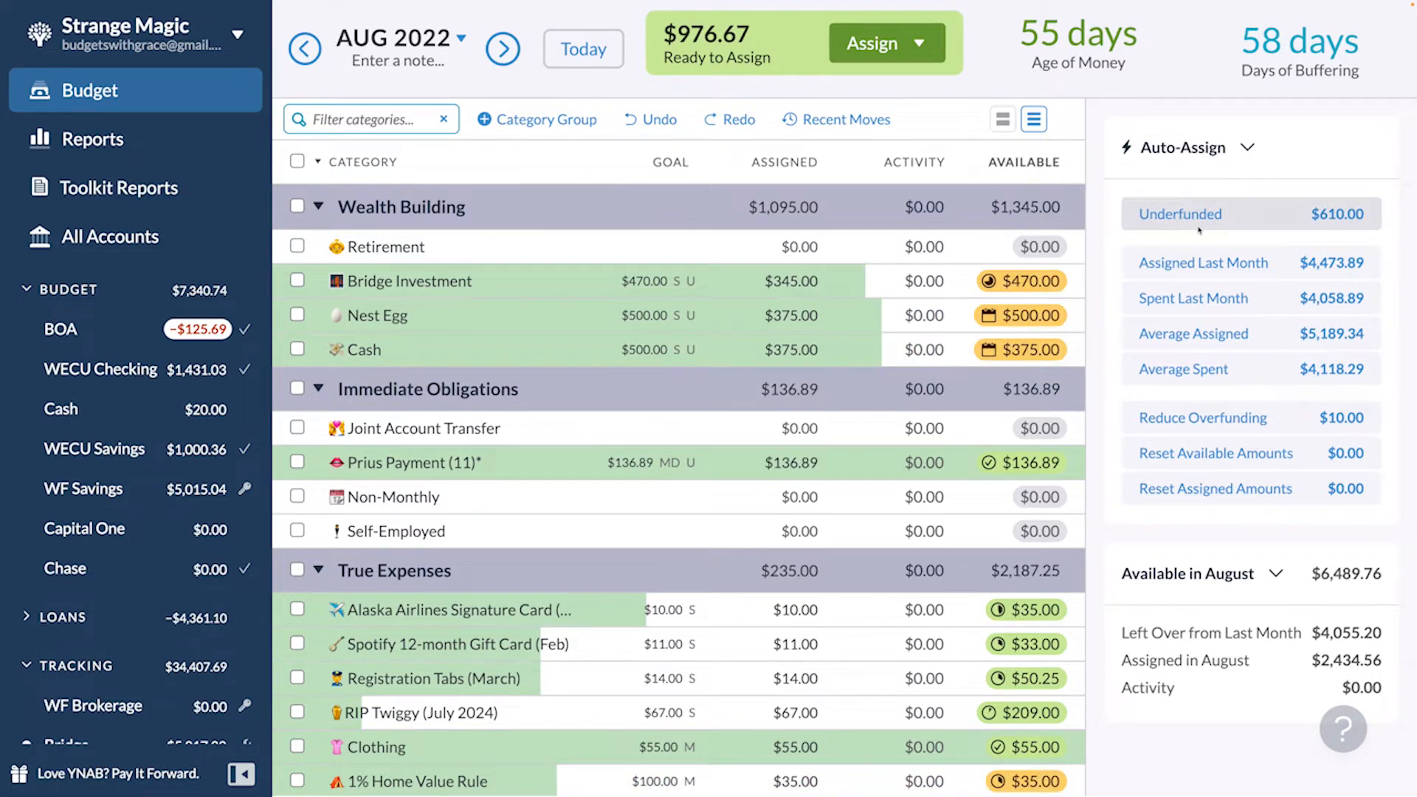
# - Auto-assign money to August's underfunded categories, then look at the September 2022 budget and return to August
pyautogui.click(1199, 229)
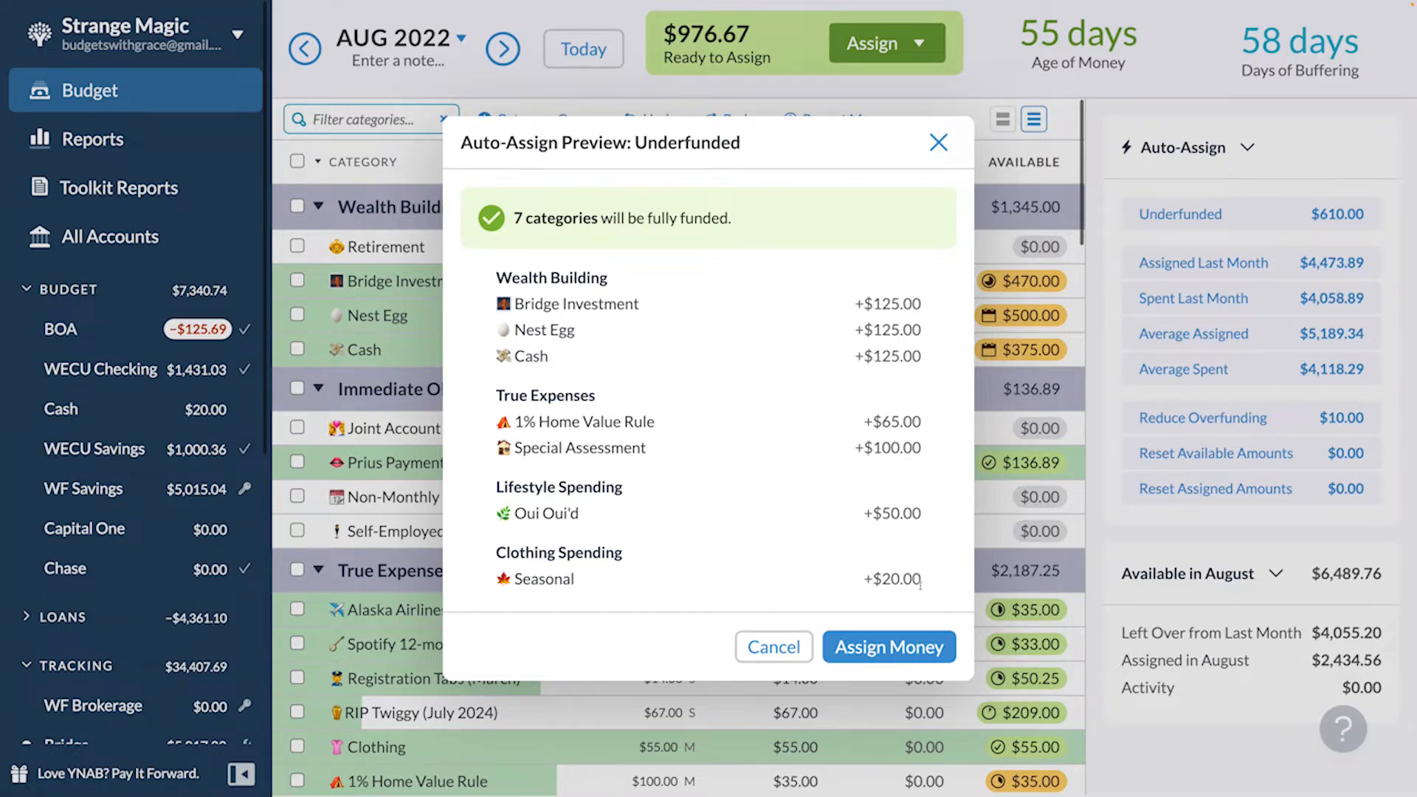
pyautogui.click(877, 647)
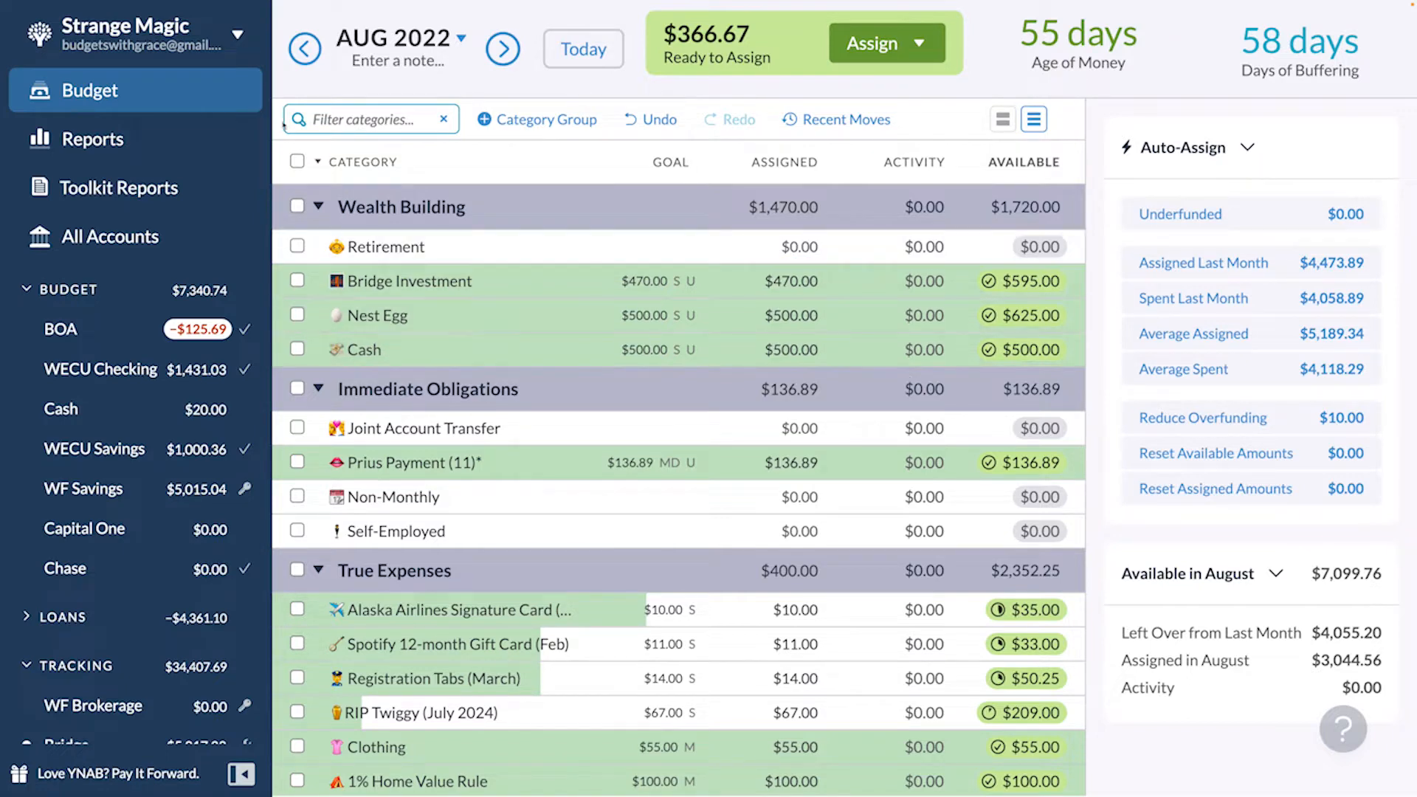
pyautogui.click(498, 53)
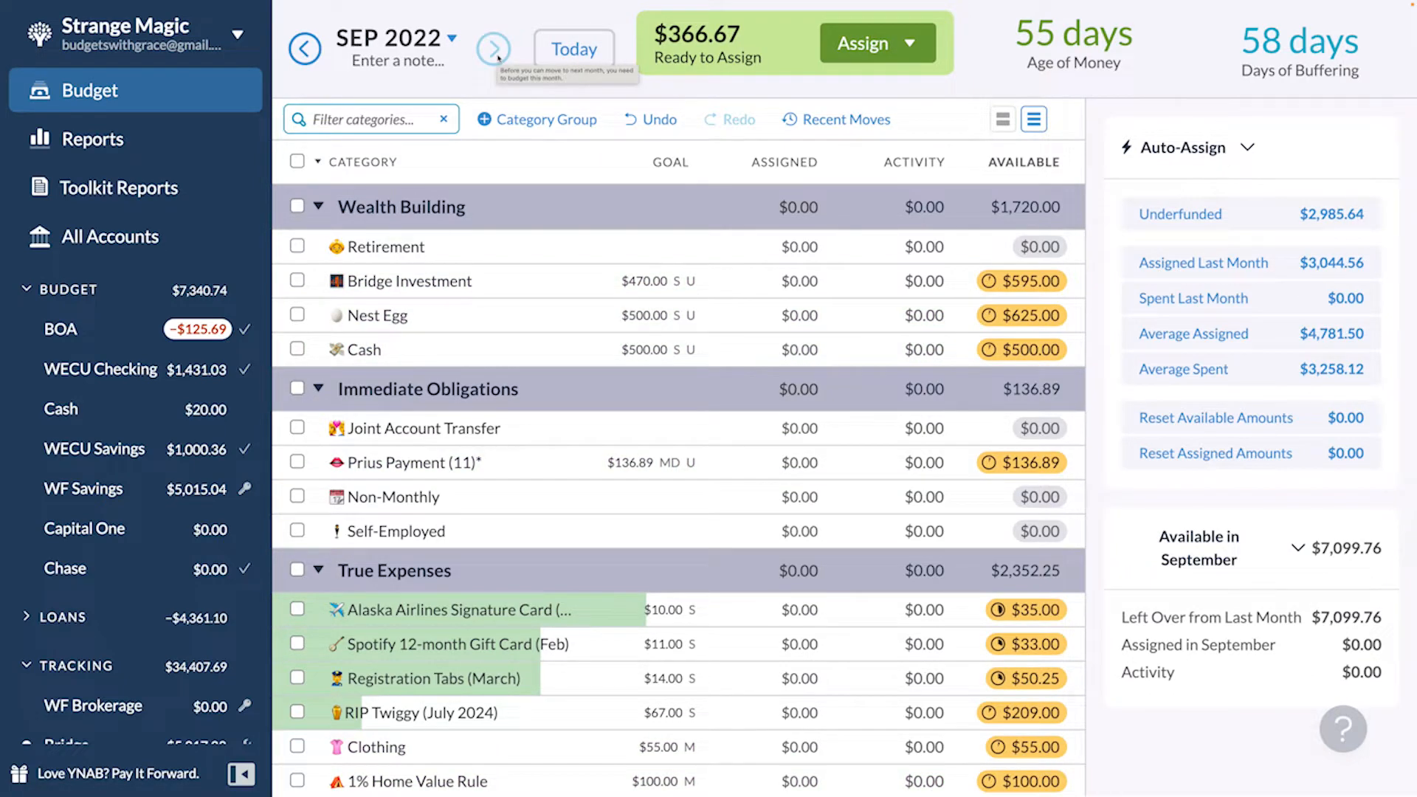
pyautogui.click(304, 50)
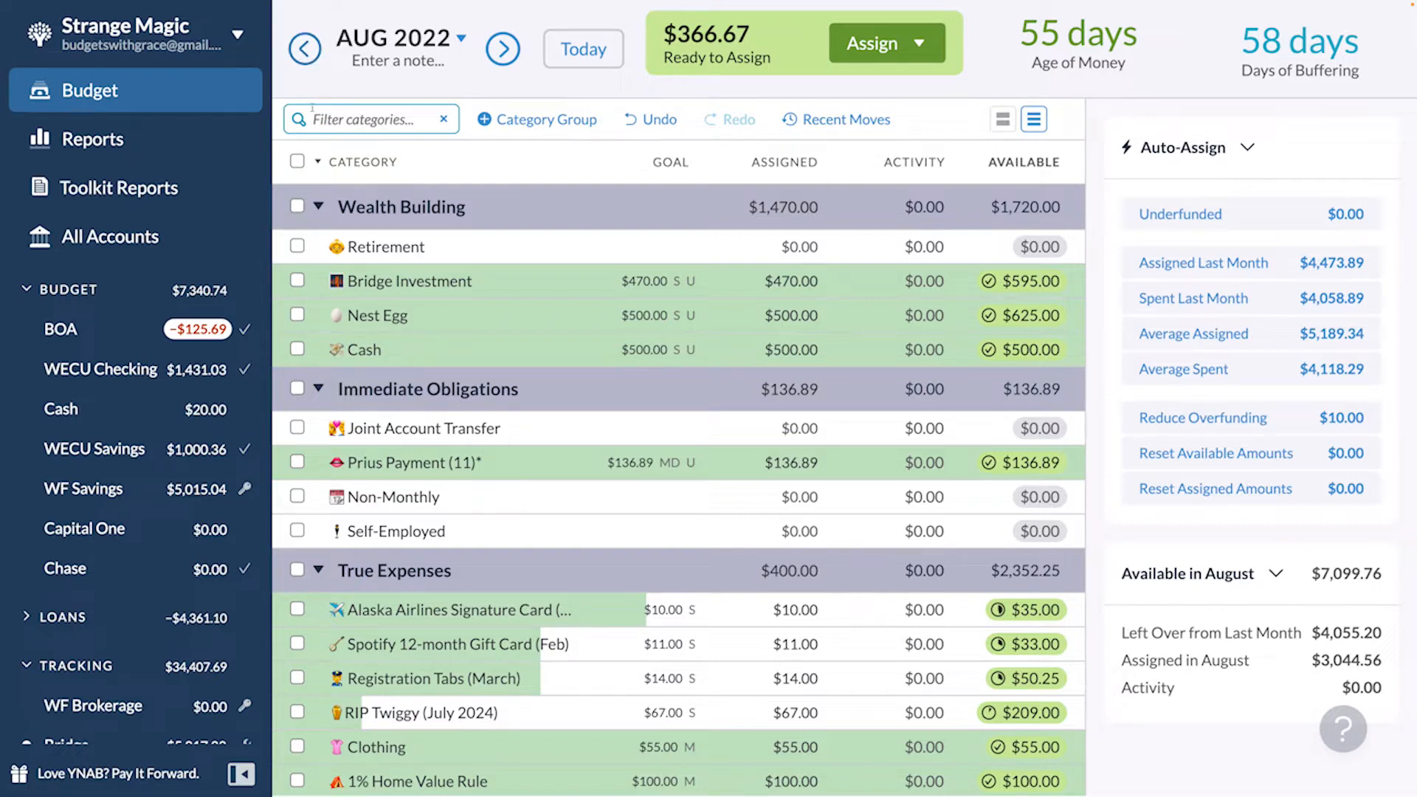
# - Check the target and full name of the Alaska Airlines Signature Card category without changing it
pyautogui.click(775, 524)
pyautogui.scroll(-2, 857, 574)
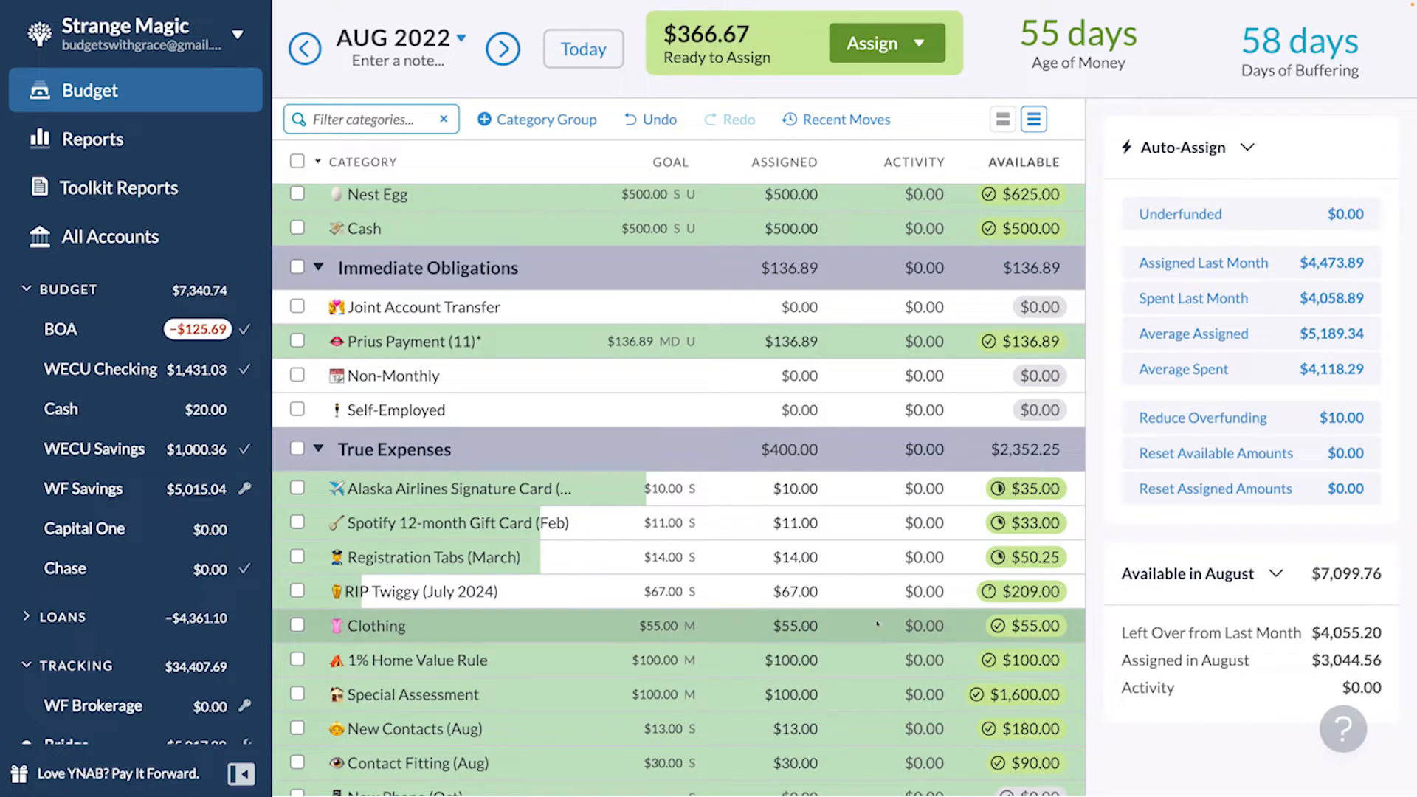
pyautogui.click(560, 493)
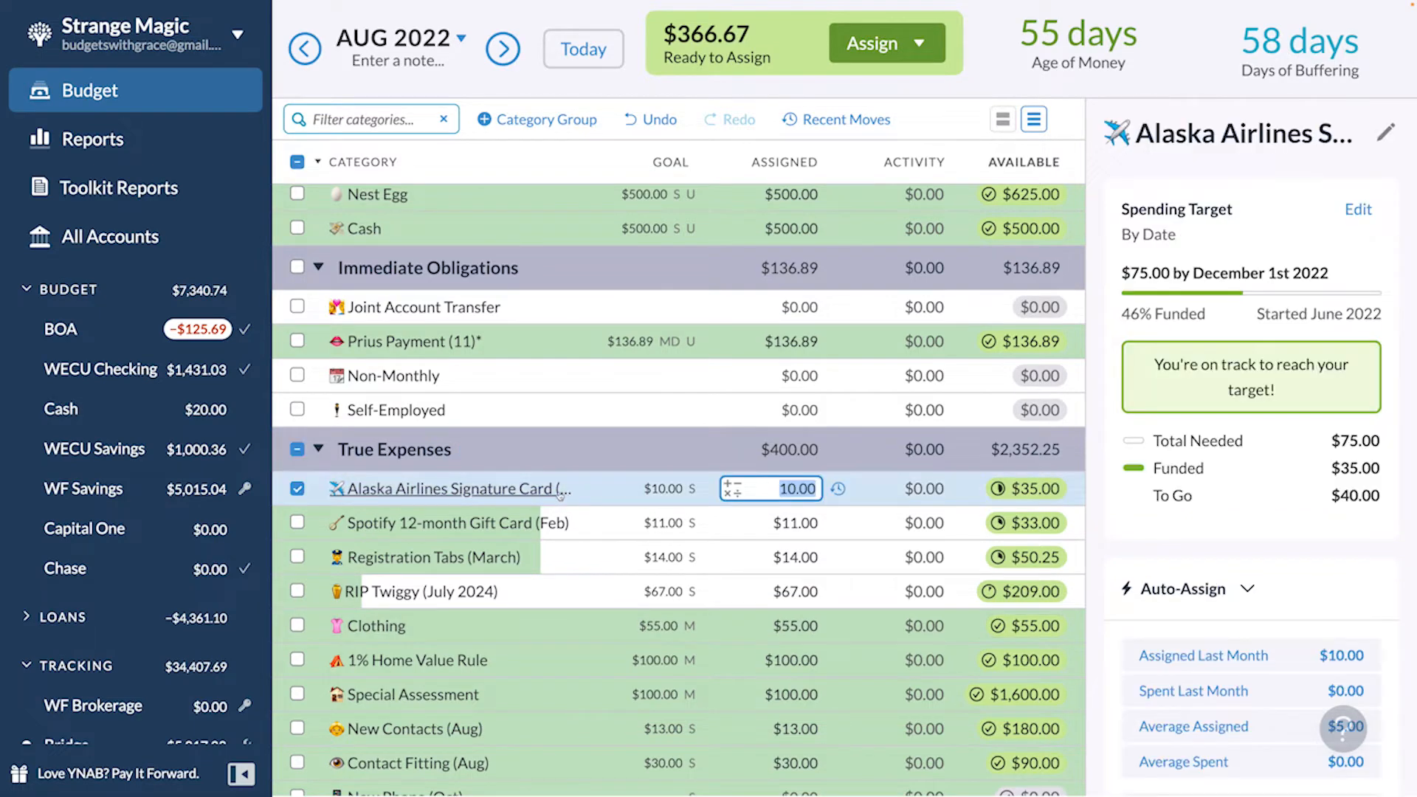
pyautogui.click(560, 490)
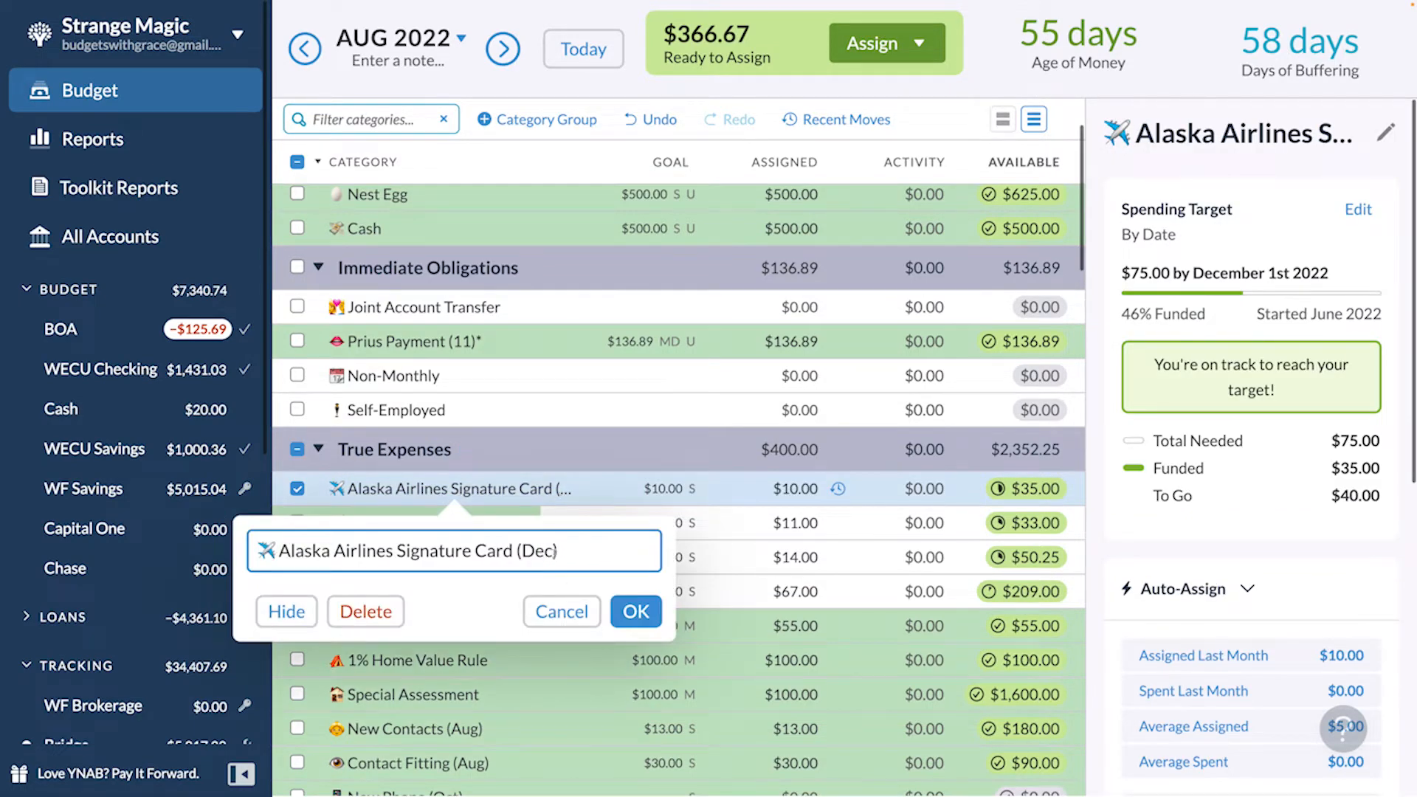
pyautogui.click(562, 611)
# - Add $365 to the August amount assigned to the FinCon 2022 (Sept) category in Event Funds
pyautogui.scroll(-2, 496, 580)
pyautogui.scroll(-2, 497, 580)
pyautogui.click(901, 504)
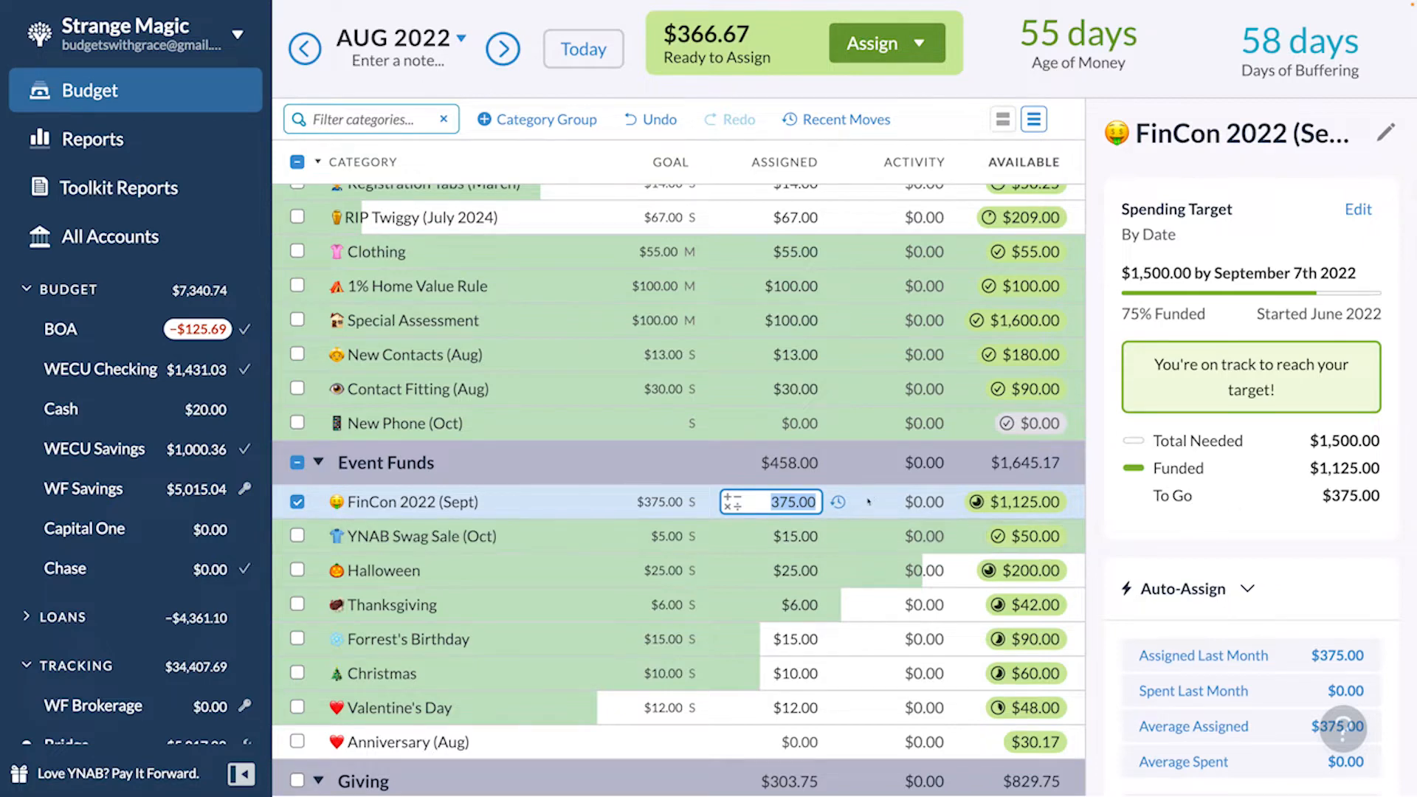
pyautogui.press('Right')
pyautogui.write('+365')
pyautogui.press('Return')
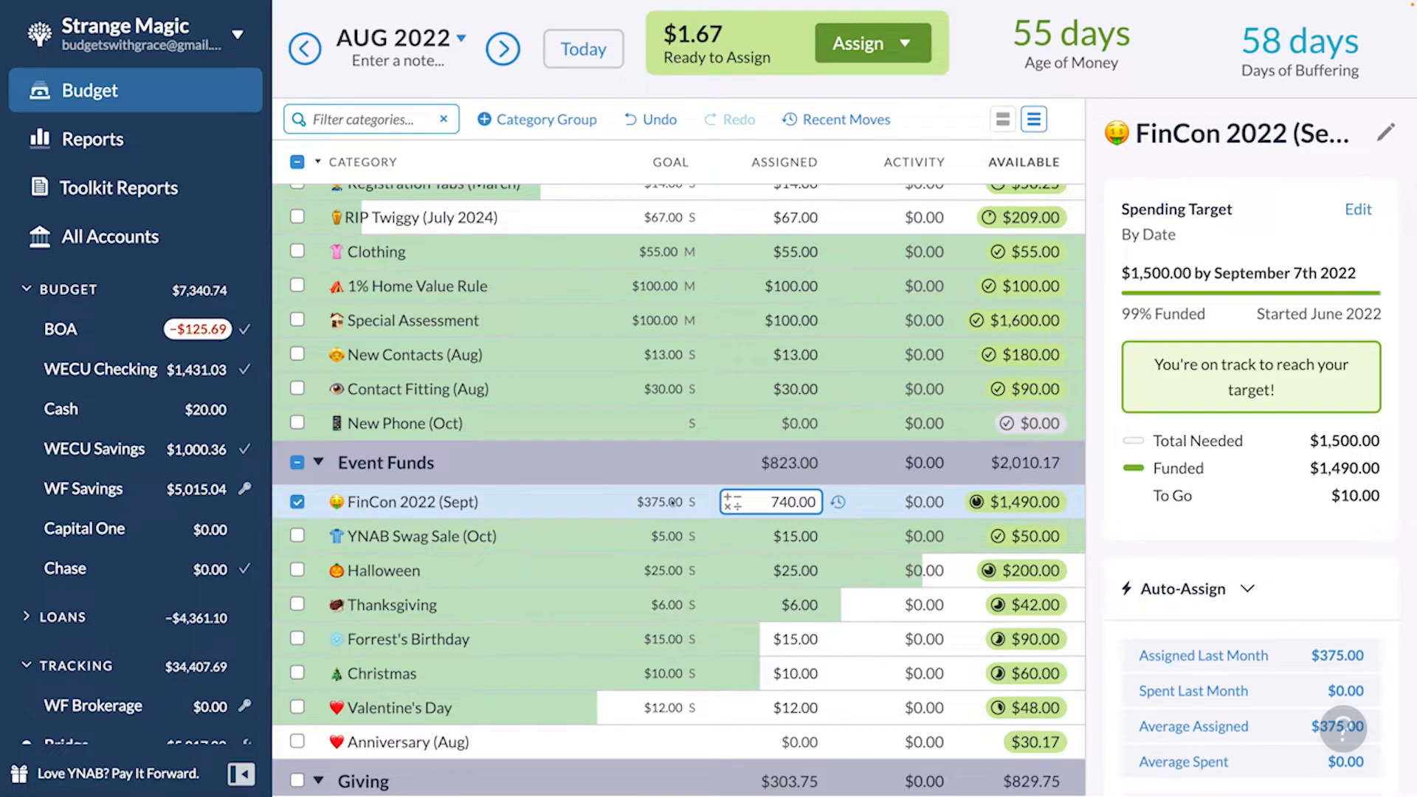
# - Look through the remaining August categories and undo the $365 added to FinCon 2022 (Sept)
pyautogui.scroll(-20, 852, 549)
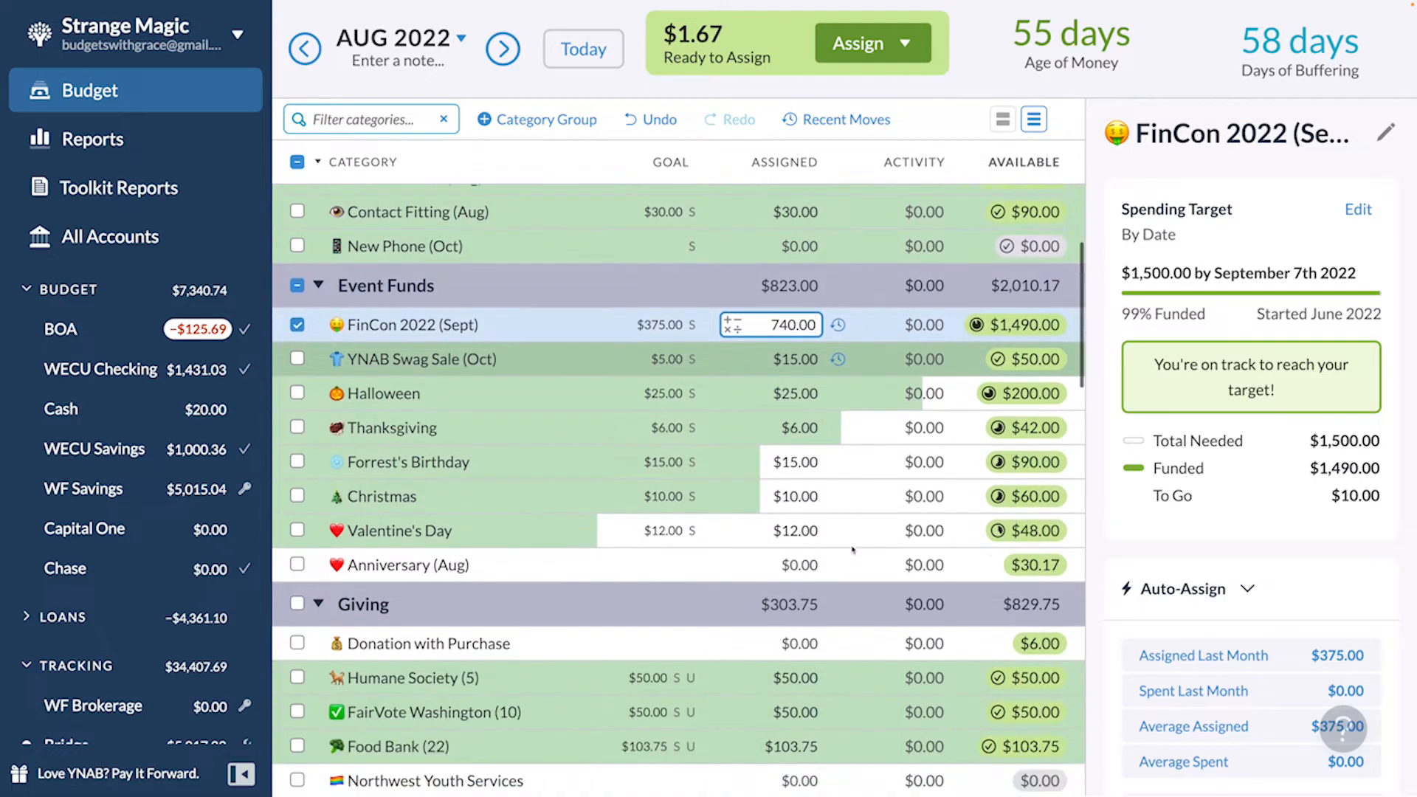
pyautogui.scroll(-10, 852, 549)
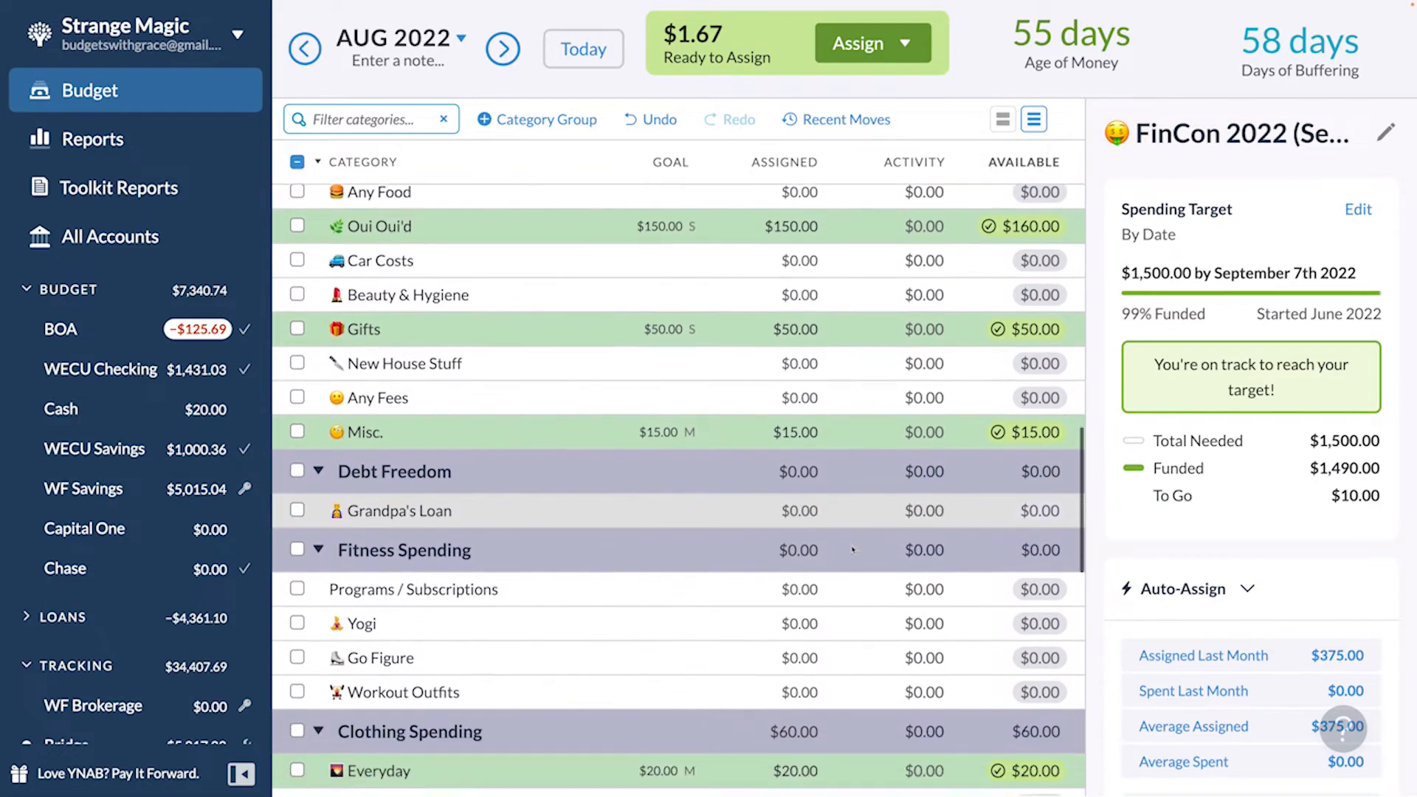
pyautogui.scroll(-10, 852, 549)
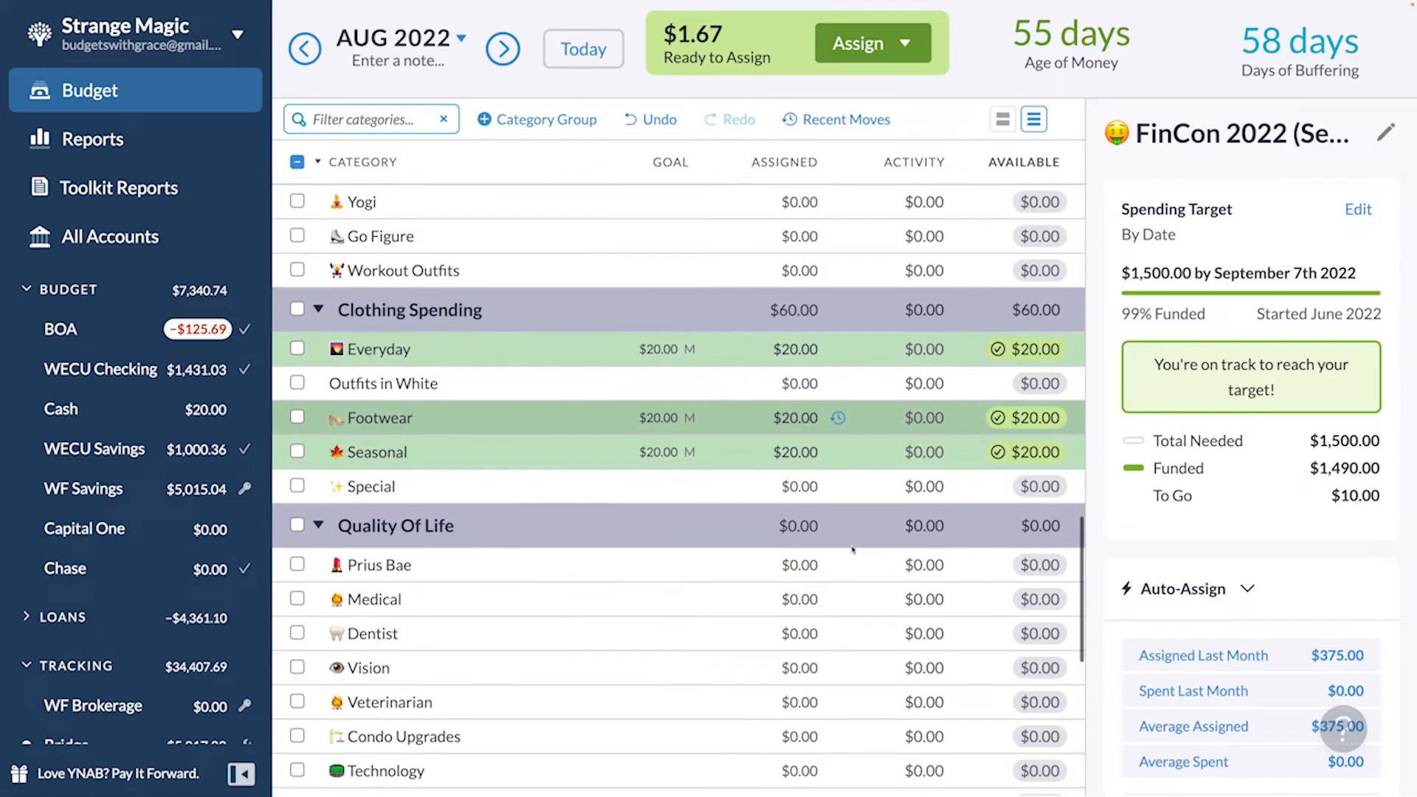
pyautogui.scroll(-2, 853, 549)
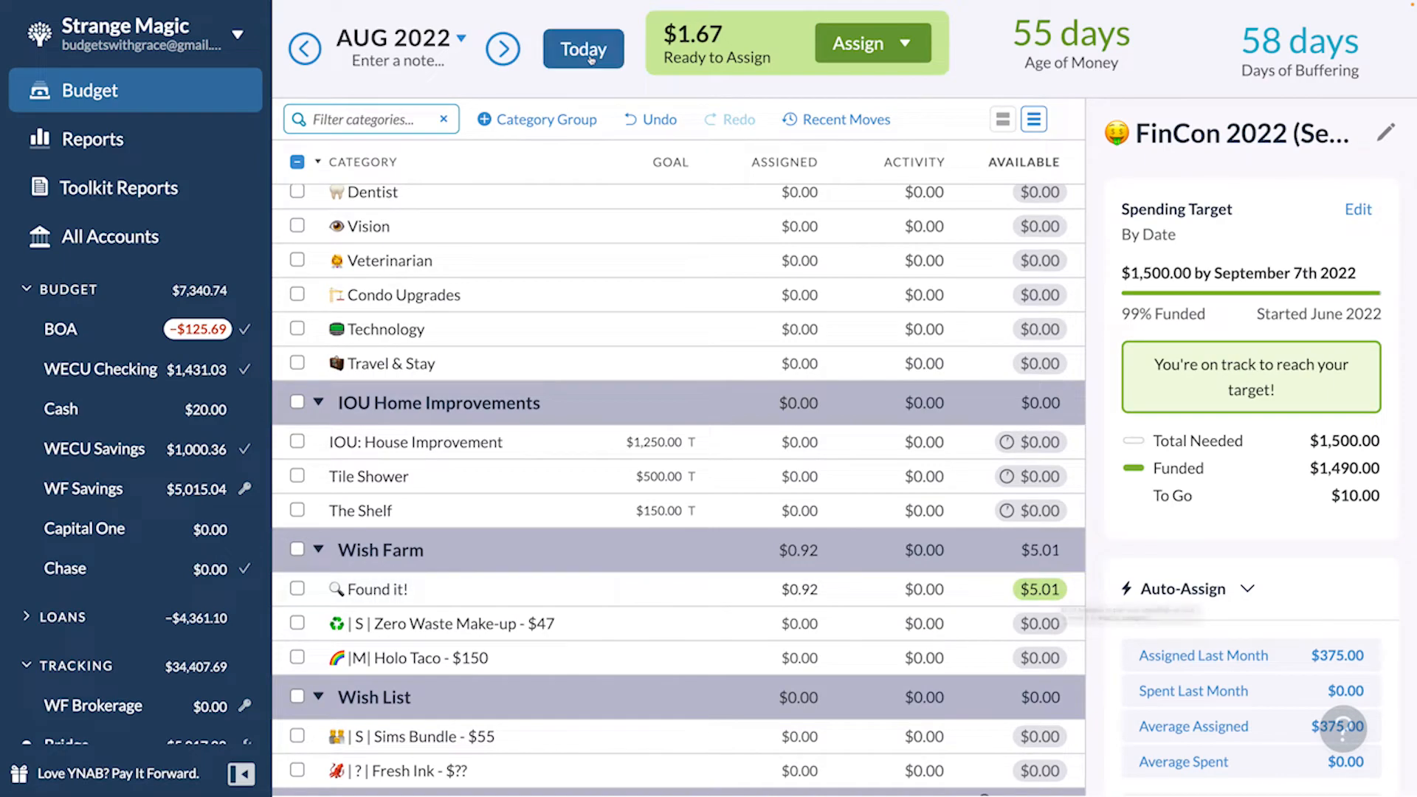
pyautogui.scroll(15, 575, 233)
pyautogui.scroll(2, 574, 235)
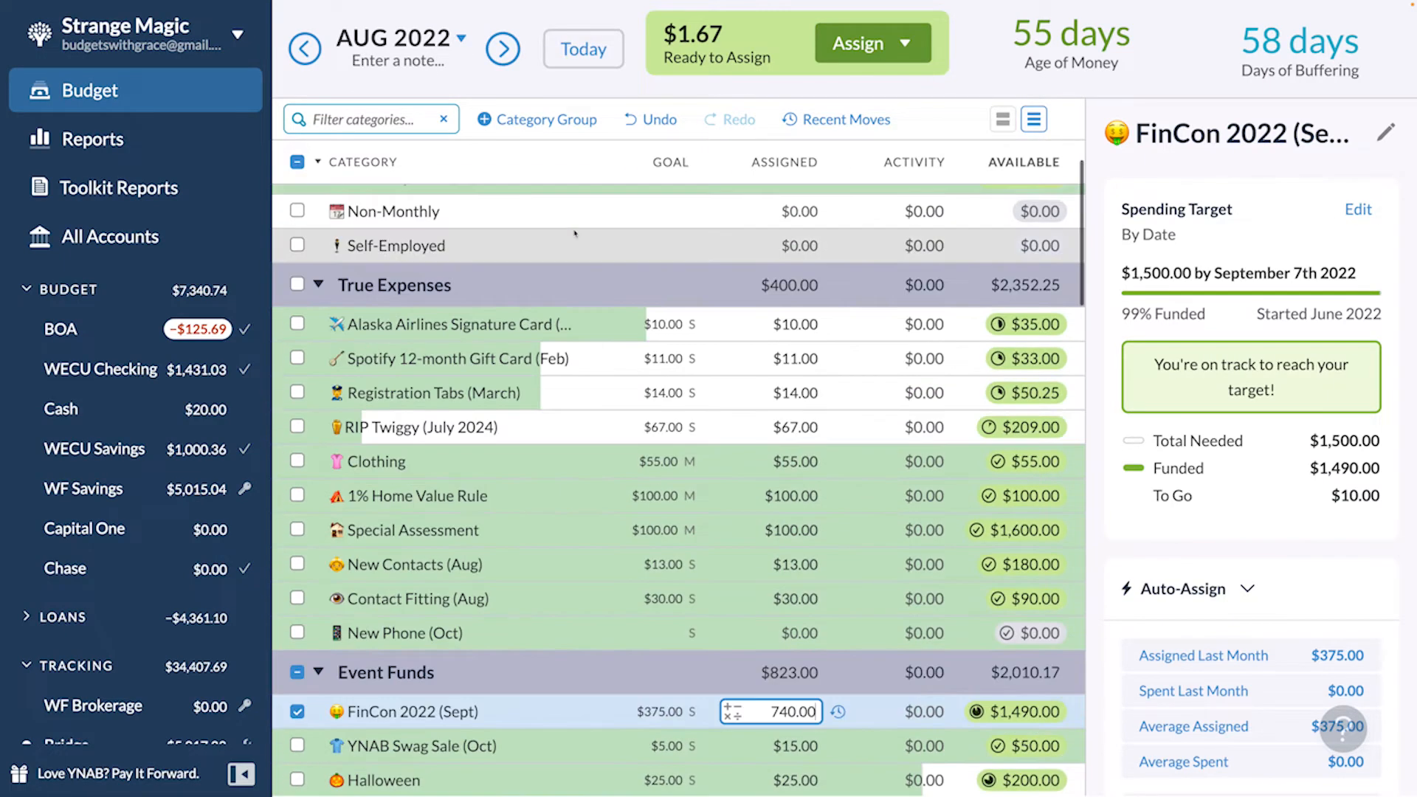
pyautogui.hotkey('ctrl', 'z')
# - Go to the July 2022 budget and examine the activity transactions of the Oui Oui'd category
pyautogui.click(304, 50)
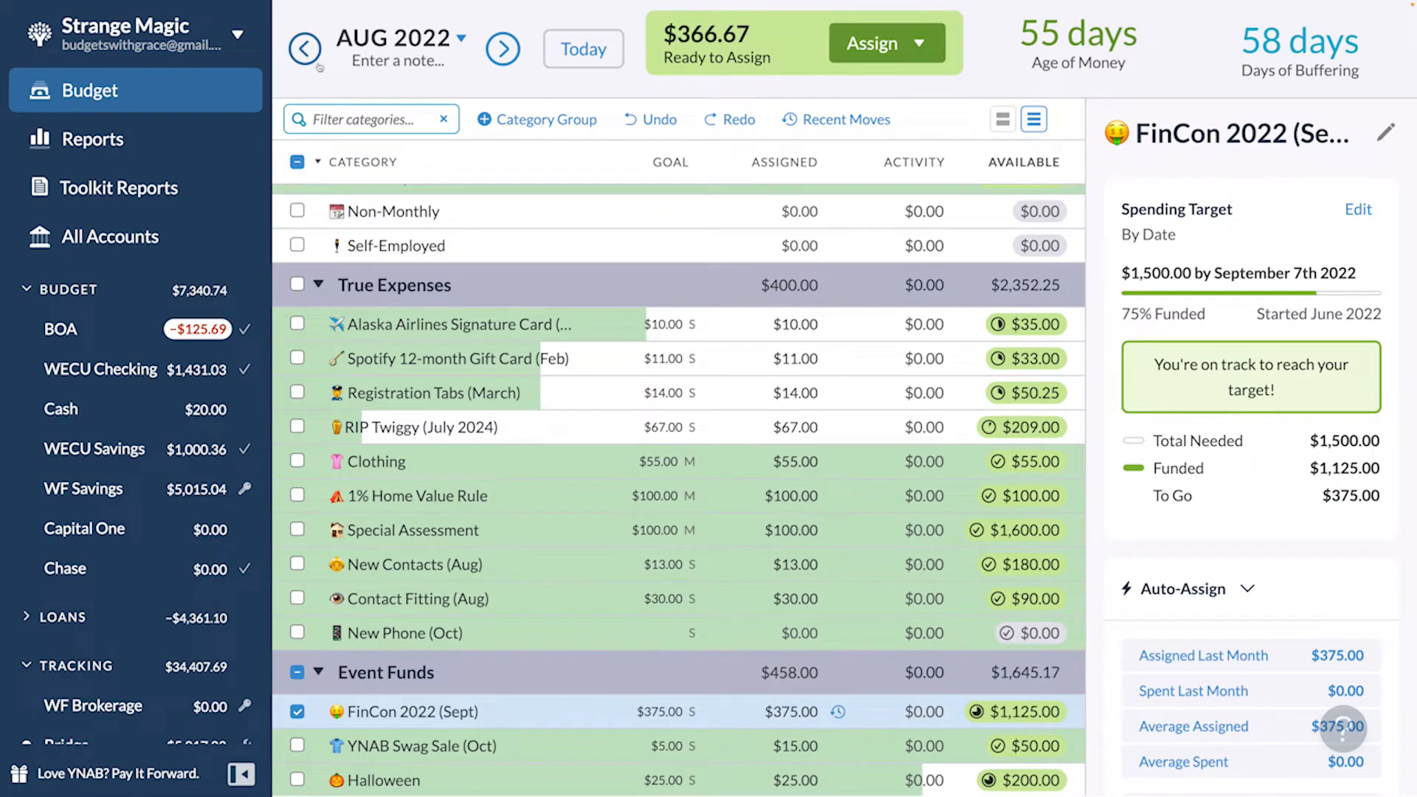
pyautogui.click(867, 48)
pyautogui.click(861, 348)
pyautogui.scroll(-10, 857, 381)
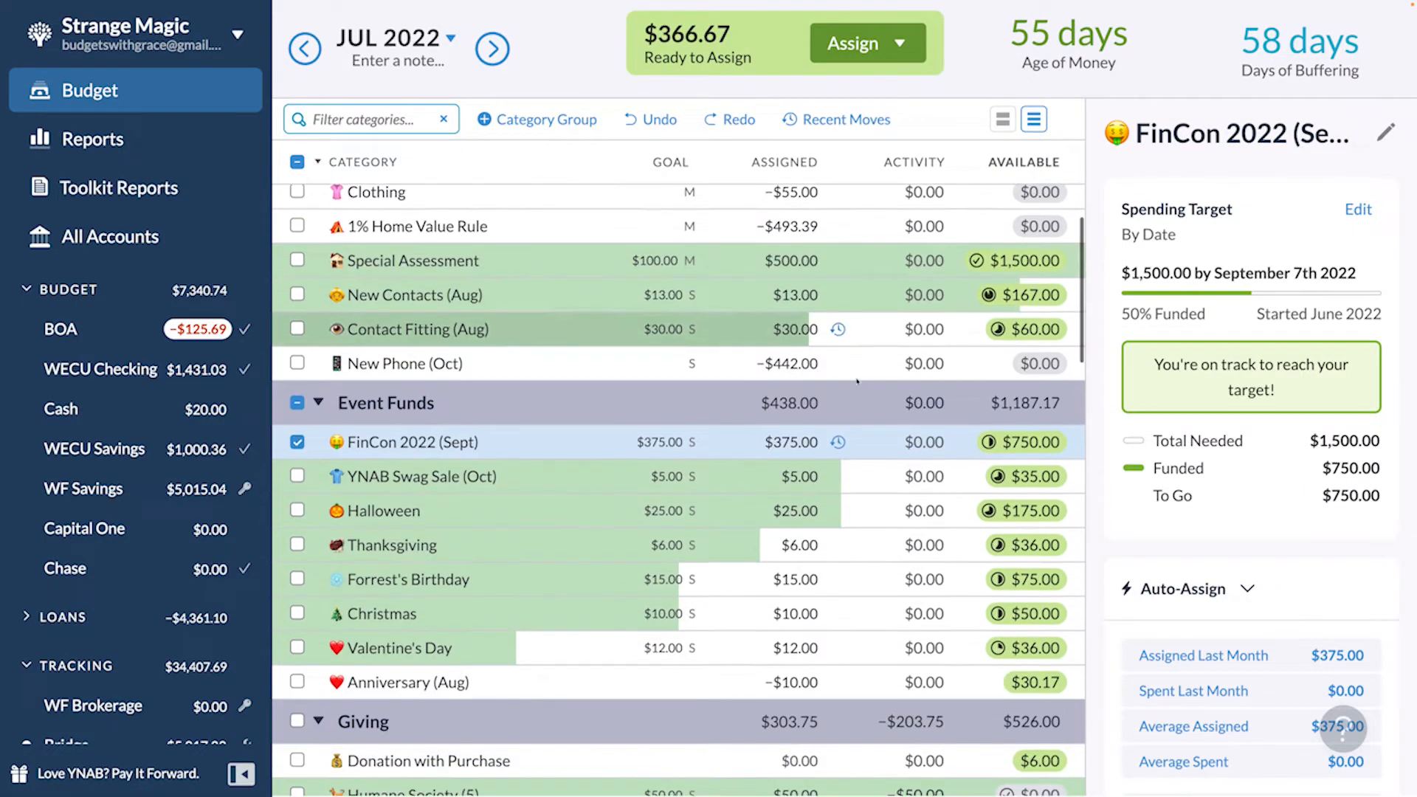
pyautogui.scroll(-5, 858, 382)
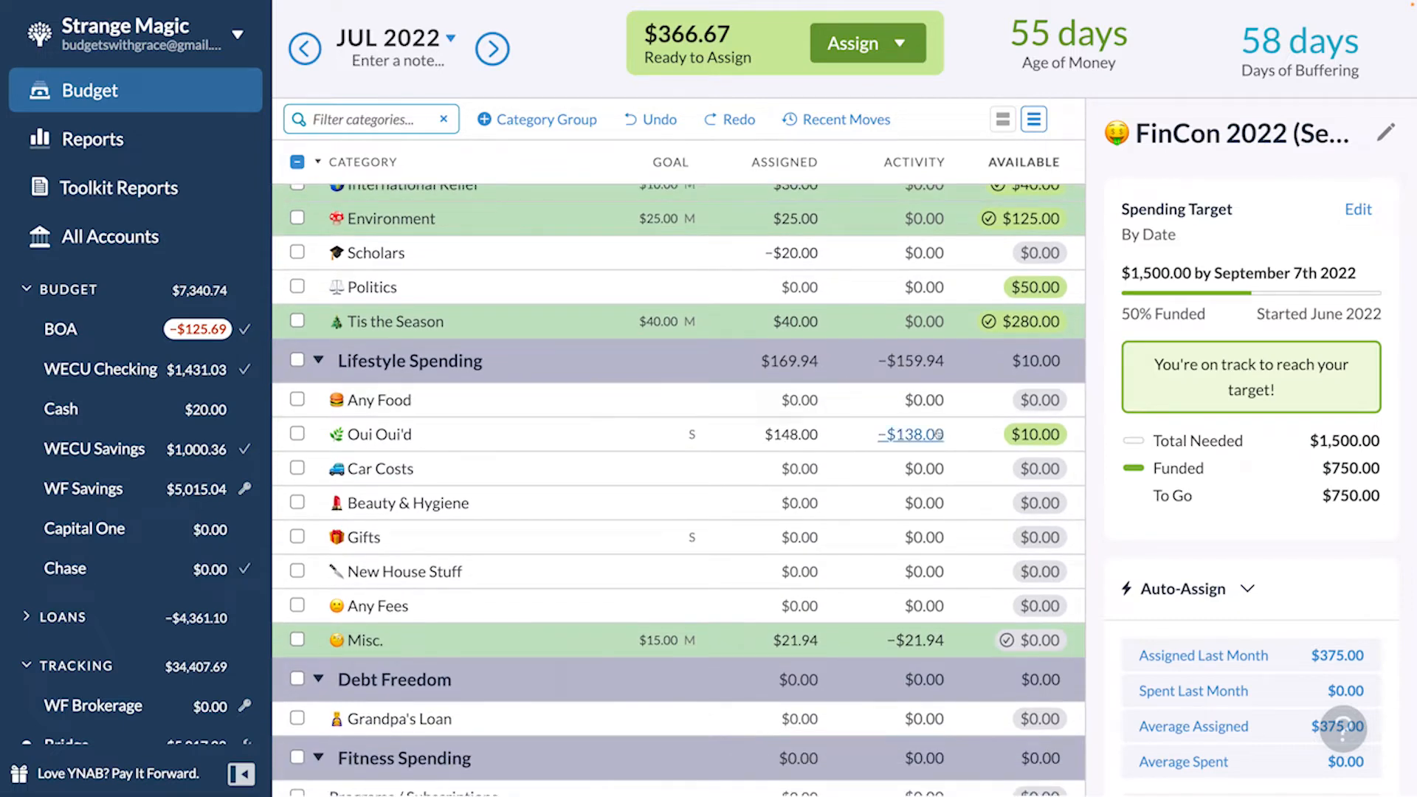
pyautogui.click(912, 434)
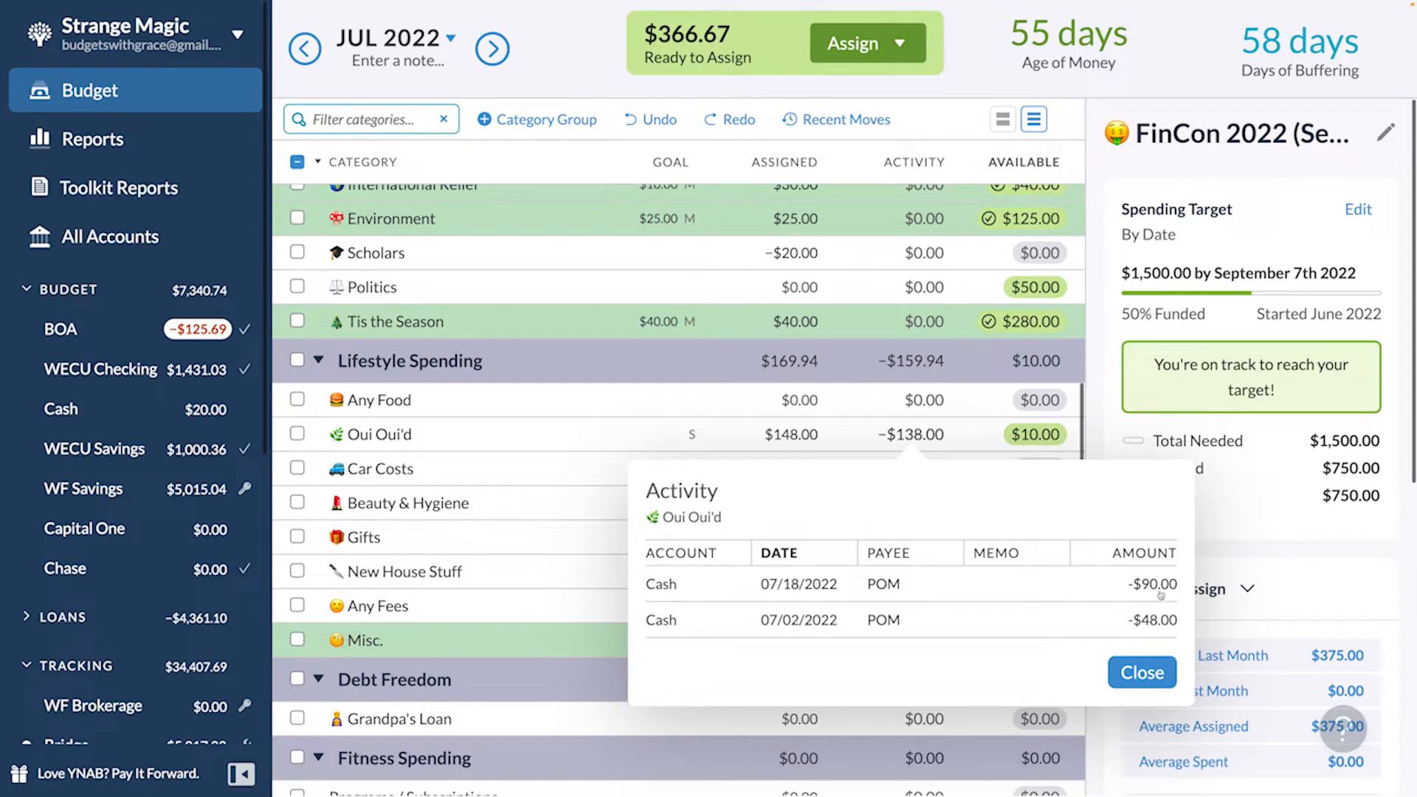
pyautogui.click(1130, 673)
# - Move the $10 available in July's Oui Oui'd category back to Ready to Assign
pyautogui.click(1036, 436)
pyautogui.press('Tab')
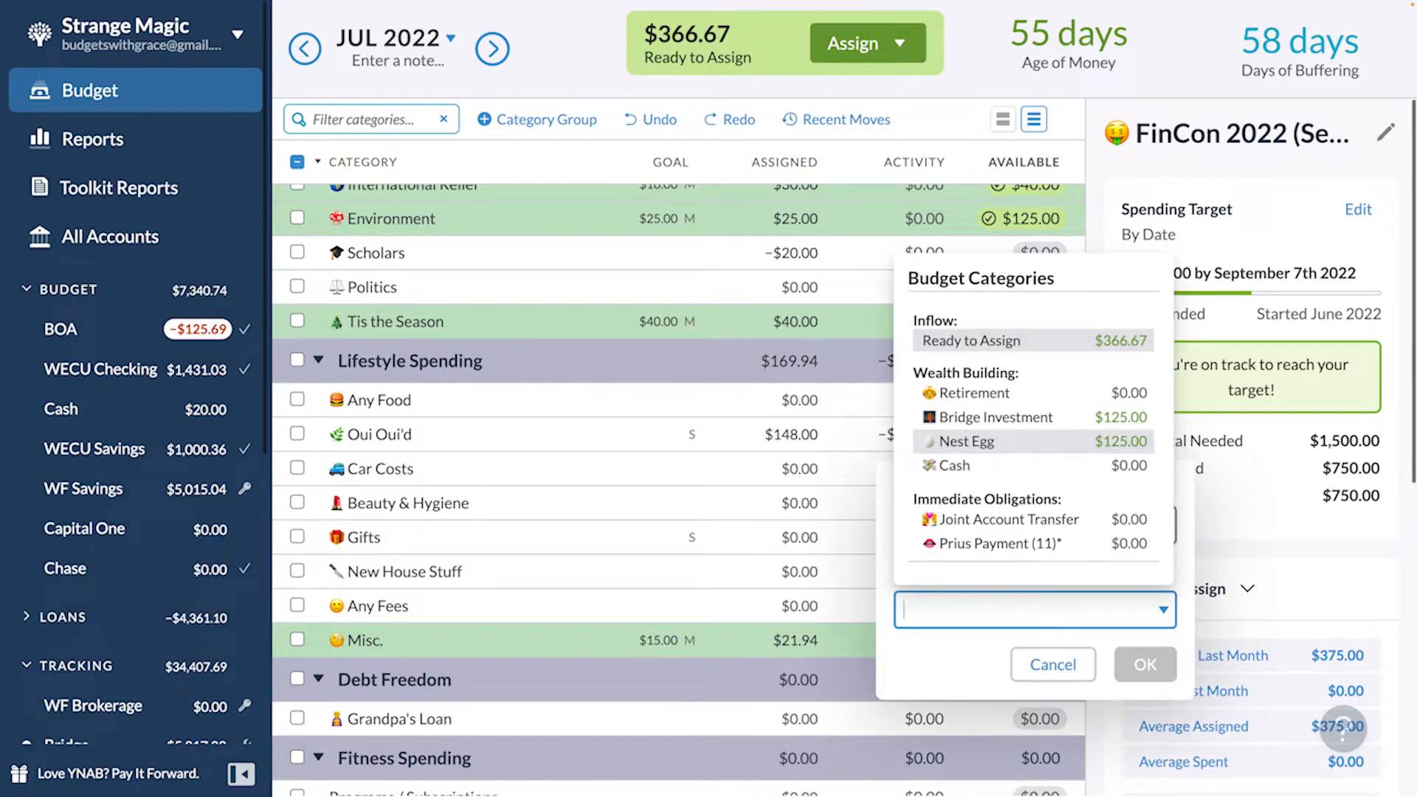
pyautogui.write('read')
pyautogui.press('Return')
pyautogui.press('Return')
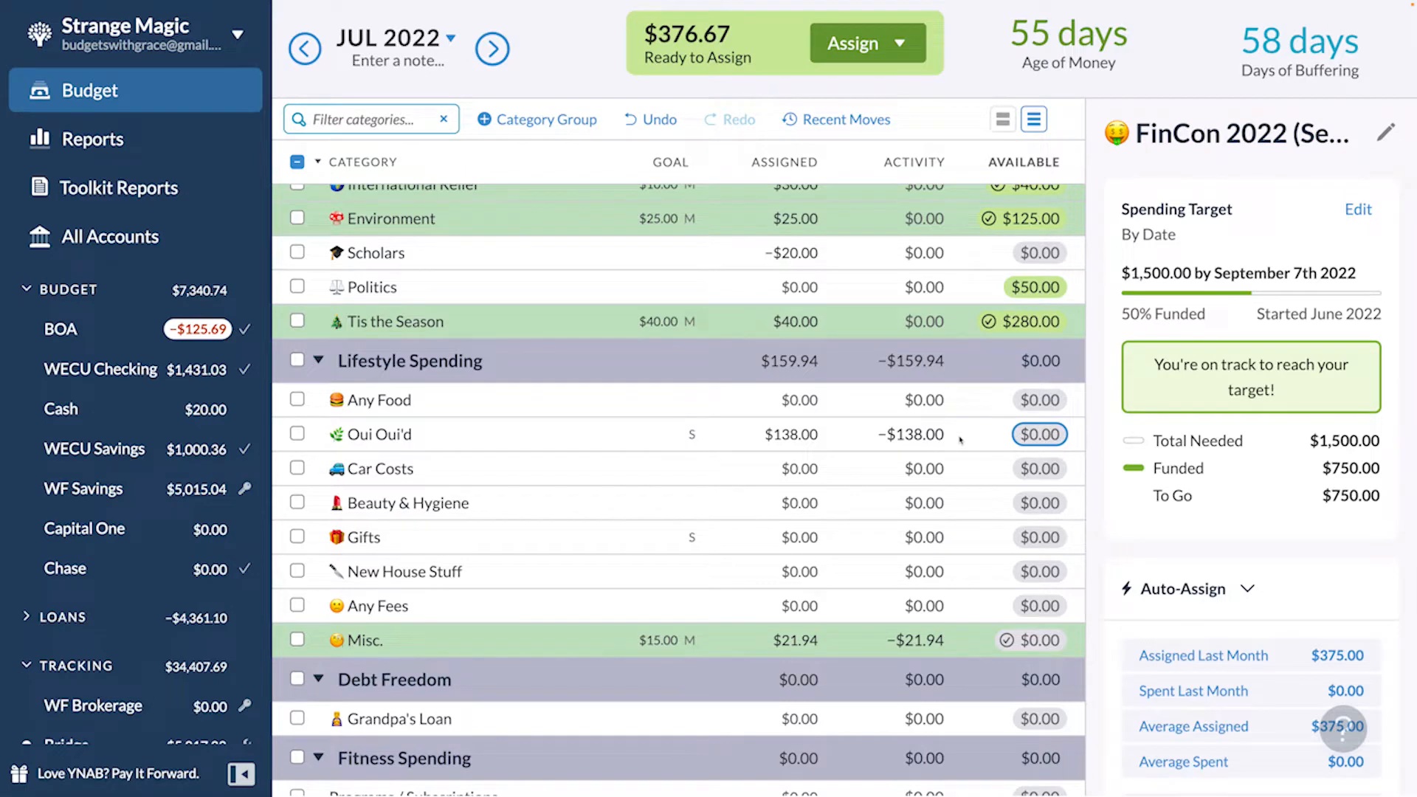
# - Add $375 to the July amount assigned to FinCon 2022 (Sept), then check its funding in July and August
pyautogui.scroll(2, 959, 440)
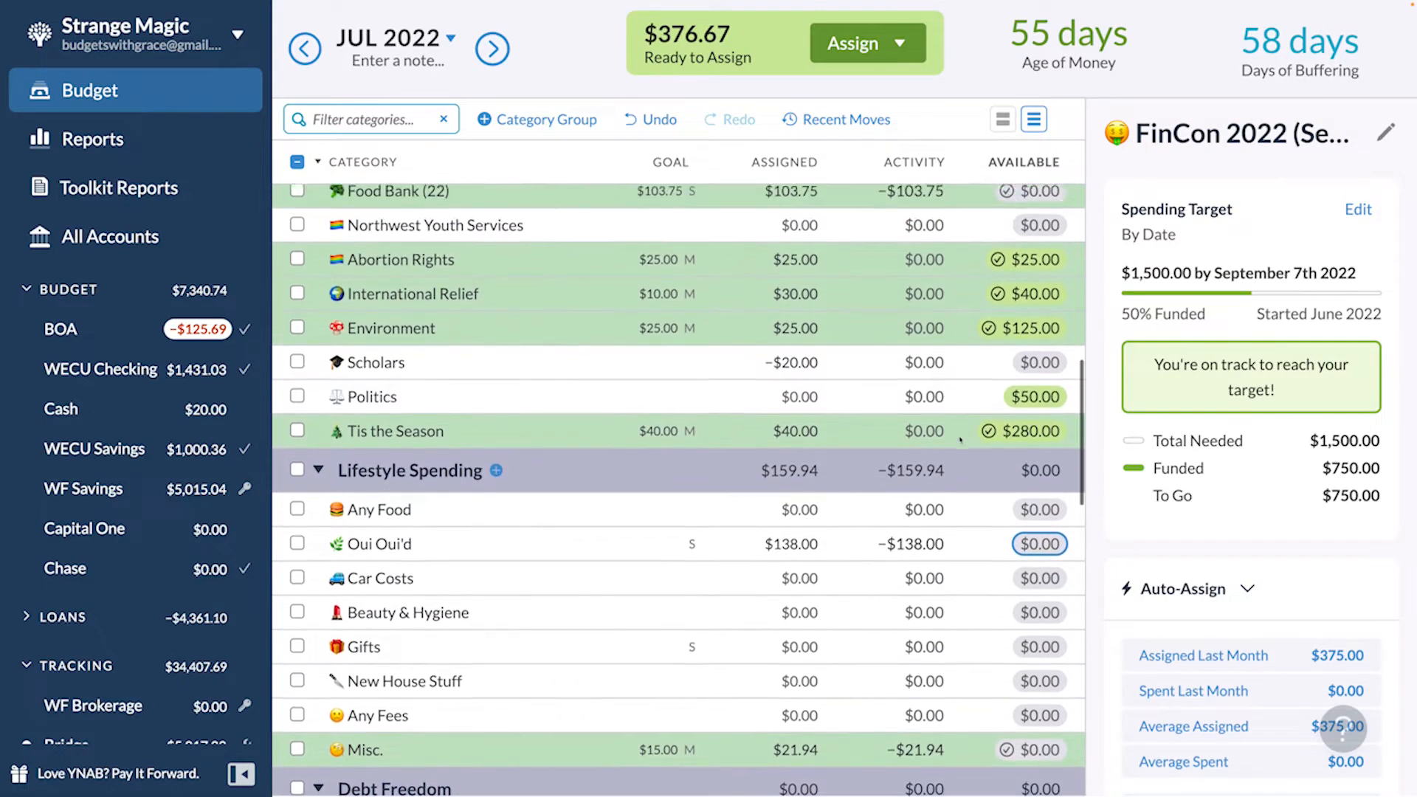
pyautogui.scroll(9, 960, 439)
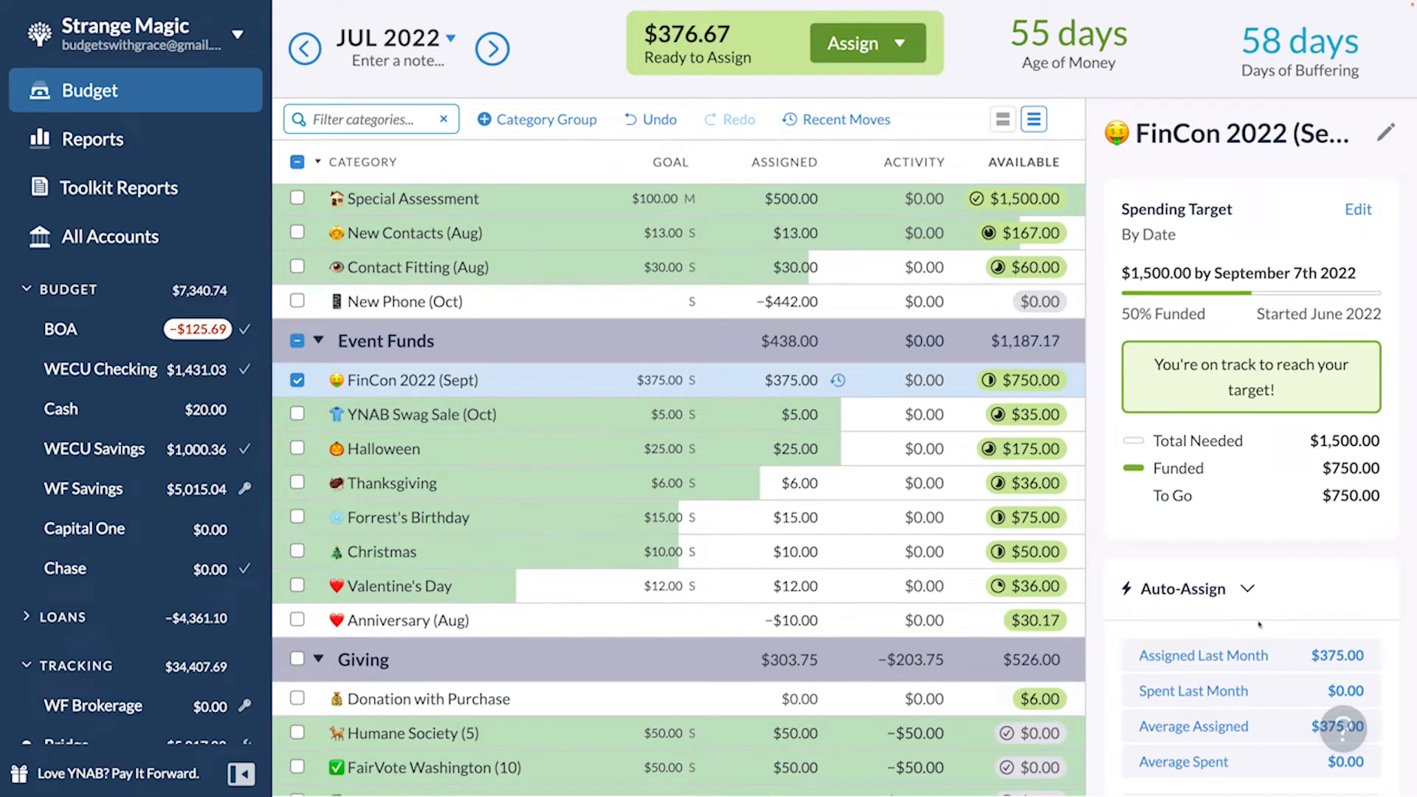
pyautogui.click(805, 381)
pyautogui.write('+375')
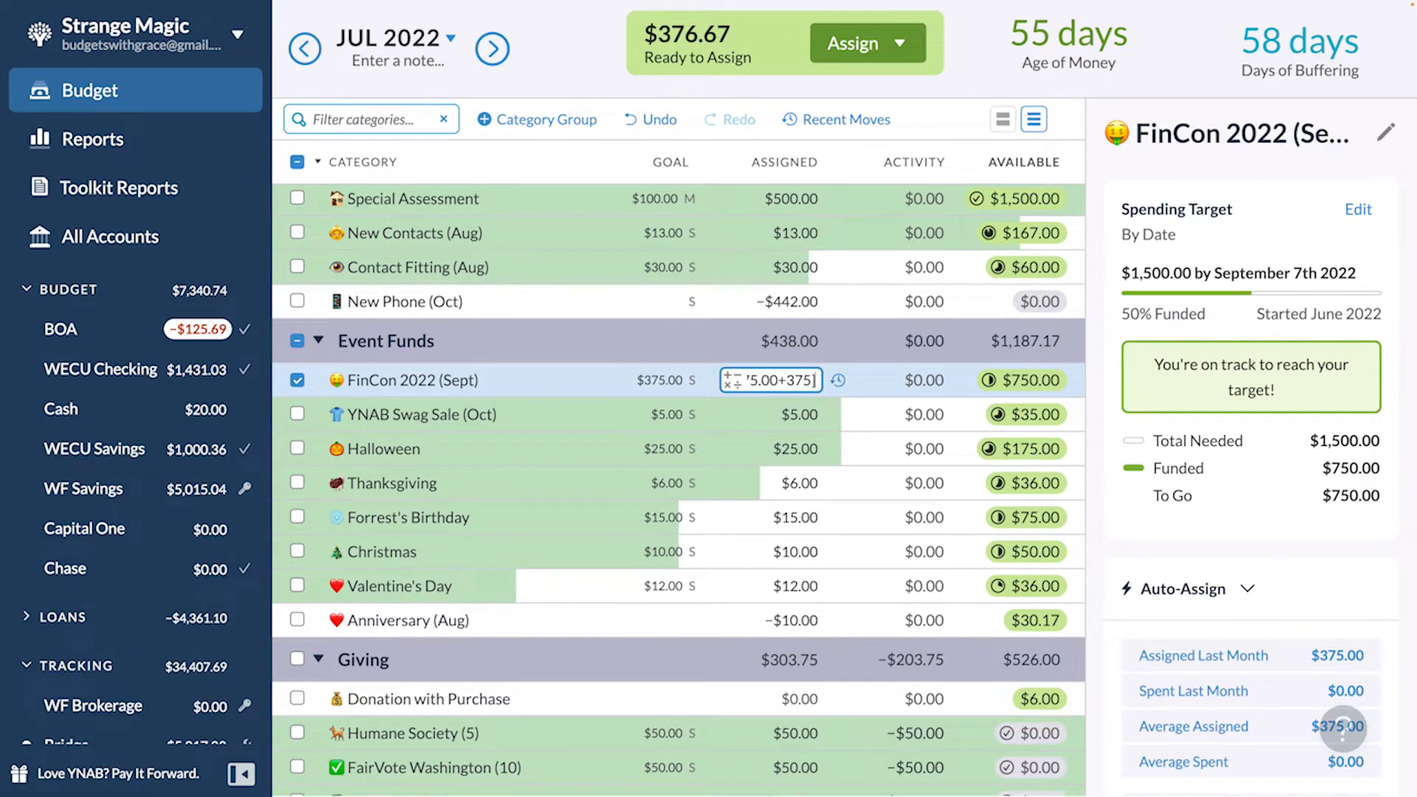
pyautogui.press('Return')
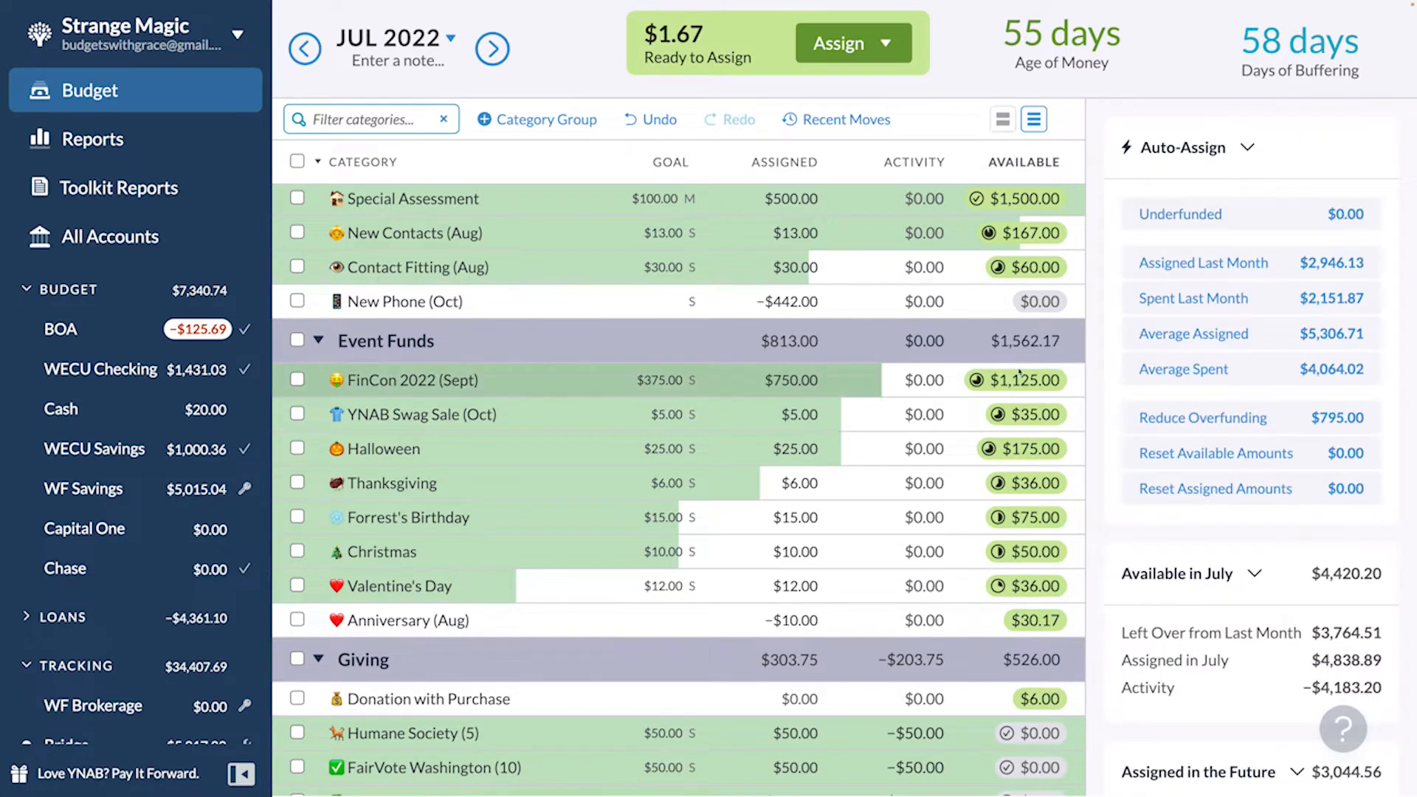
pyautogui.click(914, 391)
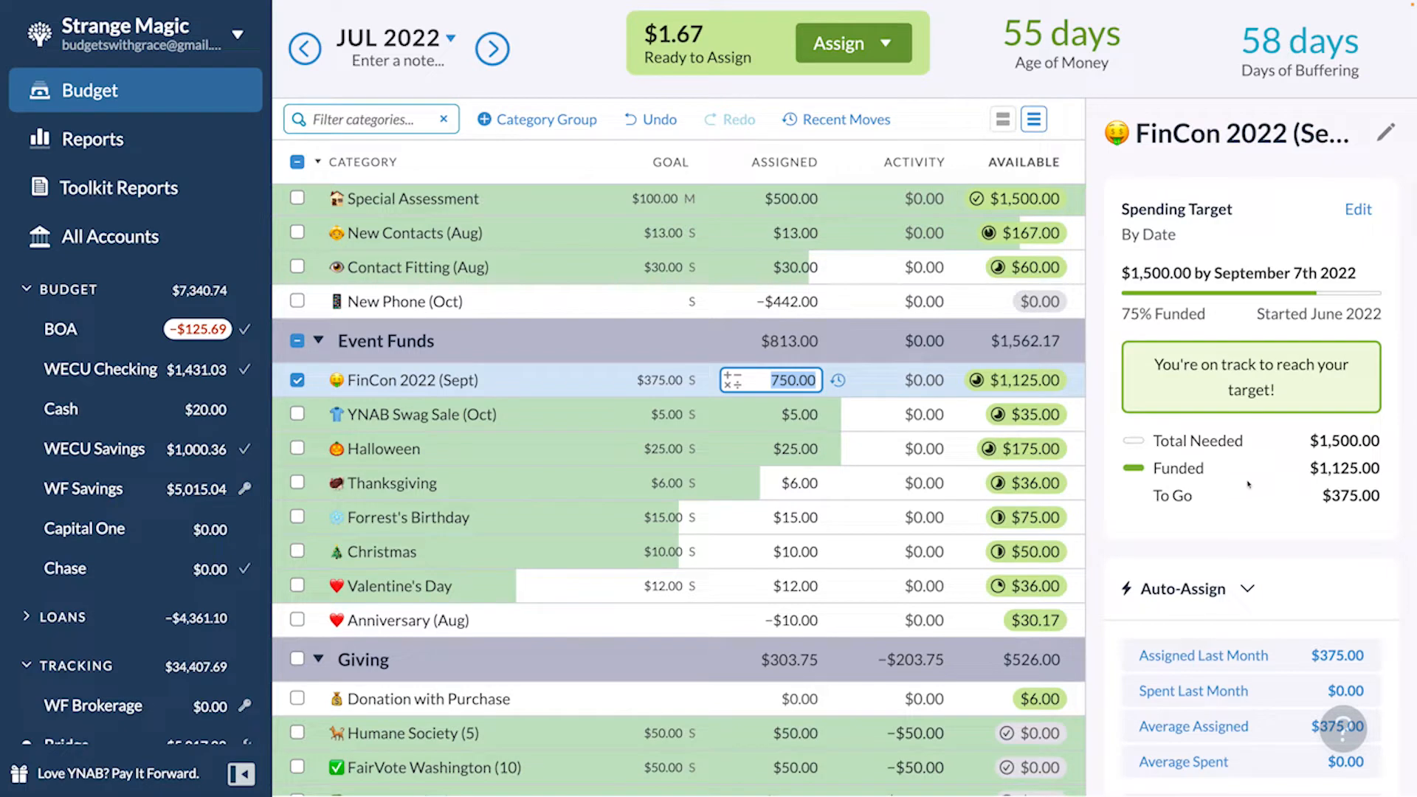
pyautogui.click(492, 49)
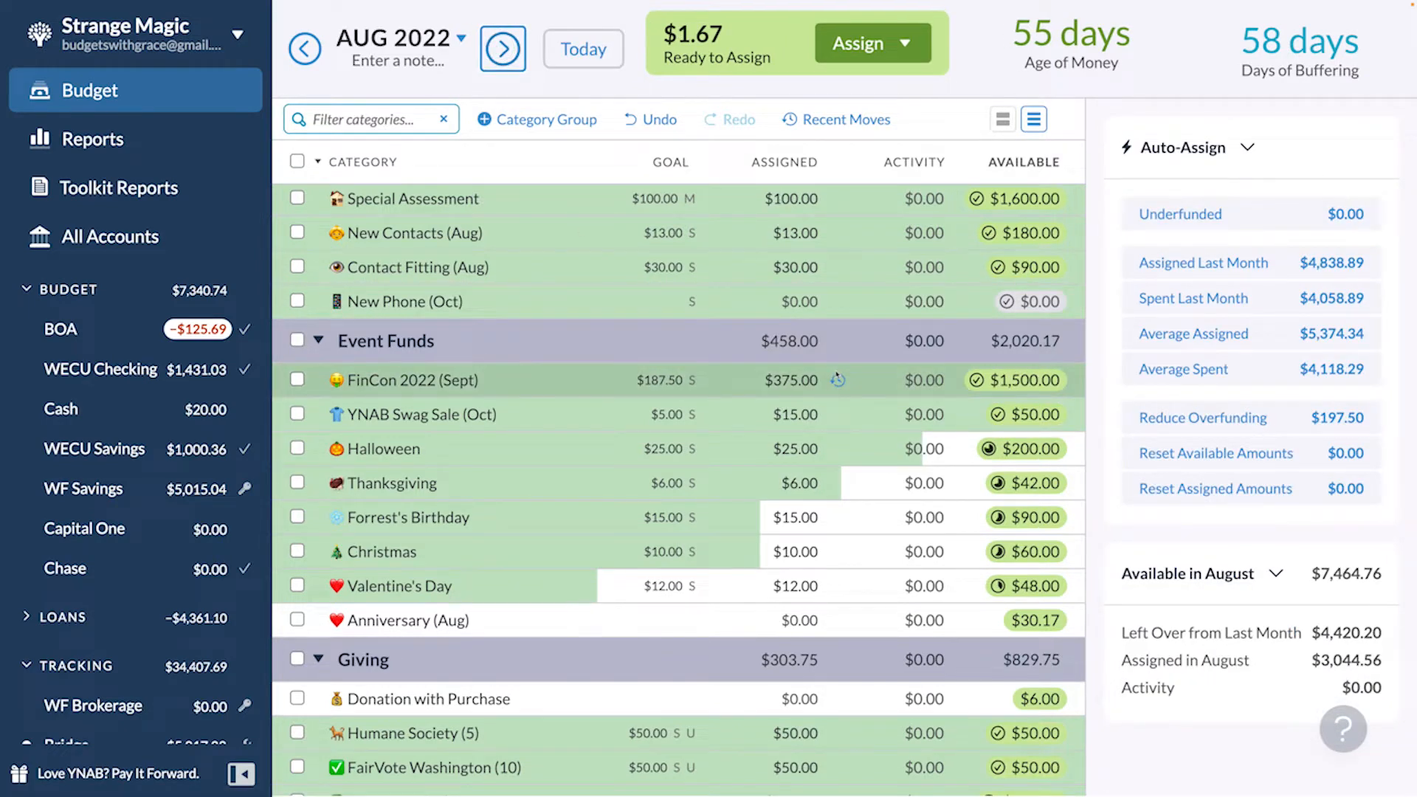
# - Return to July and assign the remaining $1.67 in Ready to Assign to the Found it! category
pyautogui.click(320, 59)
pyautogui.click(844, 58)
pyautogui.write('fou')
pyautogui.press('Return')
pyautogui.press('Return')
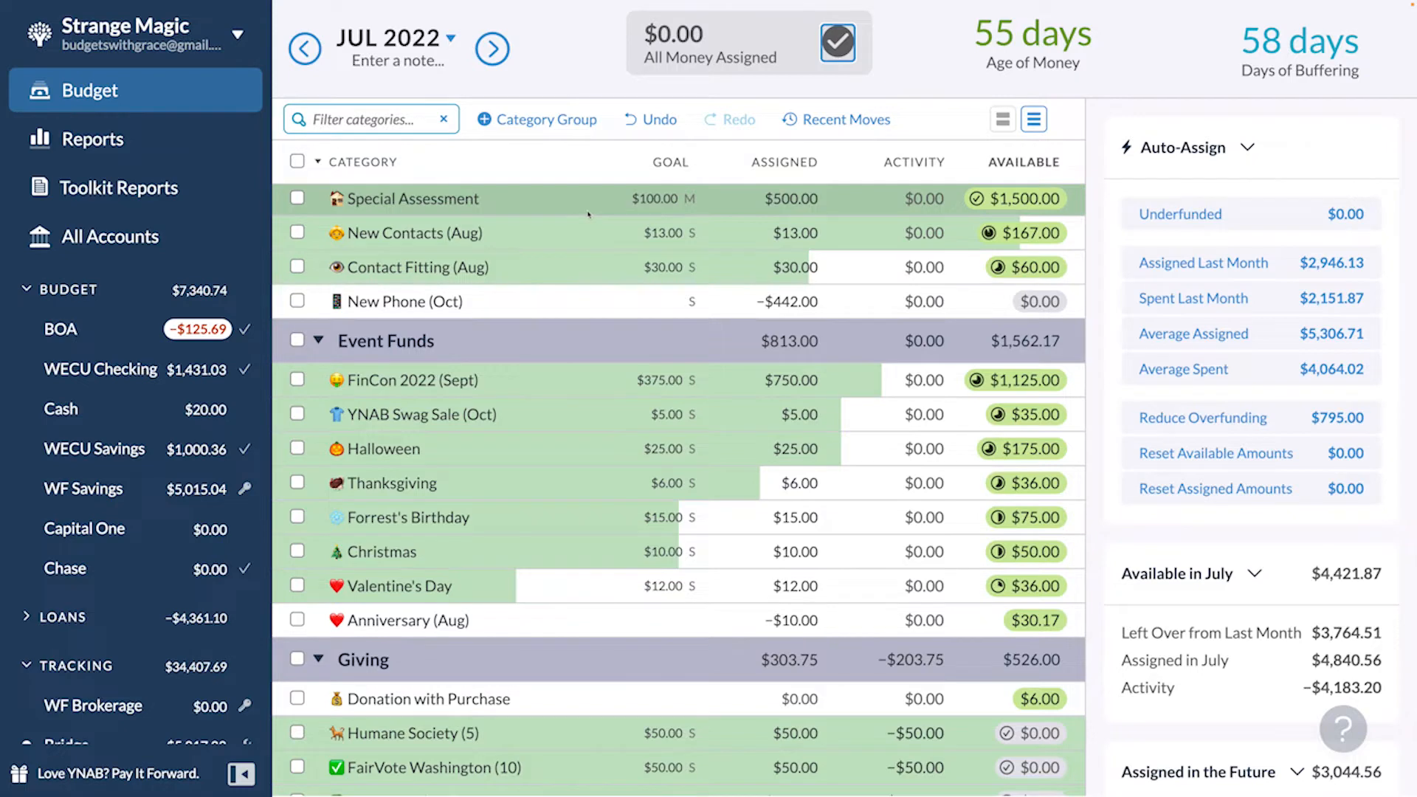
pyautogui.scroll(10, 472, 184)
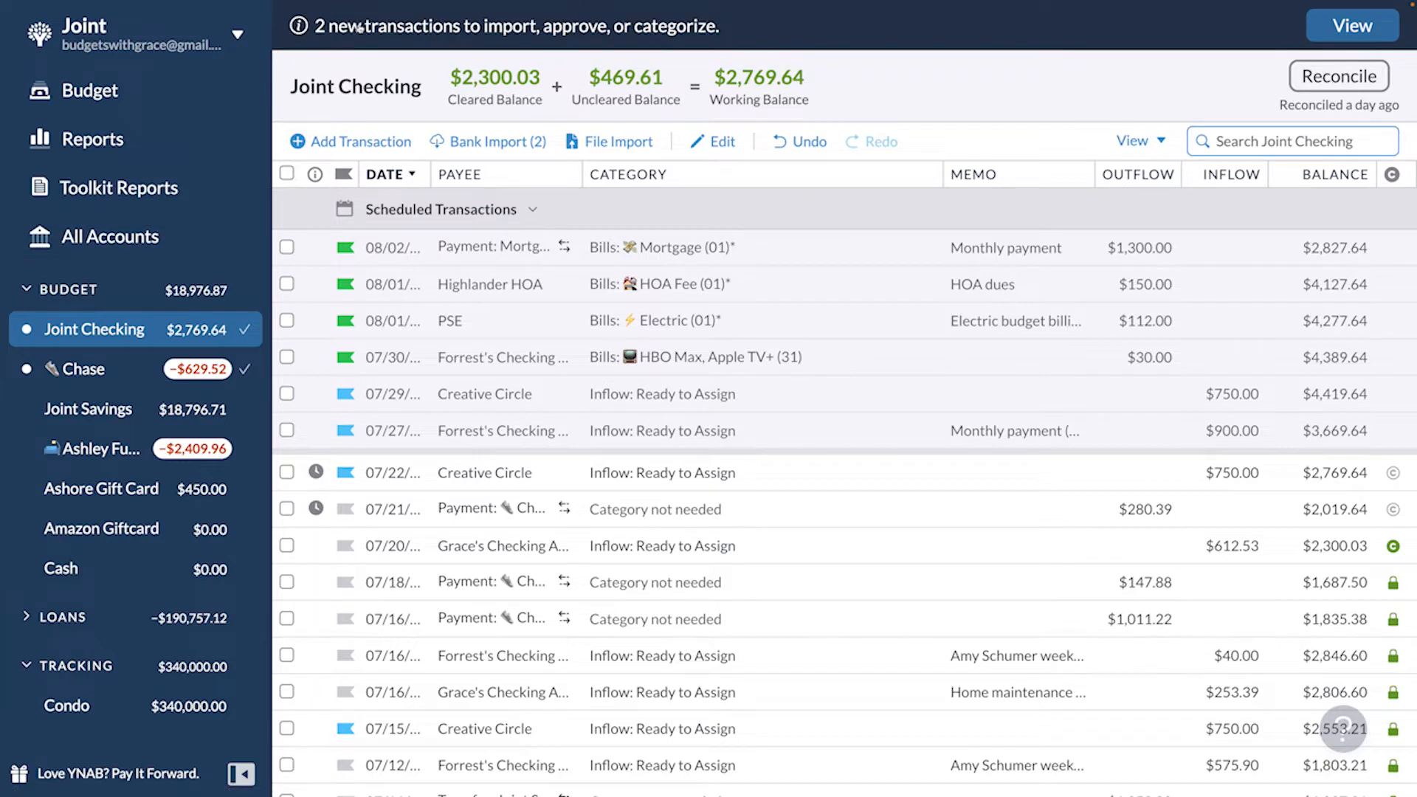
# - Show the new Joint Checking transactions and approve the matched Chase payment and the Creative Circle inflow
pyautogui.click(360, 28)
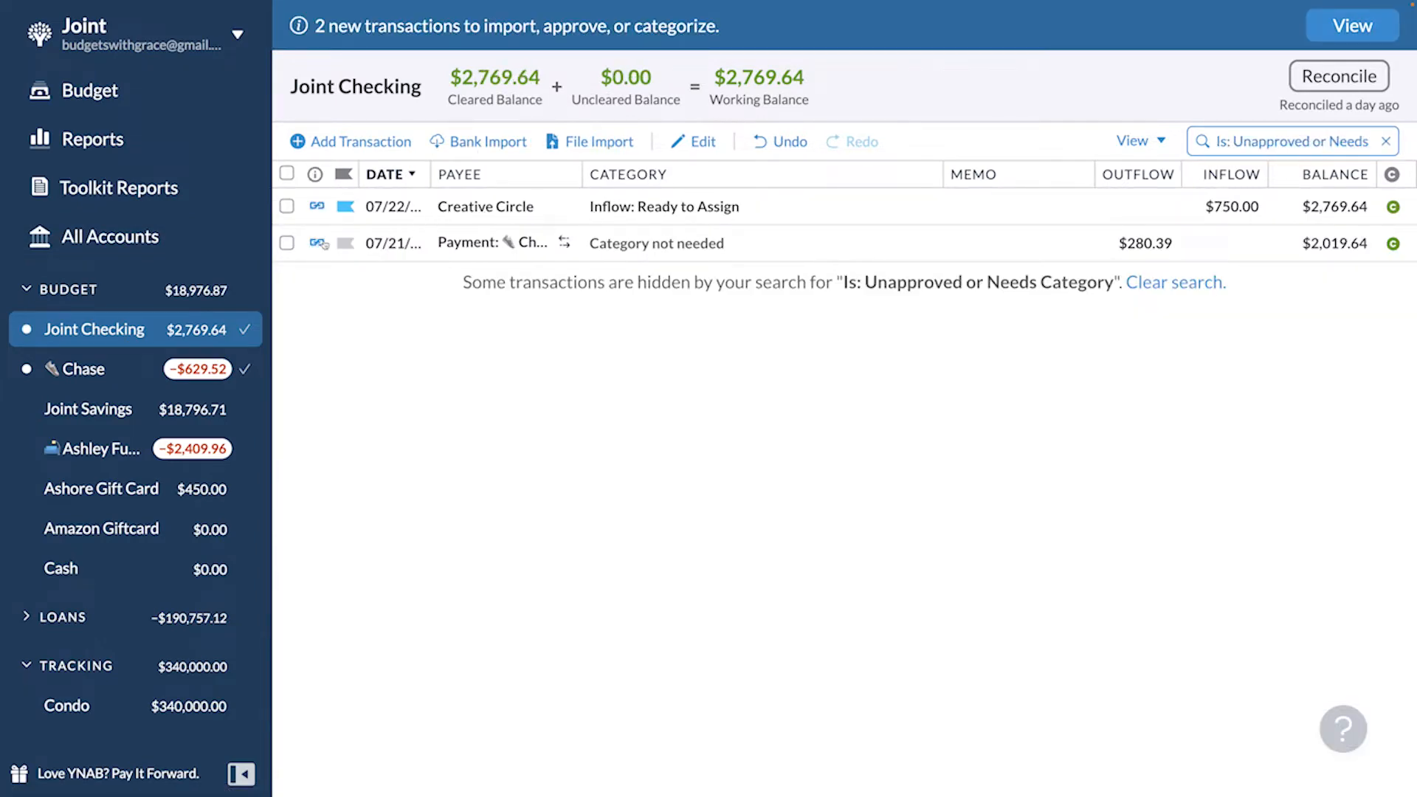
pyautogui.click(317, 242)
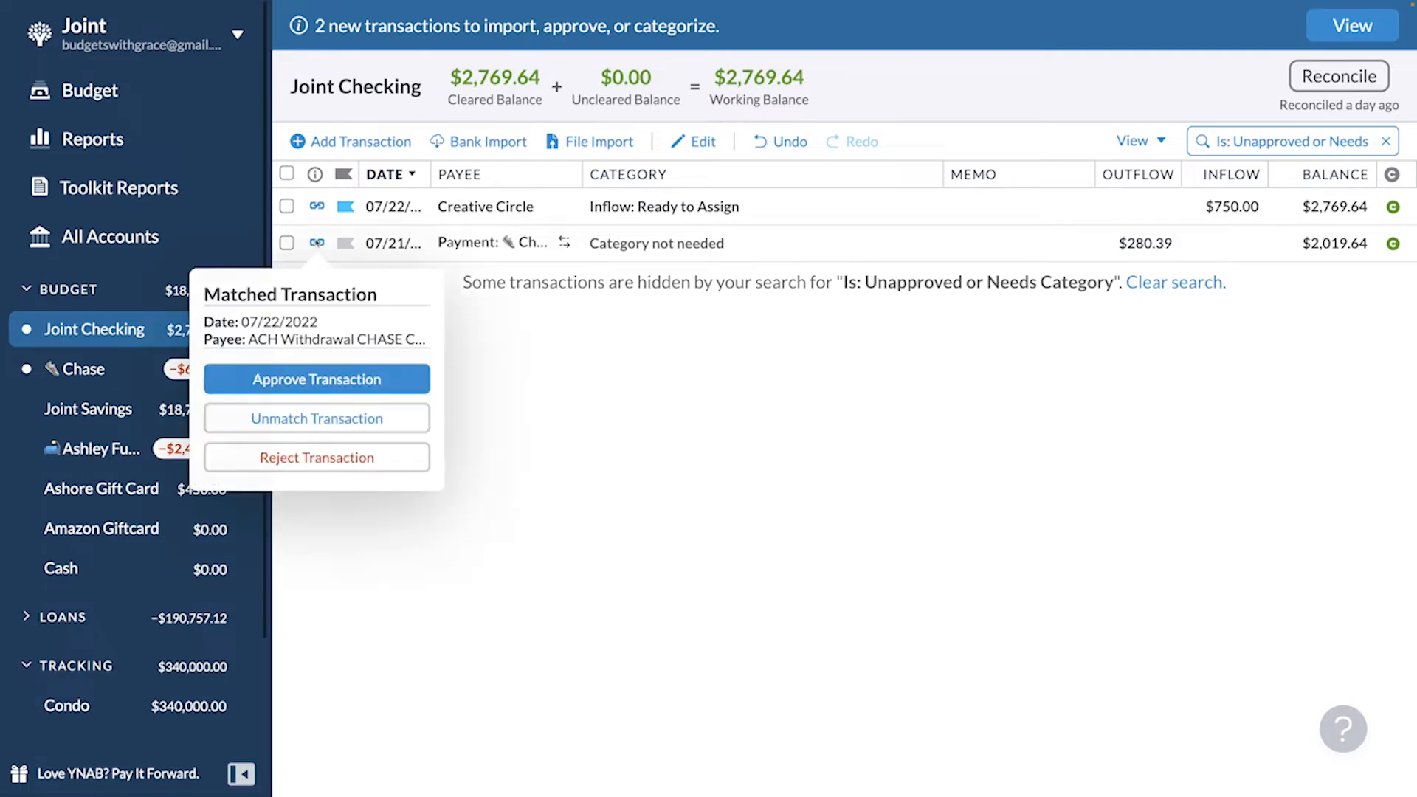
pyautogui.click(318, 379)
pyautogui.click(317, 206)
pyautogui.click(298, 340)
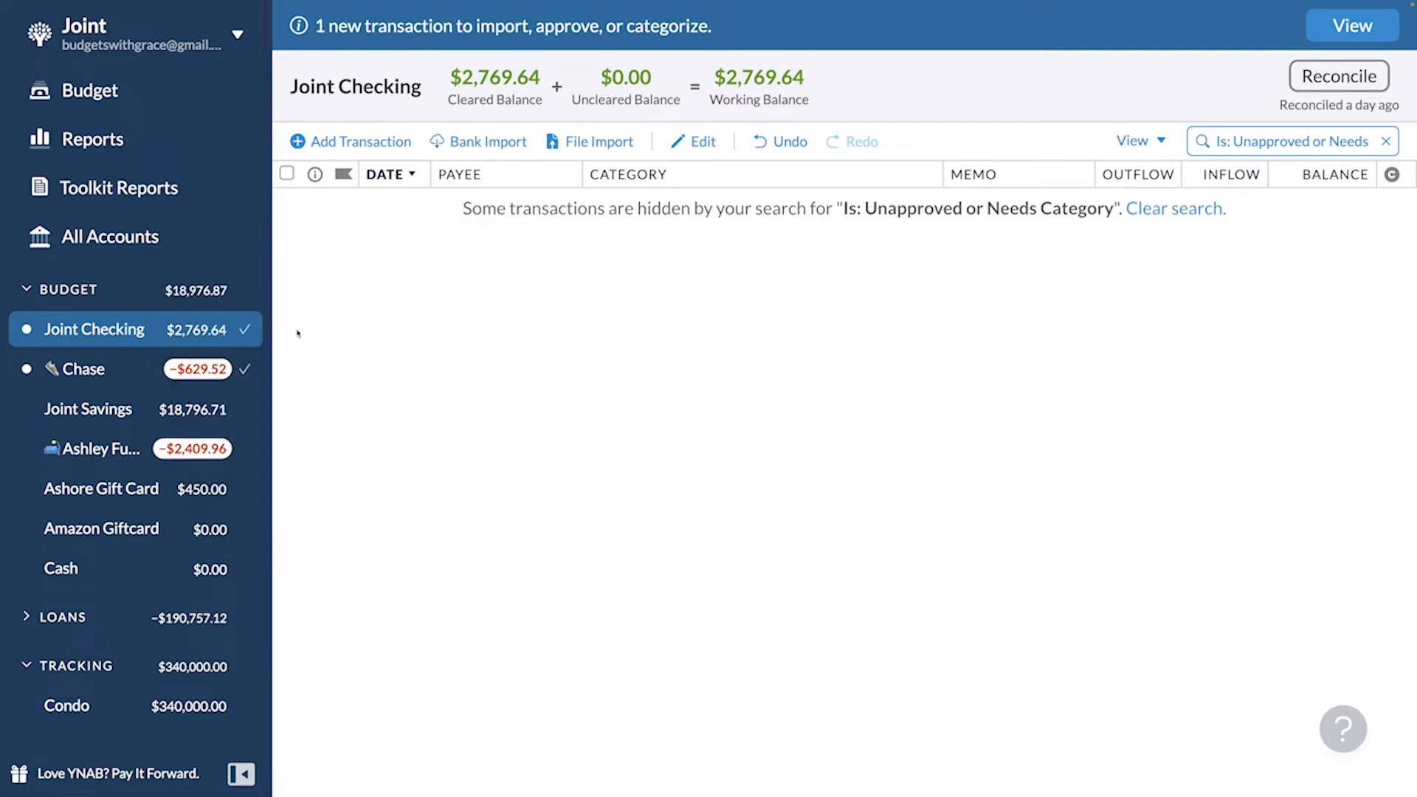
# - In the Chase account, categorize the $8.21 Amazon transaction under the phone category in True Expenses and approve it
pyautogui.click(39, 378)
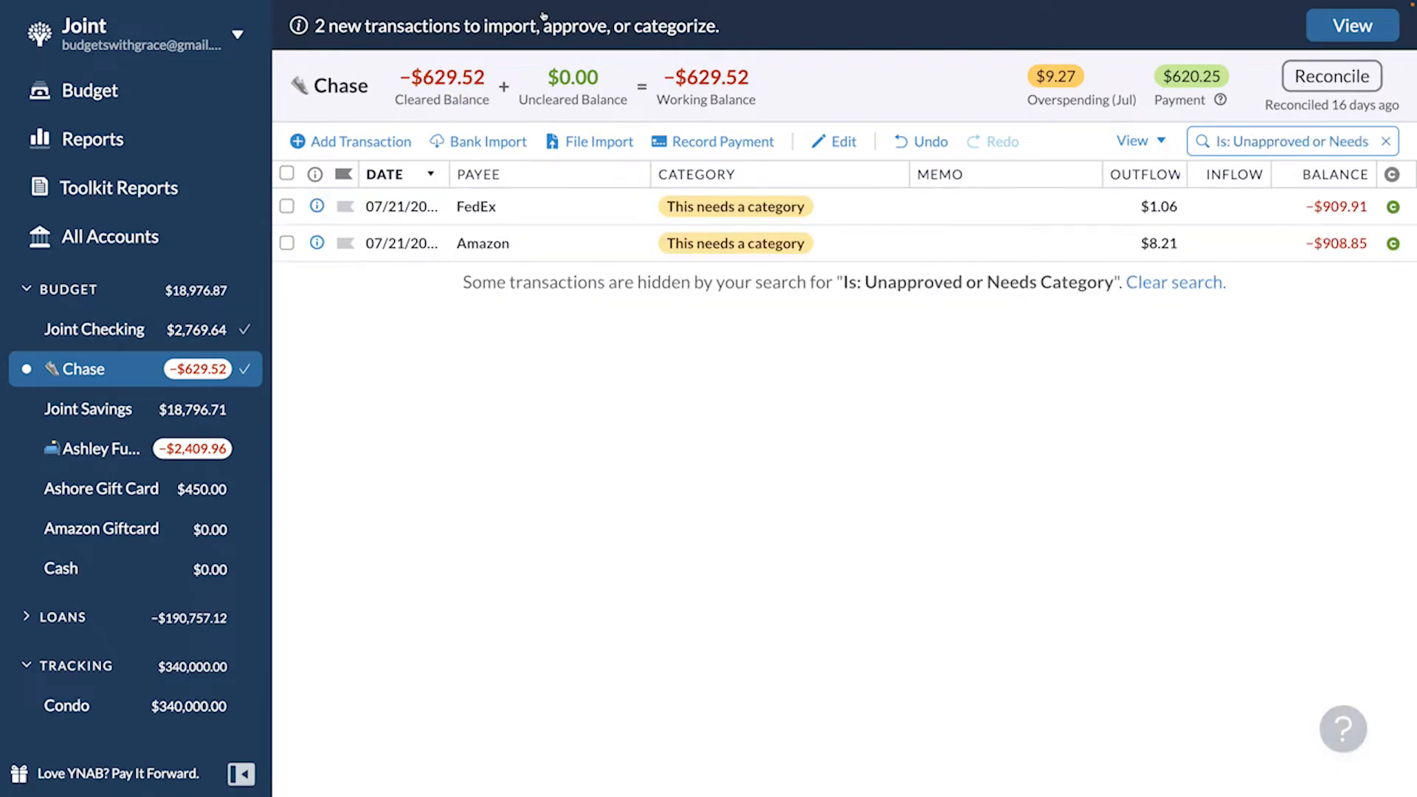
pyautogui.click(740, 244)
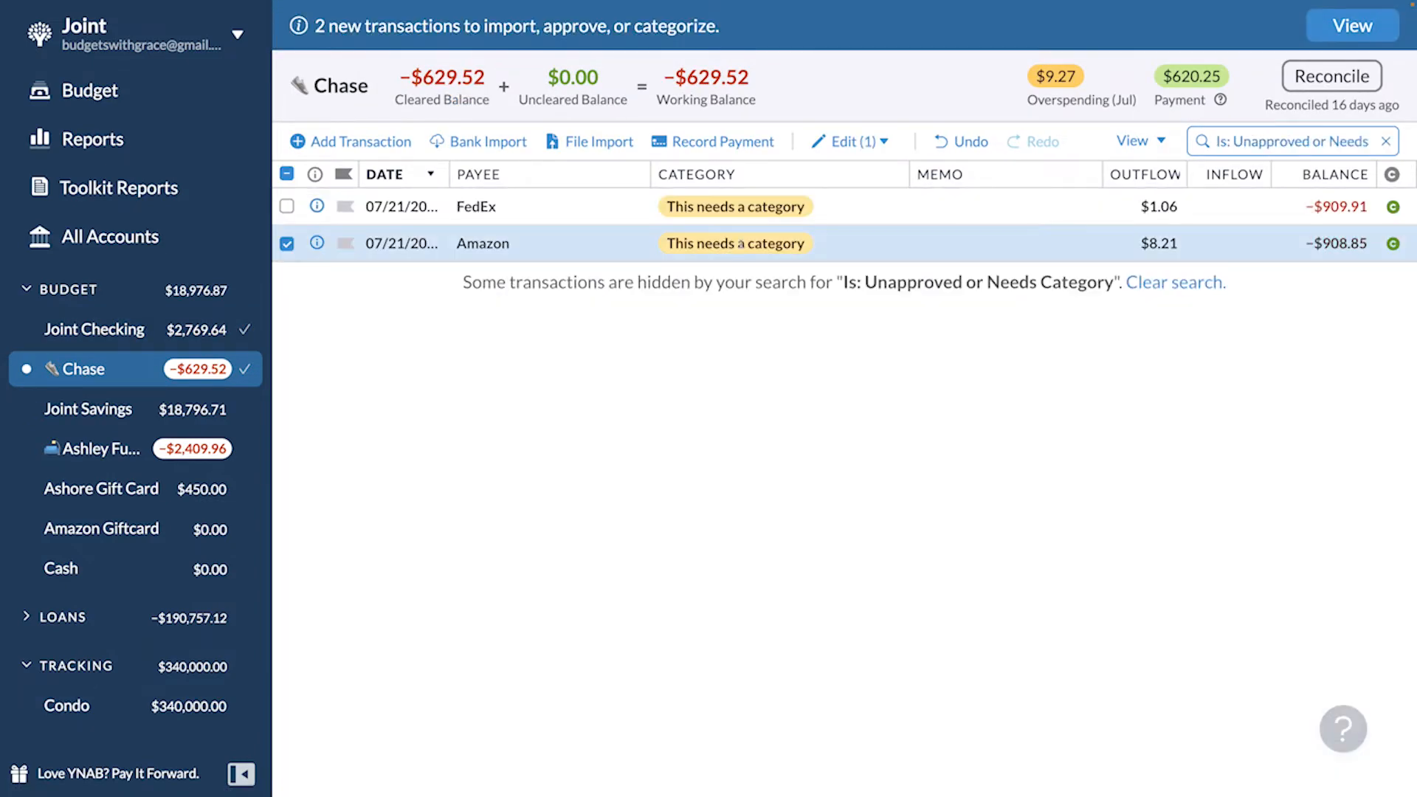
pyautogui.click(740, 245)
pyautogui.write('phone')
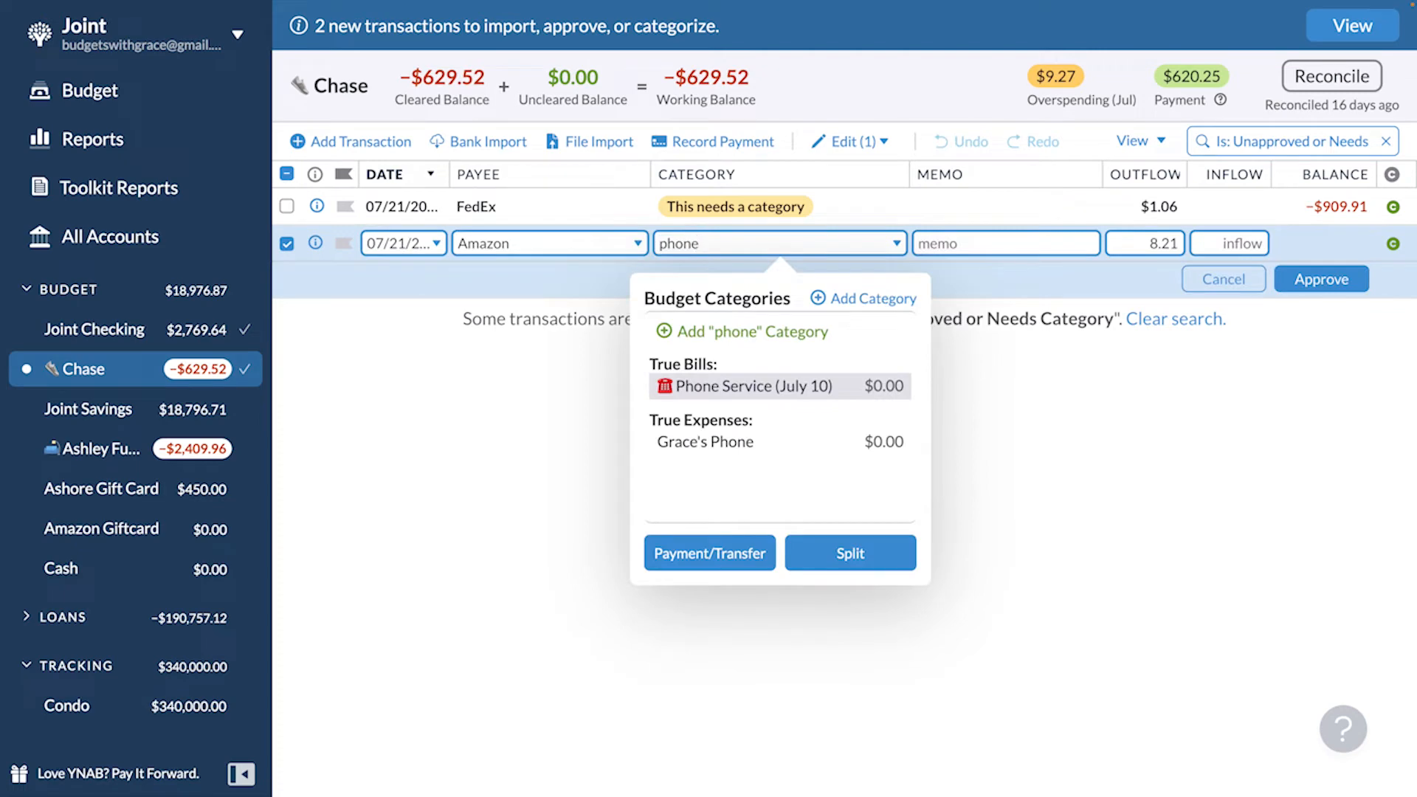
pyautogui.press('Down')
pyautogui.press('Return')
pyautogui.press('Return')
# - Categorize the $1.06 FedEx transaction as Frequent: Misc. with the memo "Scanning" and approve it
pyautogui.doubleClick(765, 210)
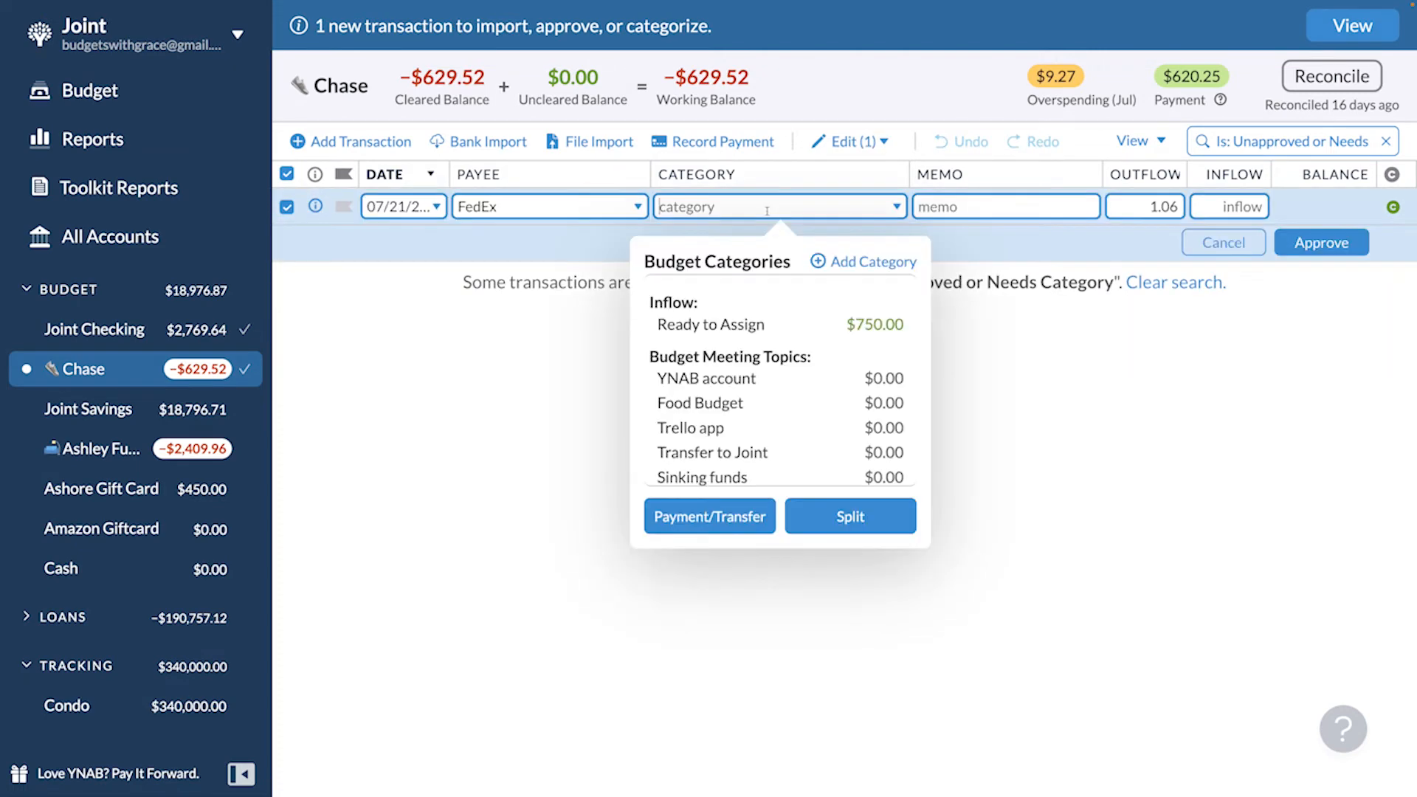
pyautogui.write('misc')
pyautogui.press('Return')
pyautogui.write('Scanning')
pyautogui.press('Return')
# - Clear the unapproved-transactions filter and split the pending Trader Joe's transaction into multiple categories
pyautogui.click(1163, 158)
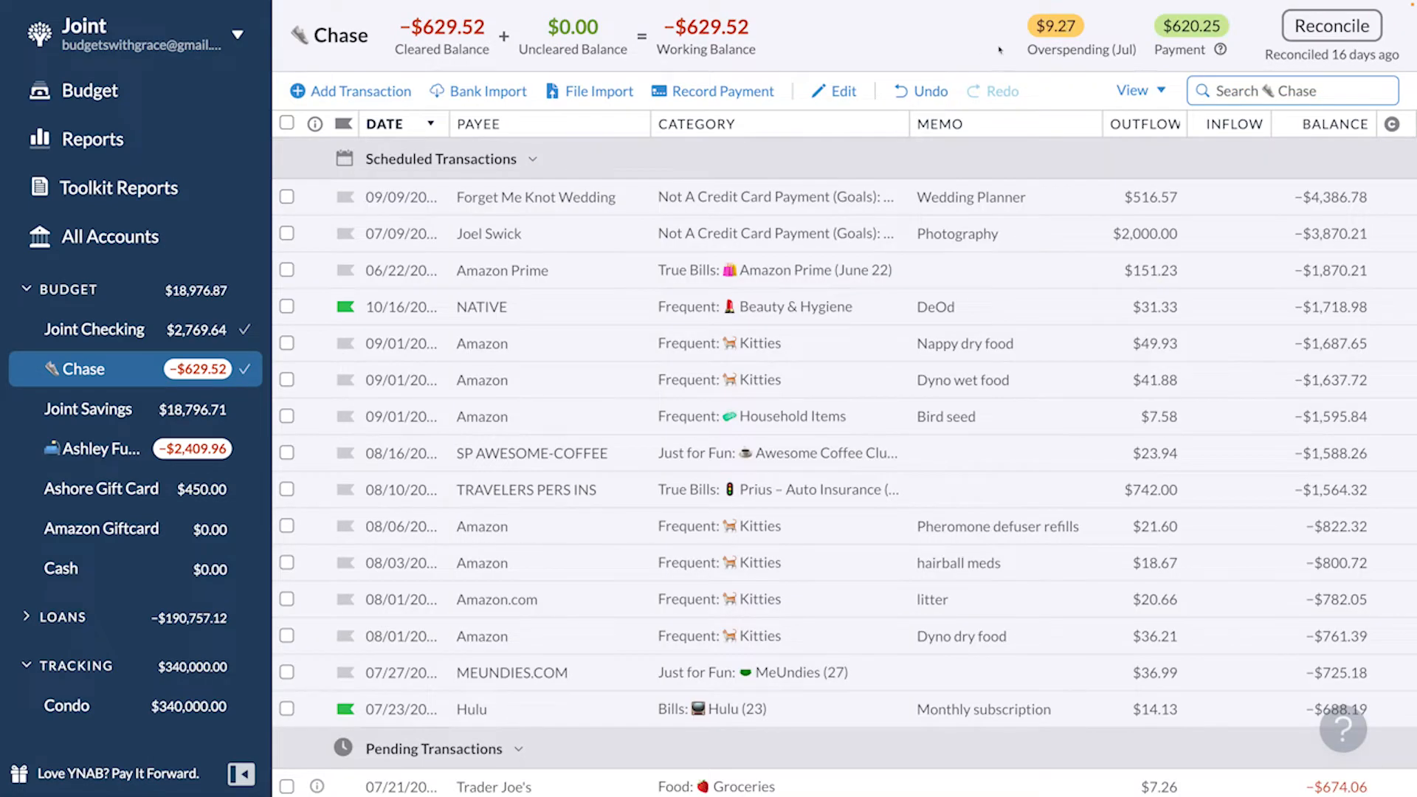
pyautogui.scroll(-4, 817, 358)
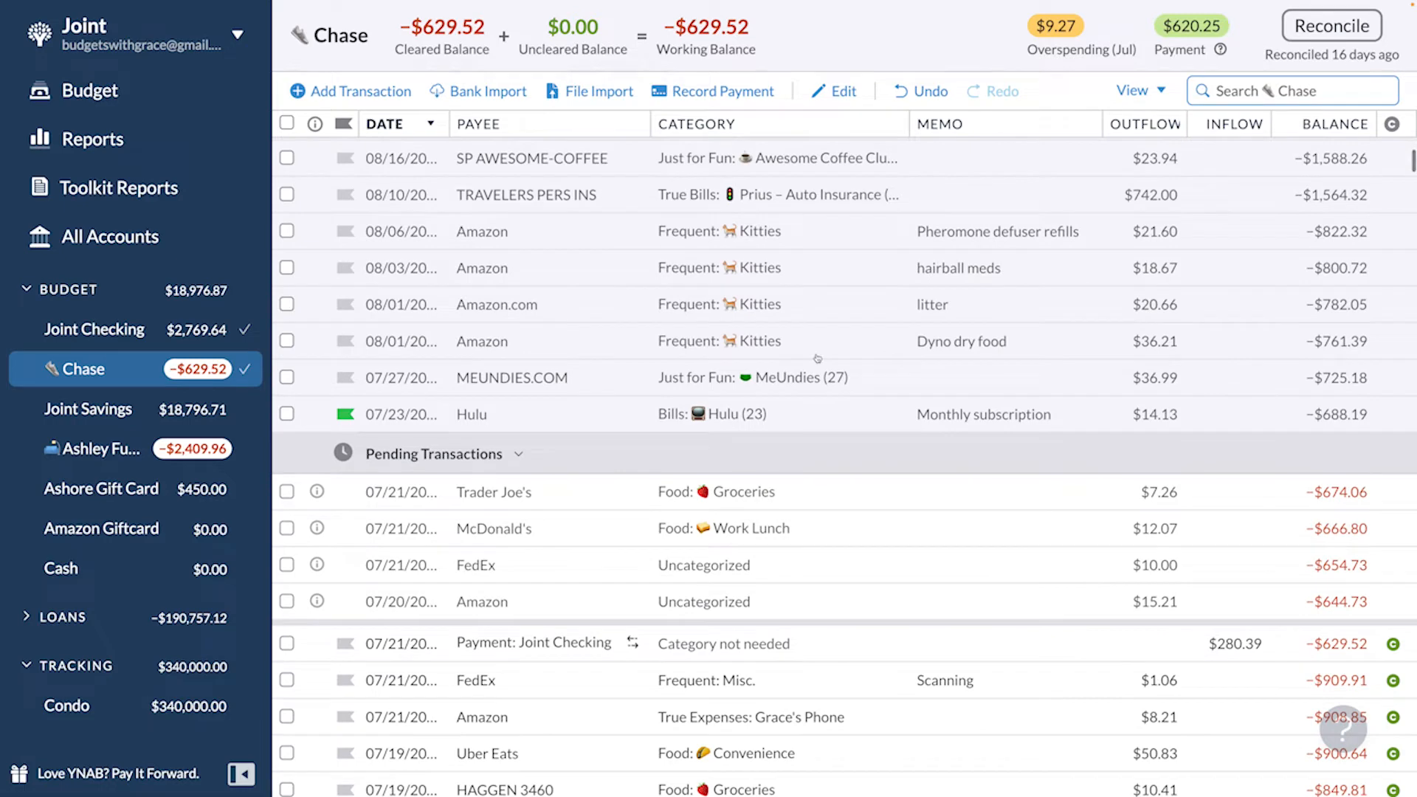
pyautogui.click(725, 495)
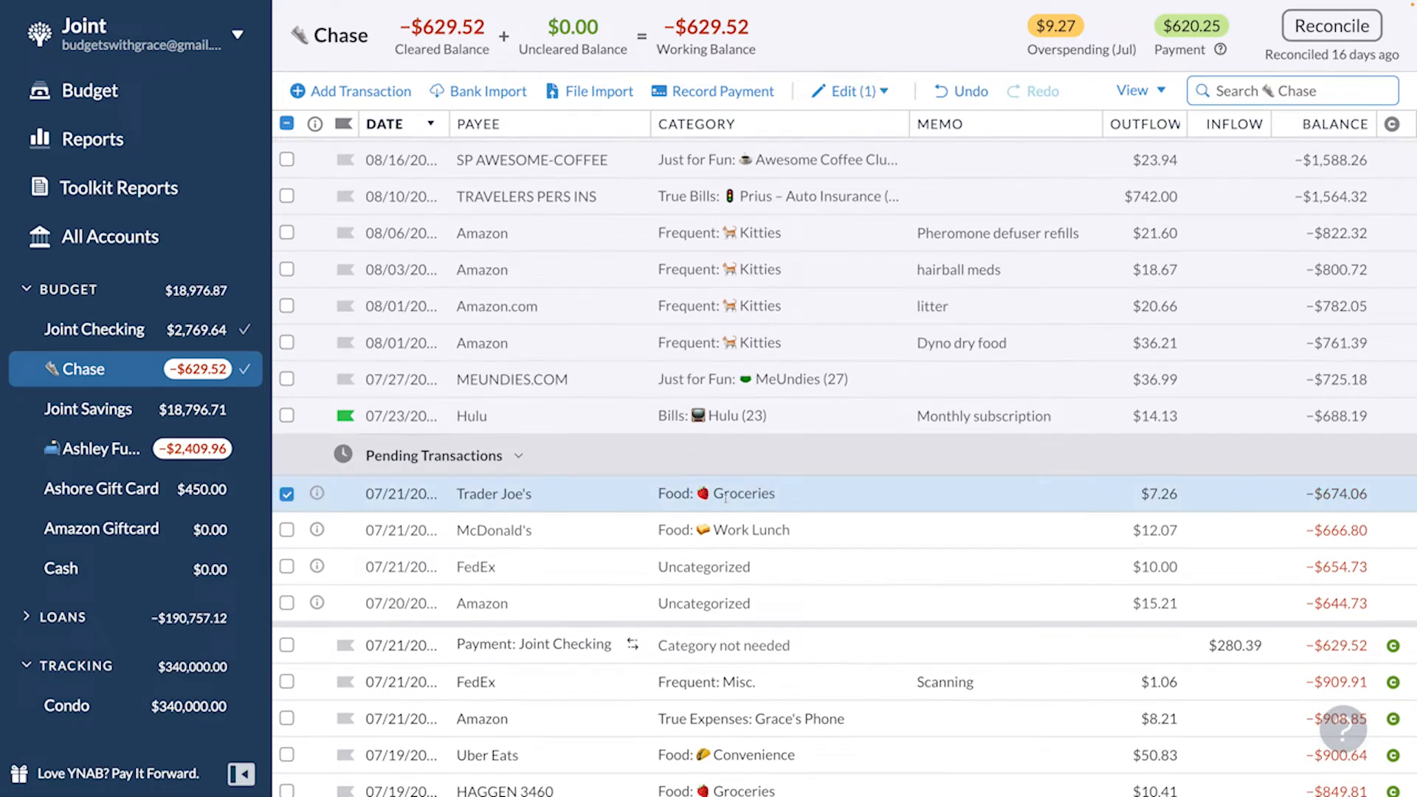
pyautogui.click(726, 496)
pyautogui.write('sp')
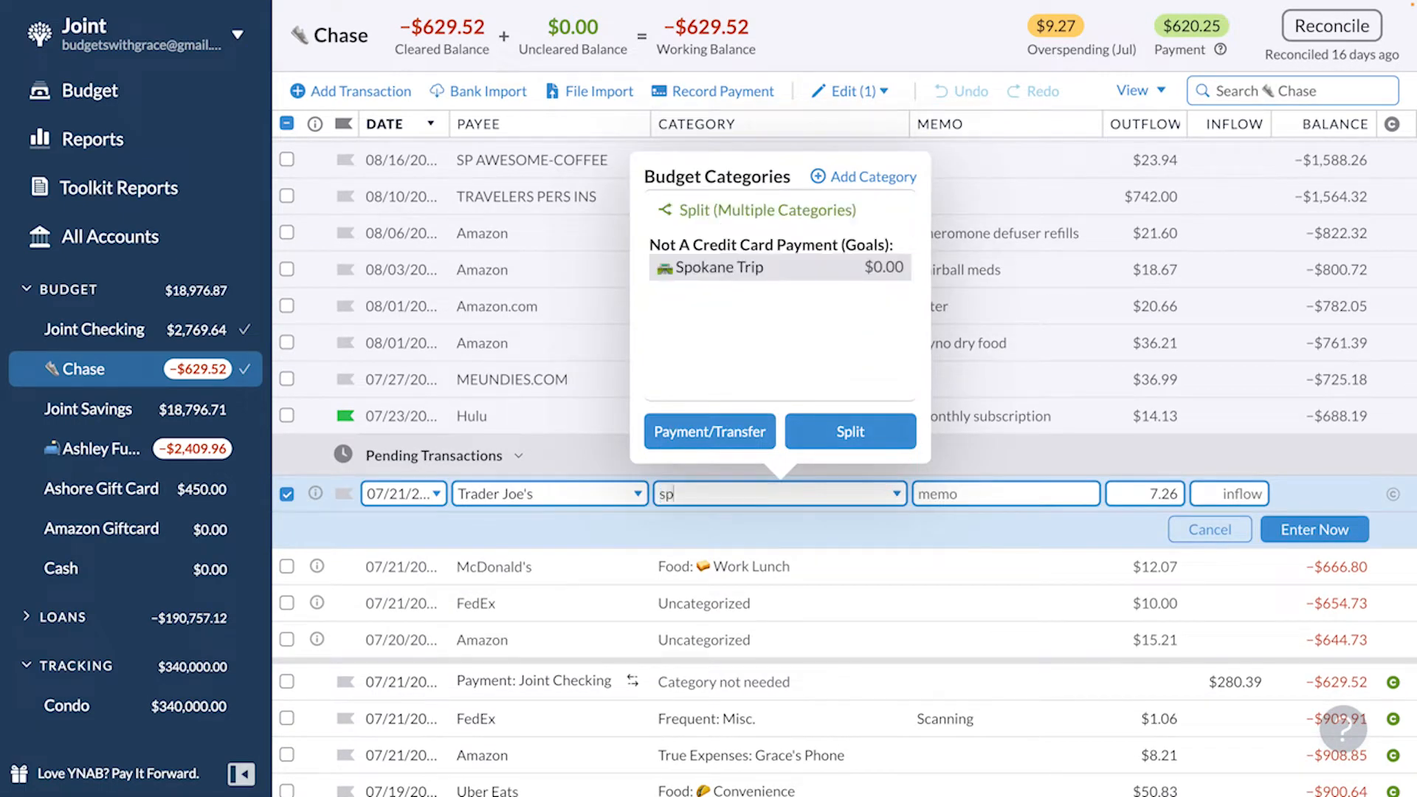
pyautogui.click(850, 431)
# - Categorize the first split line as Birthdays: Friends with the memo "card" and the second as Food: Groceries
pyautogui.write('birt')
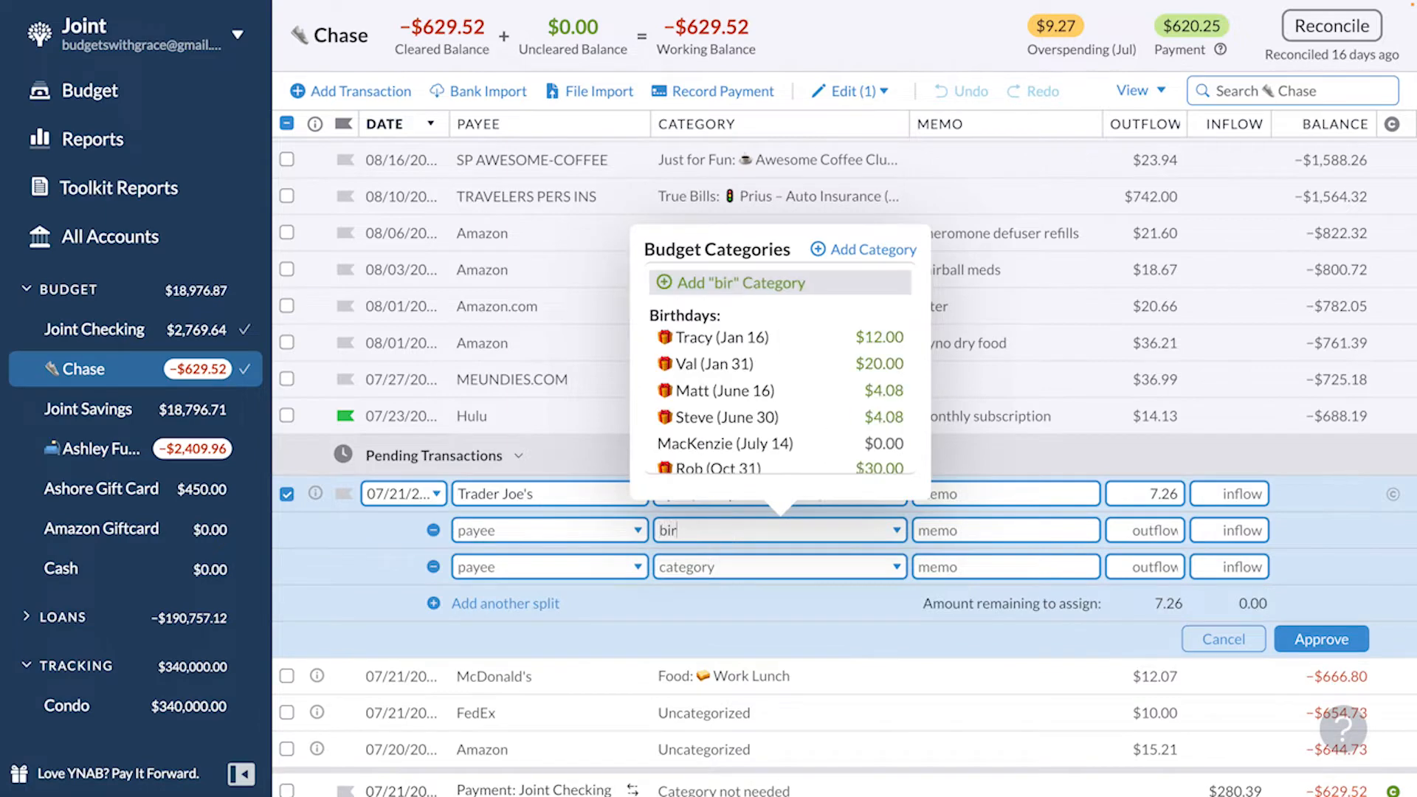
pyautogui.press('Down')
pyautogui.press('Down')
pyautogui.press('Down')
pyautogui.press('Down')
pyautogui.press('Down')
pyautogui.press('Down')
pyautogui.press('Down')
pyautogui.press('Down')
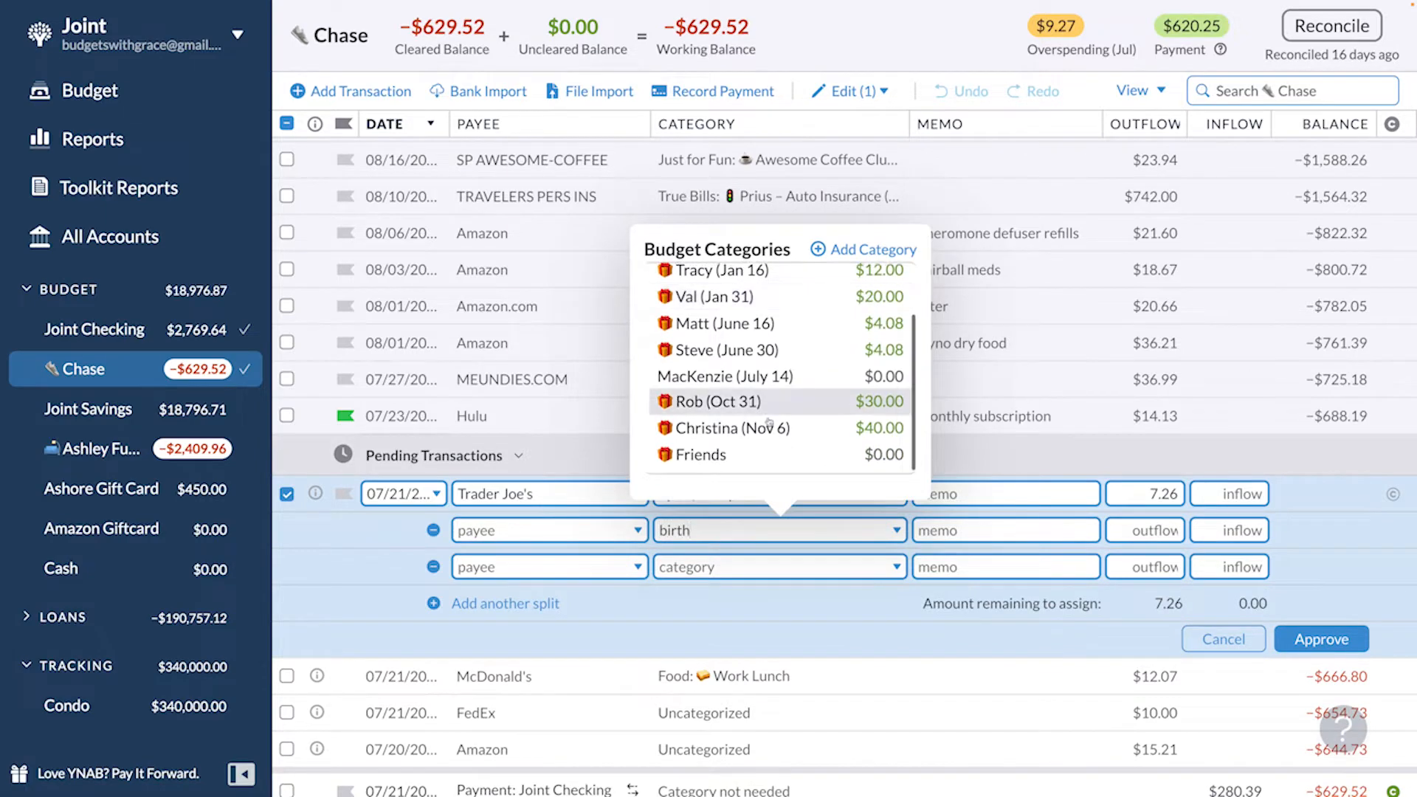
pyautogui.press('Return')
pyautogui.write('card')
pyautogui.click(775, 566)
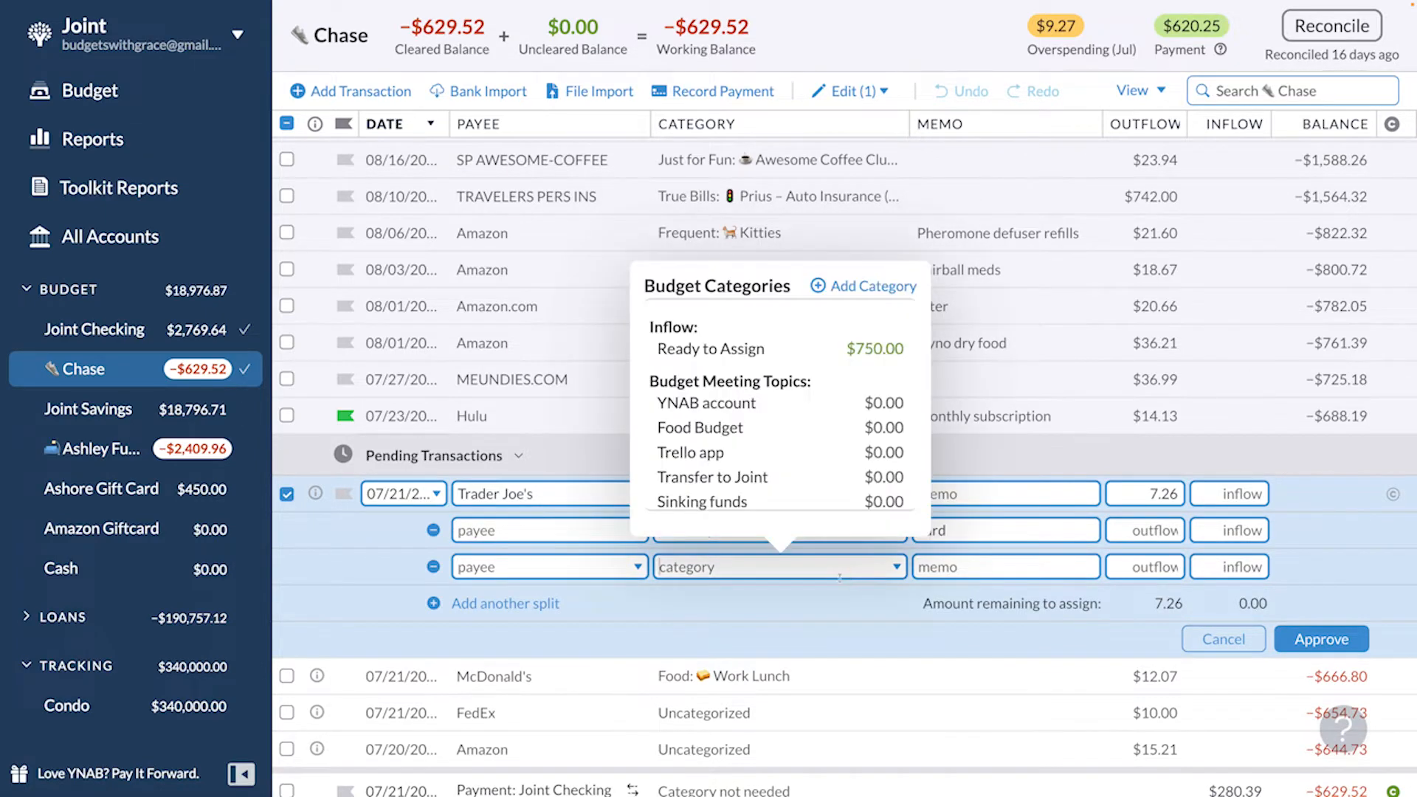
pyautogui.write('gro')
pyautogui.press('Return')
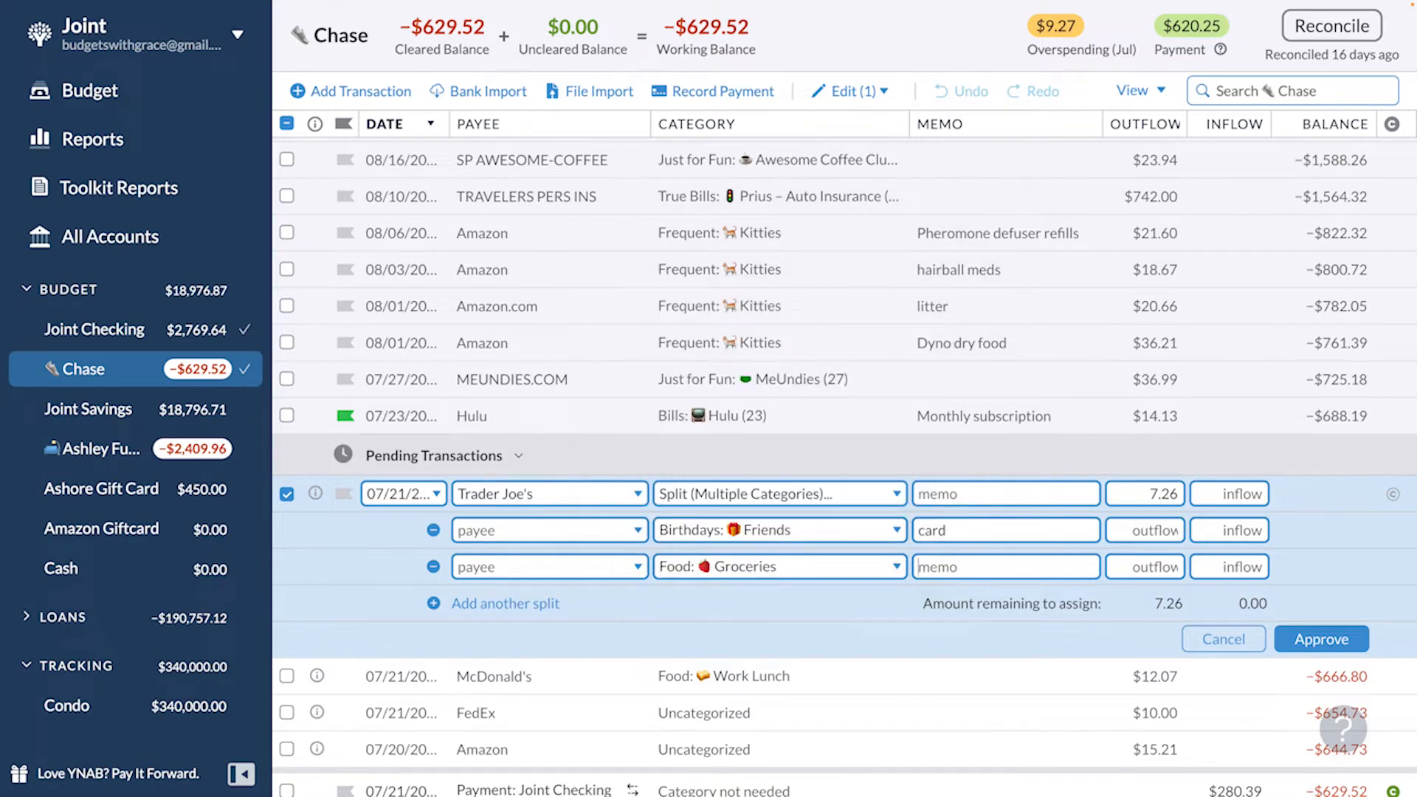
# - Set the outflows to $1.08 for the Friends line and $6.18 for Groceries, and approve the split transaction
pyautogui.click(992, 540)
pyautogui.press('Tab')
pyautogui.write('1.08')
pyautogui.click(1164, 565)
pyautogui.write('6.18')
pyautogui.click(1320, 639)
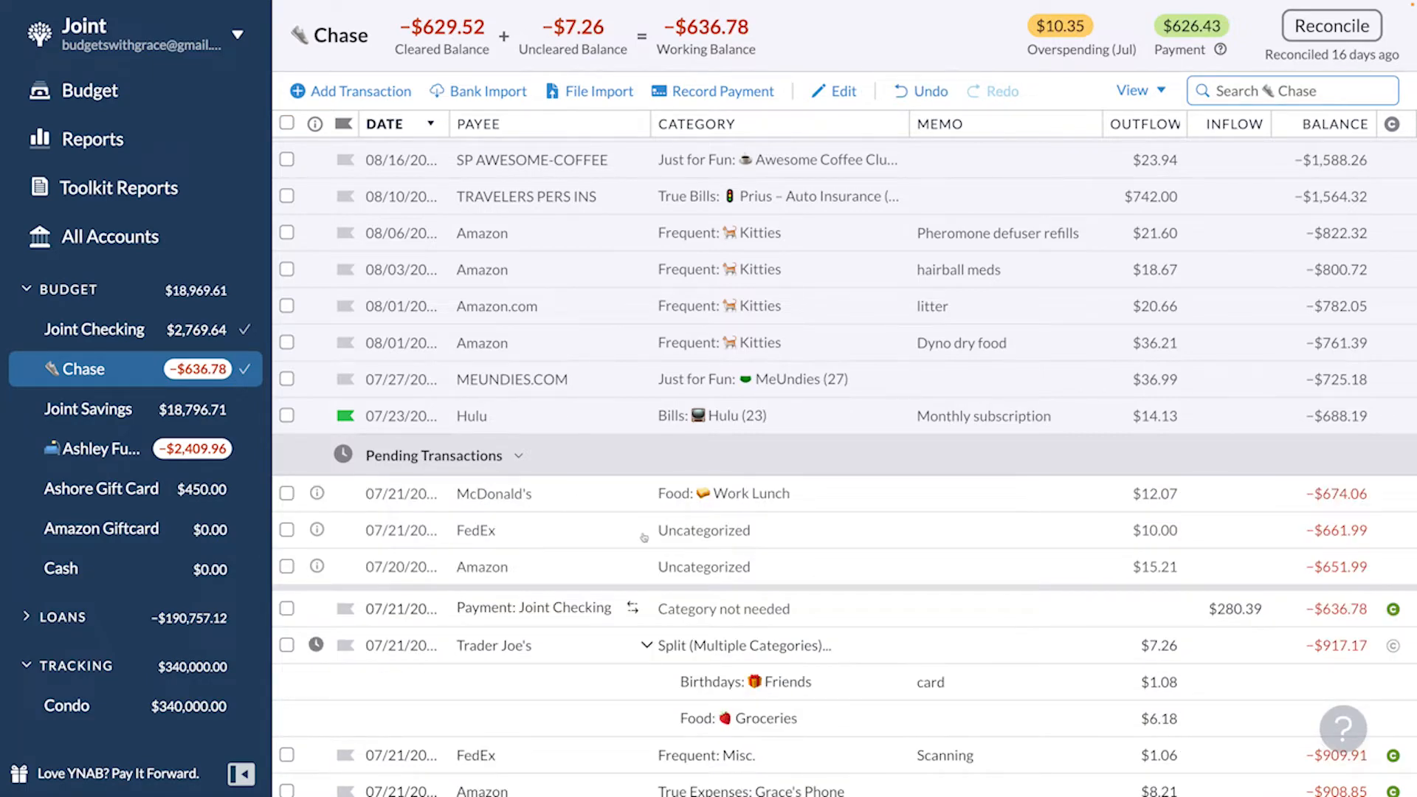
pyautogui.doubleClick(697, 534)
pyautogui.click(1214, 567)
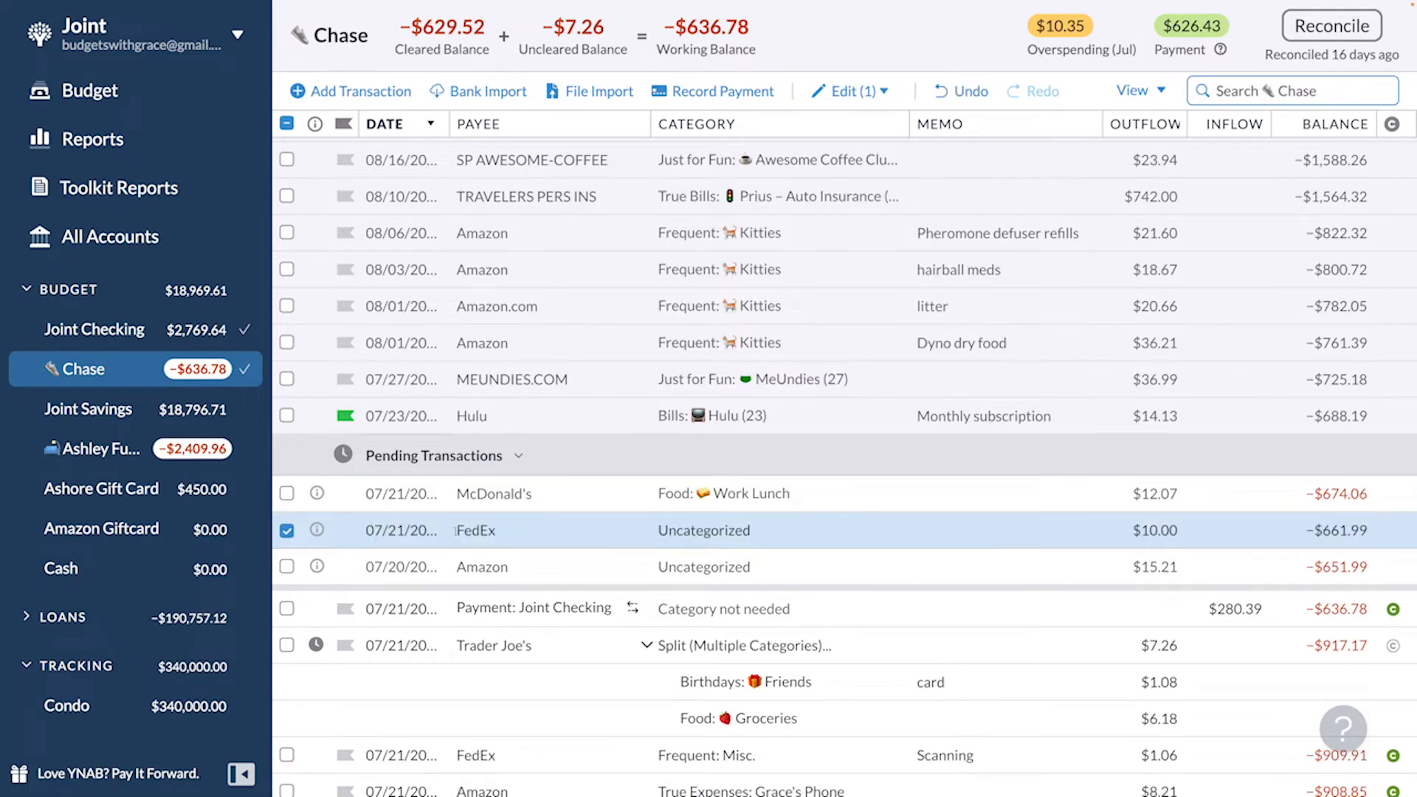
pyautogui.click(478, 530)
pyautogui.scroll(-1, 583, 536)
pyautogui.click(570, 592)
pyautogui.scroll(-1, 568, 590)
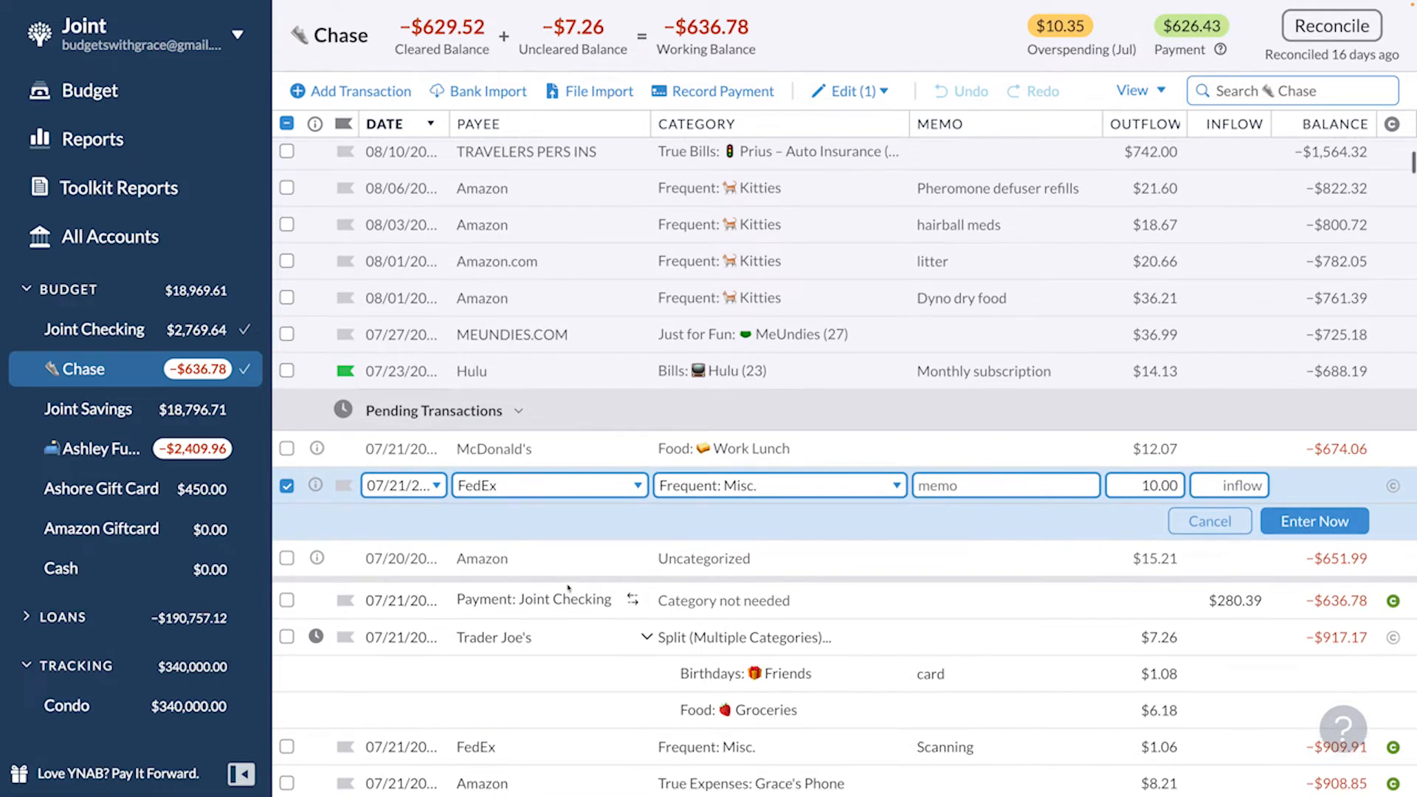
pyautogui.scroll(-2, 568, 590)
pyautogui.scroll(-1, 483, 609)
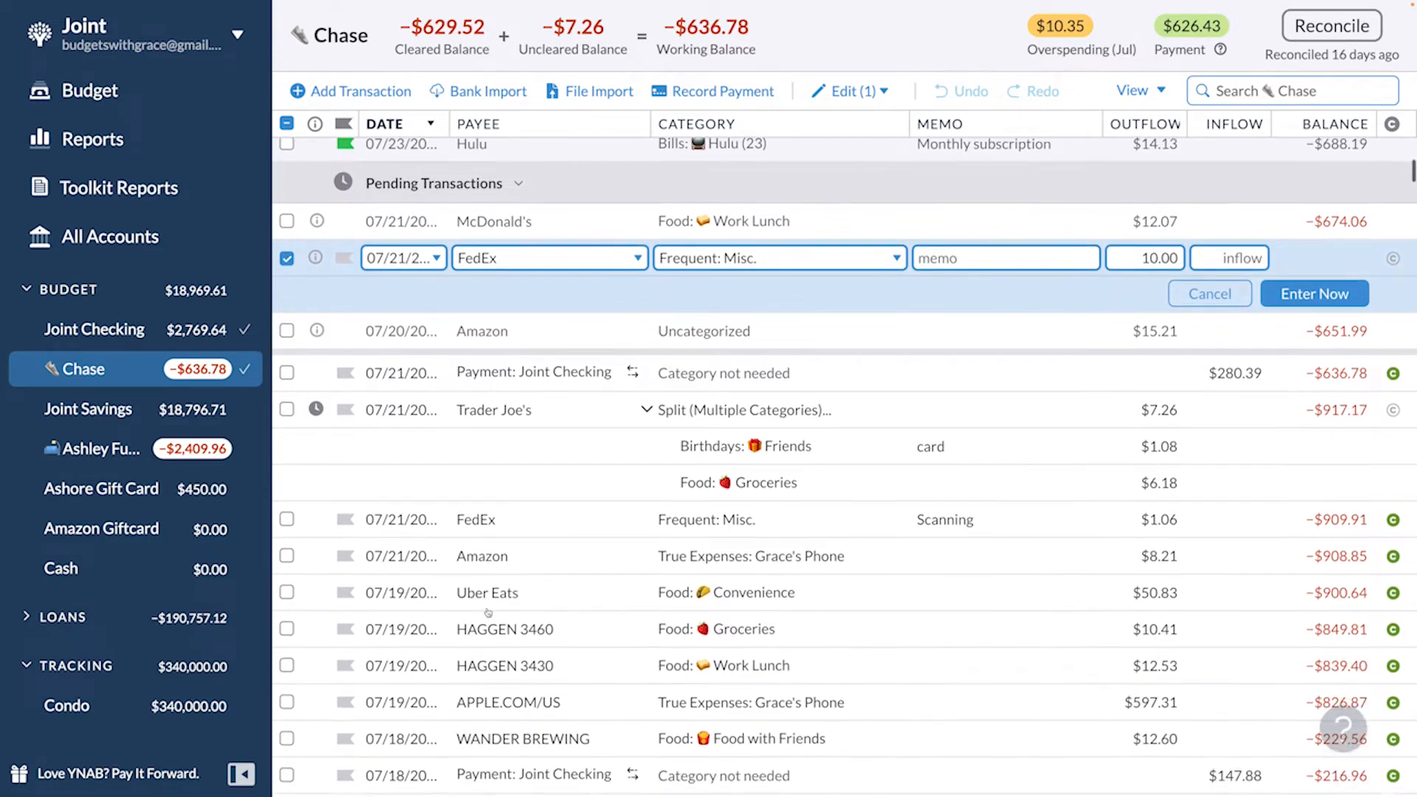
pyautogui.scroll(-1, 488, 613)
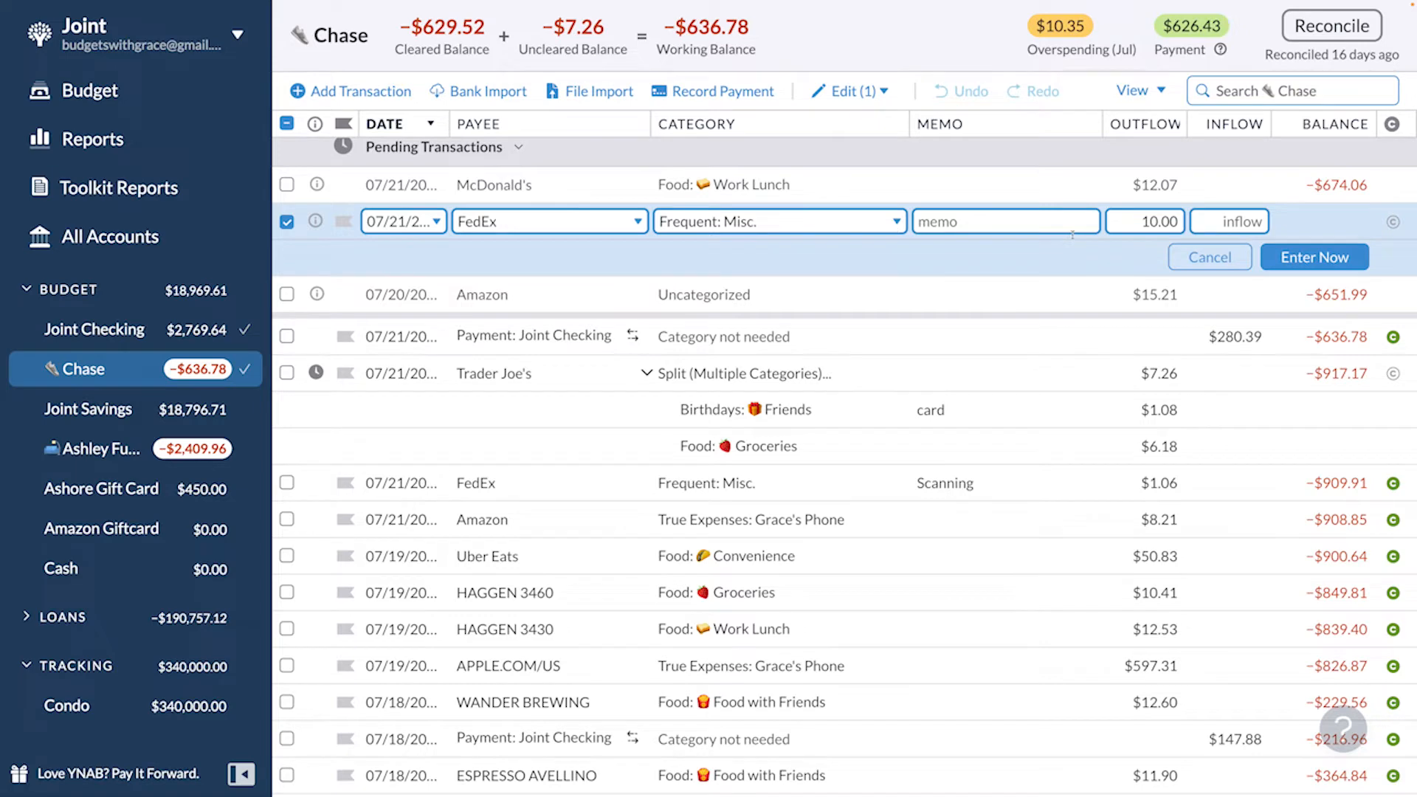
pyautogui.click(1175, 256)
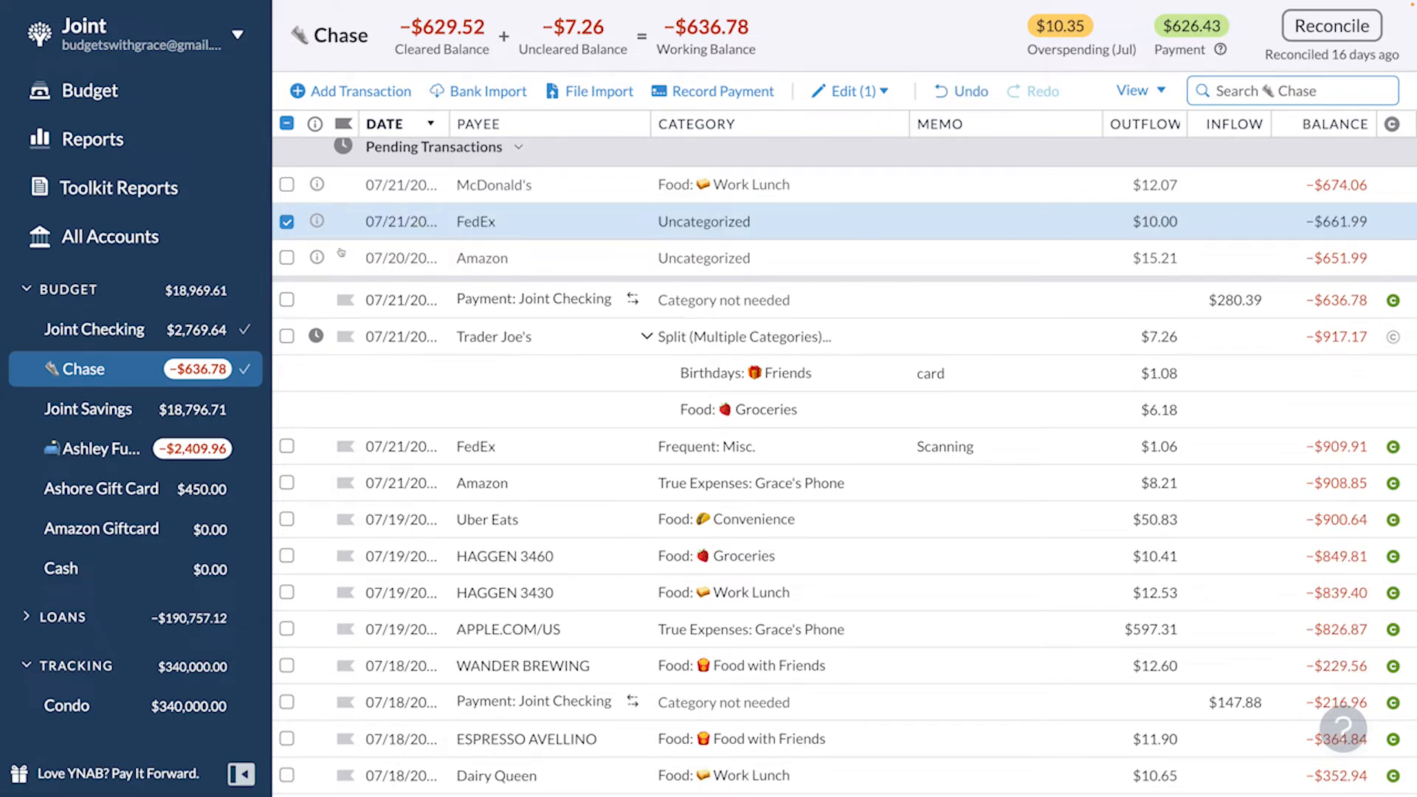
# - Categorize the pending $15.21 Amazon transaction under the phone category in True Expenses and enter it now
pyautogui.click(669, 262)
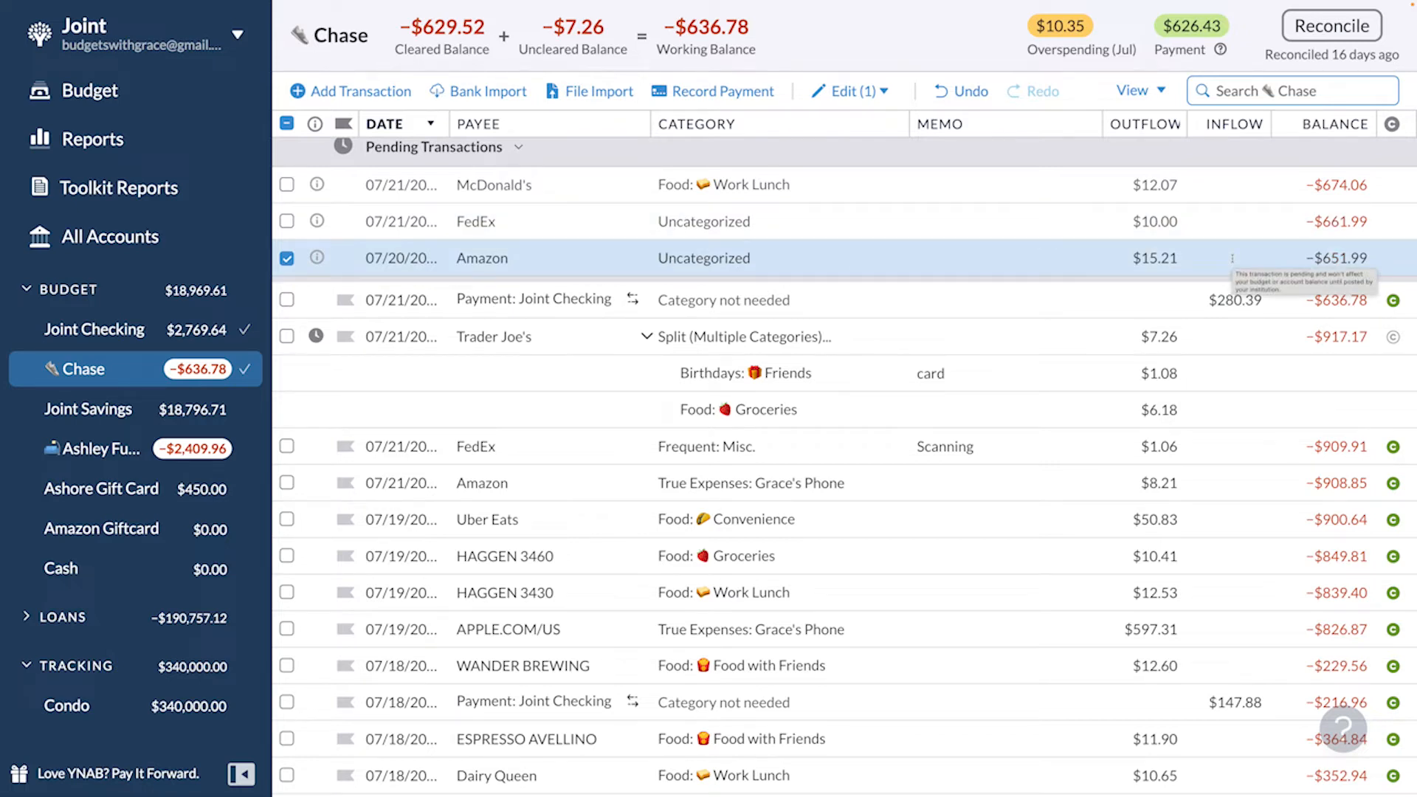
pyautogui.click(724, 262)
pyautogui.write('phone')
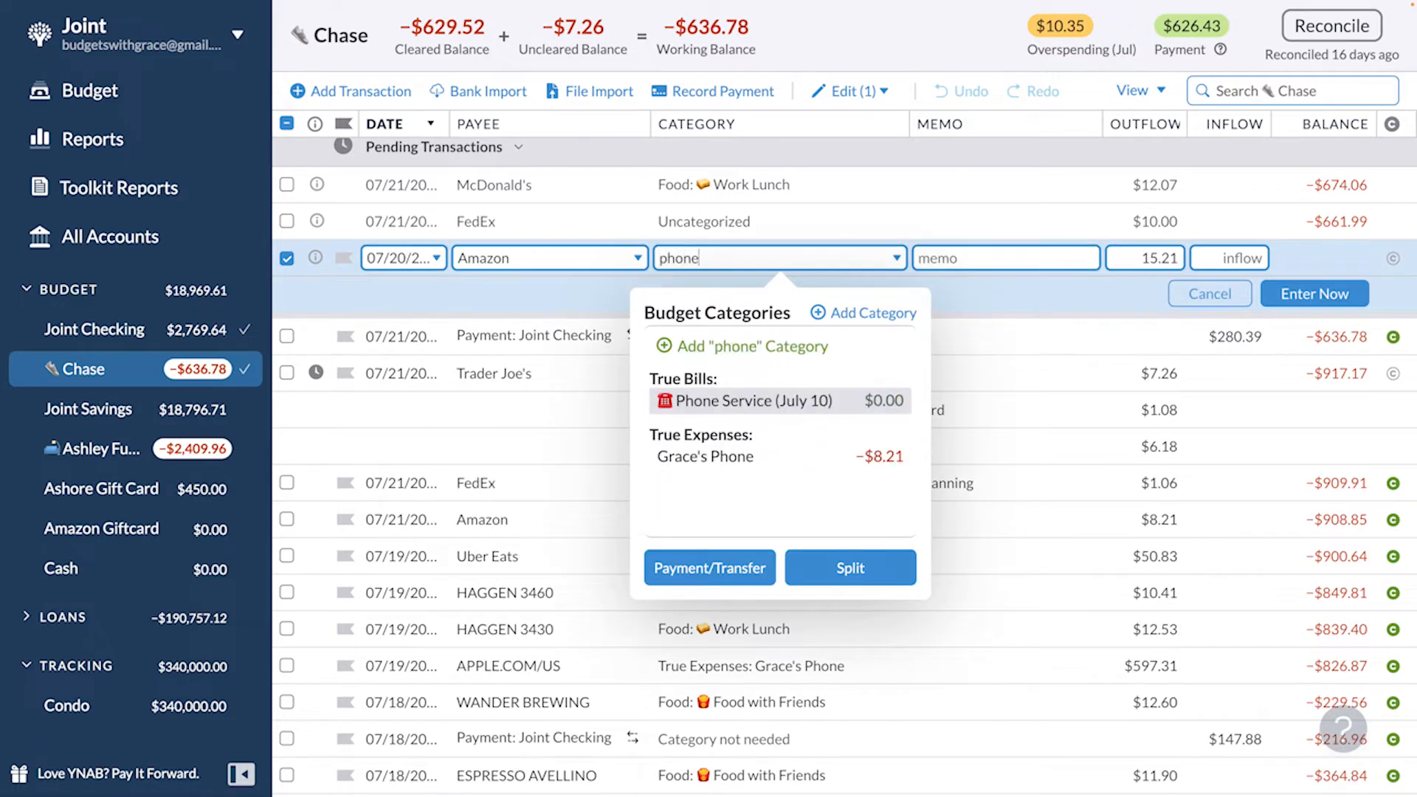
pyautogui.click(776, 449)
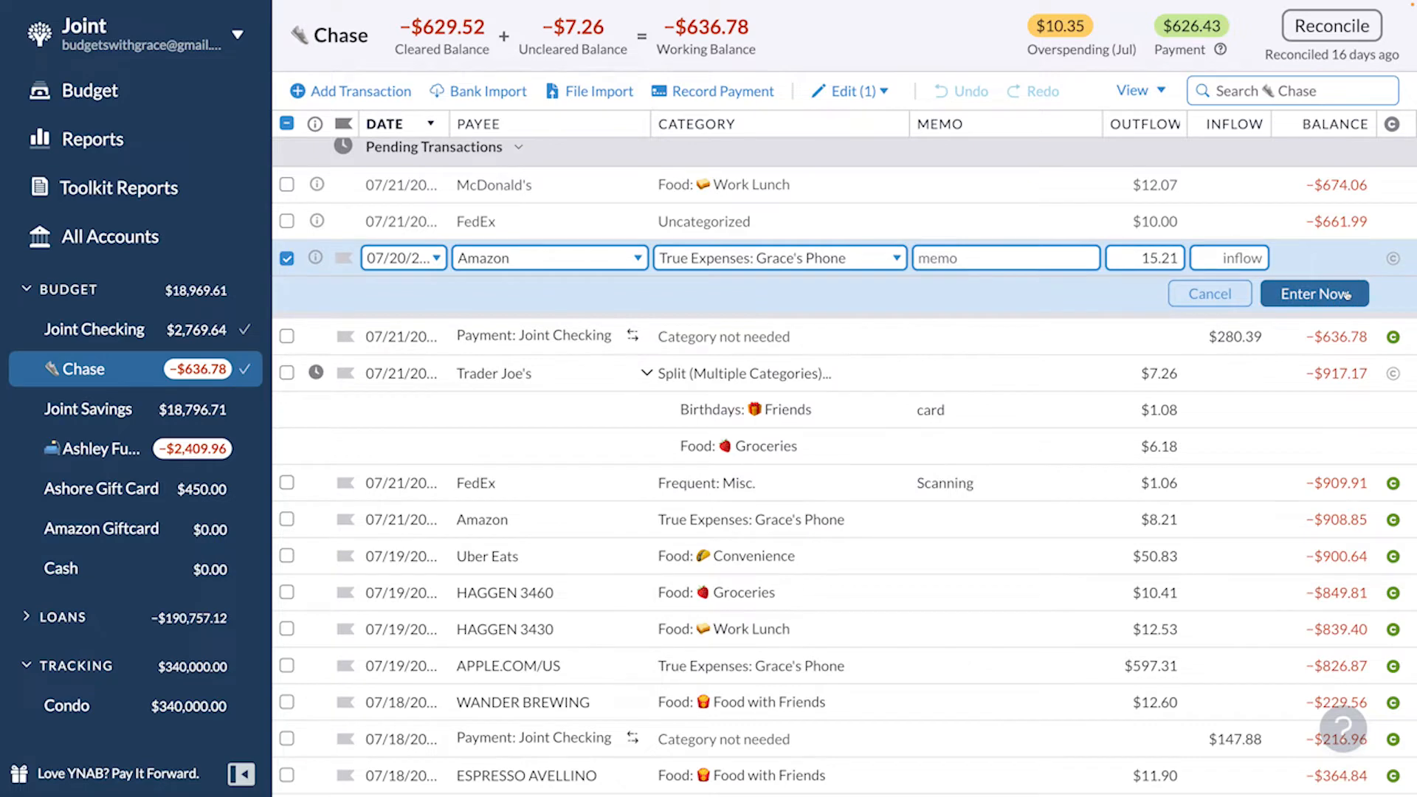
pyautogui.click(1347, 294)
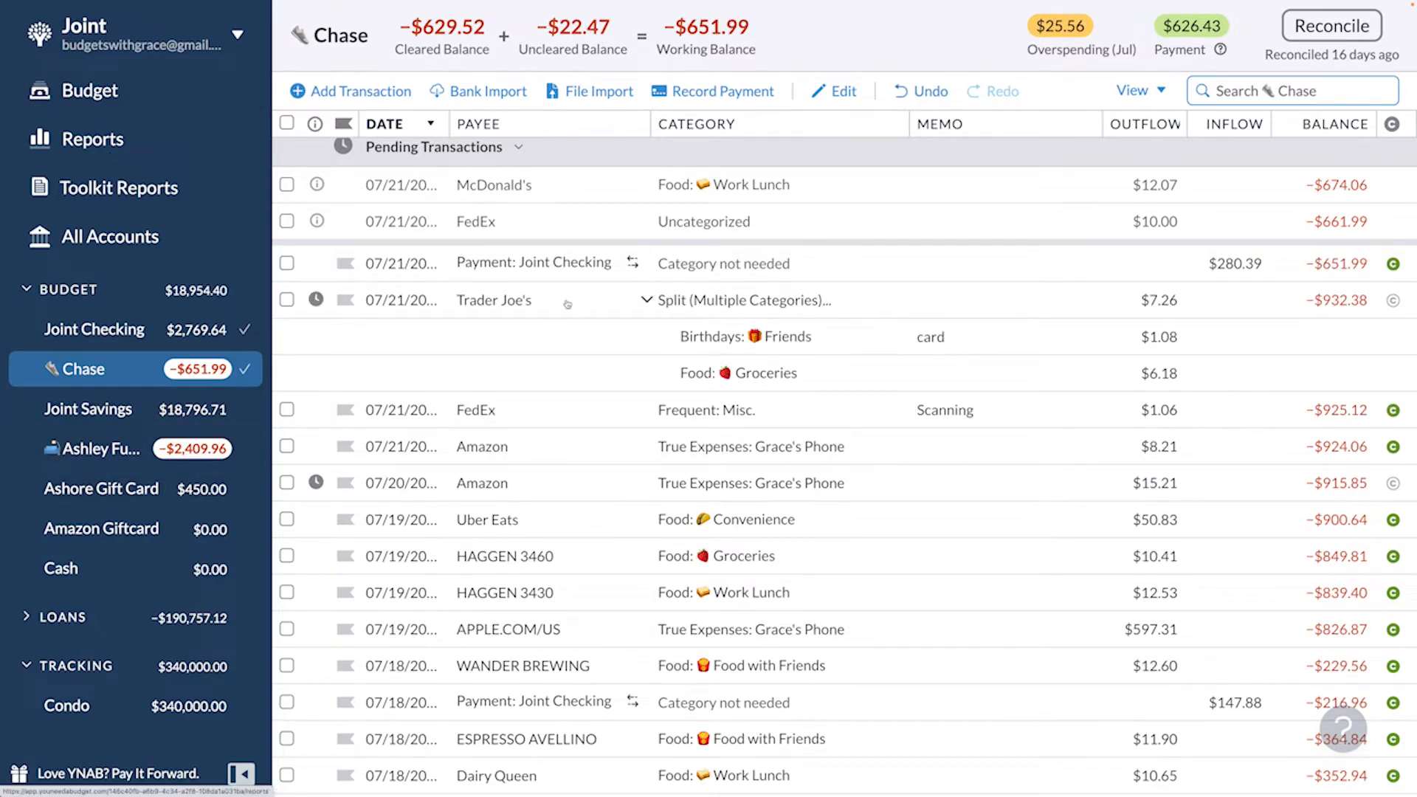
# - Enter the pending $12.07 McDonald's transaction into the account now
pyautogui.click(288, 186)
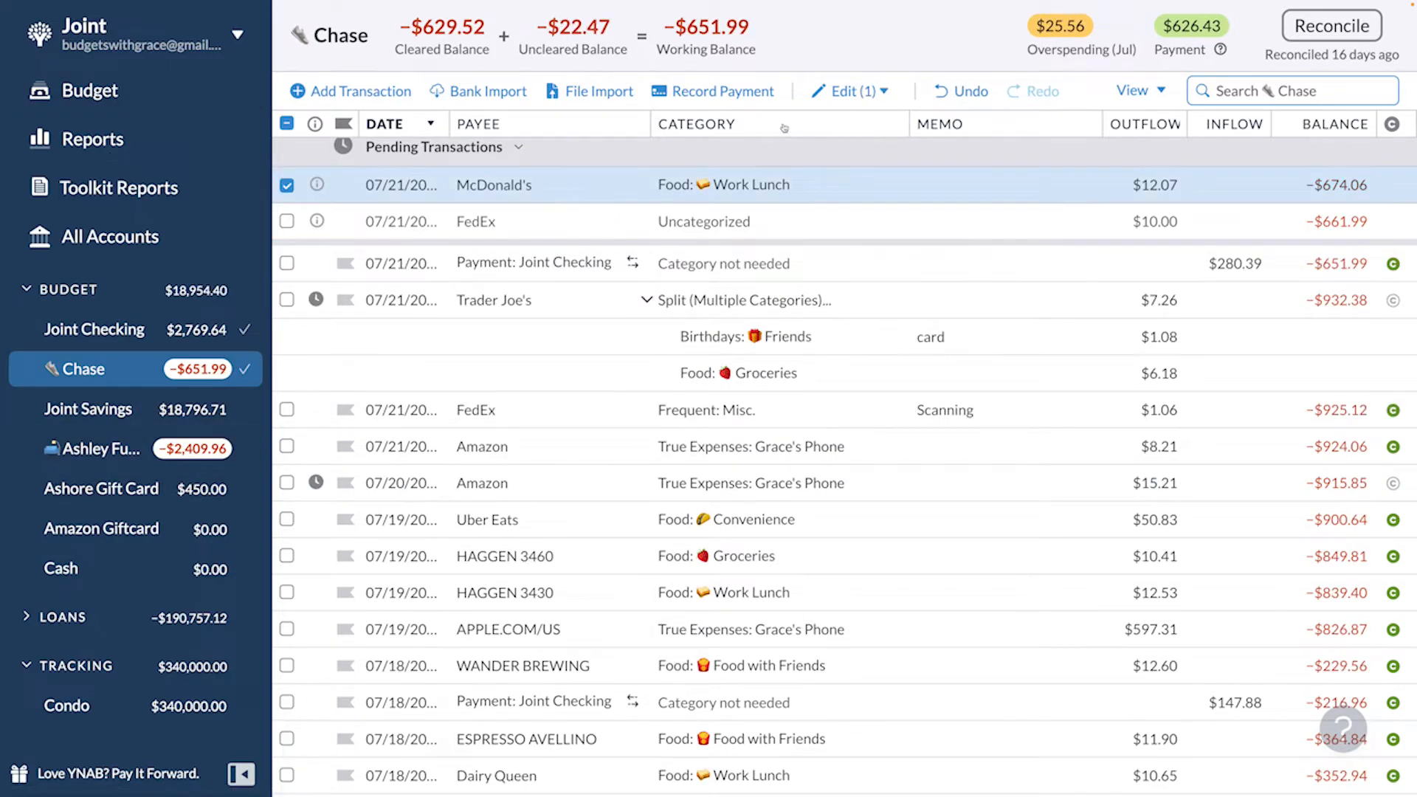
pyautogui.click(850, 93)
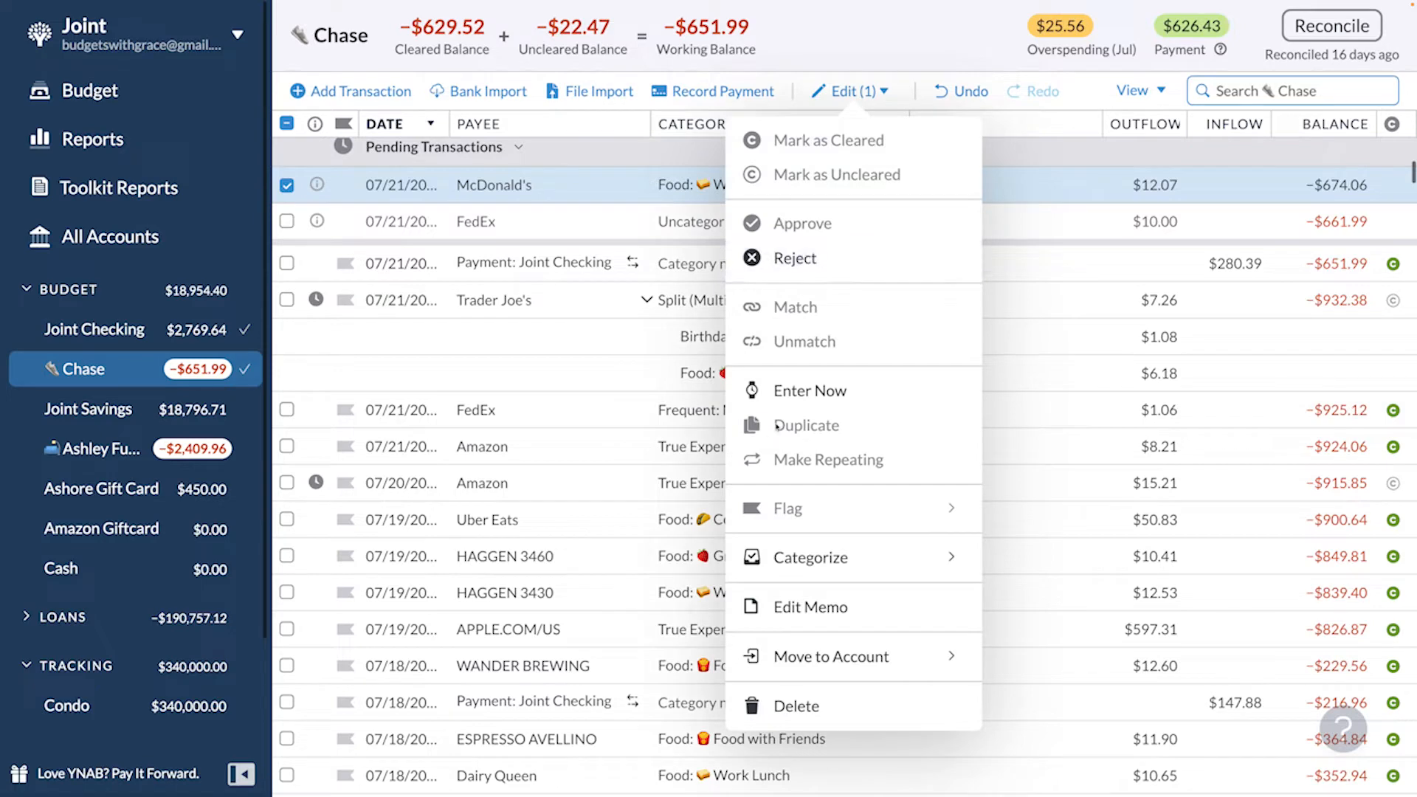
pyautogui.click(810, 391)
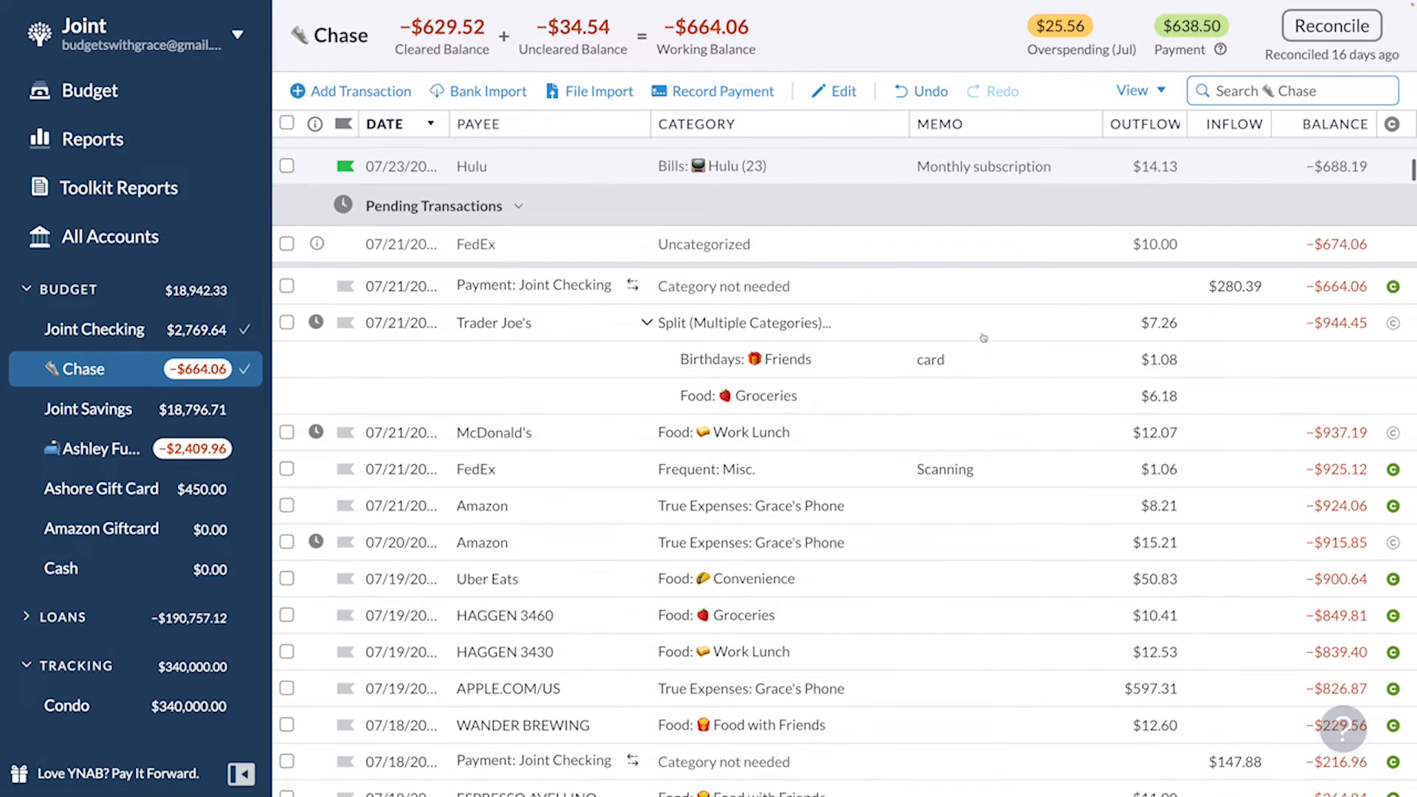
# - Return to the July budget and cover the overspending in Frequent: Misc. with Ready to Assign money
pyautogui.click(110, 91)
pyautogui.scroll(-5, 507, 374)
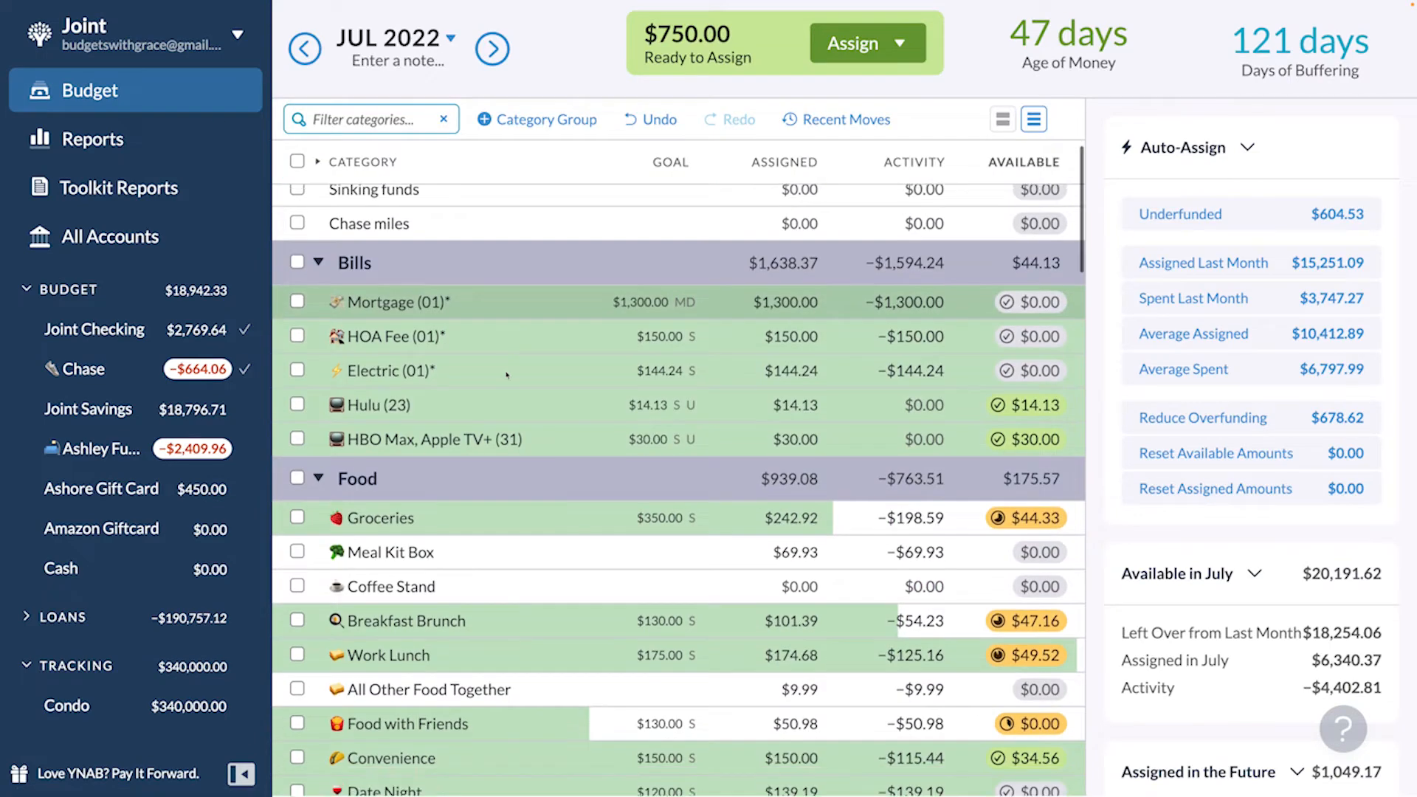
pyautogui.scroll(-6, 506, 375)
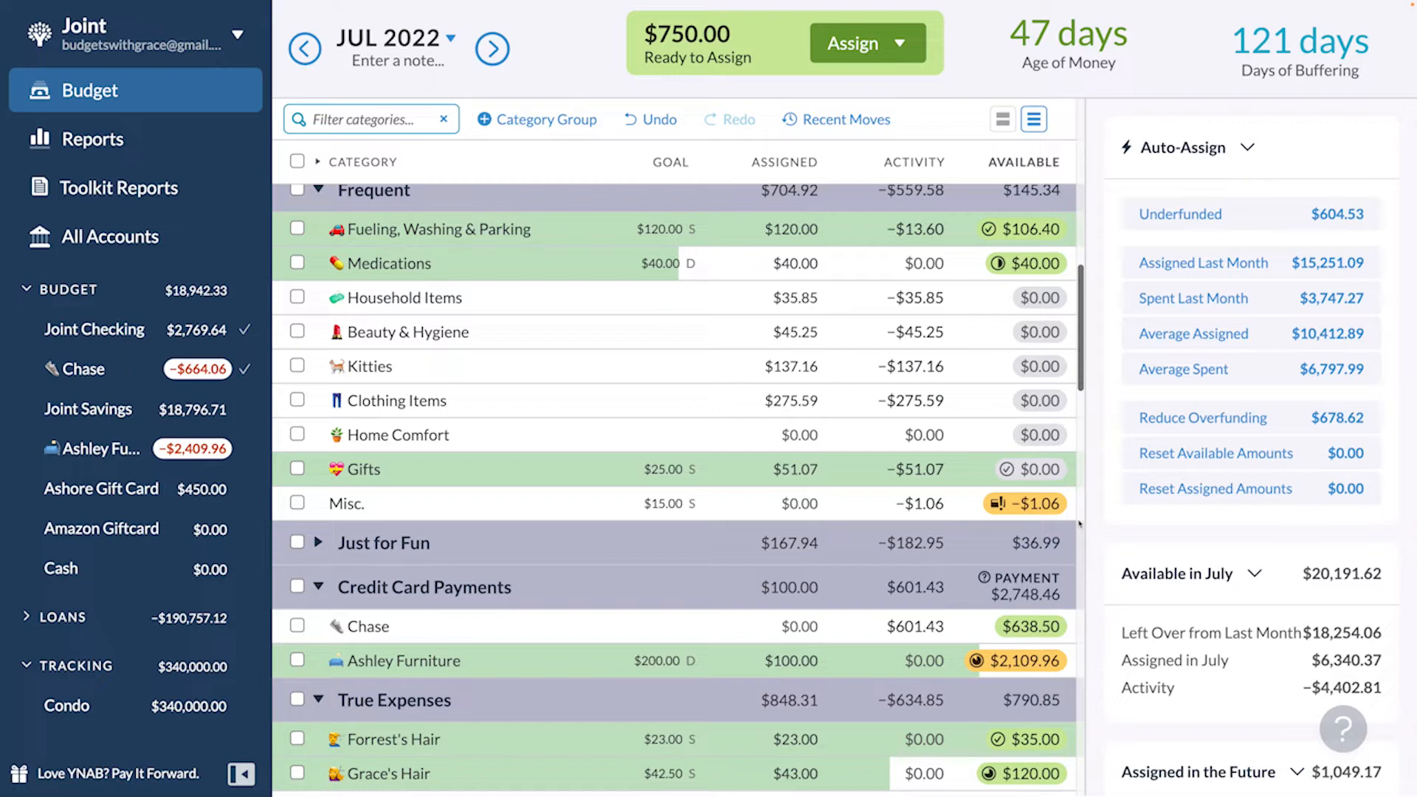
pyautogui.click(1059, 512)
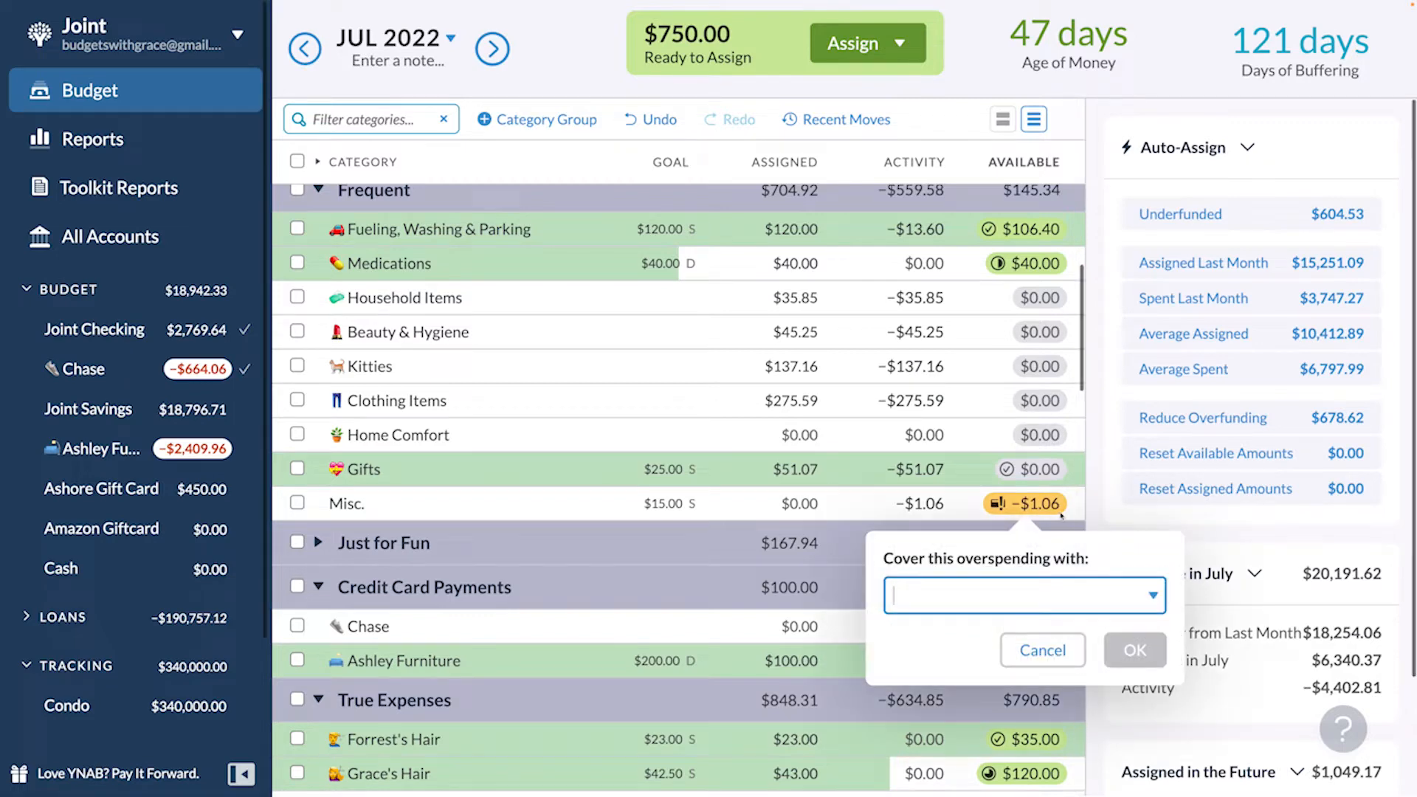
pyautogui.write('read')
pyautogui.press('Return')
pyautogui.press('Return')
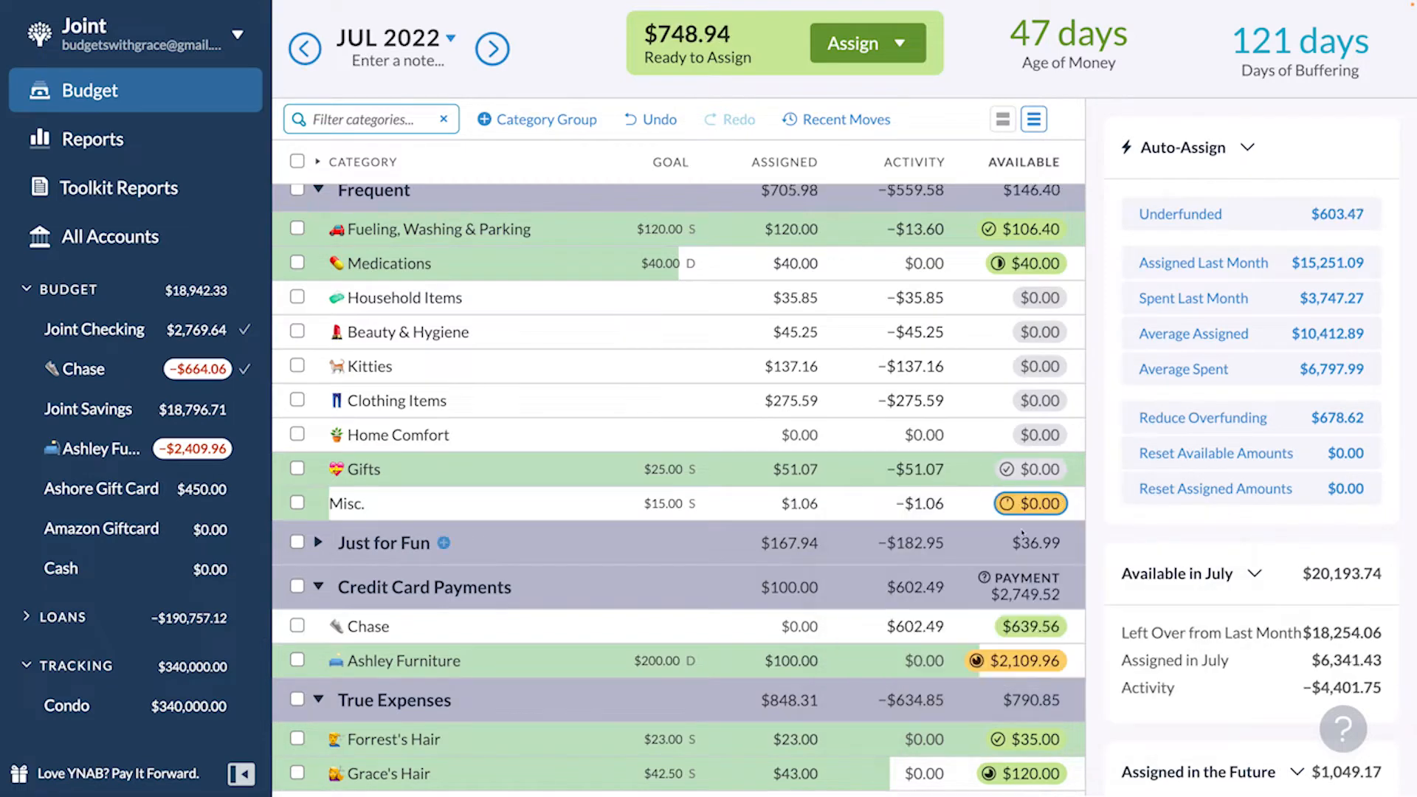
# - Cover the overspending in the True Expenses phone category with Ready to Assign money
pyautogui.scroll(-3, 1022, 533)
pyautogui.scroll(-2, 1022, 533)
pyautogui.click(1029, 568)
pyautogui.write('read')
pyautogui.press('Return')
pyautogui.press('Return')
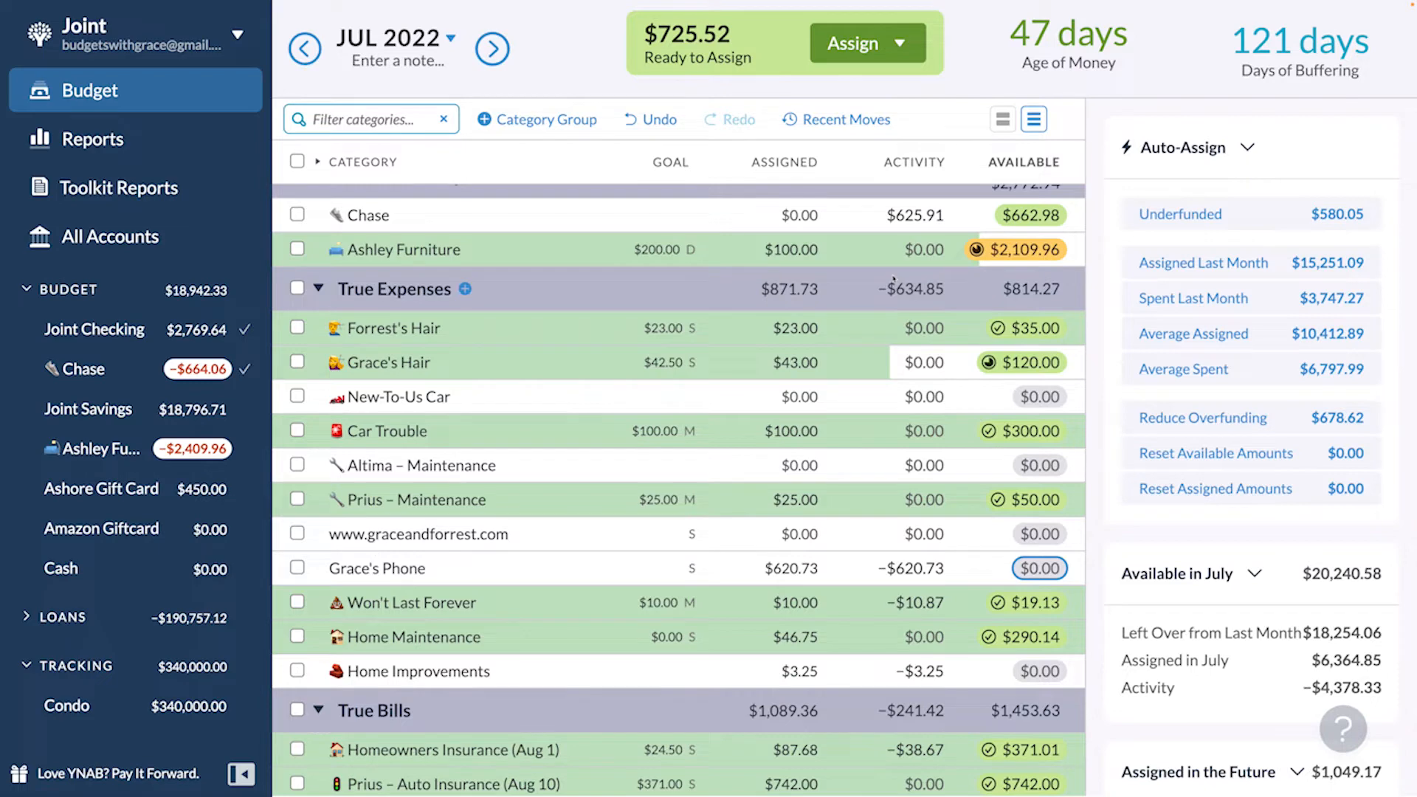
# - Review the Auto-Assign preview for all underfunded categories, checking each proposed amount, and close it without assigning
pyautogui.click(1242, 220)
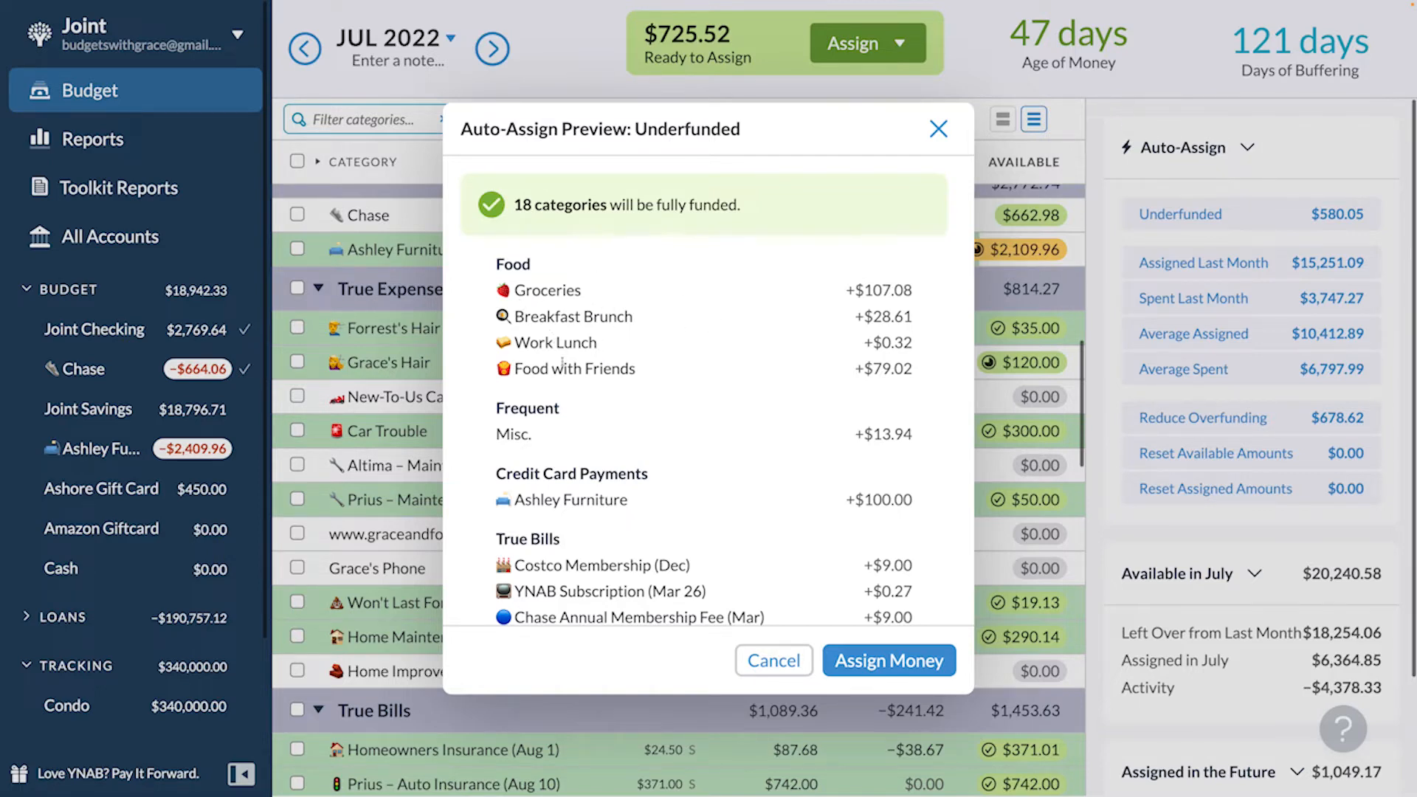
pyautogui.moveTo(509, 368); pyautogui.dragTo(929, 373)
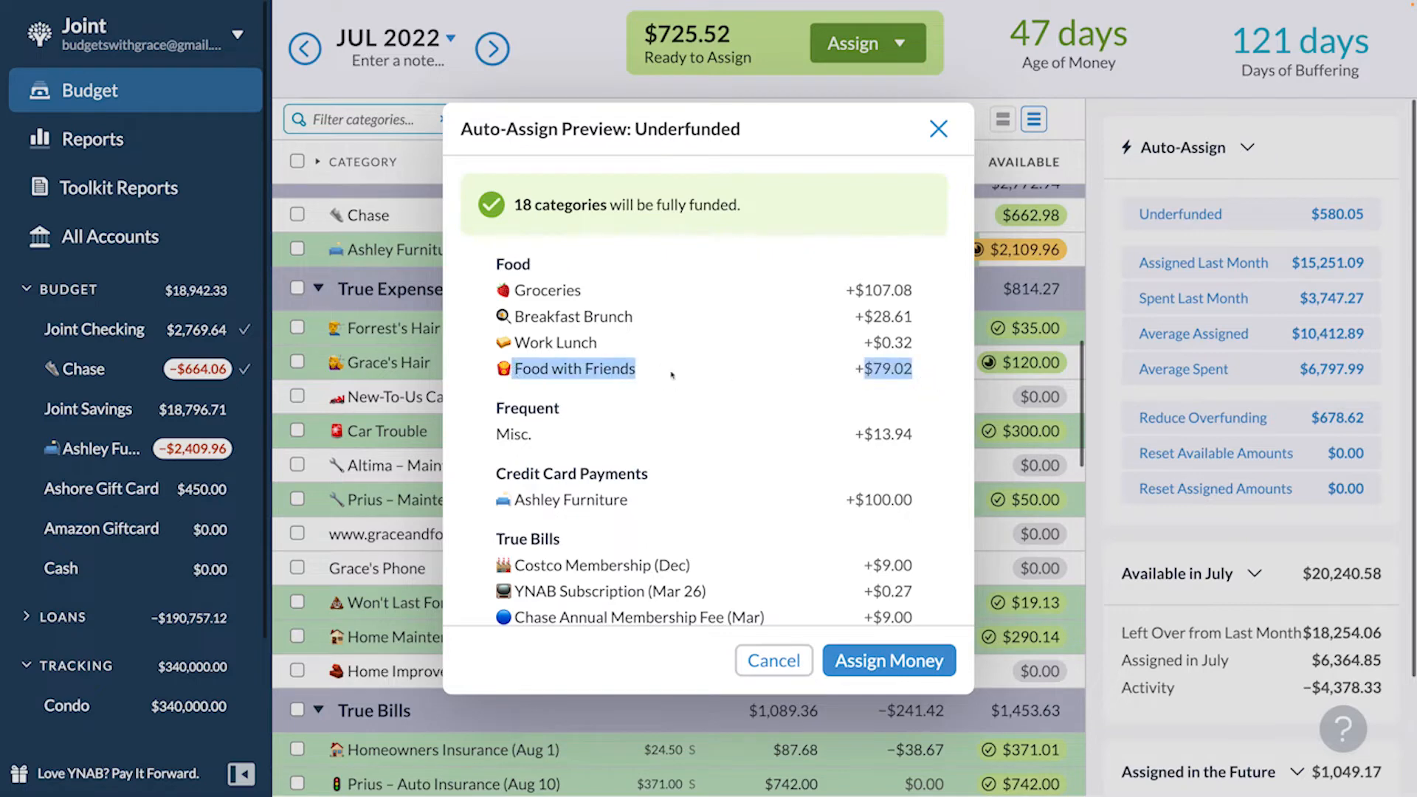
pyautogui.click(808, 351)
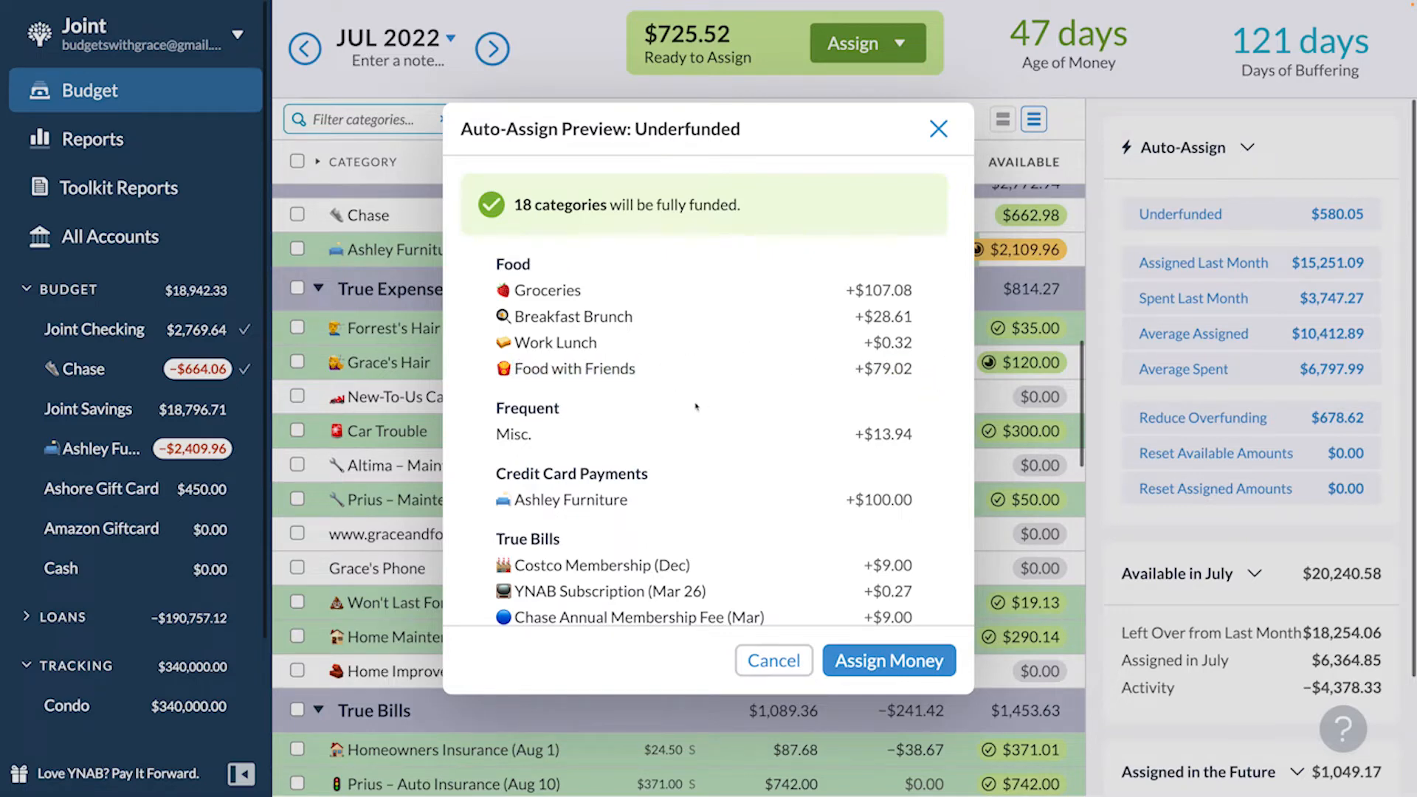
pyautogui.scroll(-1, 605, 421)
pyautogui.moveTo(494, 378); pyautogui.dragTo(915, 378)
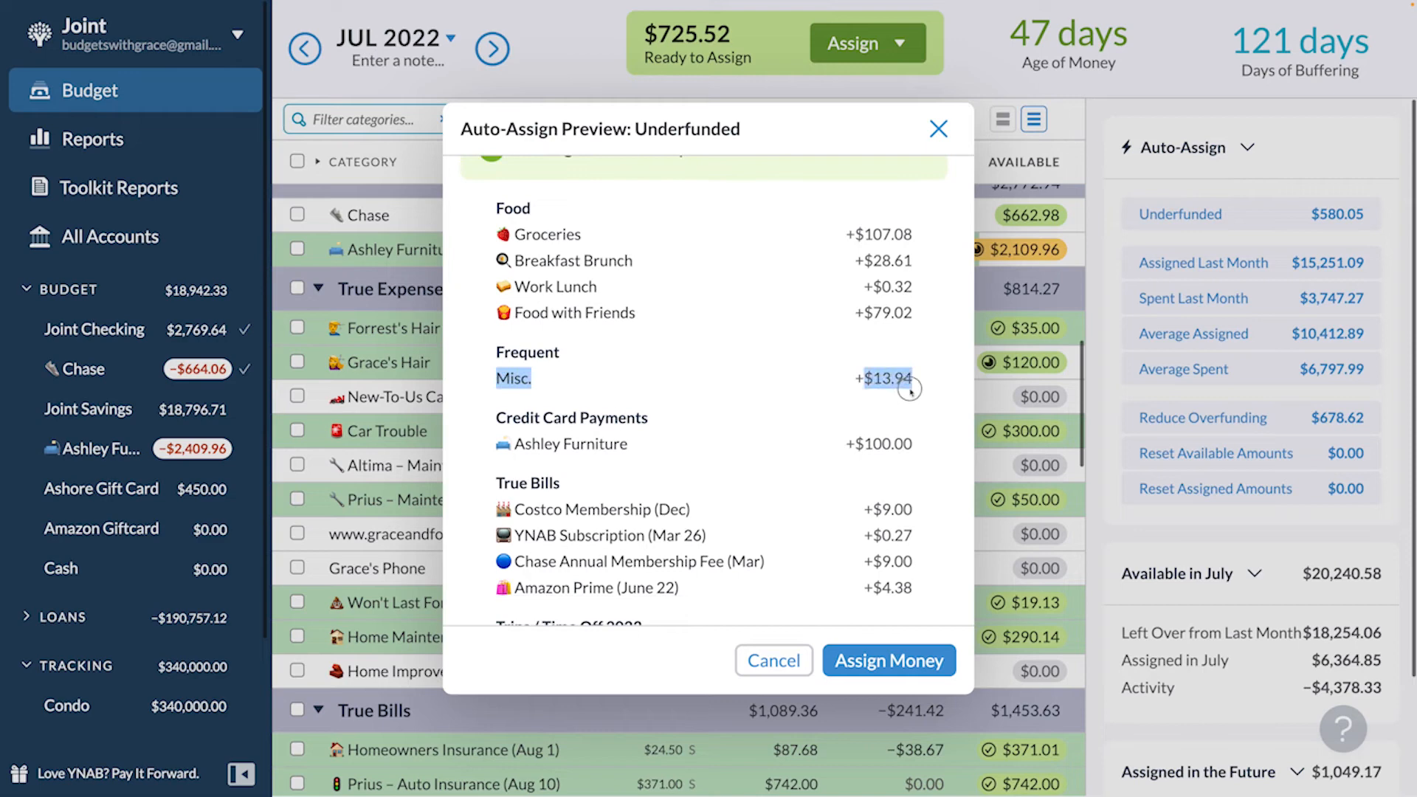
pyautogui.scroll(-1, 712, 409)
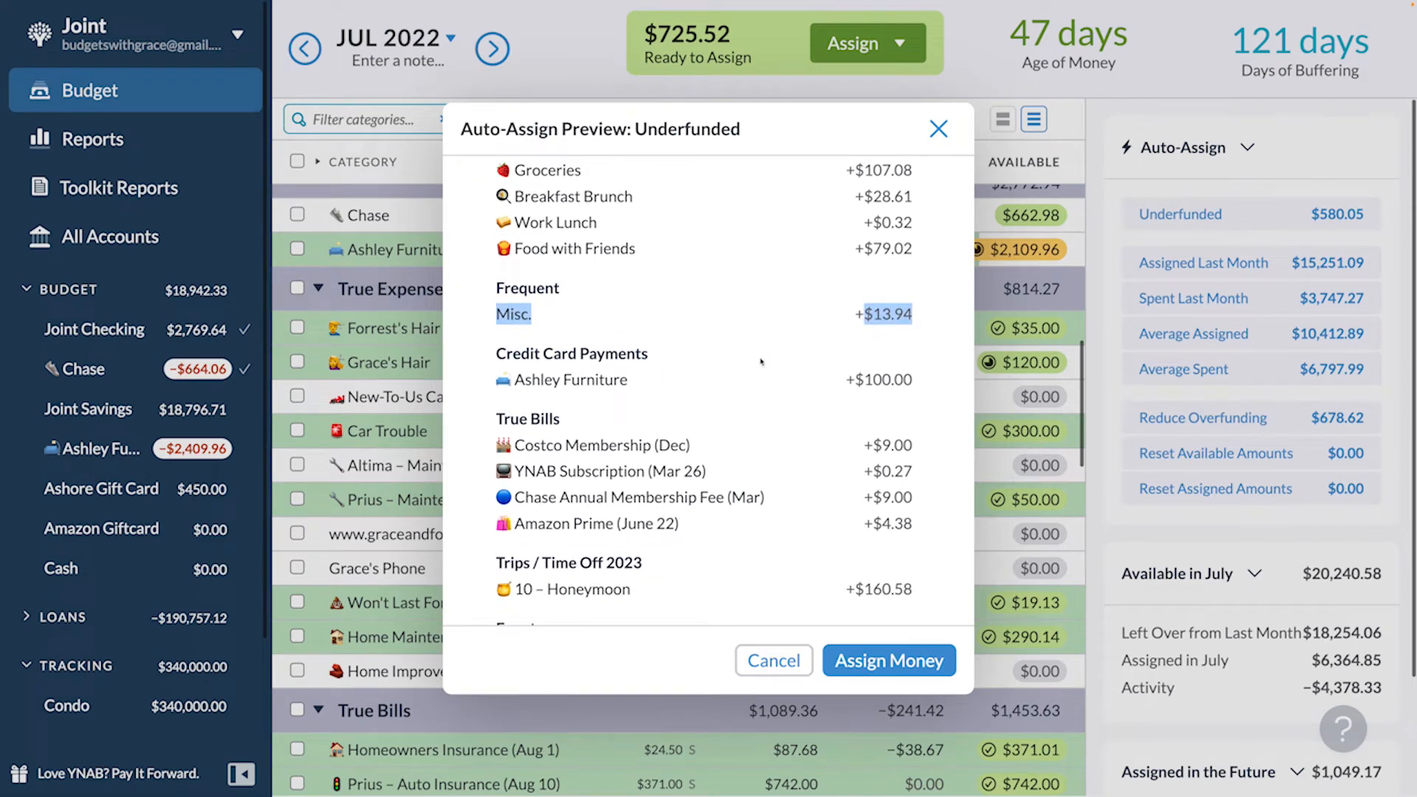
pyautogui.scroll(-1, 761, 361)
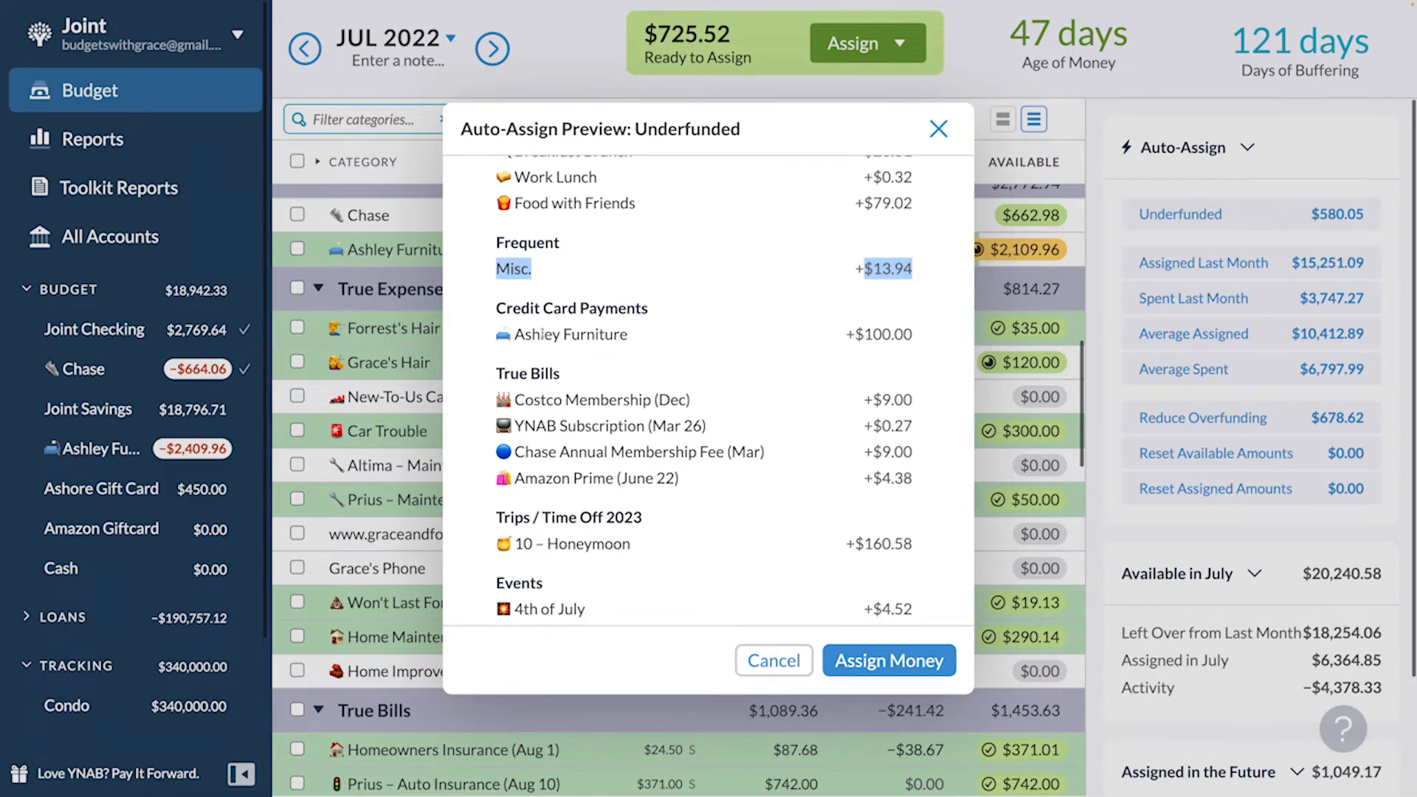
pyautogui.scroll(-1, 542, 335)
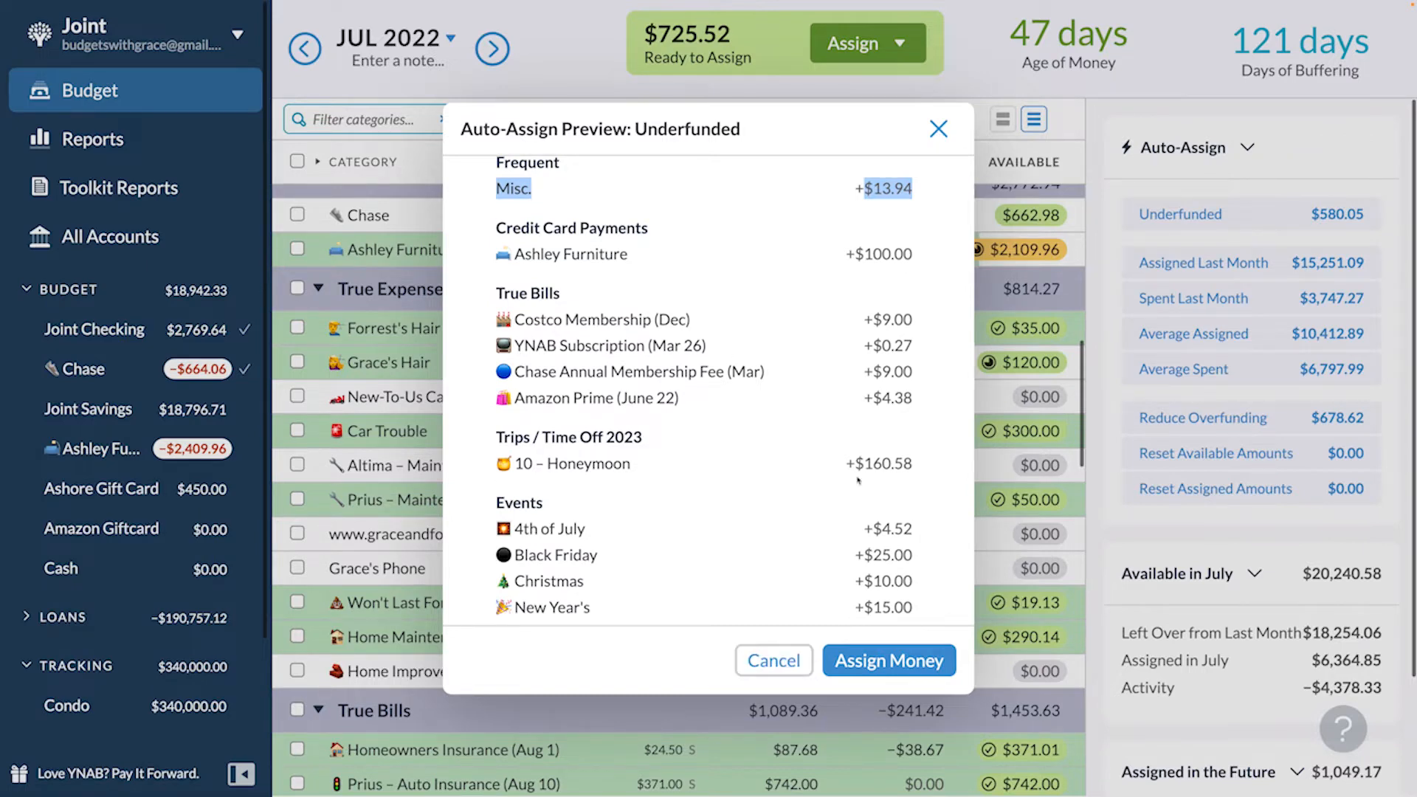
pyautogui.scroll(-1, 588, 420)
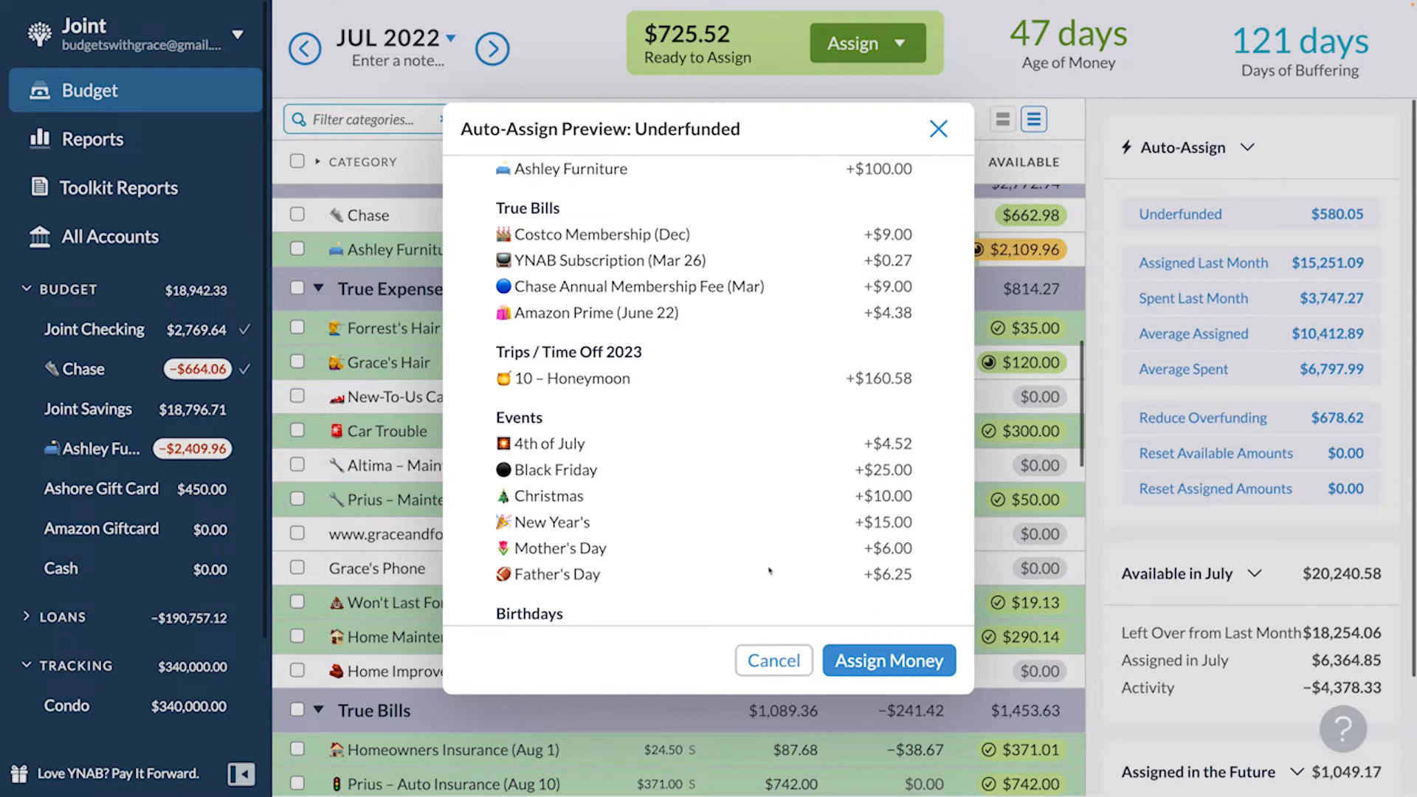
pyautogui.click(772, 660)
# - Collapse the Budget Meeting Topics and Bills groups, and auto-assign the underfunded amounts to Groceries and Breakfast Brunch
pyautogui.scroll(10, 775, 634)
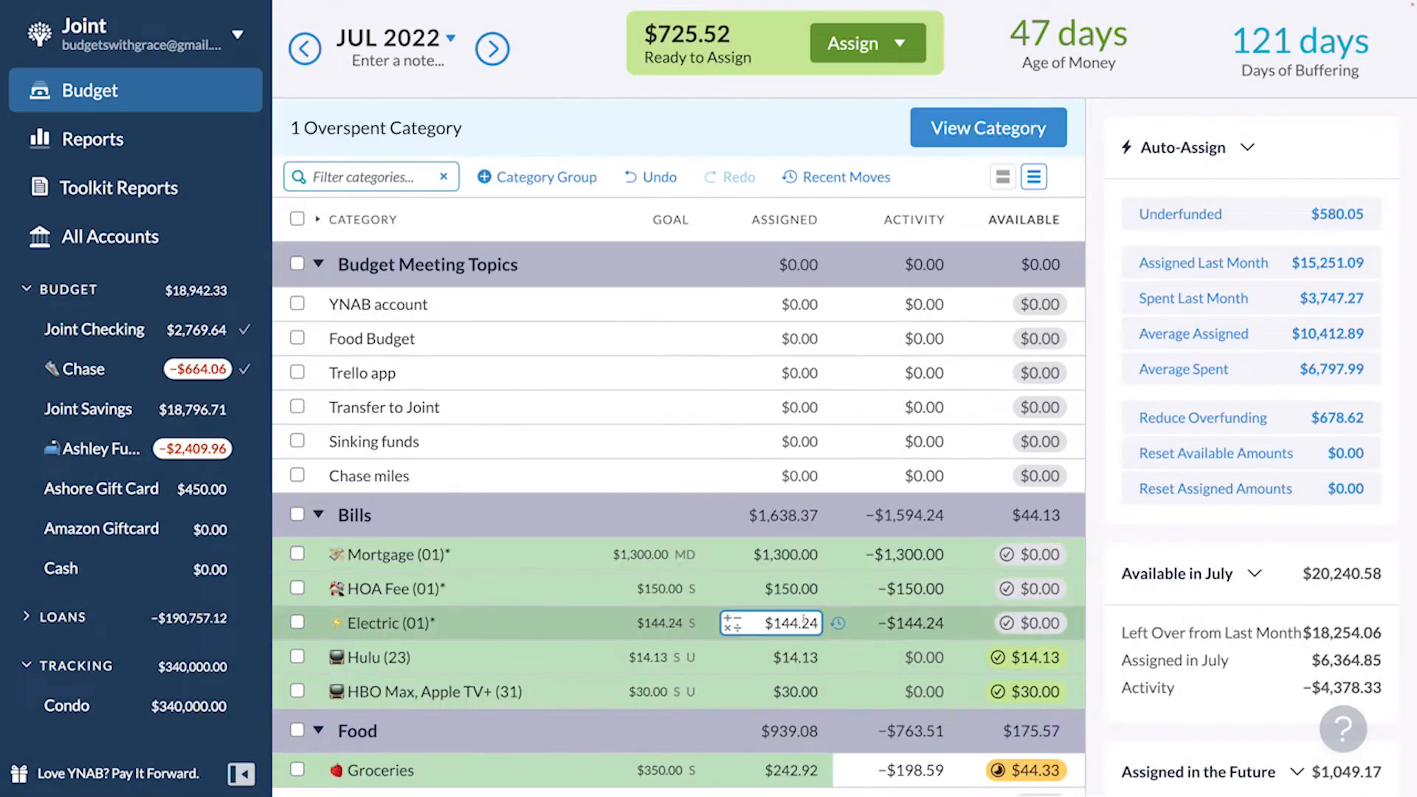
pyautogui.scroll(-2, 789, 649)
pyautogui.click(318, 191)
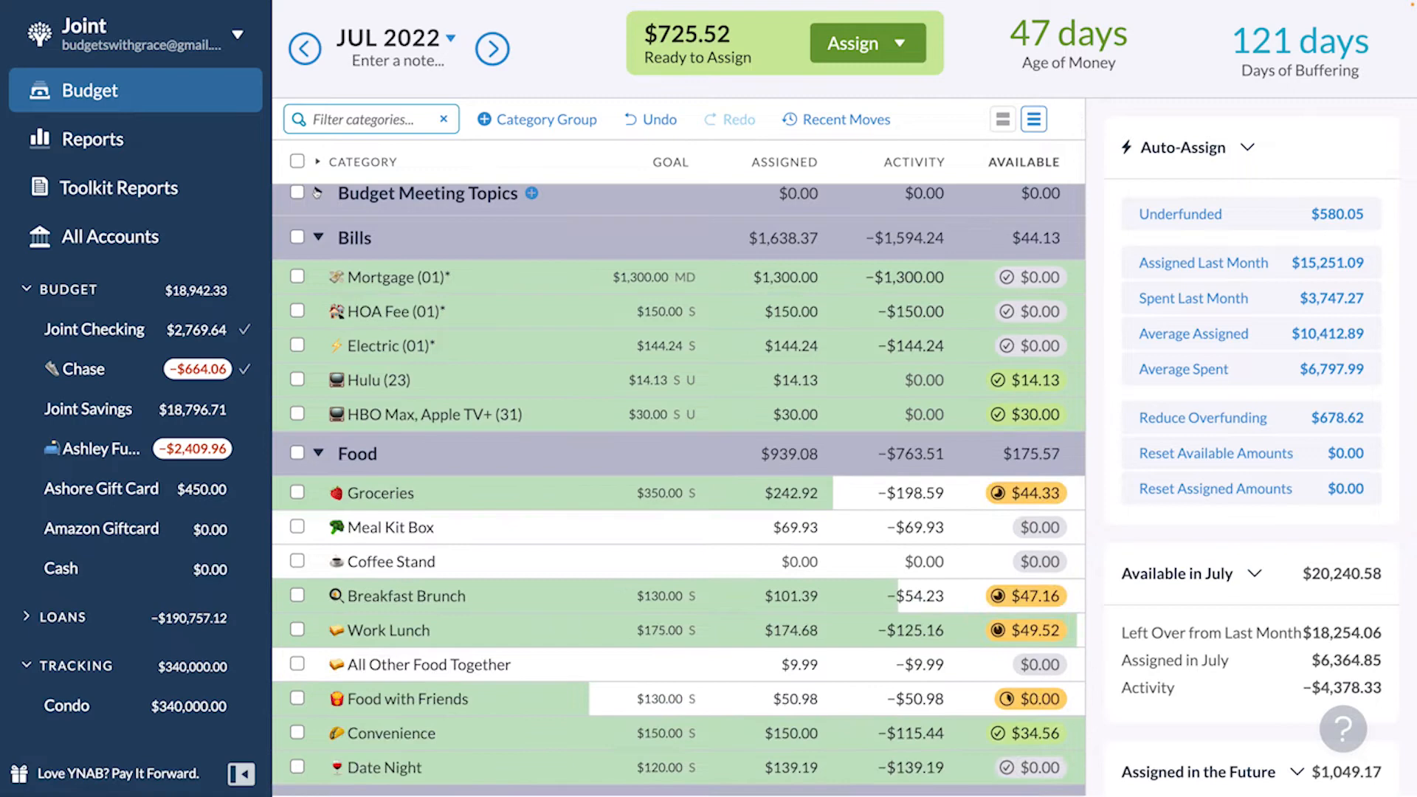
pyautogui.click(317, 238)
pyautogui.click(298, 322)
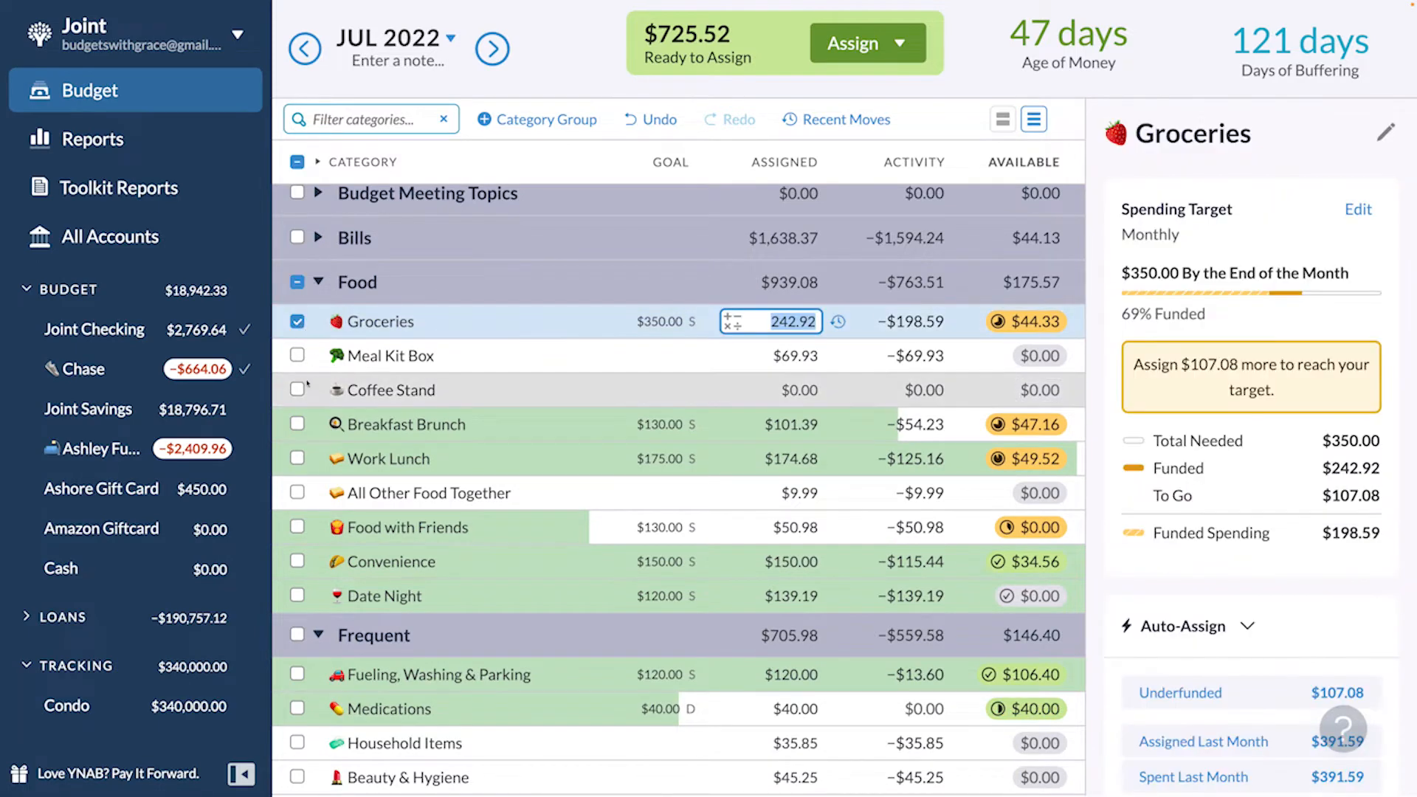
pyautogui.click(298, 424)
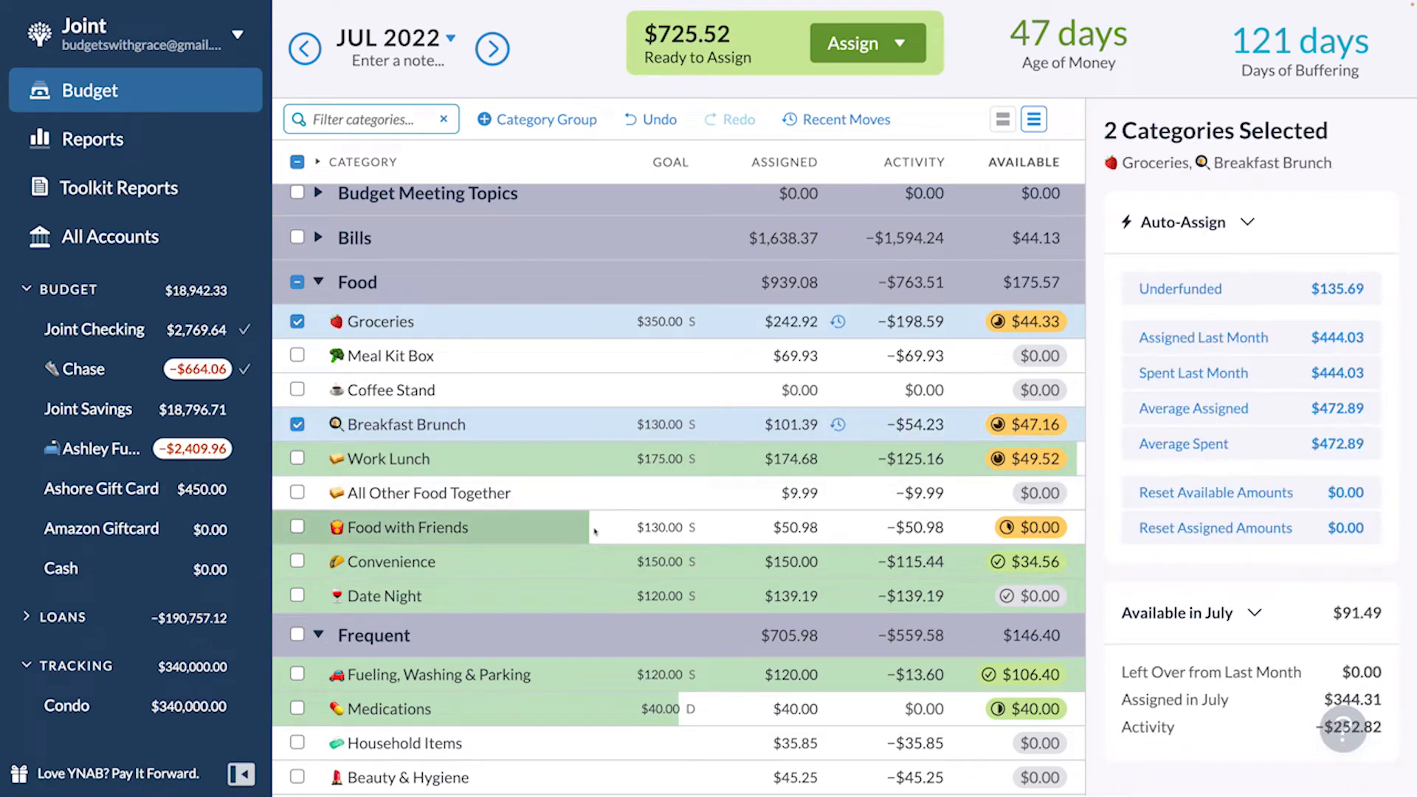
pyautogui.click(1258, 298)
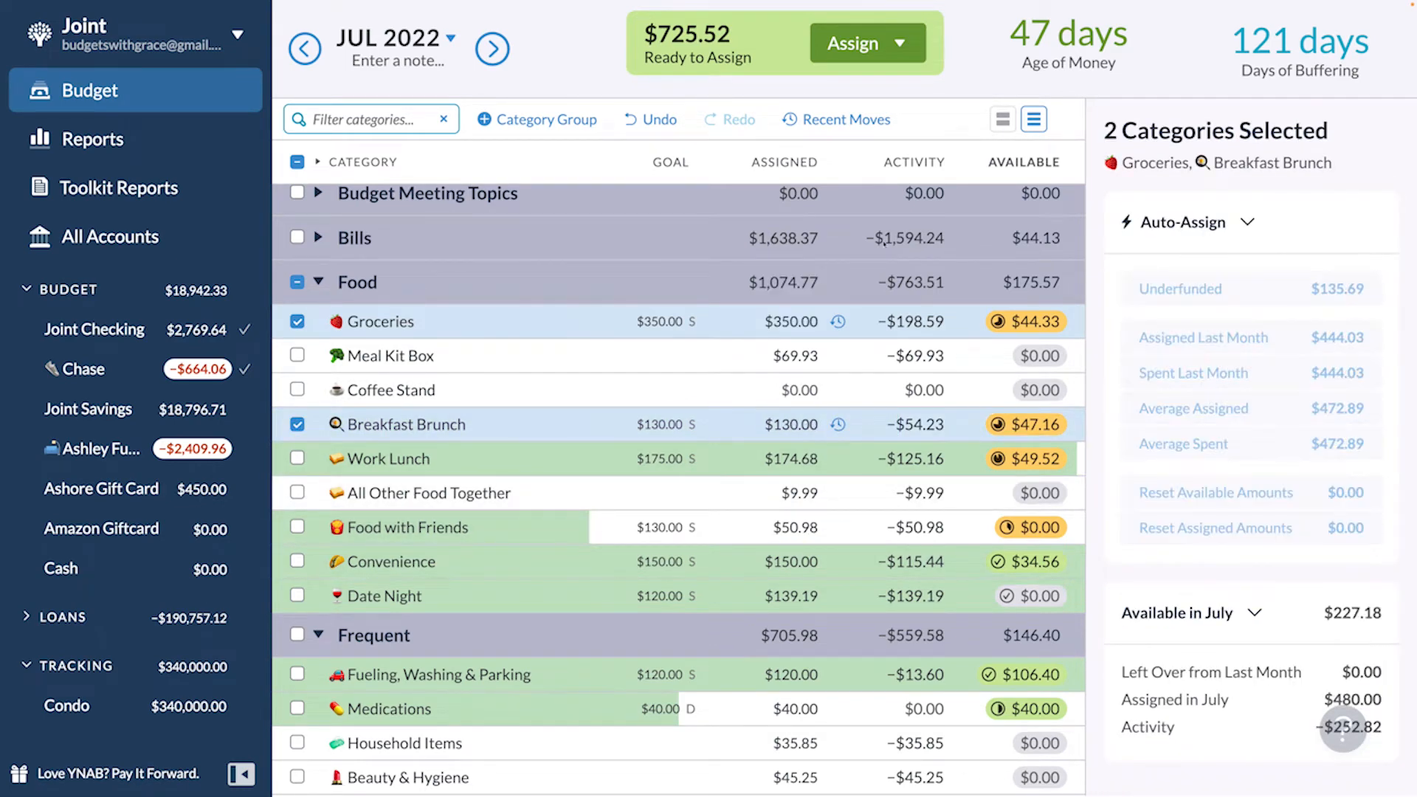
# - Collapse the Food group, check the money moves for Misc., and set its assigned amount to $15
pyautogui.click(319, 282)
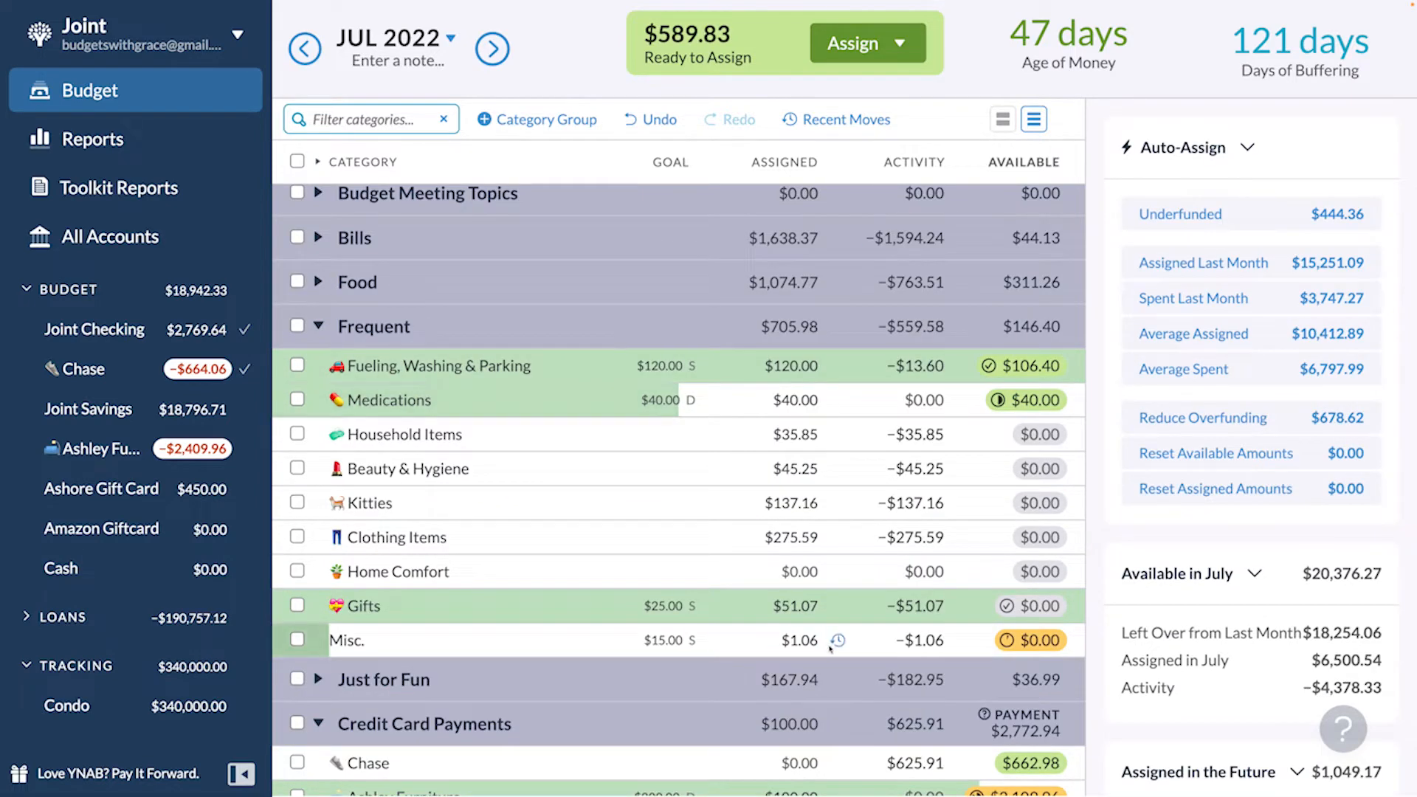
pyautogui.click(838, 642)
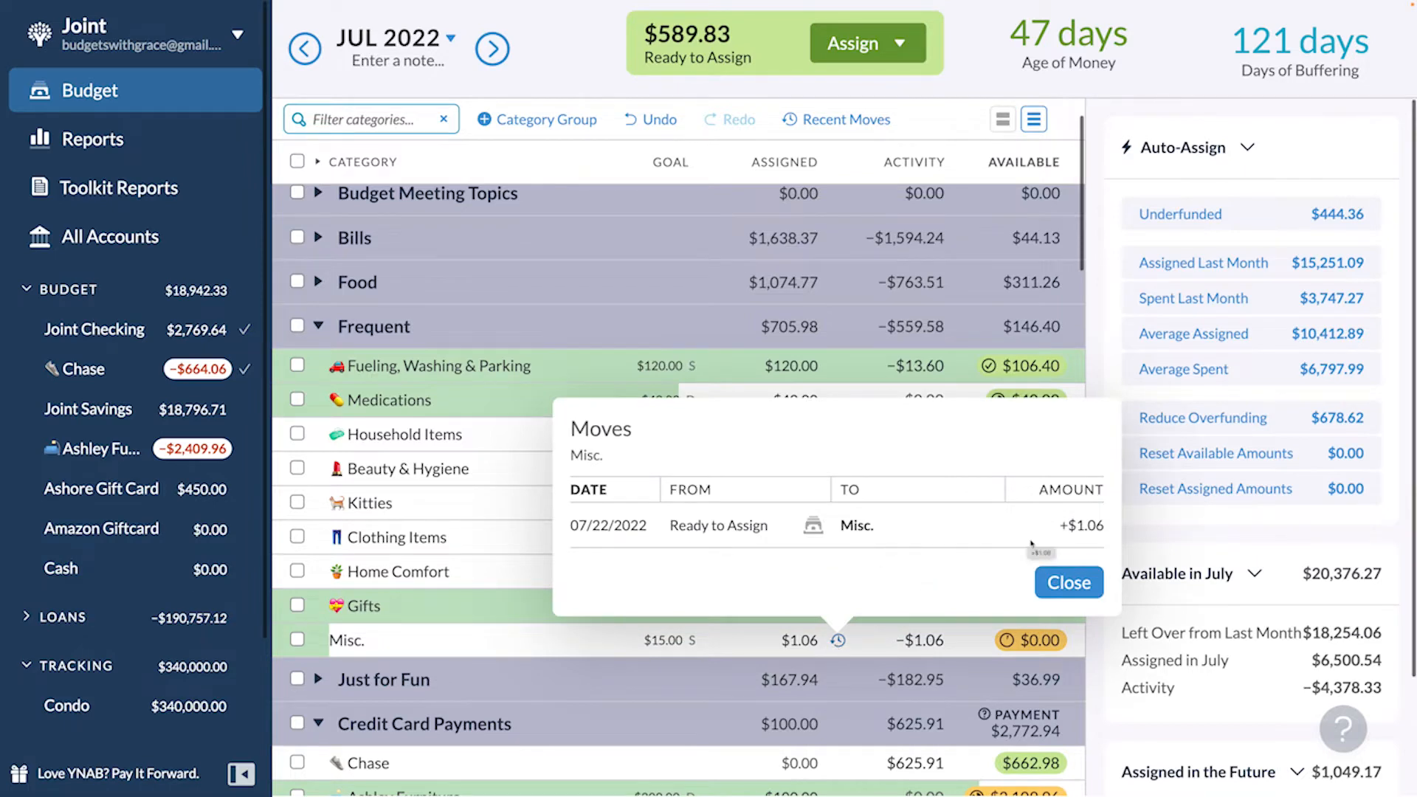
pyautogui.click(1068, 581)
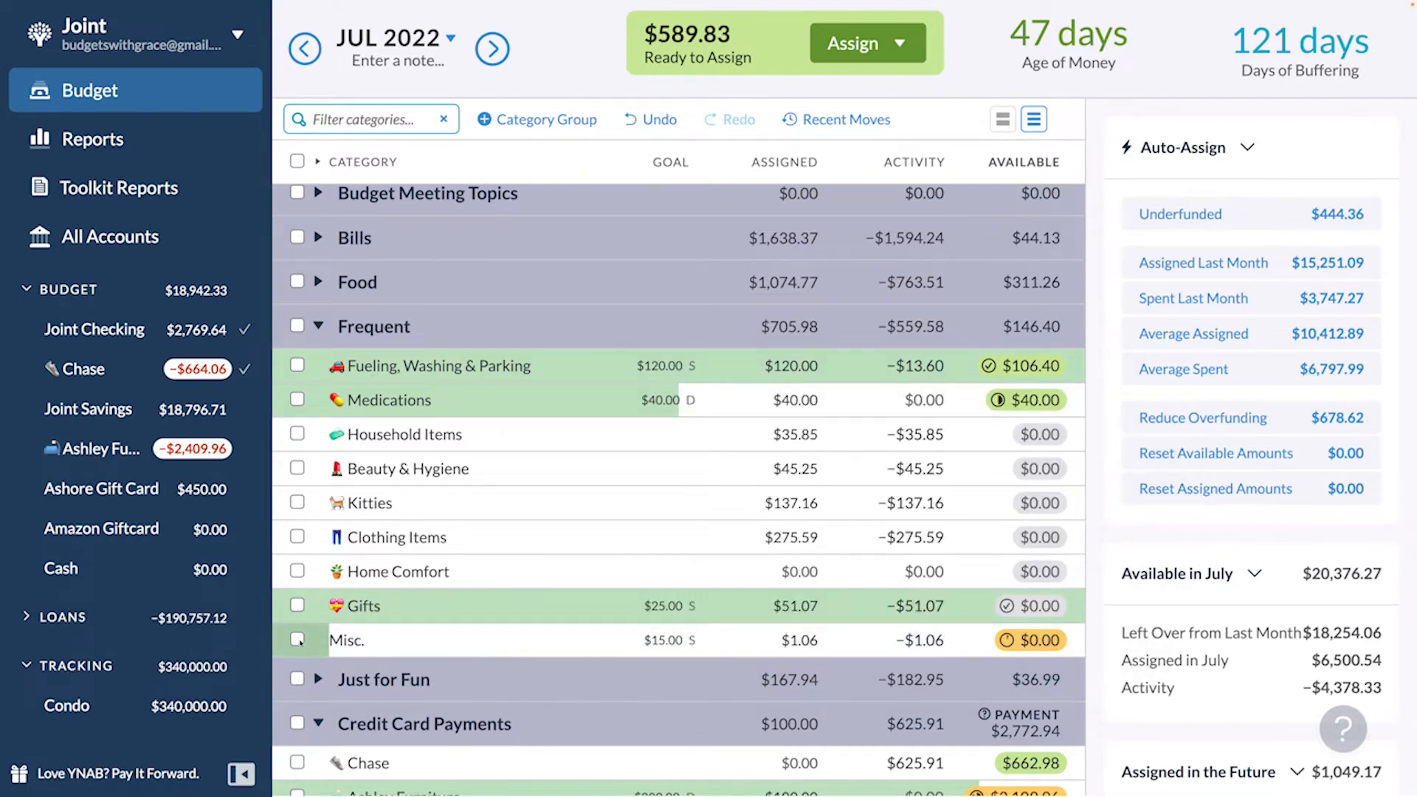
pyautogui.write('15')
pyautogui.press('Return')
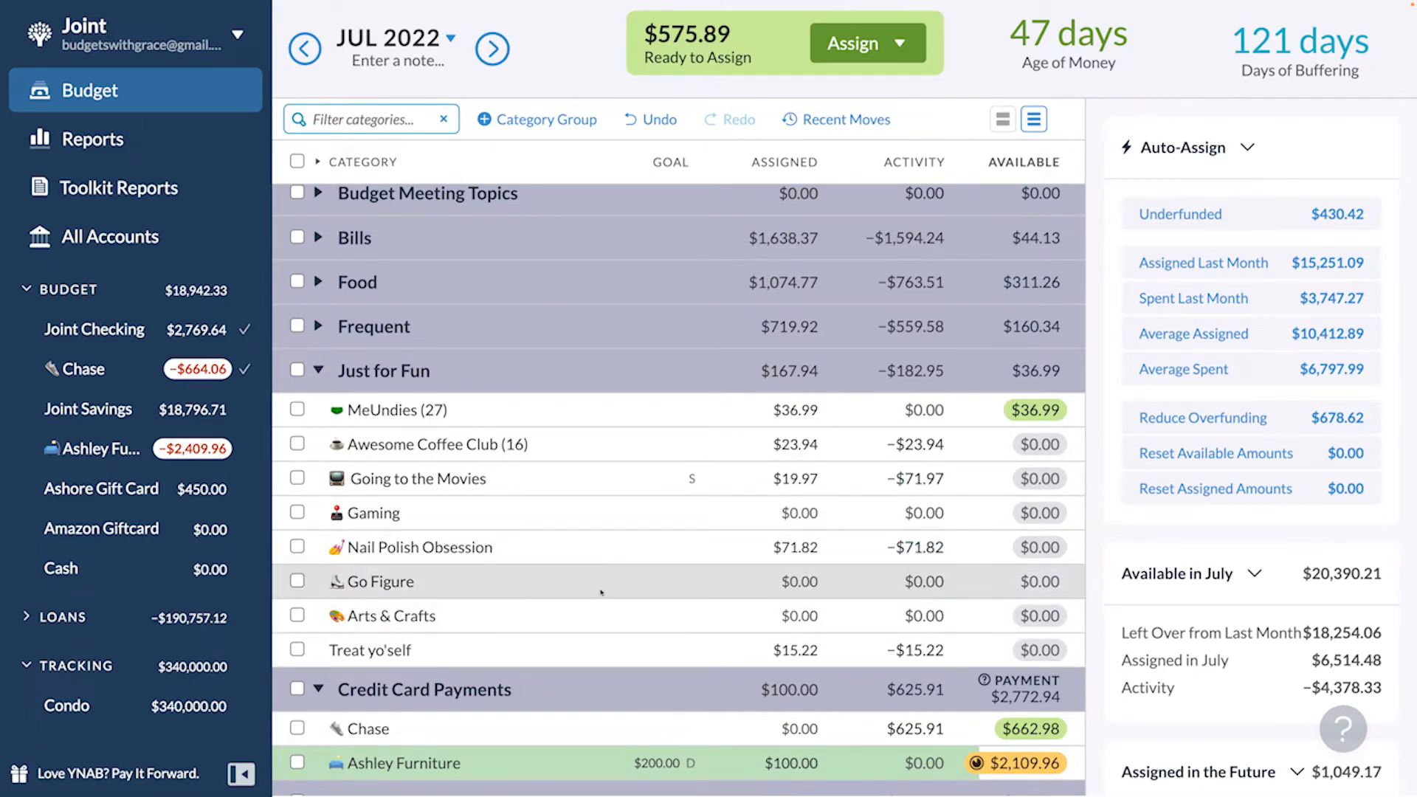
# - Assign $8 to the Go Figure category in the Just for Fun group
pyautogui.click(790, 580)
pyautogui.write('8')
pyautogui.press('Return')
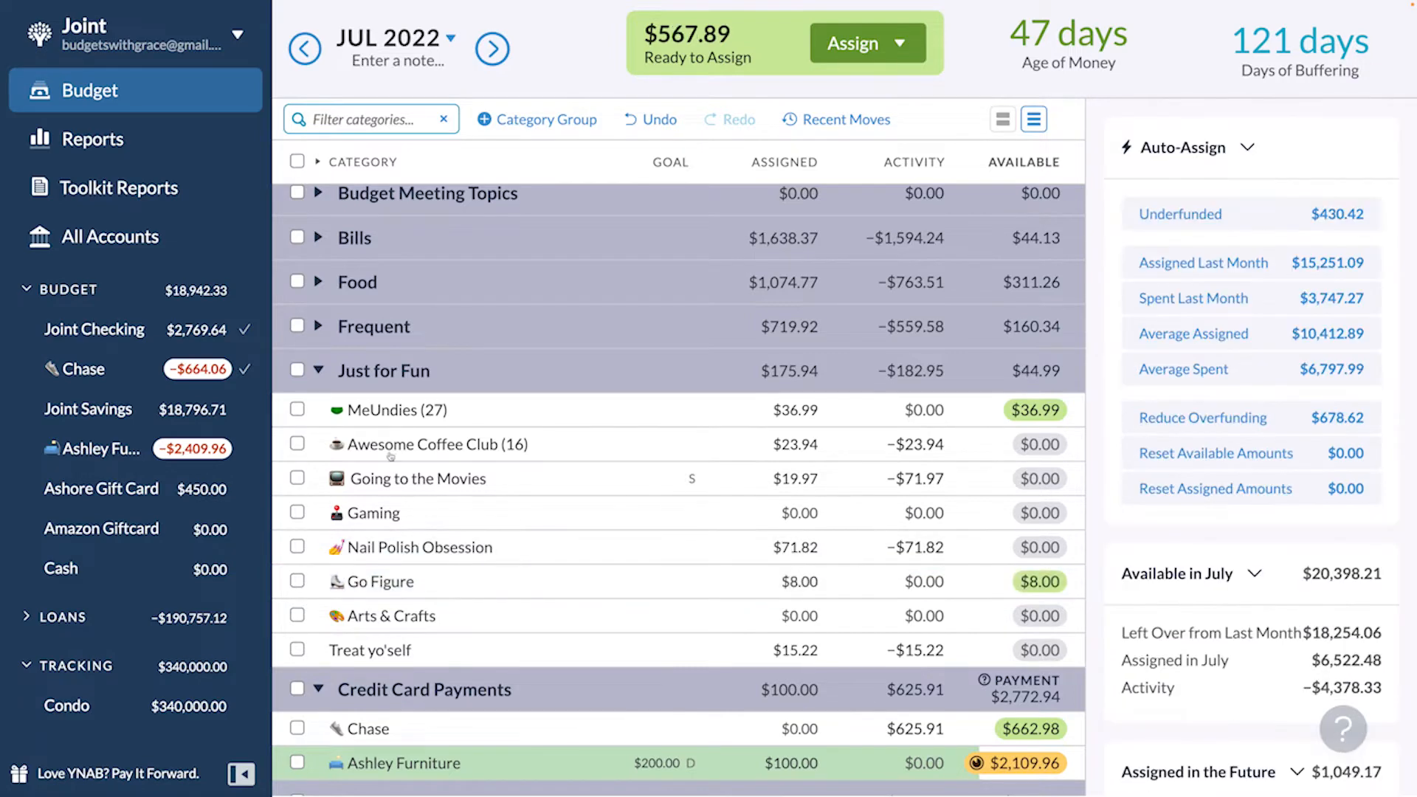
# - Collapse the Just for Fun group and auto-assign Ashley Furniture's underfunded amount so its July assignment is $200
pyautogui.click(318, 370)
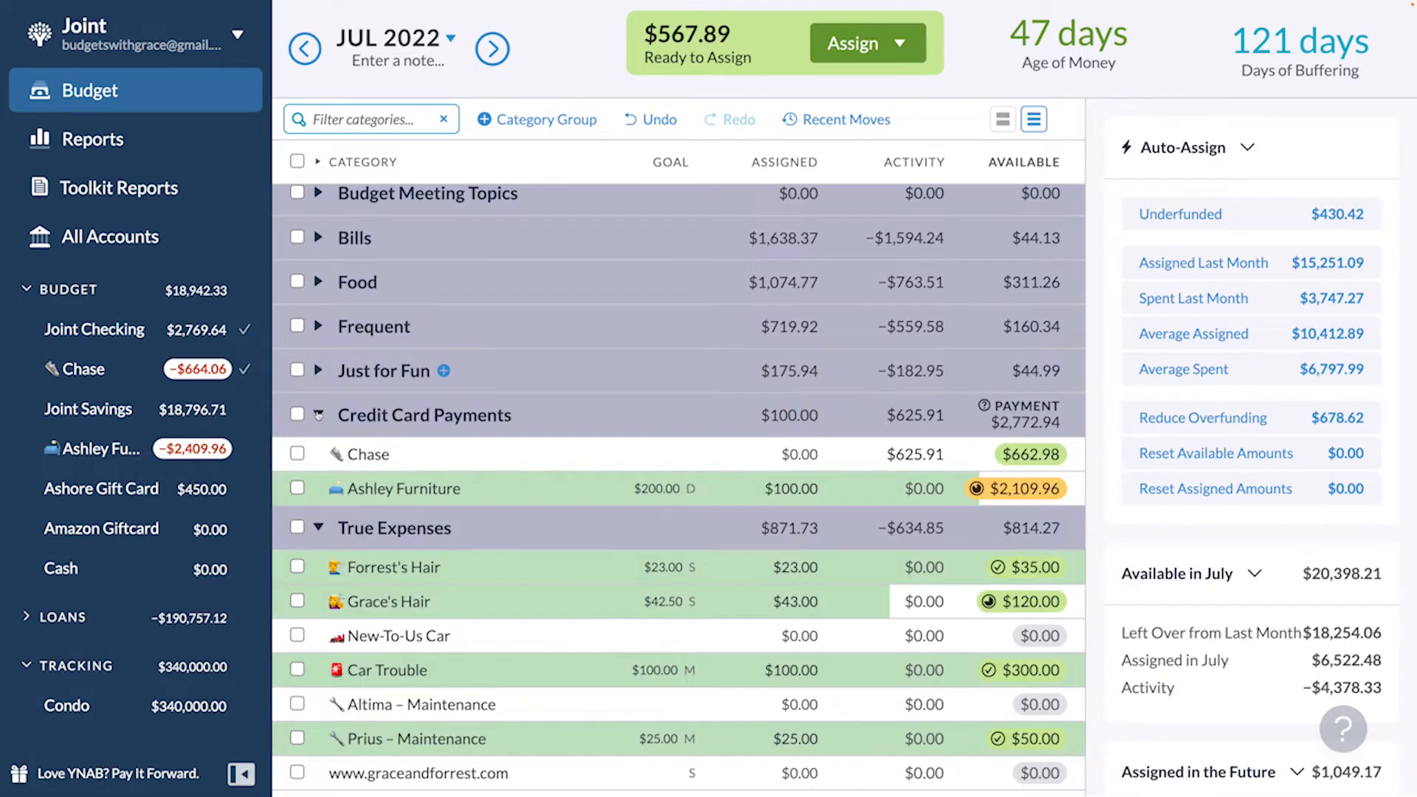
pyautogui.click(870, 491)
pyautogui.click(1234, 690)
pyautogui.click(299, 415)
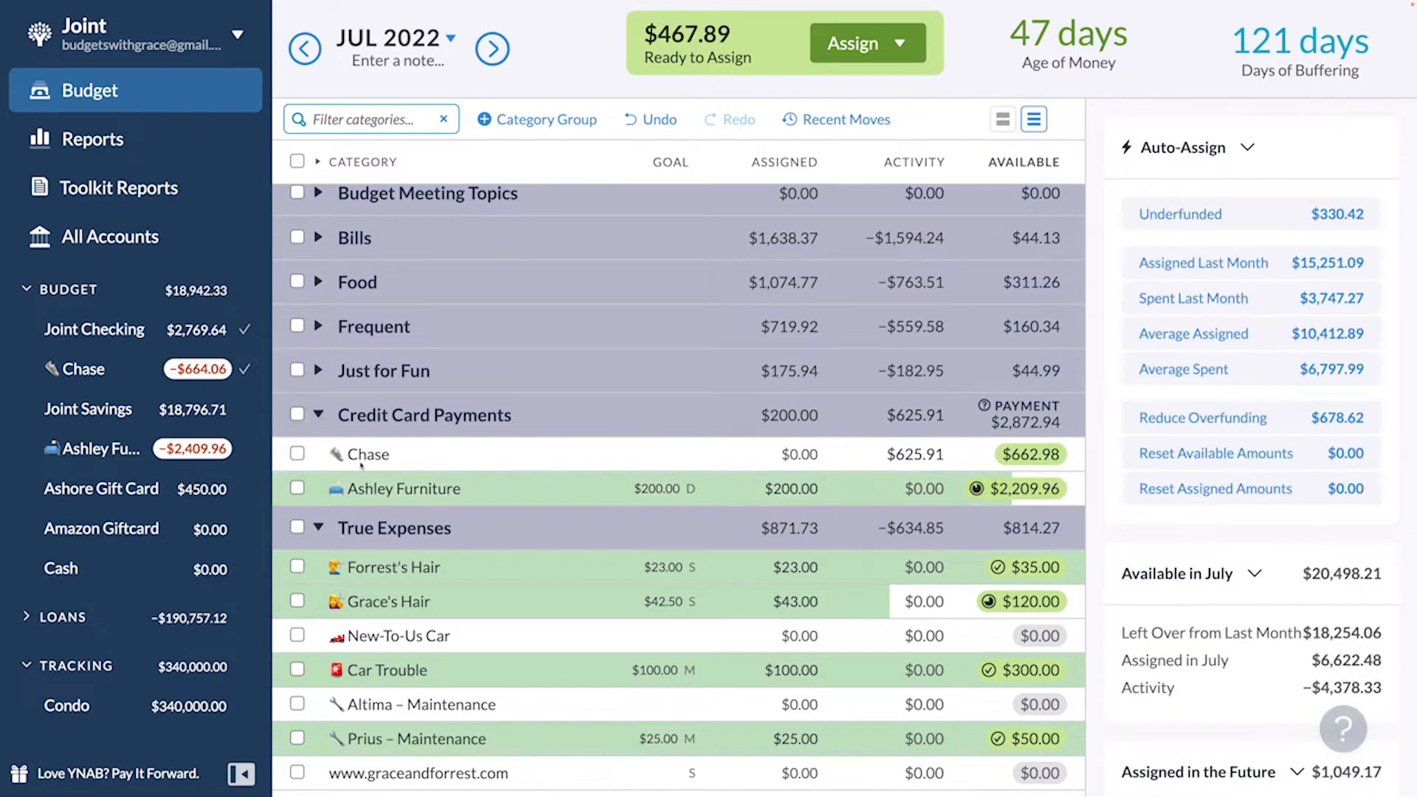
# - Check the assigned amounts in the True Expenses group and collapse the group
pyautogui.scroll(-3, 516, 443)
pyautogui.click(794, 447)
pyautogui.scroll(-1, 793, 447)
pyautogui.click(799, 524)
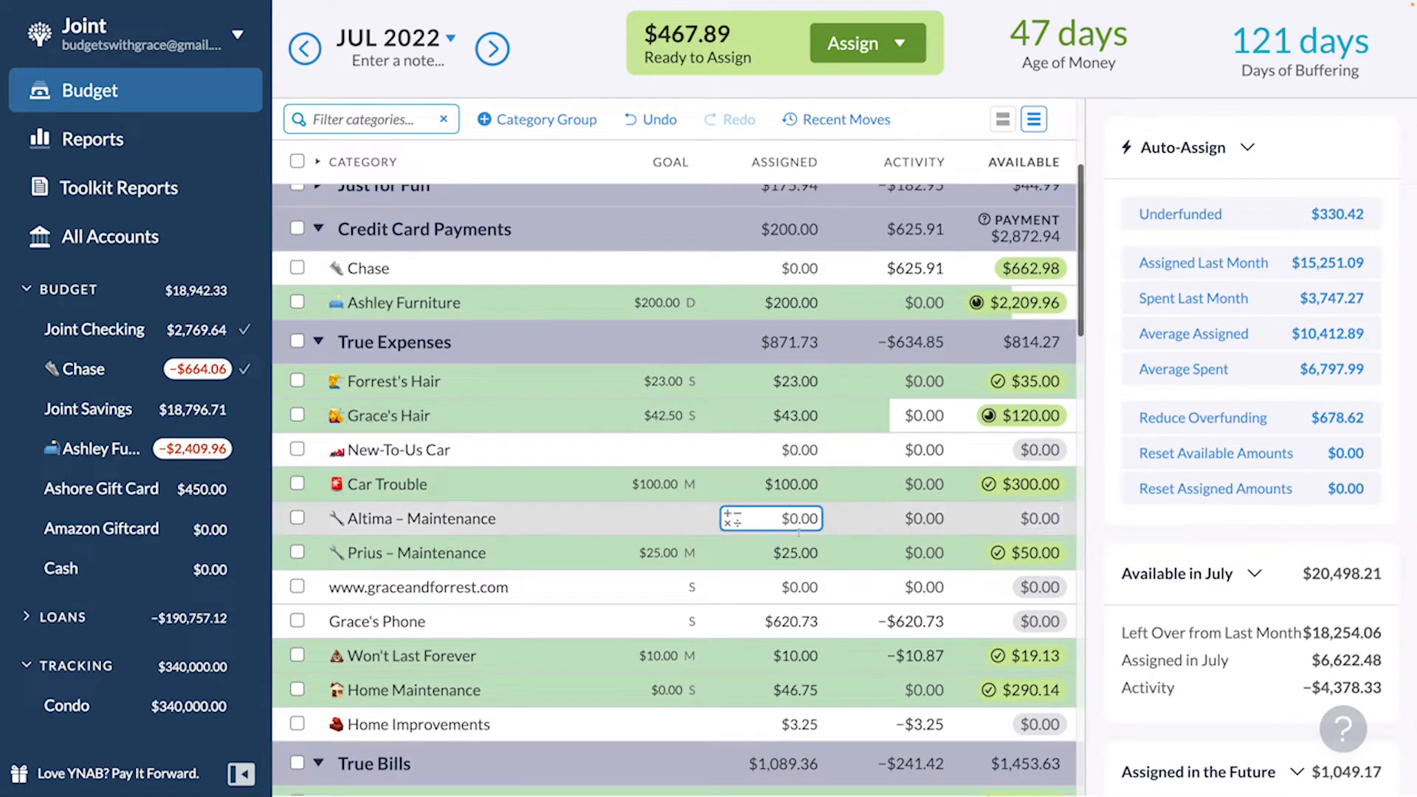
pyautogui.click(793, 621)
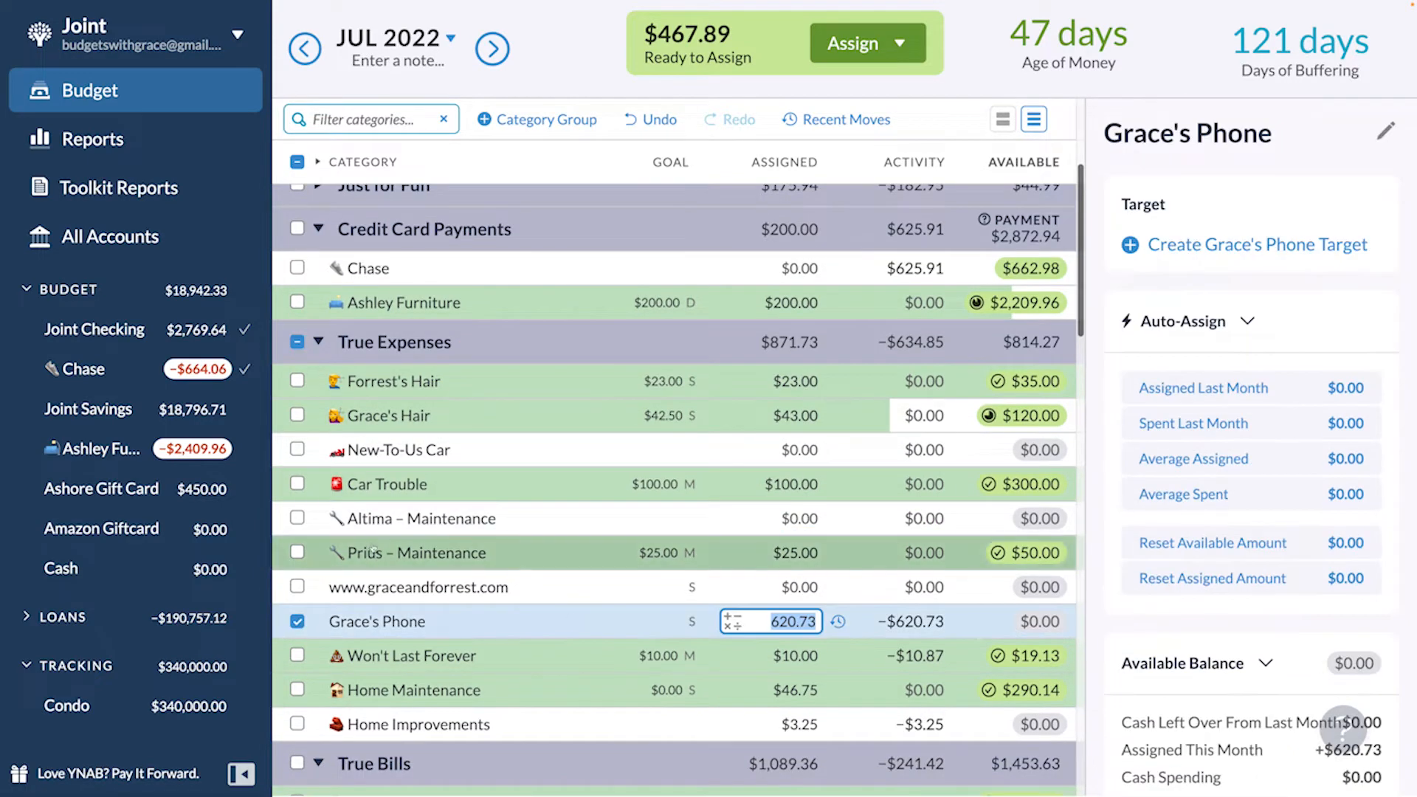
pyautogui.click(318, 341)
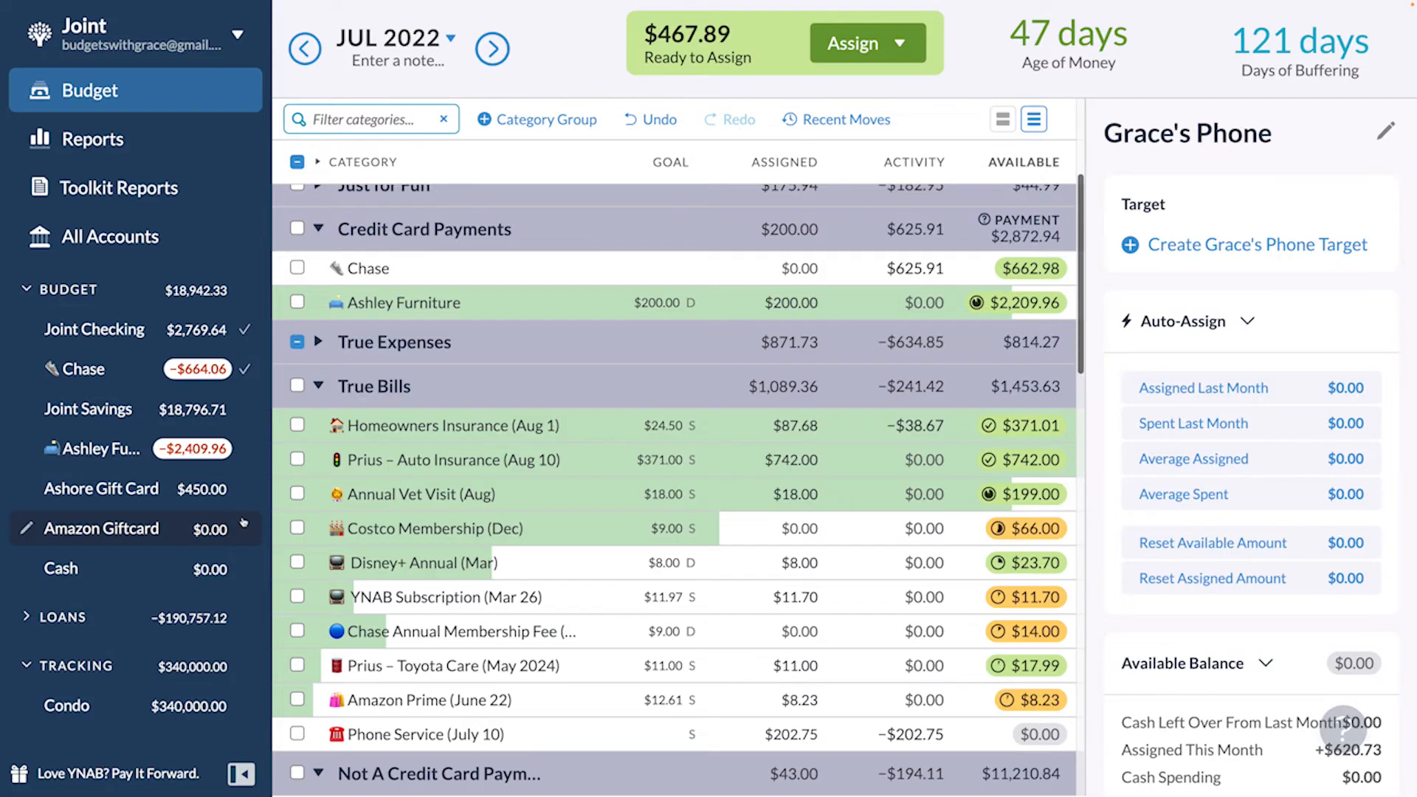
# - Auto-assign the underfunded $9 for the Costco Membership and Disney+ Annual selection in True Bills, and deselect both categories
pyautogui.click(299, 528)
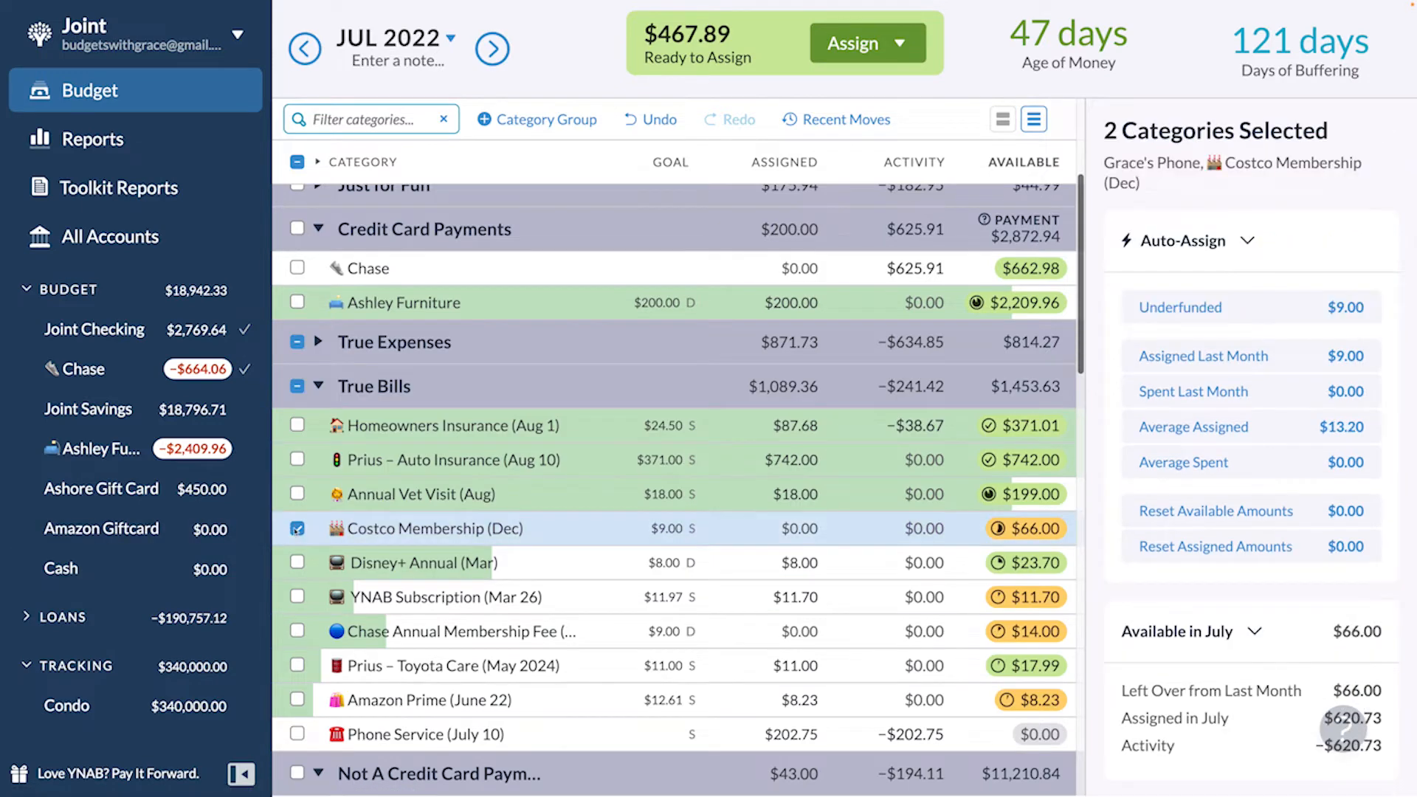
pyautogui.click(297, 563)
pyautogui.click(1303, 313)
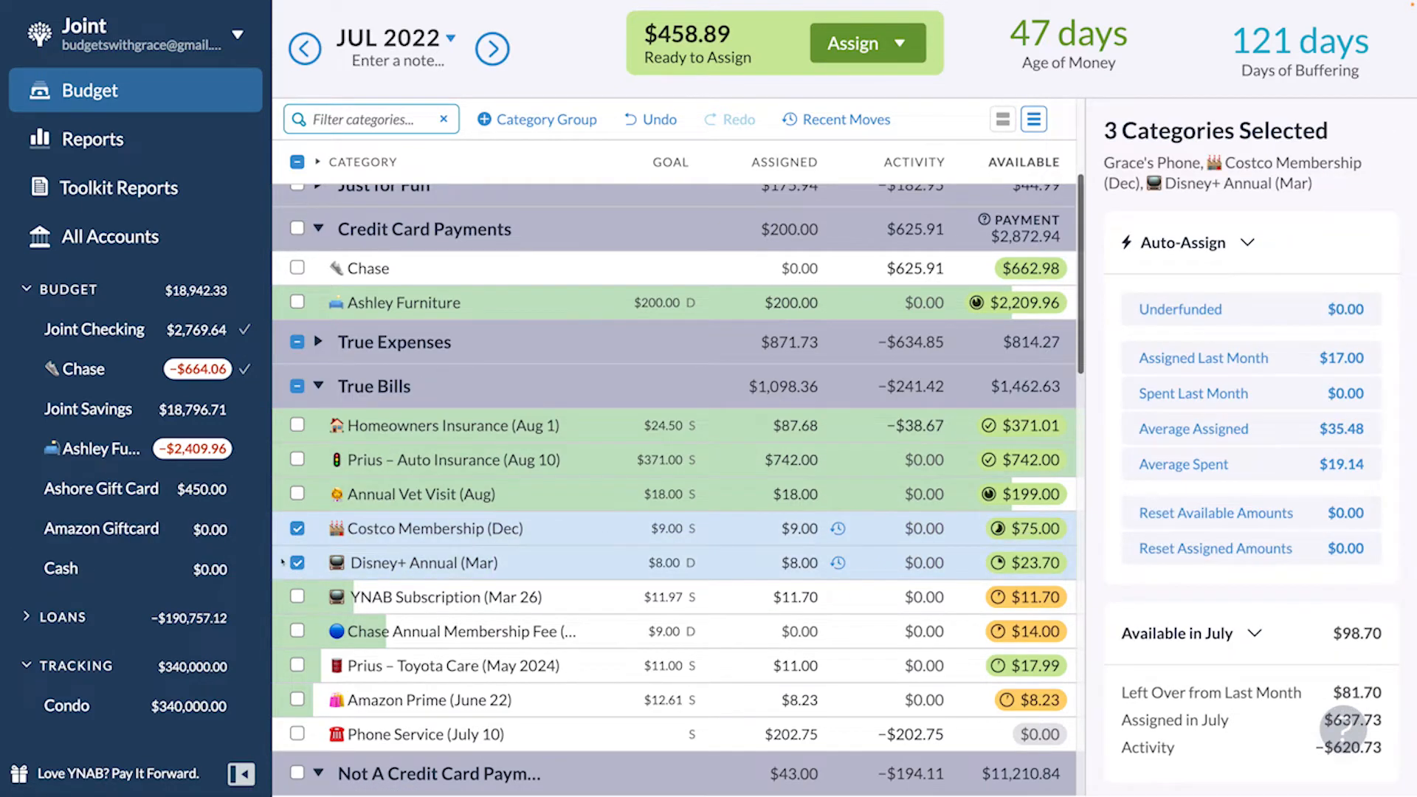
pyautogui.click(297, 563)
pyautogui.click(297, 529)
# - Auto-assign $9 to the Chase Annual Membership Fee category and collapse the True Bills group
pyautogui.scroll(-1, 297, 550)
pyautogui.click(297, 540)
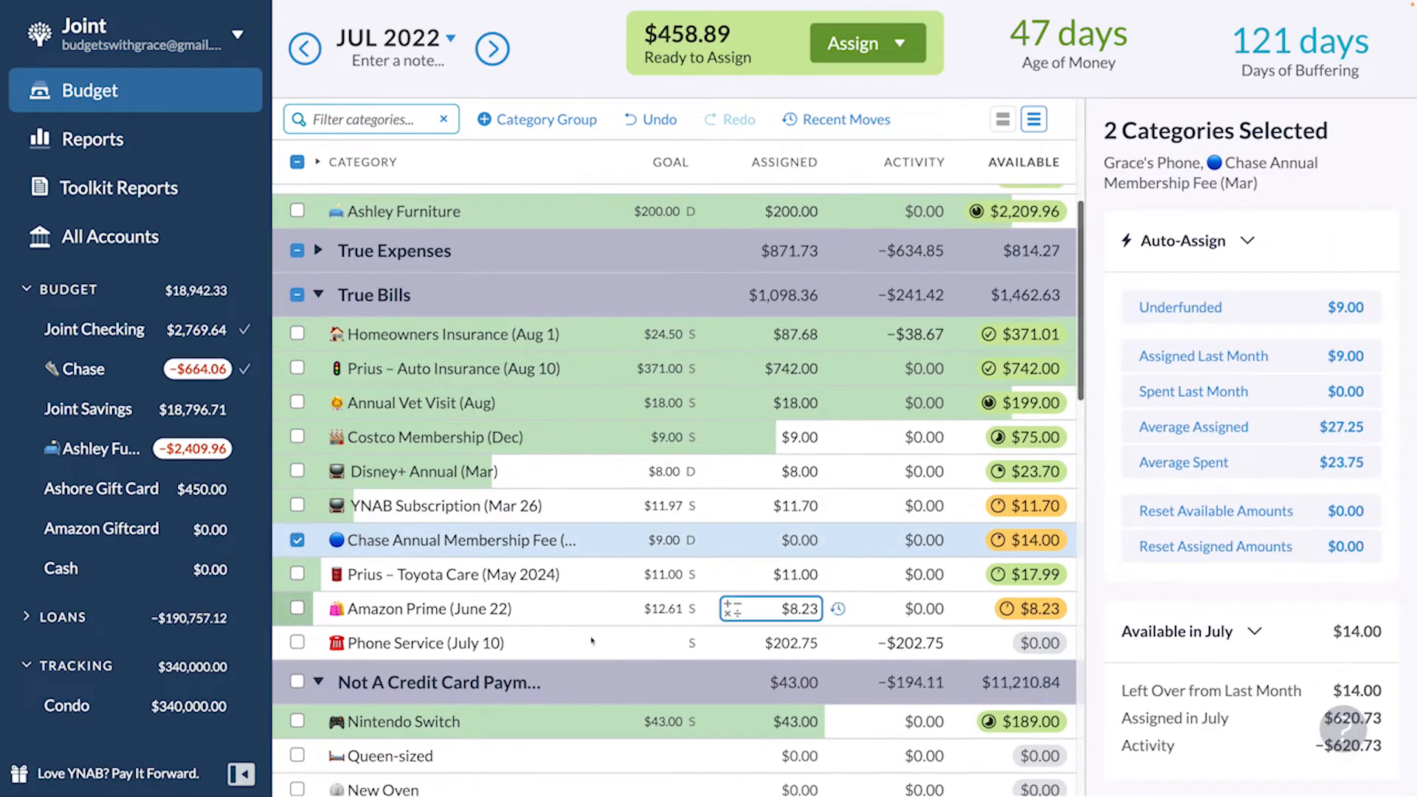
pyautogui.click(1248, 355)
pyautogui.click(297, 540)
pyautogui.click(318, 294)
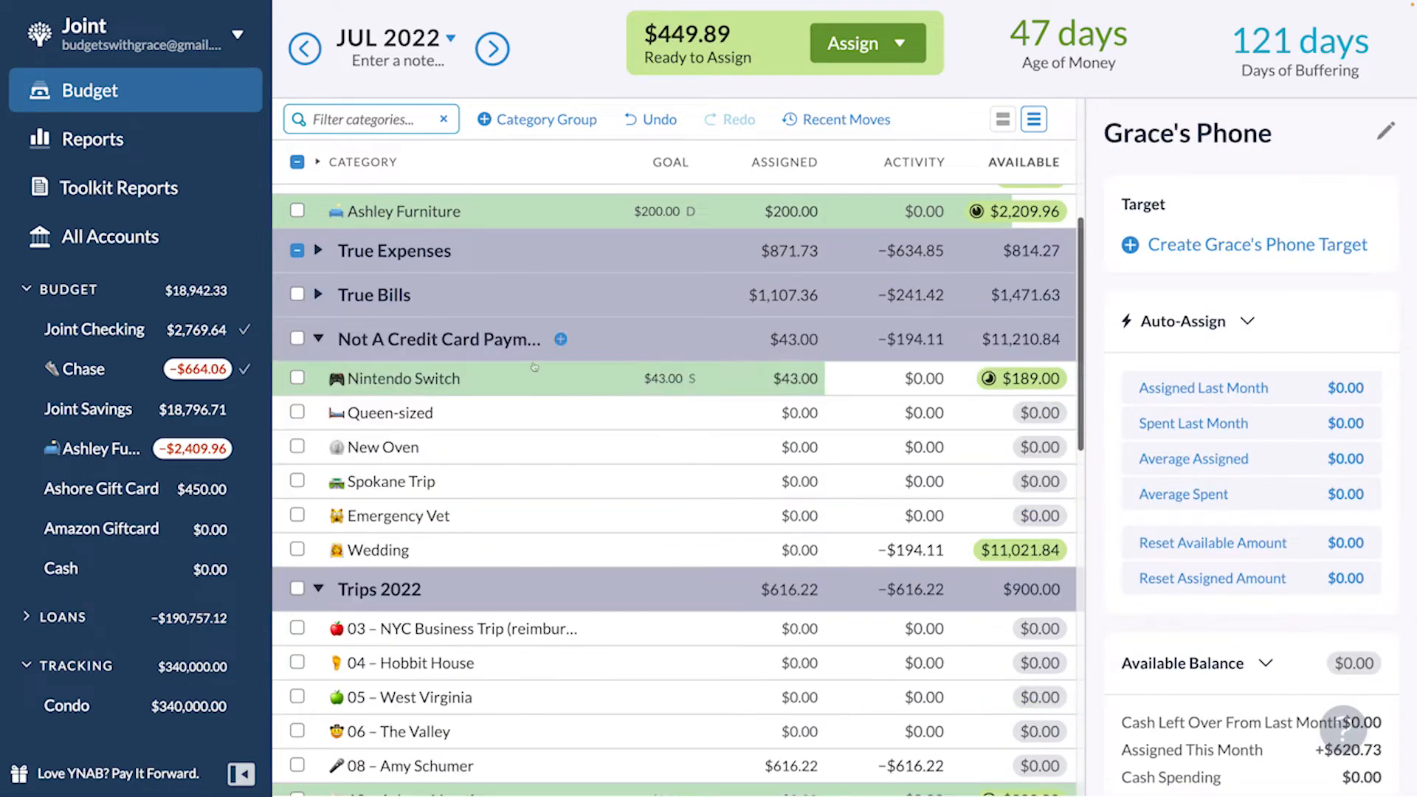
# - Collapse the Not A Credit Card Payment and Trips 2022 groups
pyautogui.click(318, 339)
pyautogui.click(804, 423)
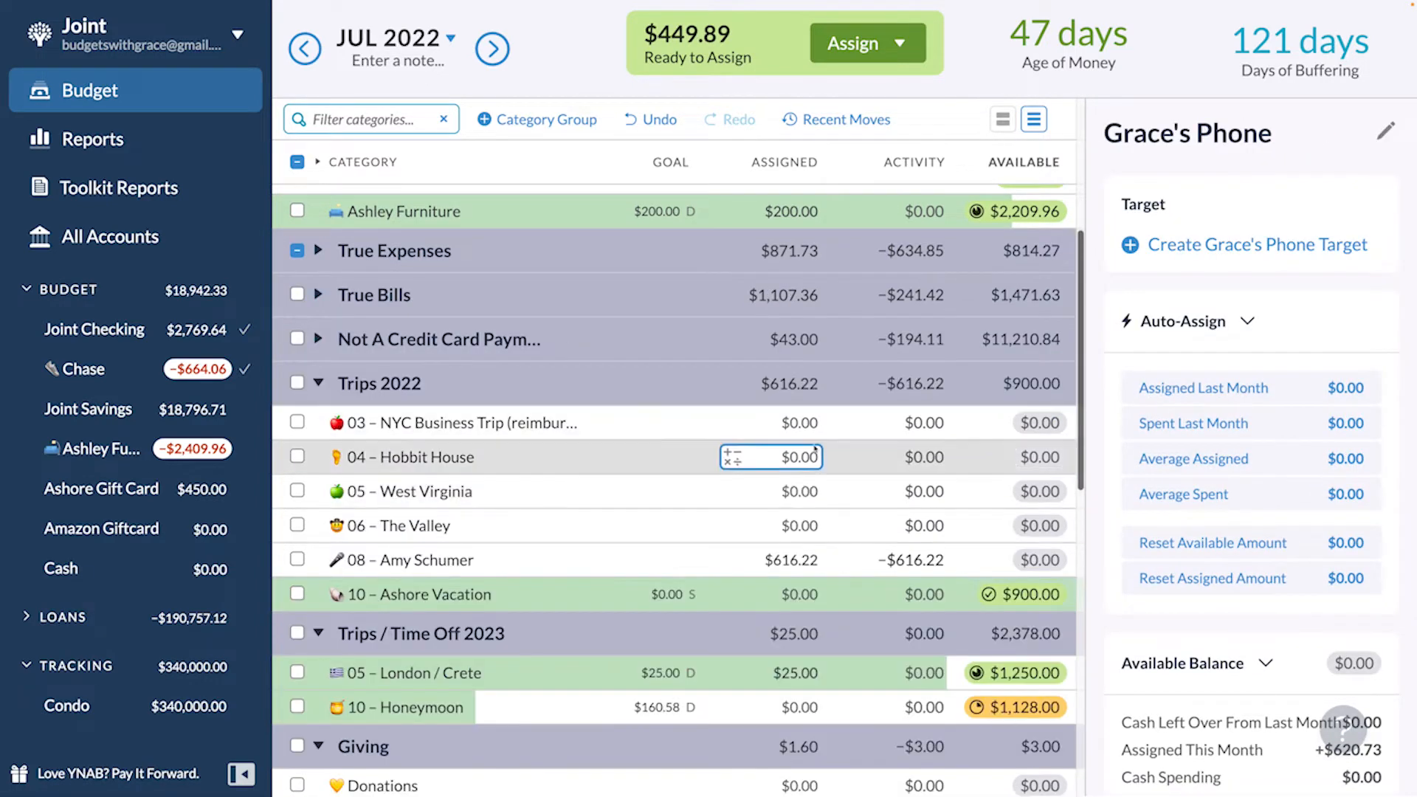
pyautogui.click(318, 383)
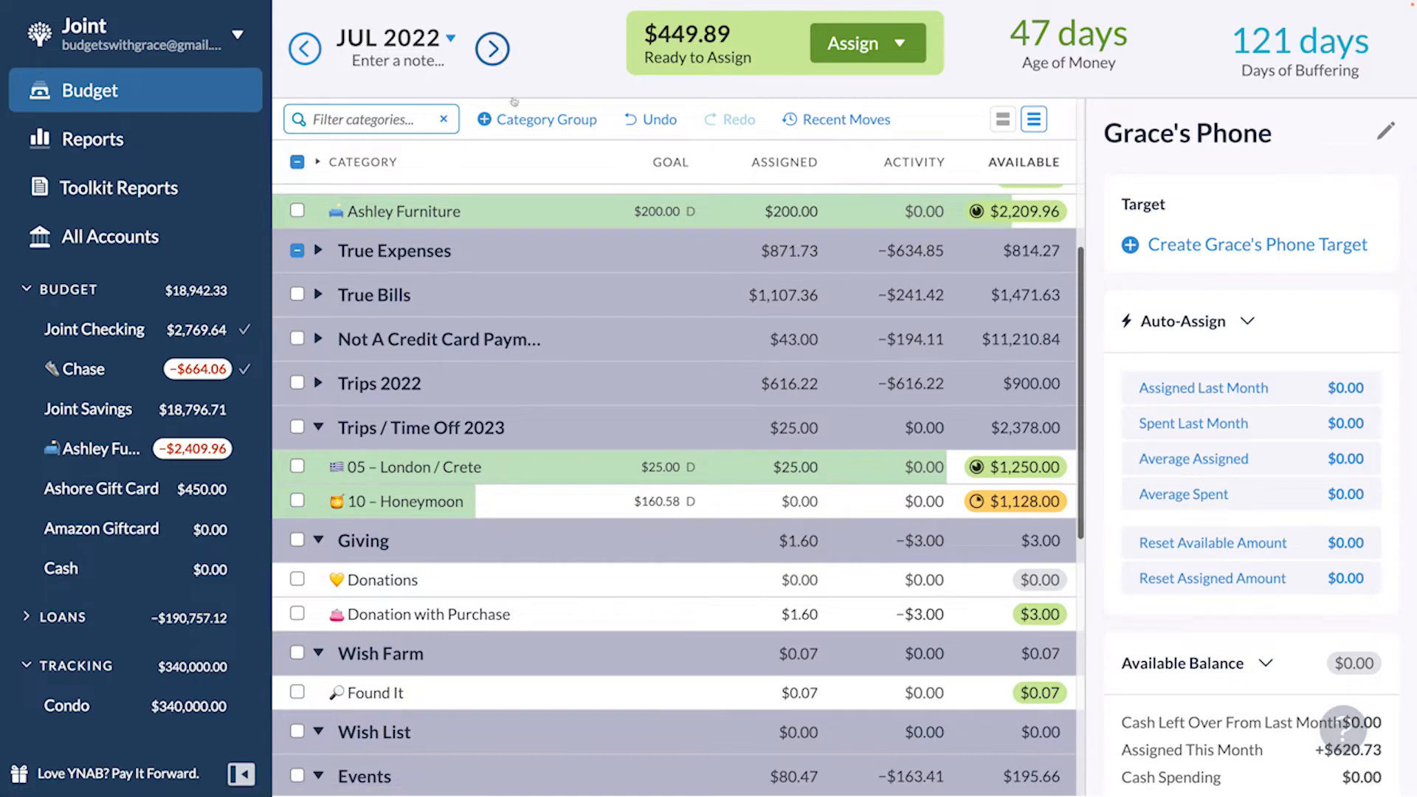
# - In the August 2022 budget, expand the Bills group and set Mortgage's assigned amount to half its target, 1300/2
pyautogui.click(493, 49)
pyautogui.scroll(4, 364, 319)
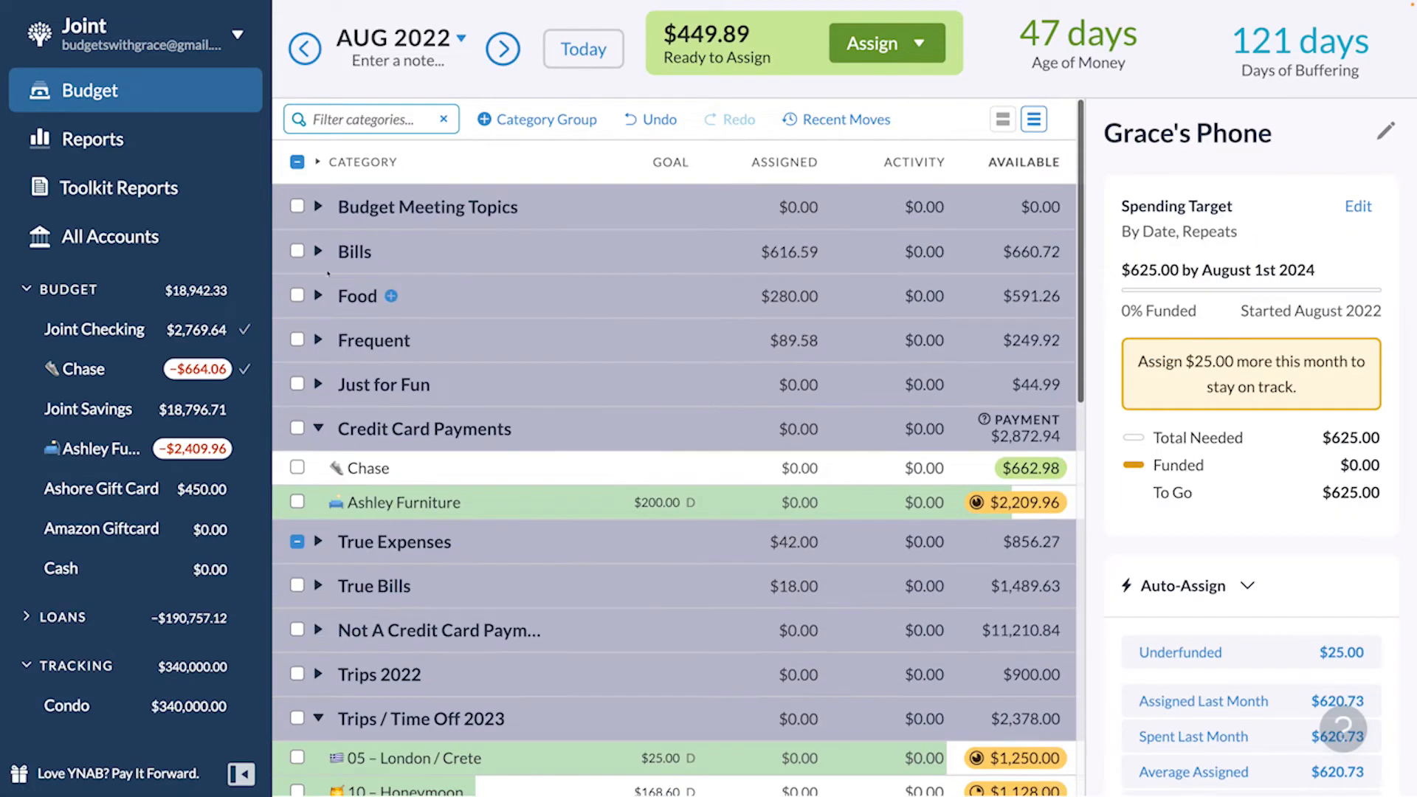
pyautogui.click(318, 252)
pyautogui.click(767, 291)
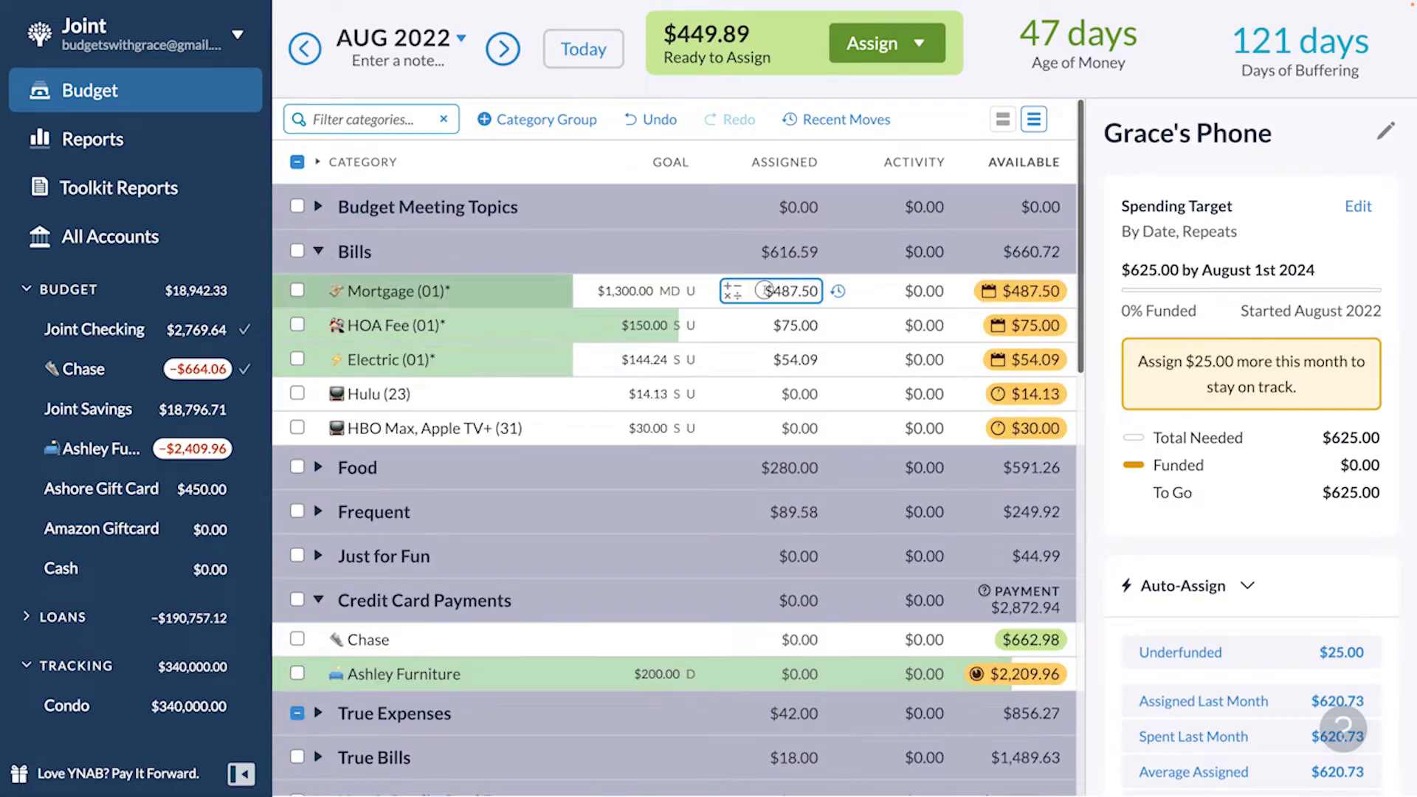
pyautogui.click(768, 291)
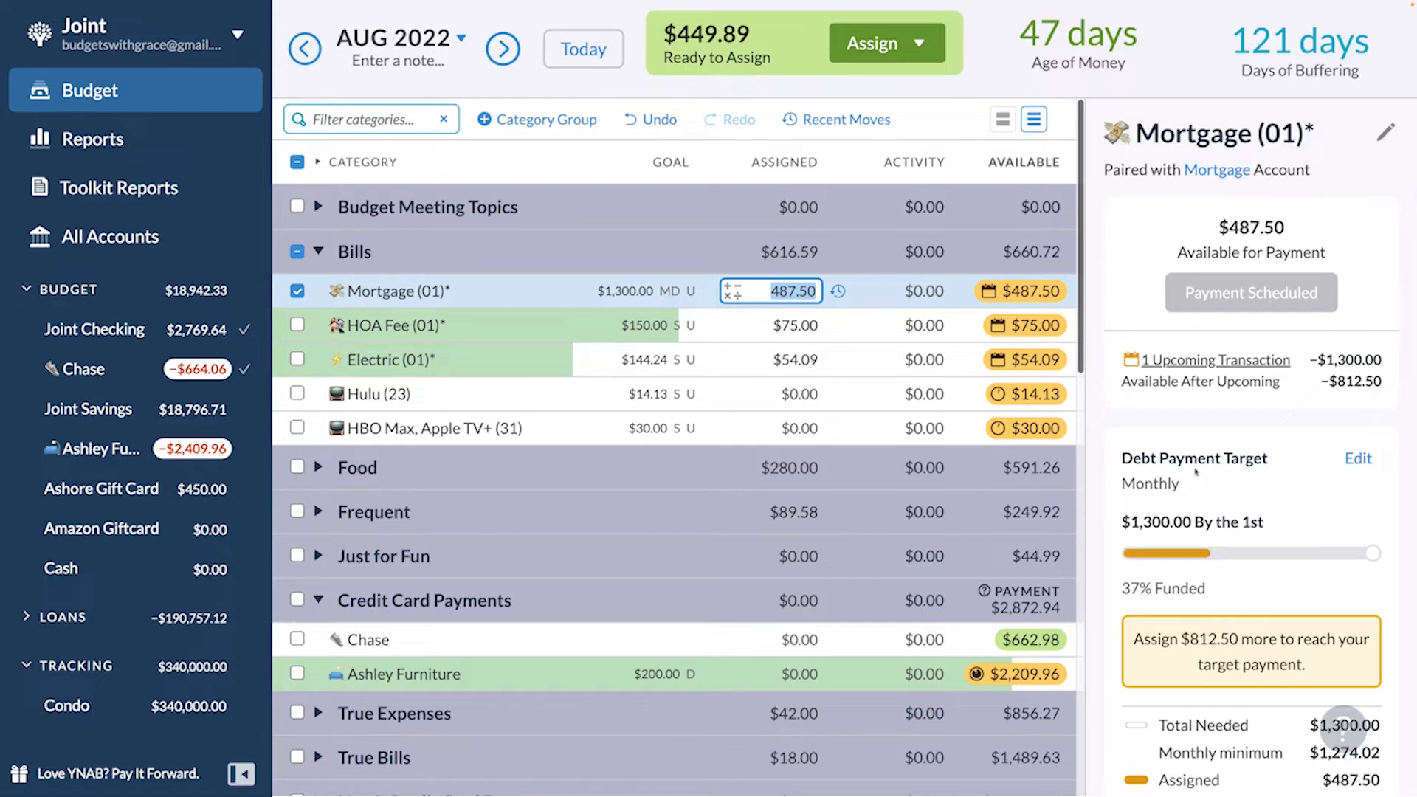
pyautogui.press('Right')
pyautogui.moveTo(777, 291); pyautogui.dragTo(881, 295)
pyautogui.press('super+a')
pyautogui.write('1300/2')
pyautogui.press('Return')
# - Check the money moves for HOA Fee, and set Electric's August assigned amount to half its target, 144.24/2
pyautogui.click(837, 326)
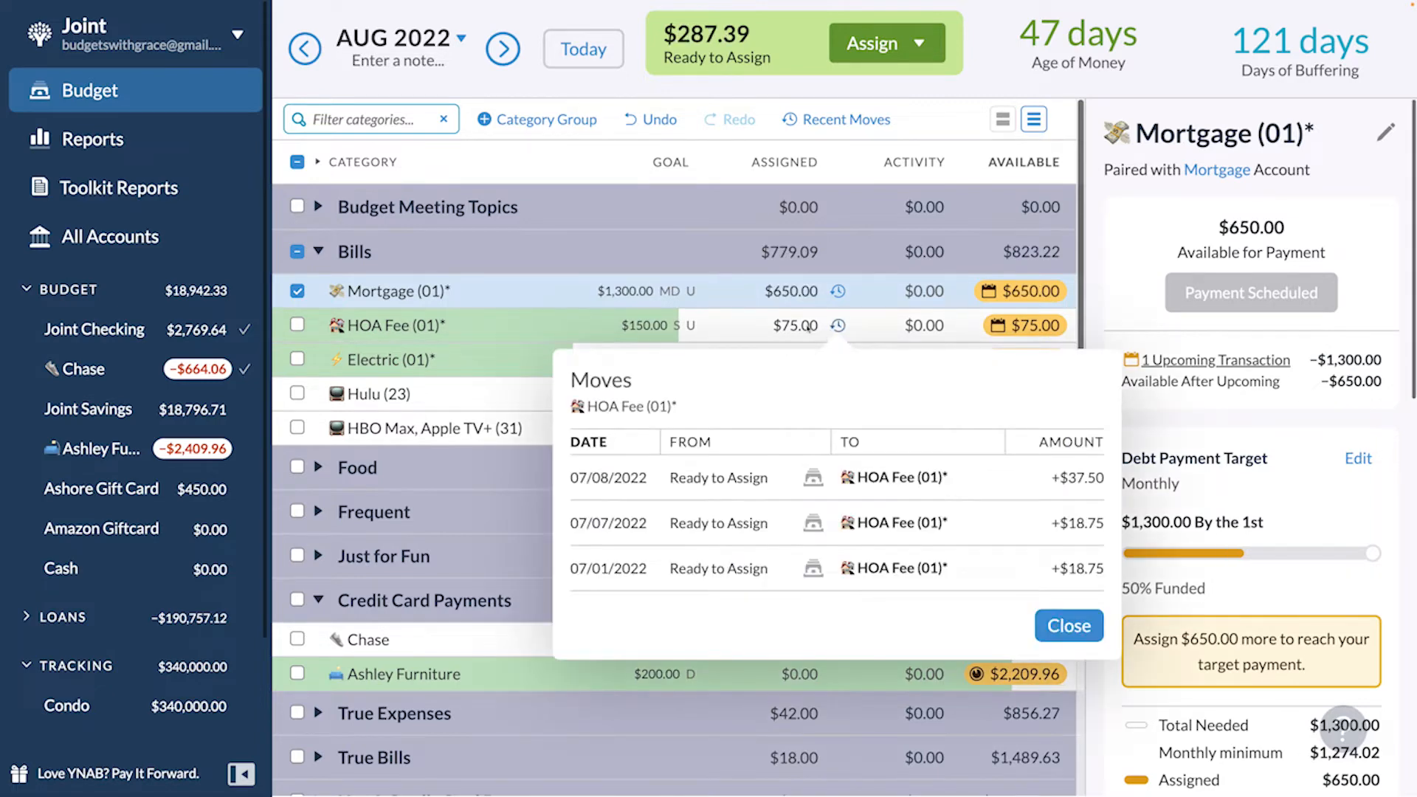
pyautogui.click(809, 326)
pyautogui.click(788, 359)
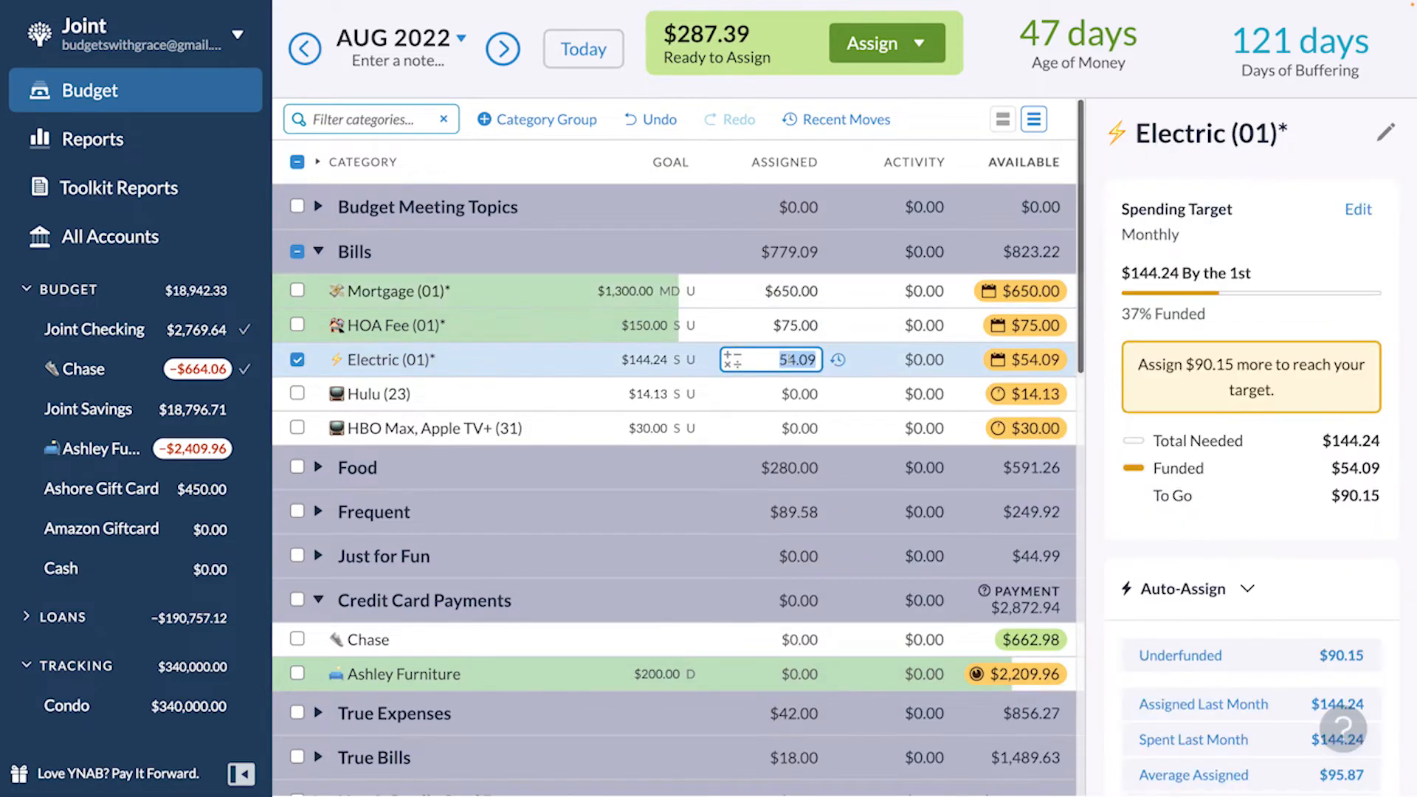
pyautogui.write('144.24/2')
pyautogui.scroll(-1, 675, 487)
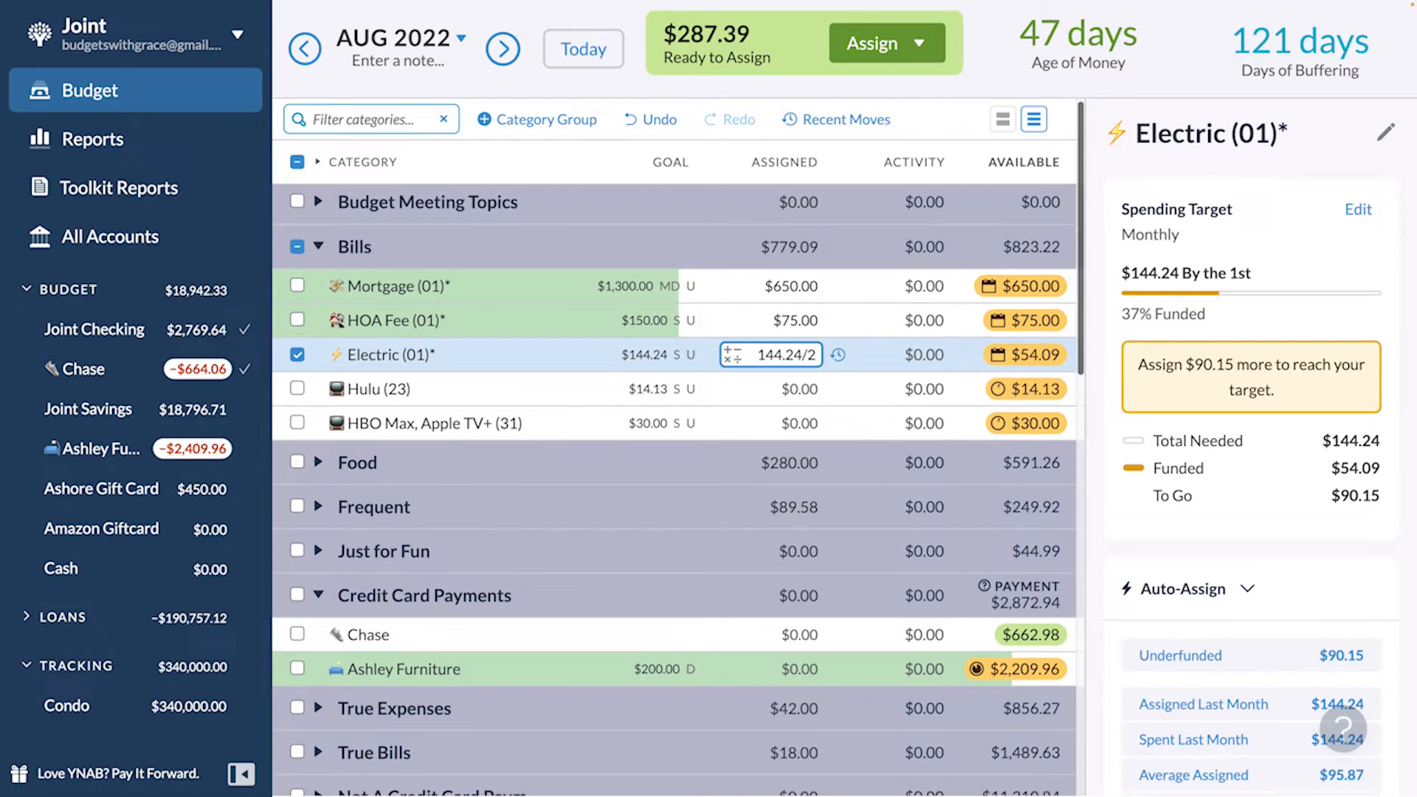
pyautogui.press('Return')
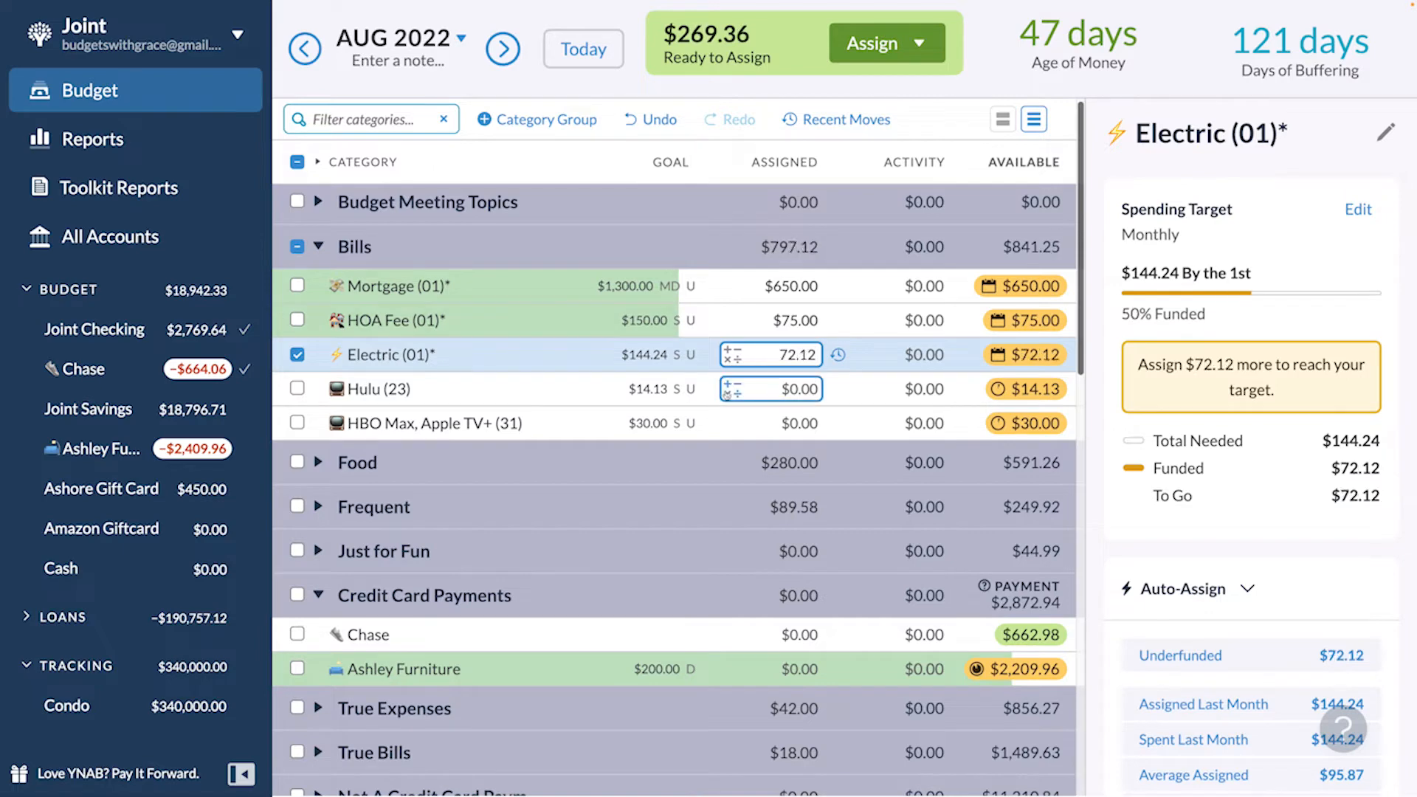
pyautogui.click(296, 355)
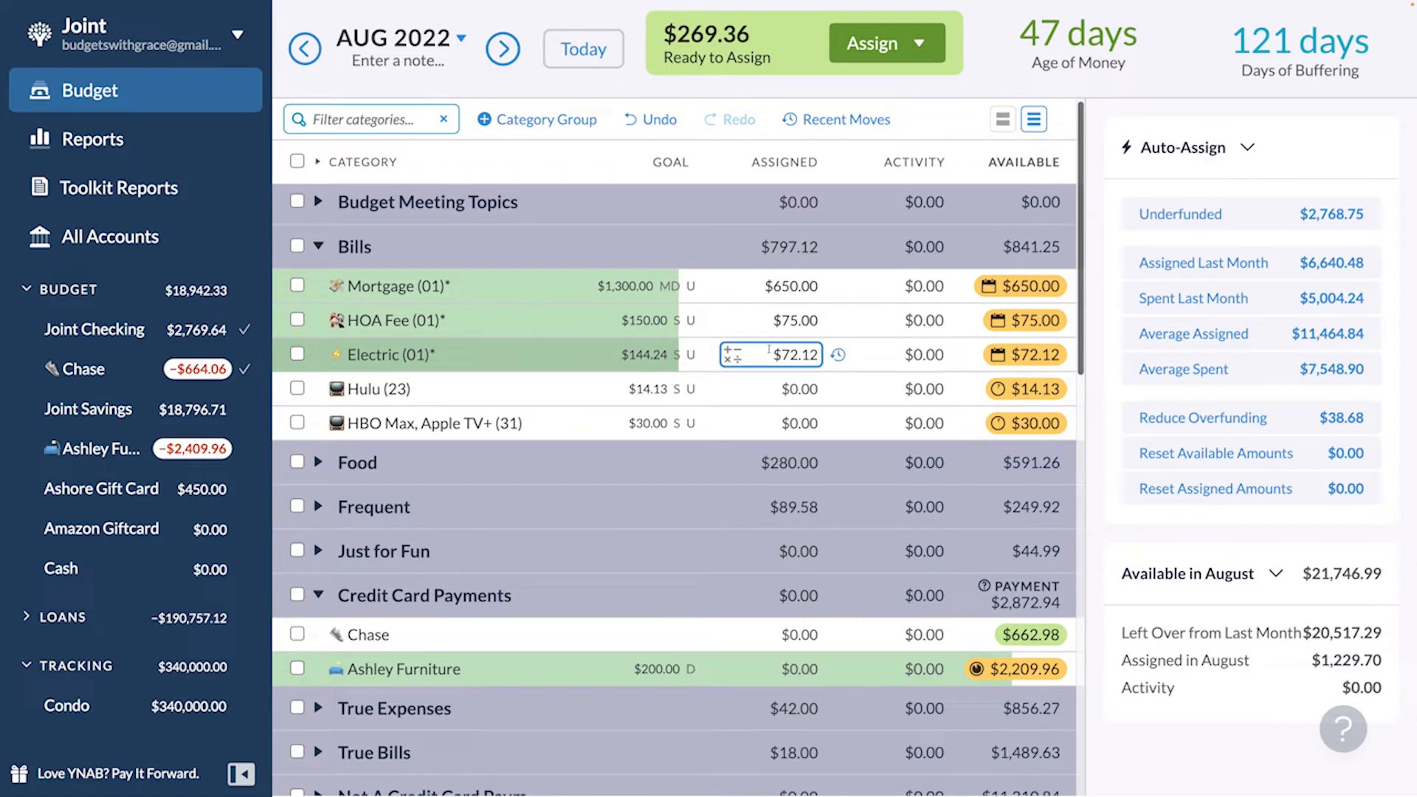
# - Assign $14.13 to Hulu and $30 to HBO Max, Apple TV+ in August's Bills group
pyautogui.click(799, 389)
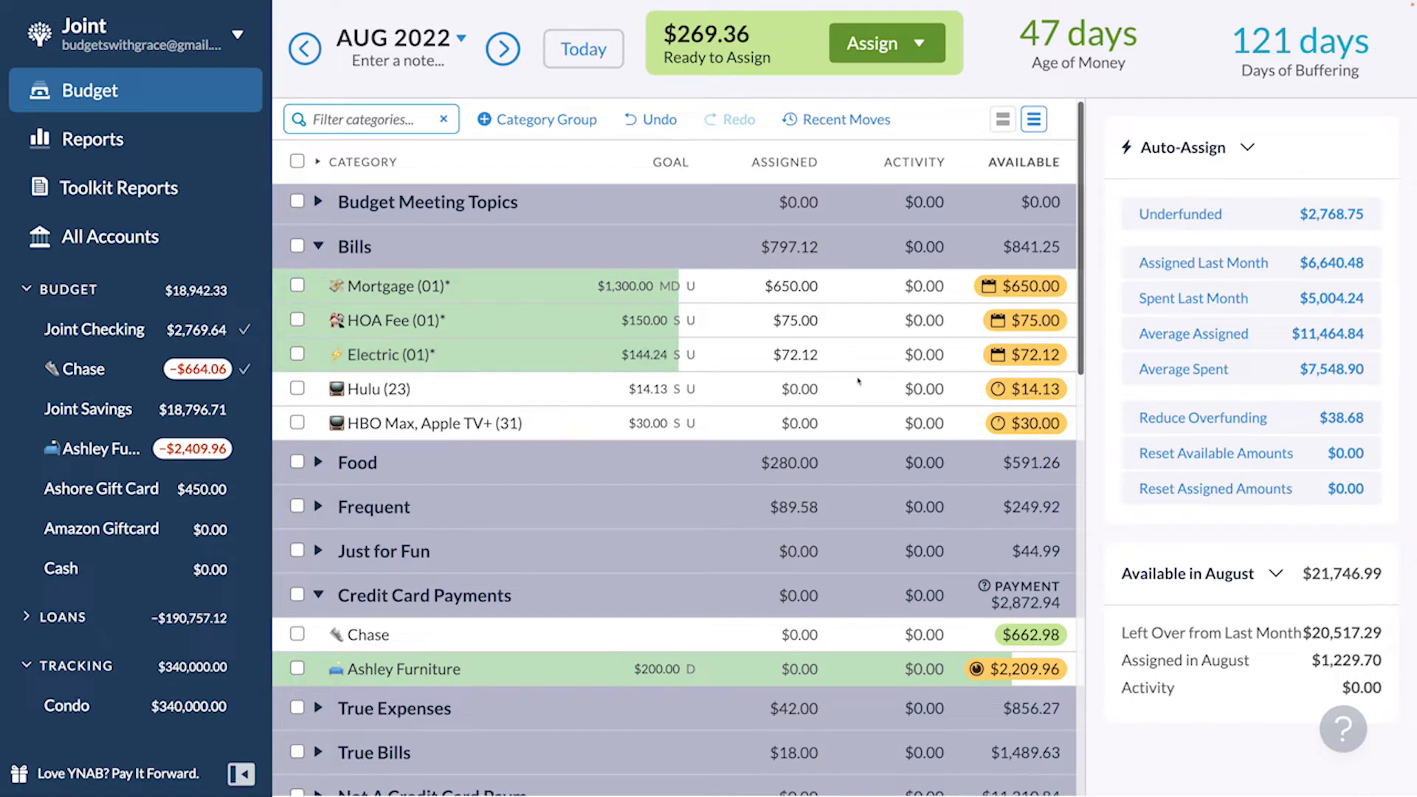
pyautogui.click(812, 389)
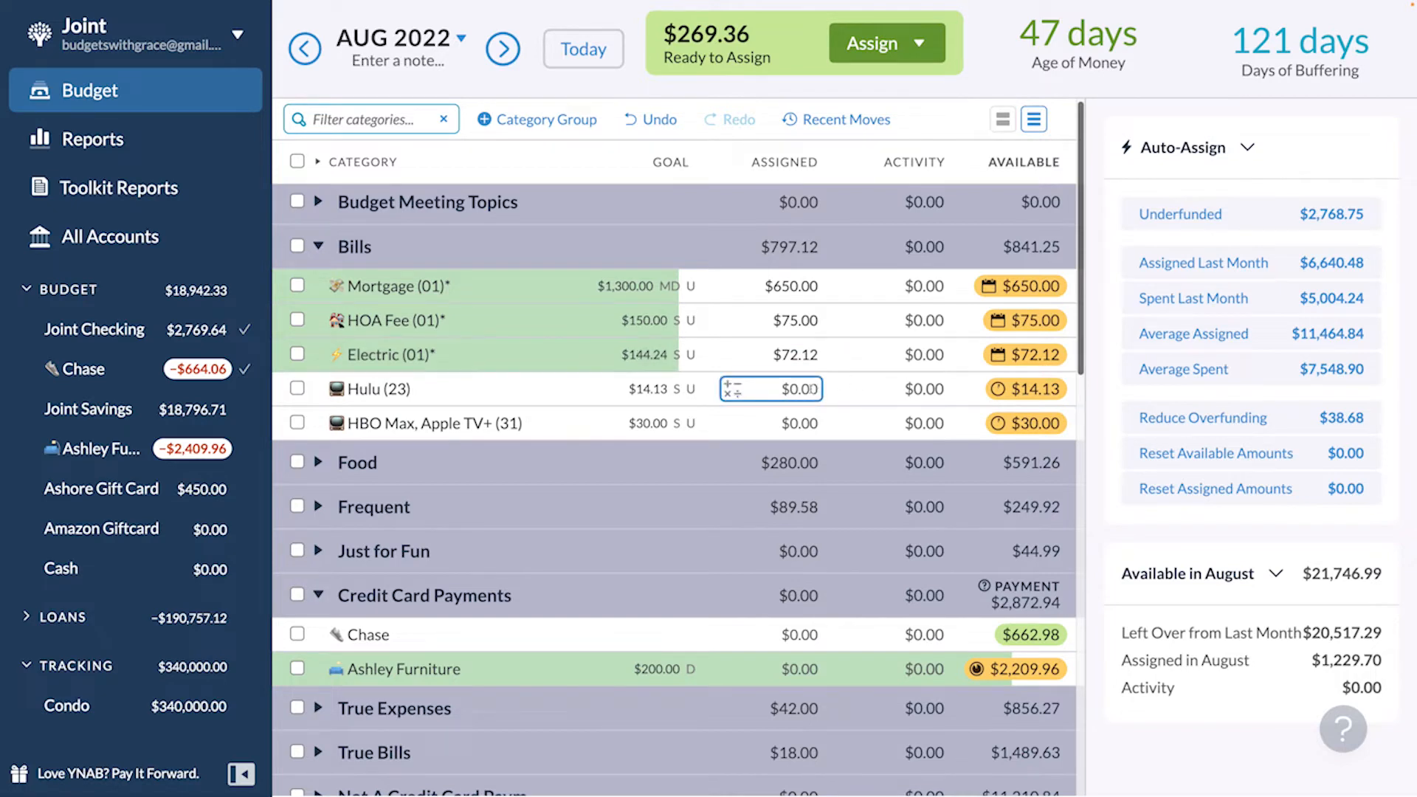
pyautogui.write('14.12')
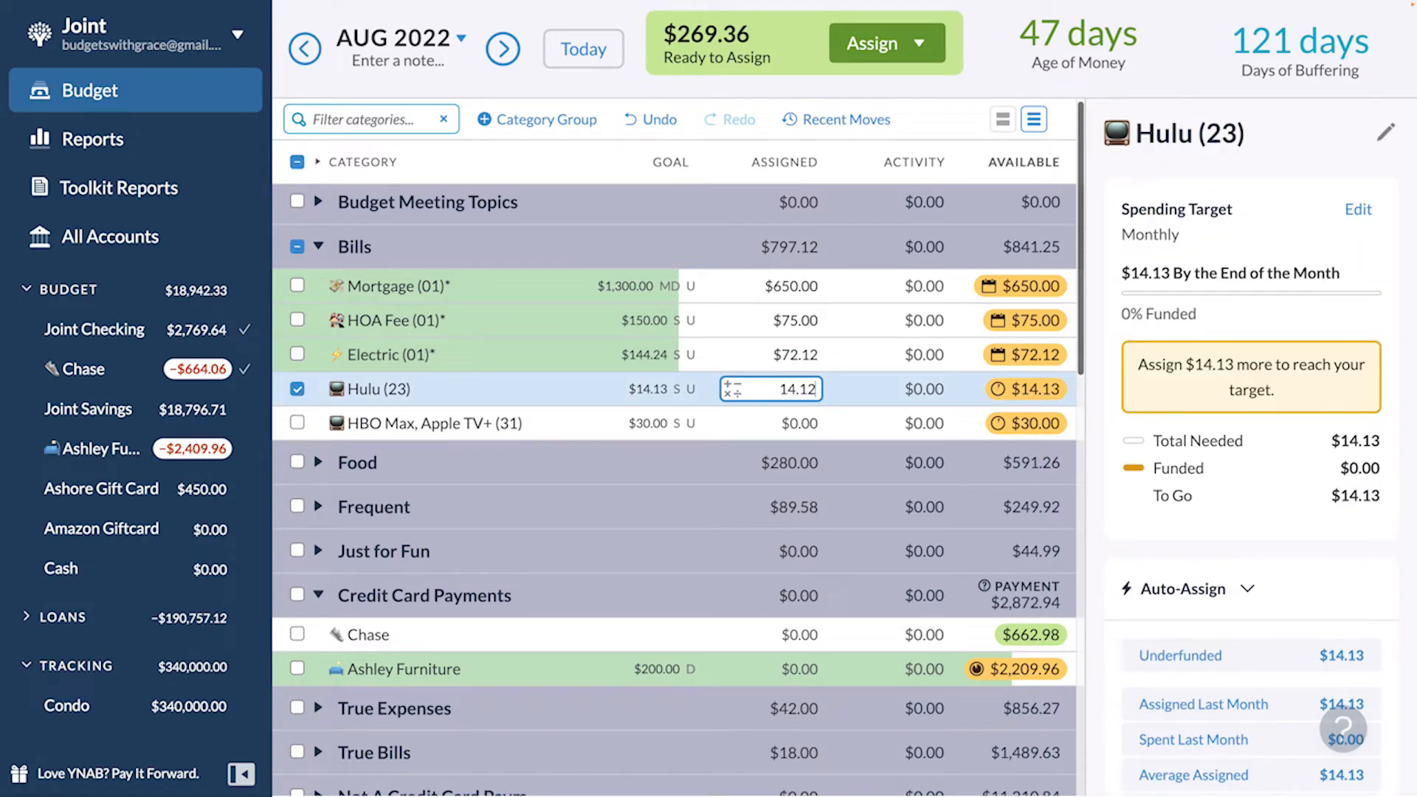
pyautogui.press('Return')
pyautogui.click(776, 429)
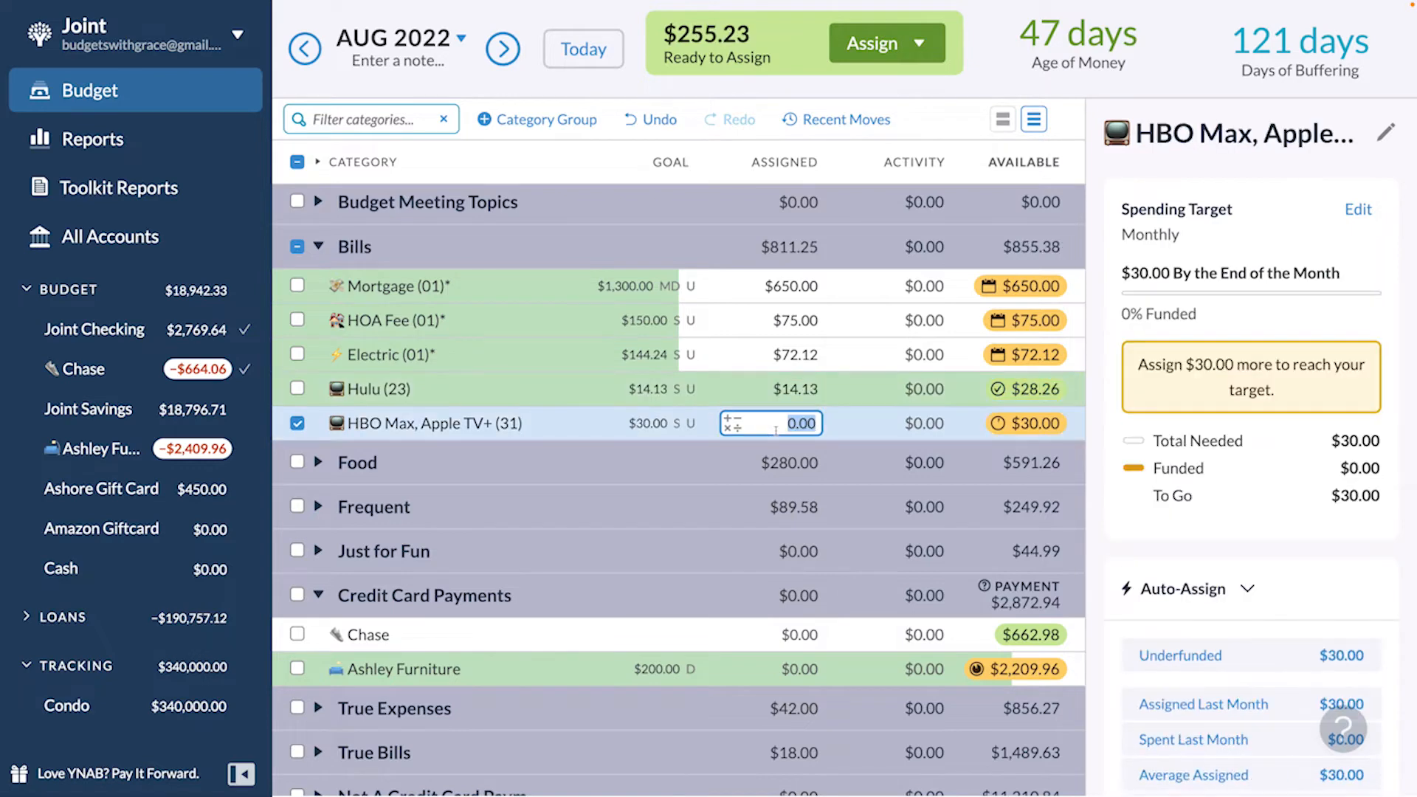
pyautogui.write('30')
pyautogui.press('Return')
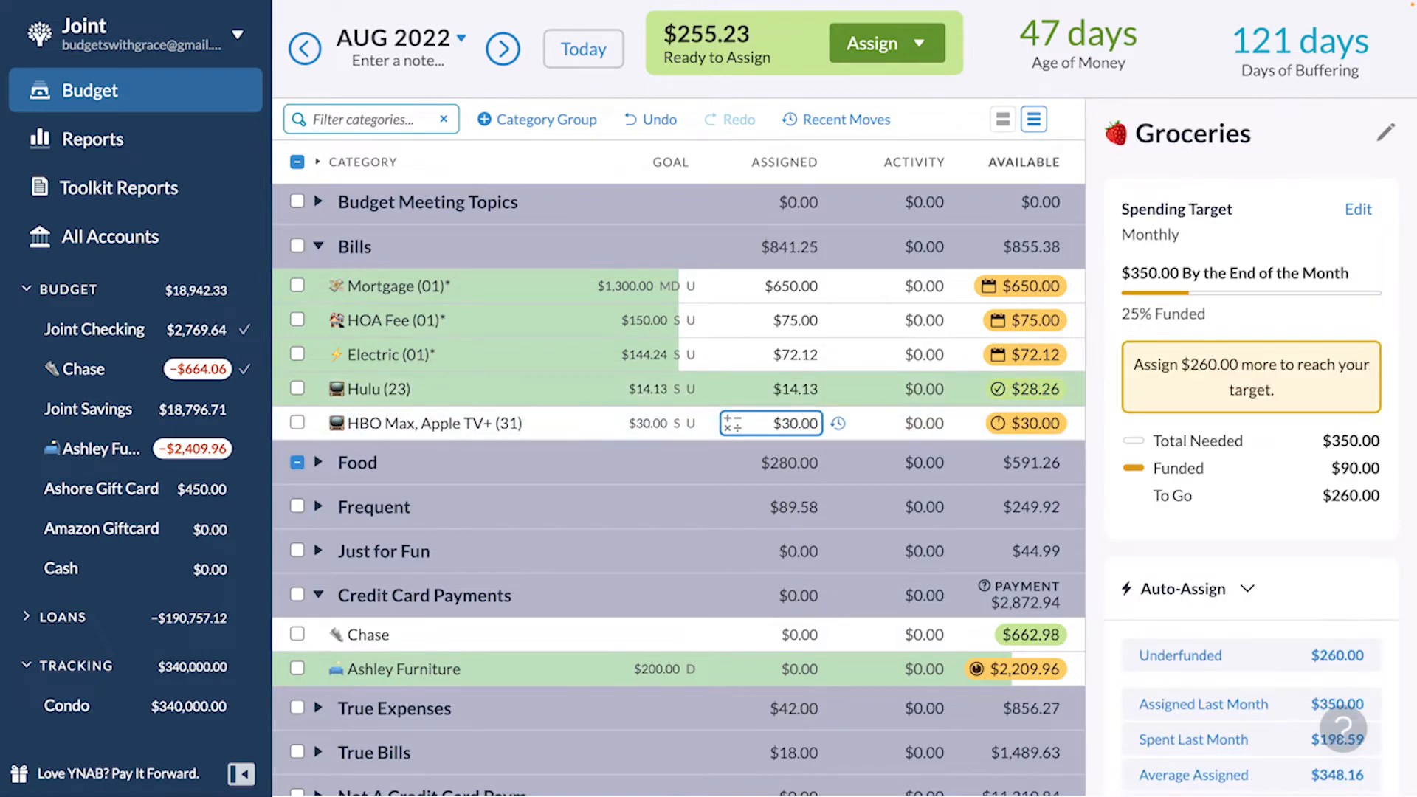
pyautogui.press('Escape')
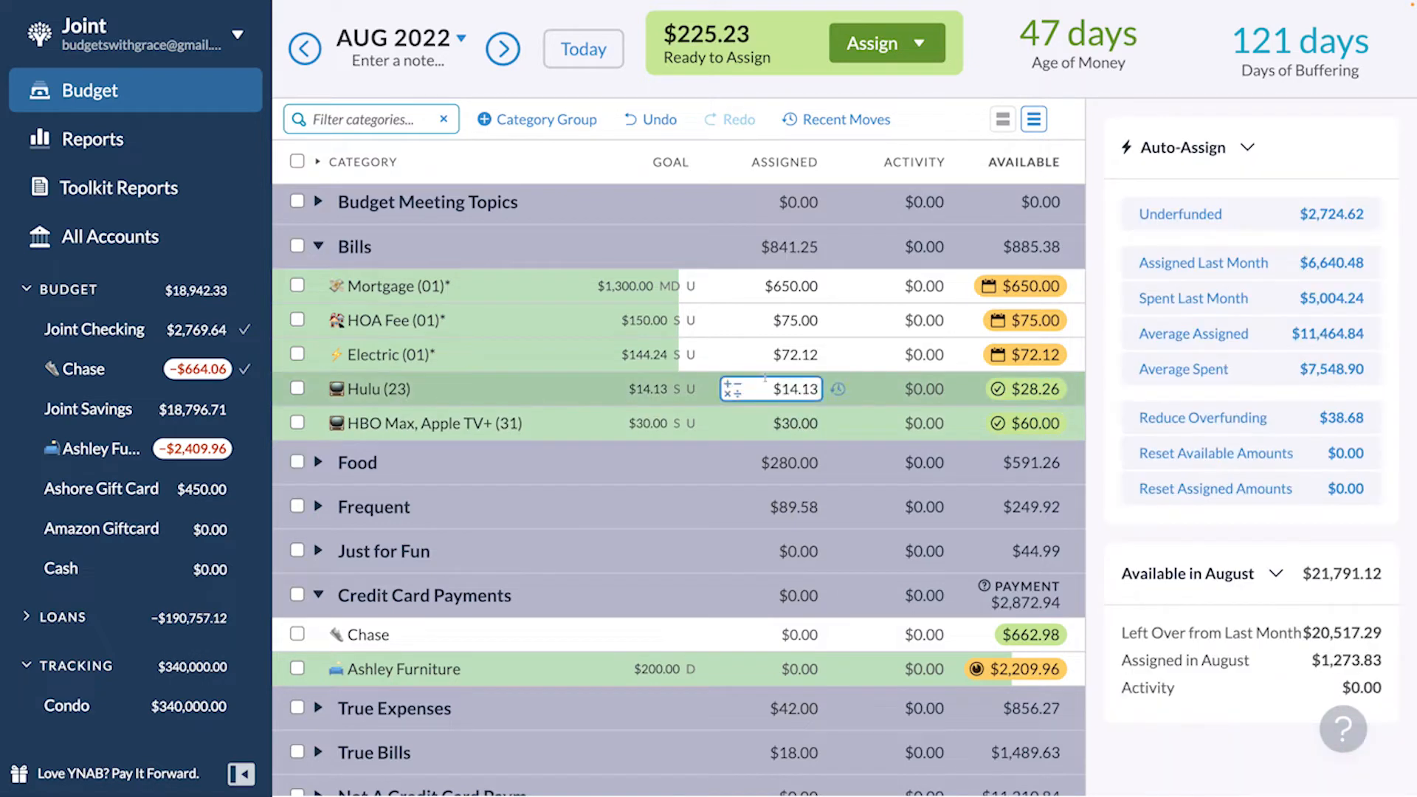
# - In the July 2022 budget, add an Internet category to the Bills group and place it between Electric and Hulu
pyautogui.moveTo(390, 248)
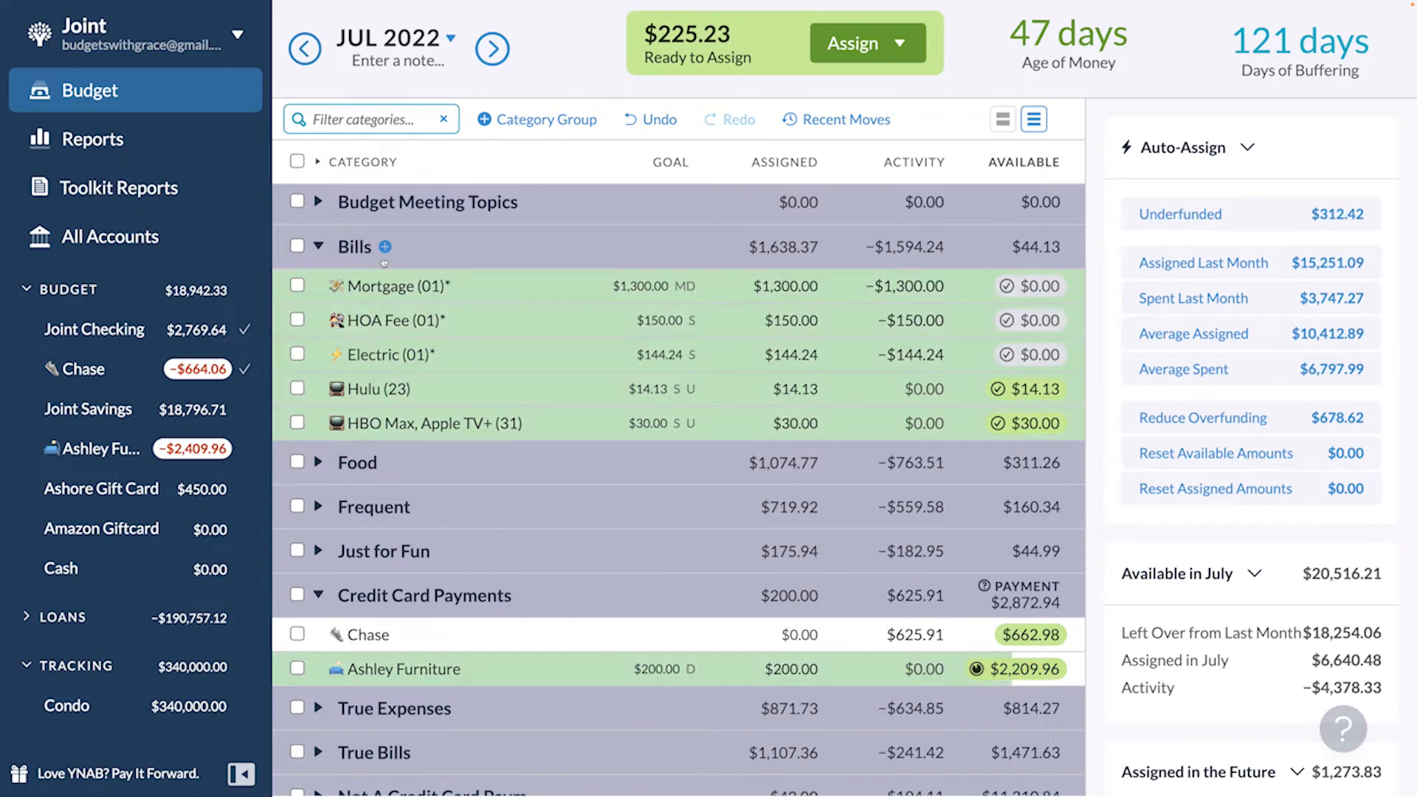
pyautogui.click(390, 248)
pyautogui.write('Internet')
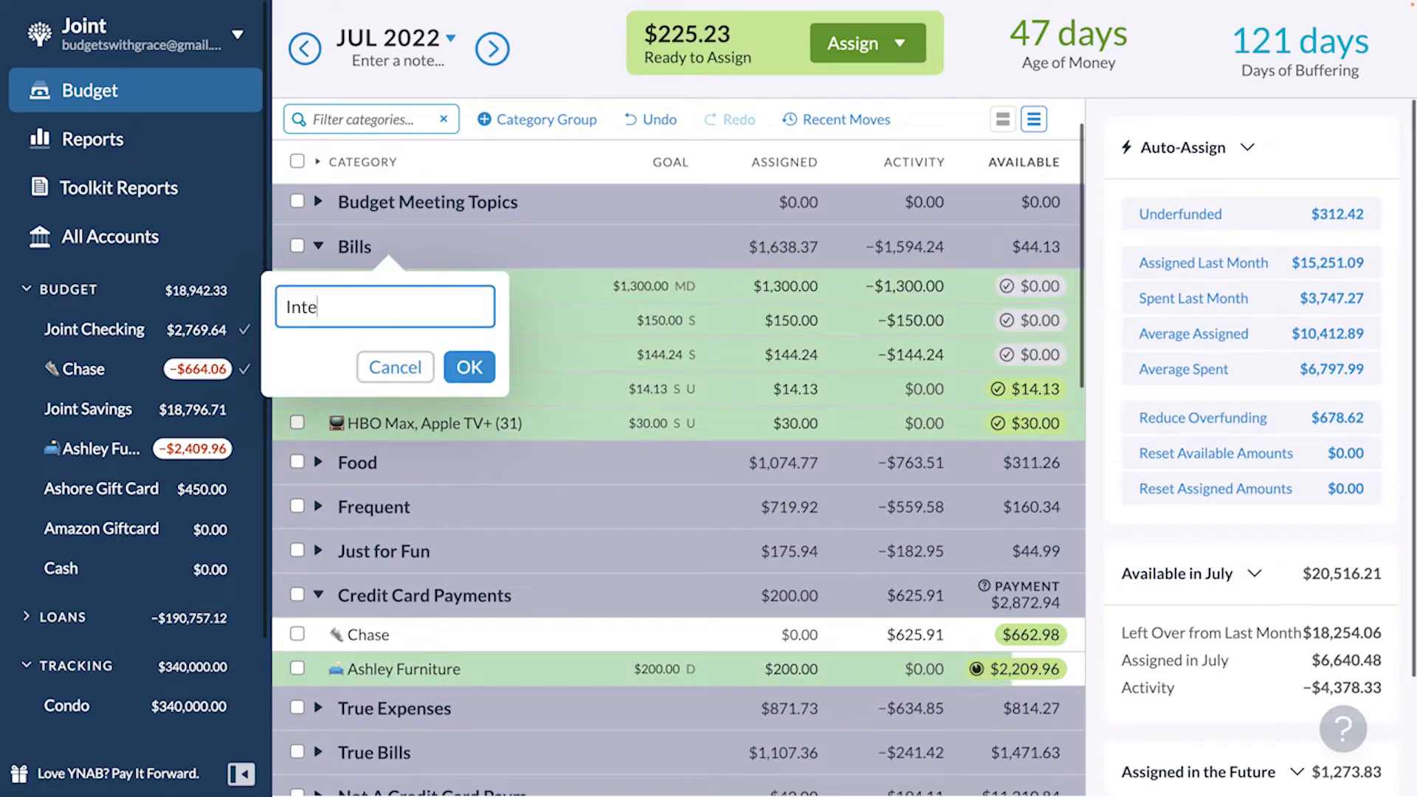
pyautogui.click(470, 367)
pyautogui.moveTo(431, 287); pyautogui.dragTo(520, 394)
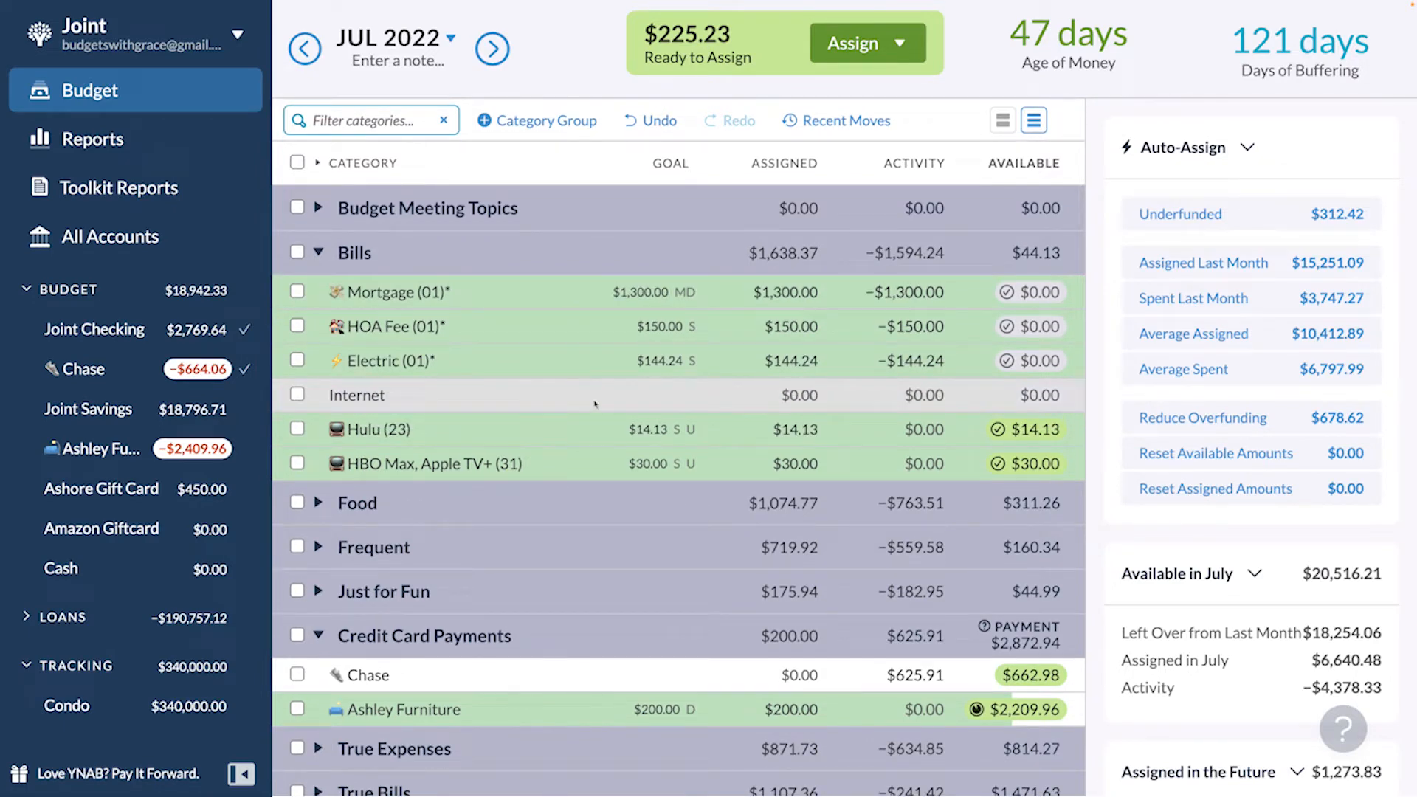
# - Check the Chase account for new bank transactions to import and look through its scheduled transactions
pyautogui.click(83, 369)
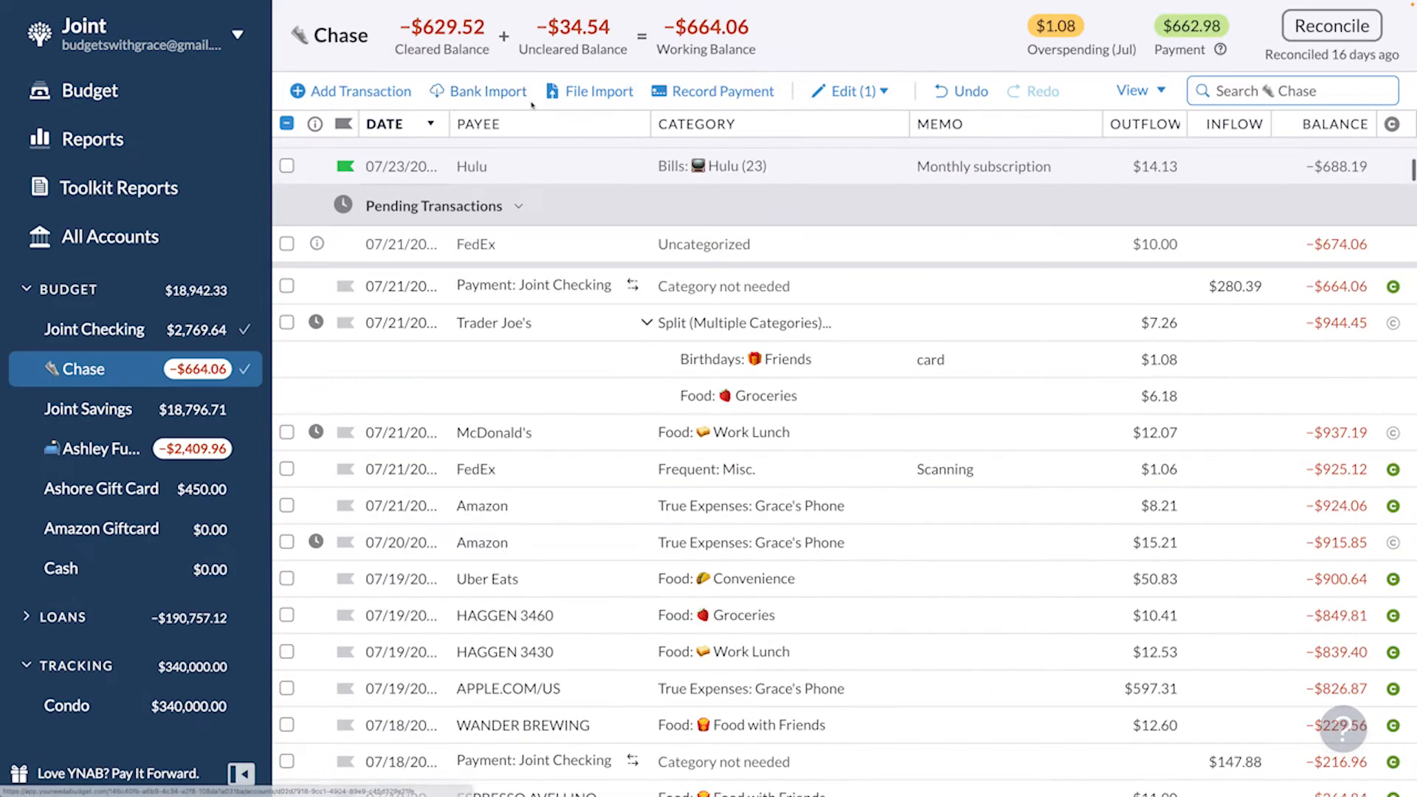
pyautogui.click(478, 94)
pyautogui.scroll(6, 443, 295)
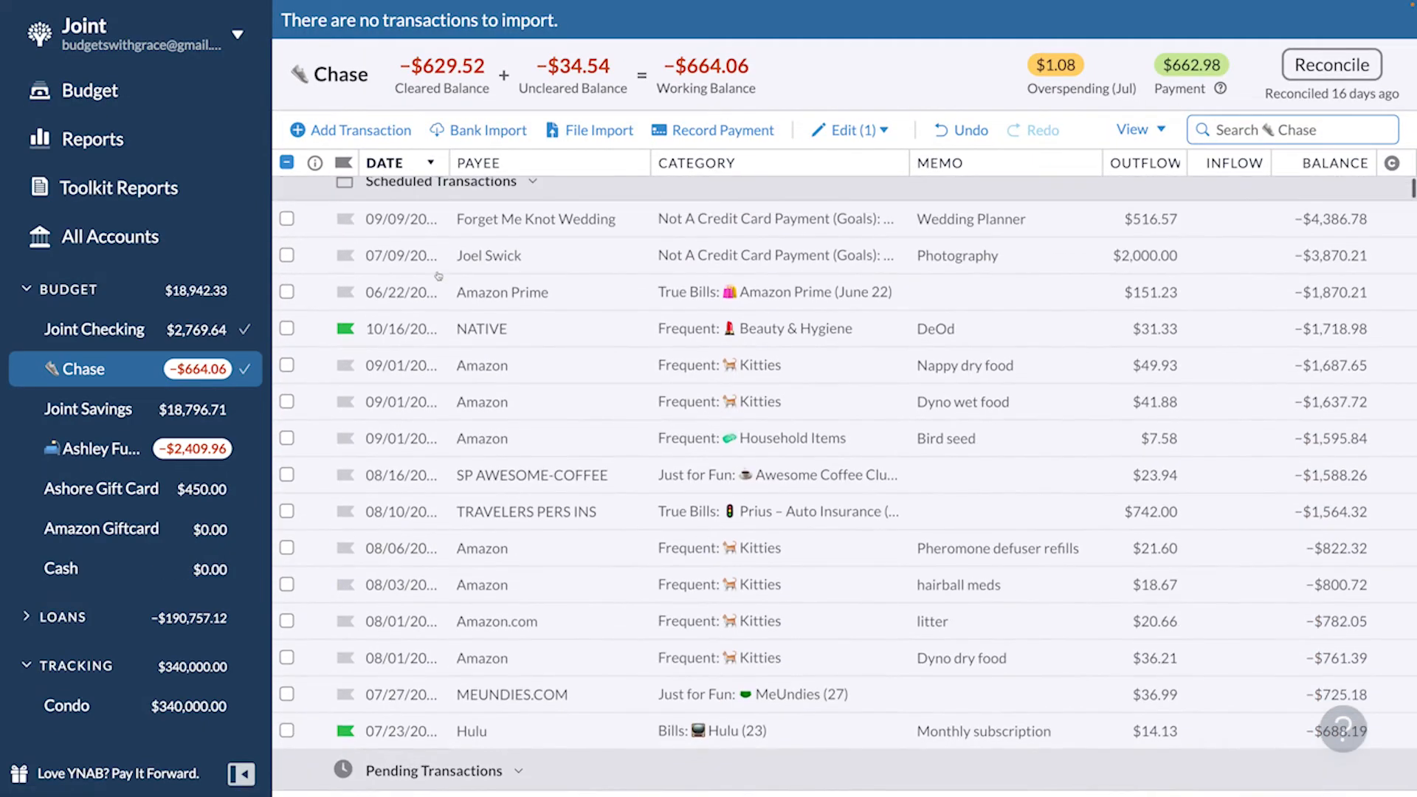
# - Return to the July budget and assign $21 to the new Internet category in Bills
pyautogui.click(89, 90)
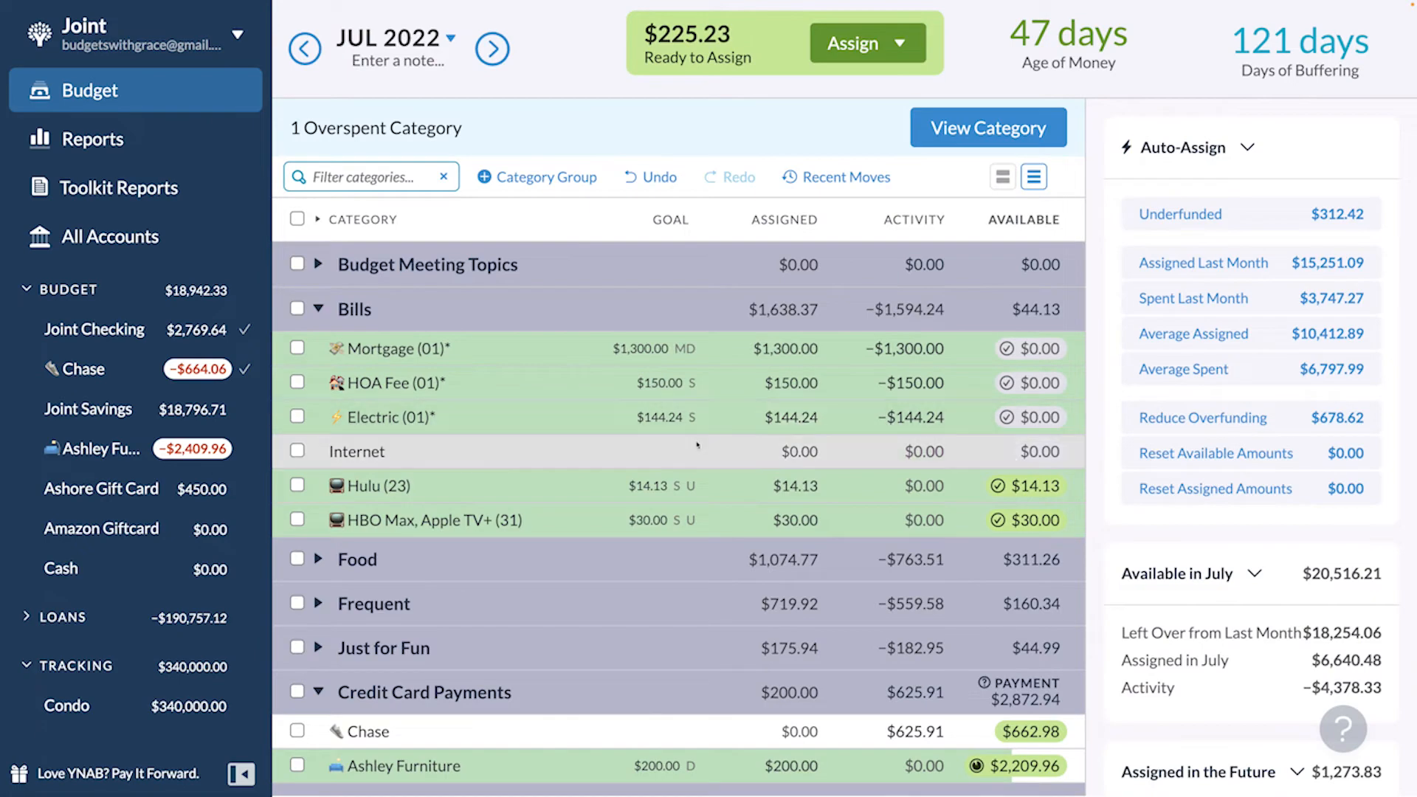
pyautogui.click(782, 447)
pyautogui.write('21')
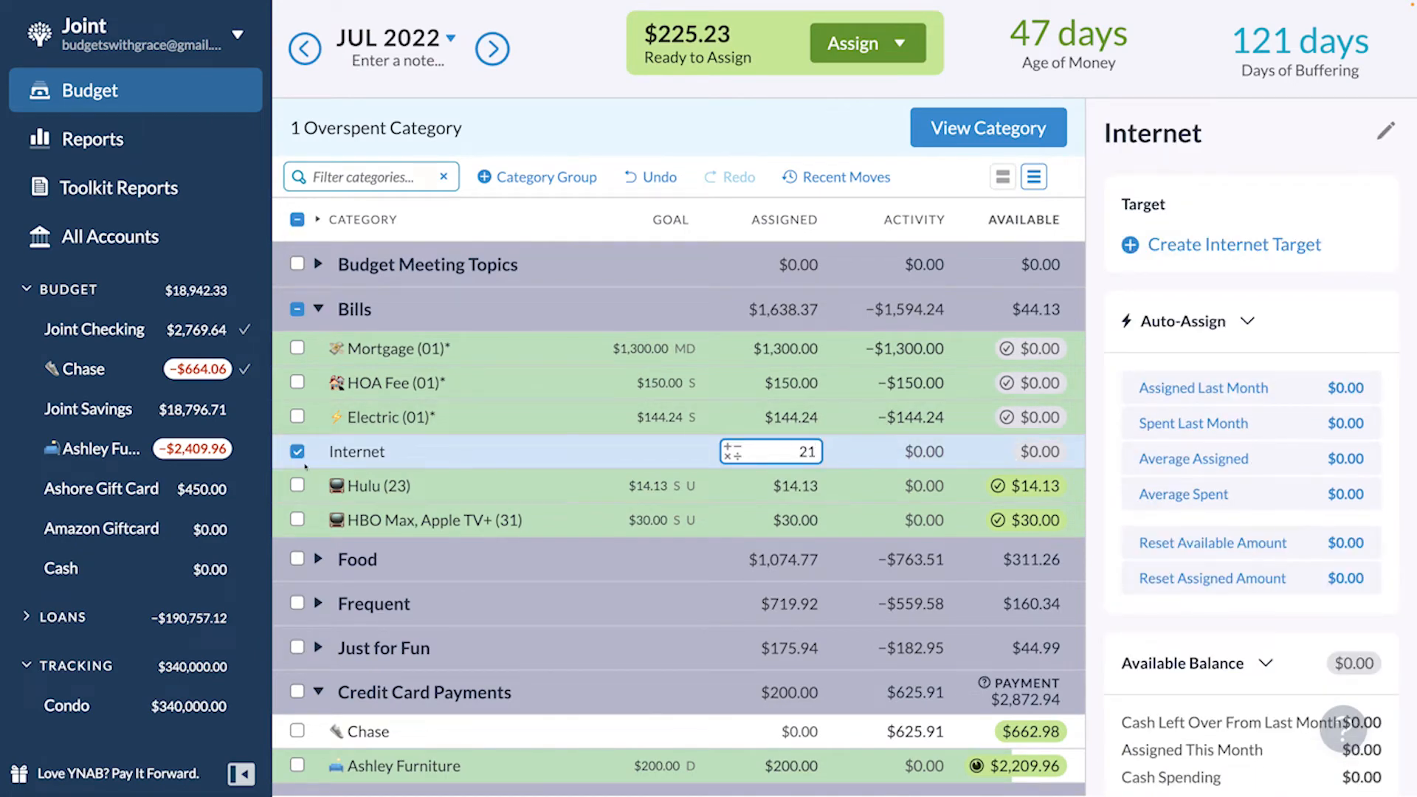
pyautogui.press('Return')
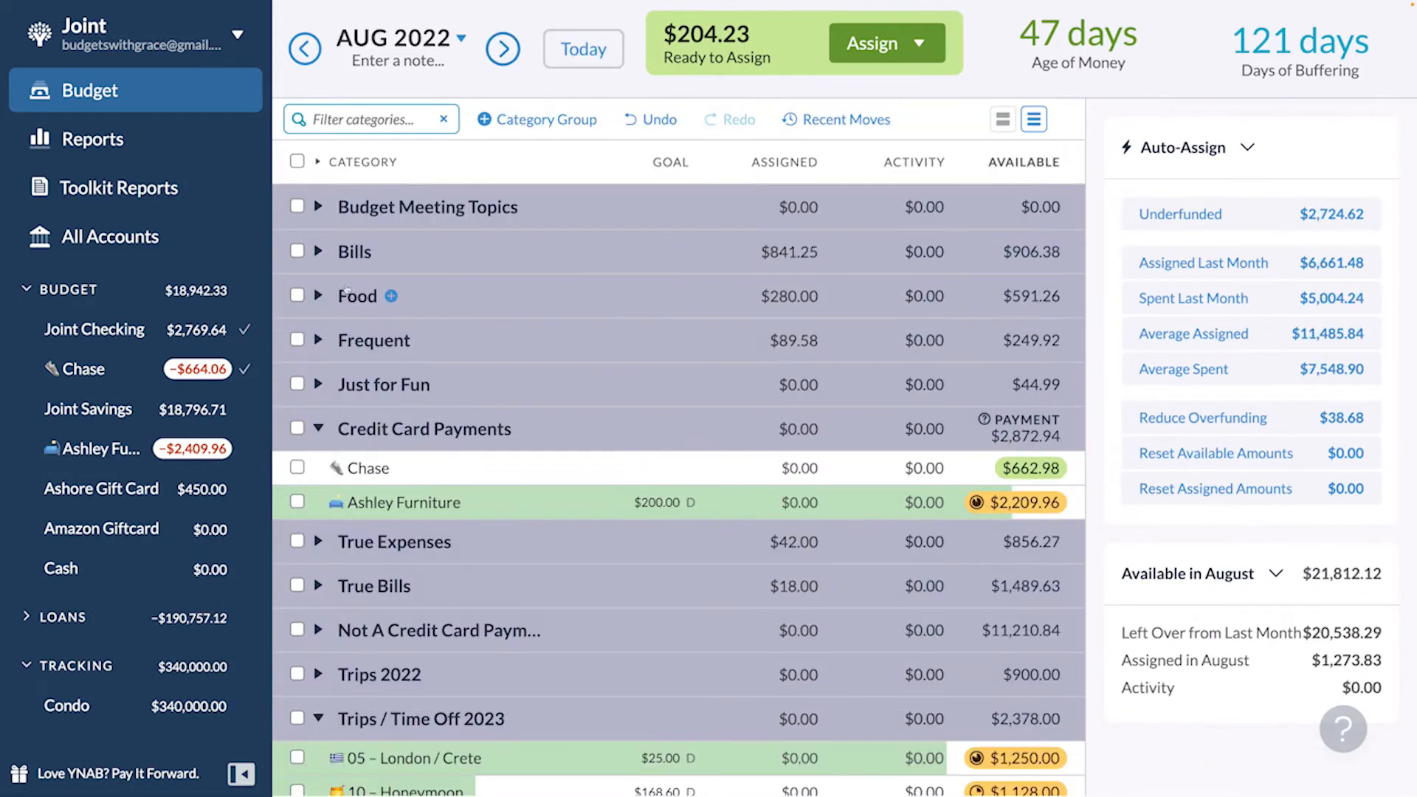
# - Assign $10 to the Internet category in August's Bills group and look over the Food group's categories
pyautogui.click(318, 251)
pyautogui.click(730, 366)
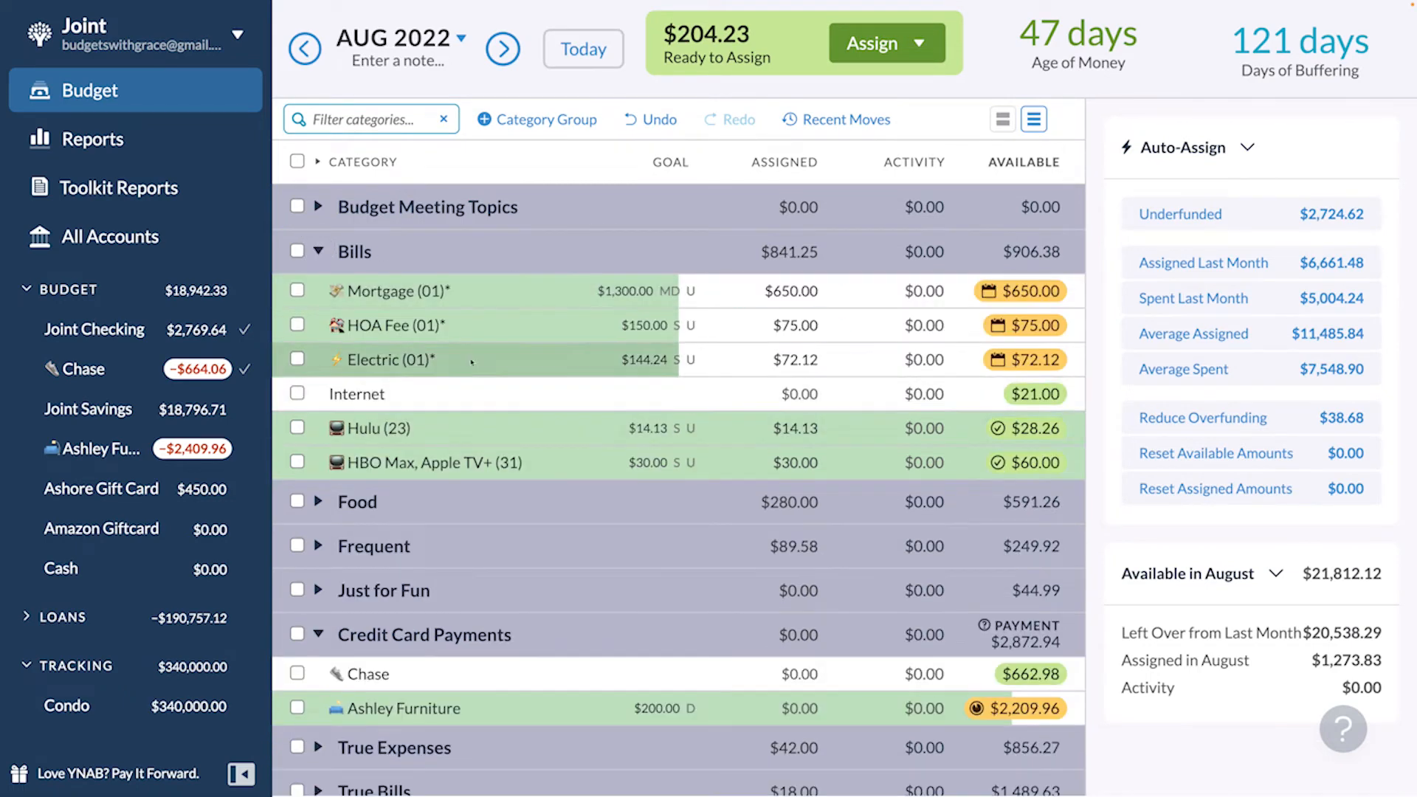
pyautogui.click(773, 324)
pyautogui.click(782, 393)
pyautogui.write('10')
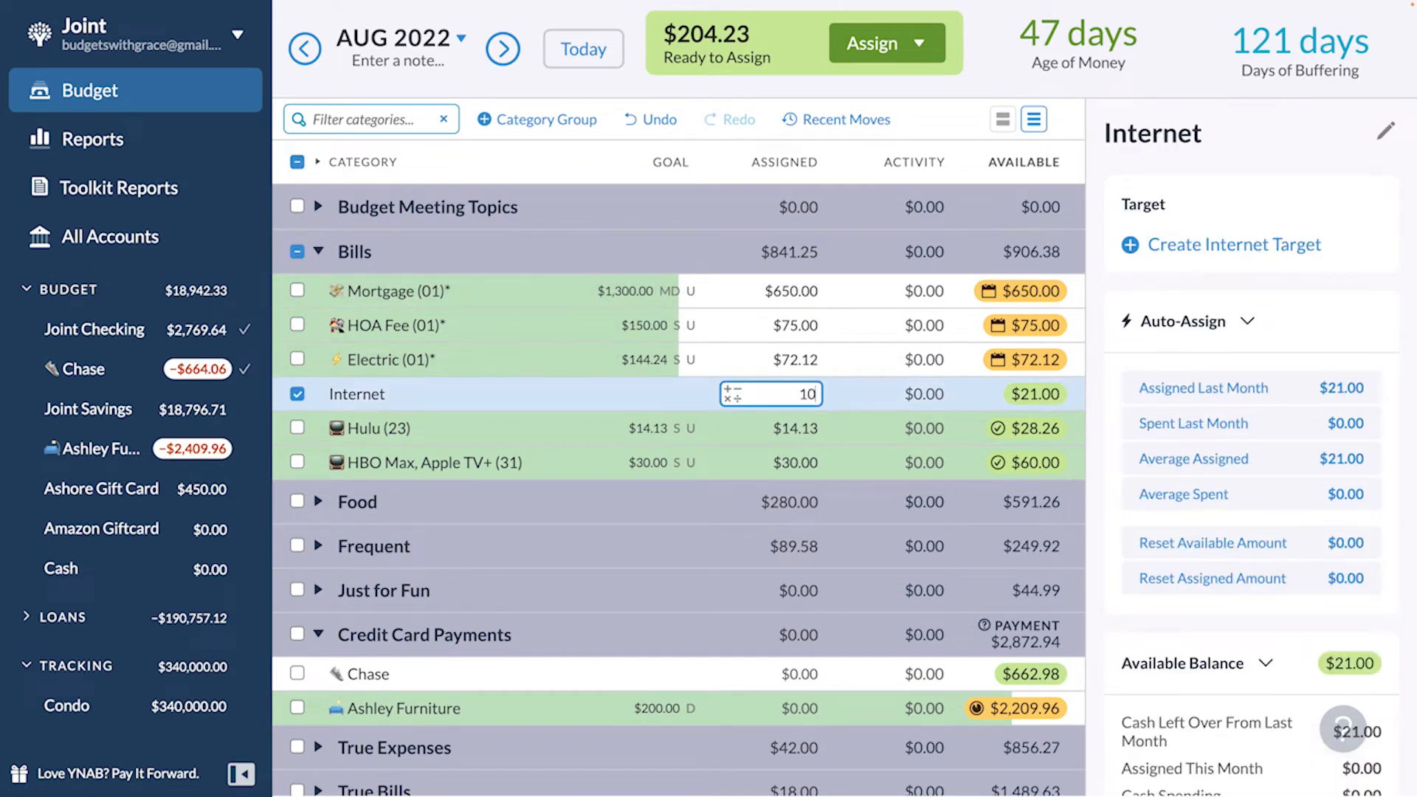
pyautogui.press('Return')
pyautogui.press('Escape')
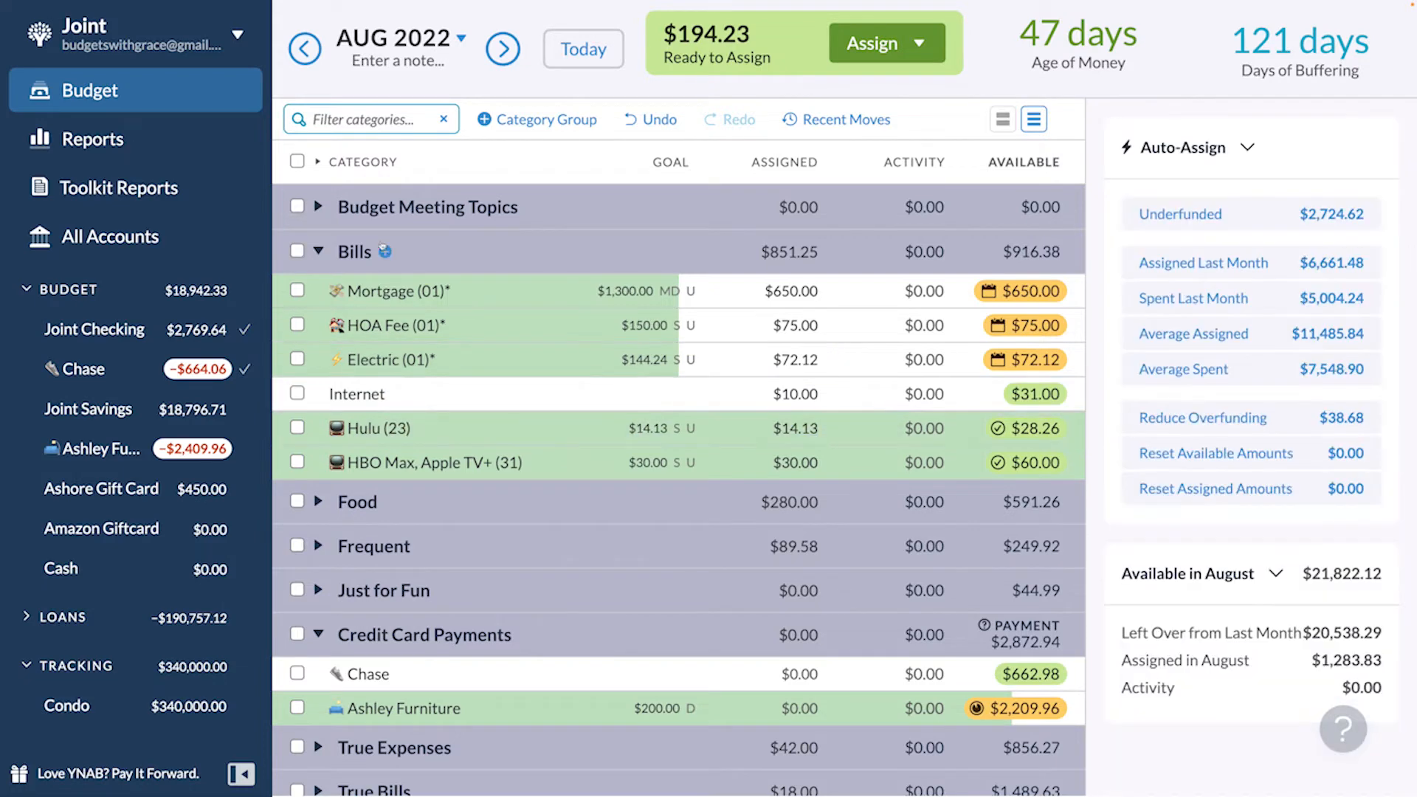
pyautogui.click(318, 251)
pyautogui.click(318, 295)
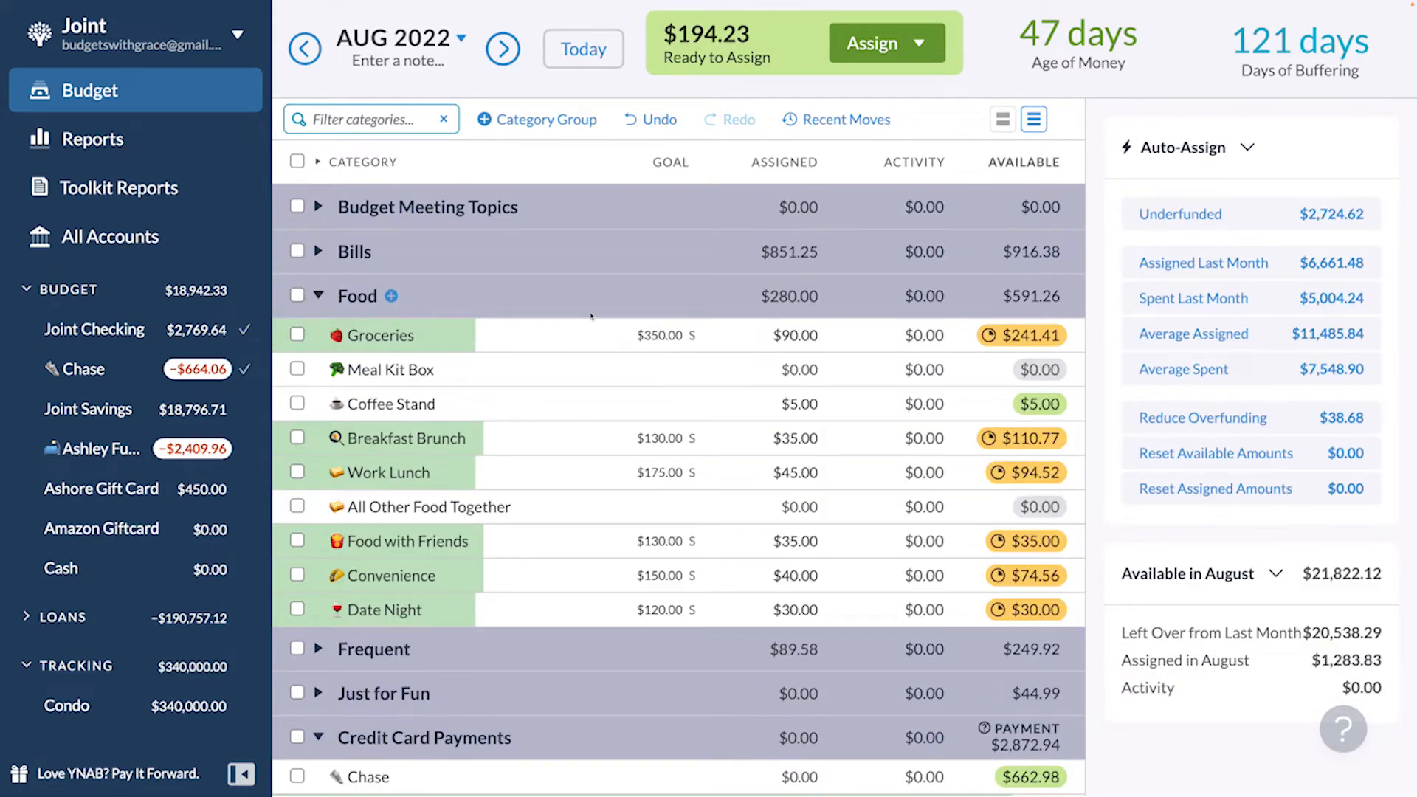
pyautogui.click(318, 295)
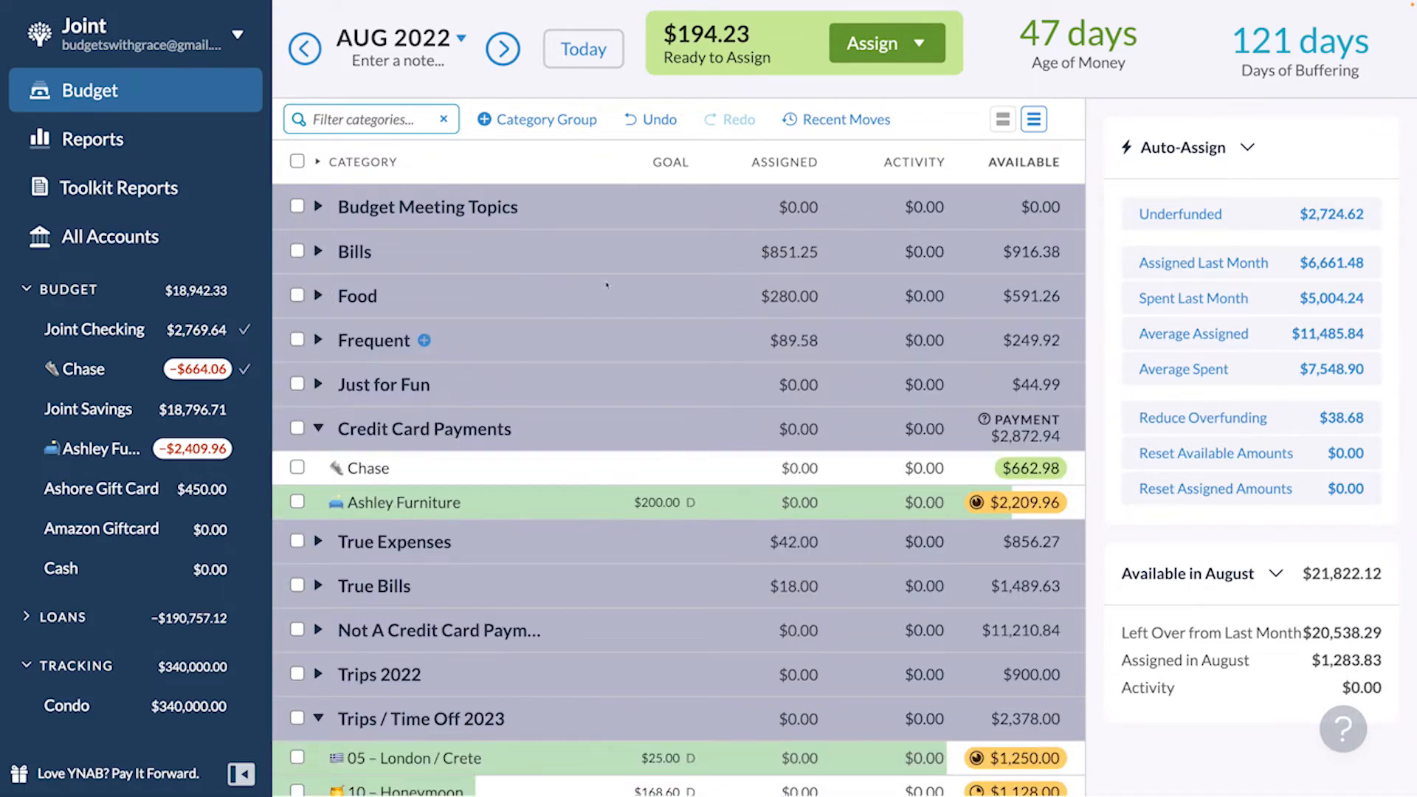
pyautogui.click(304, 48)
pyautogui.click(813, 557)
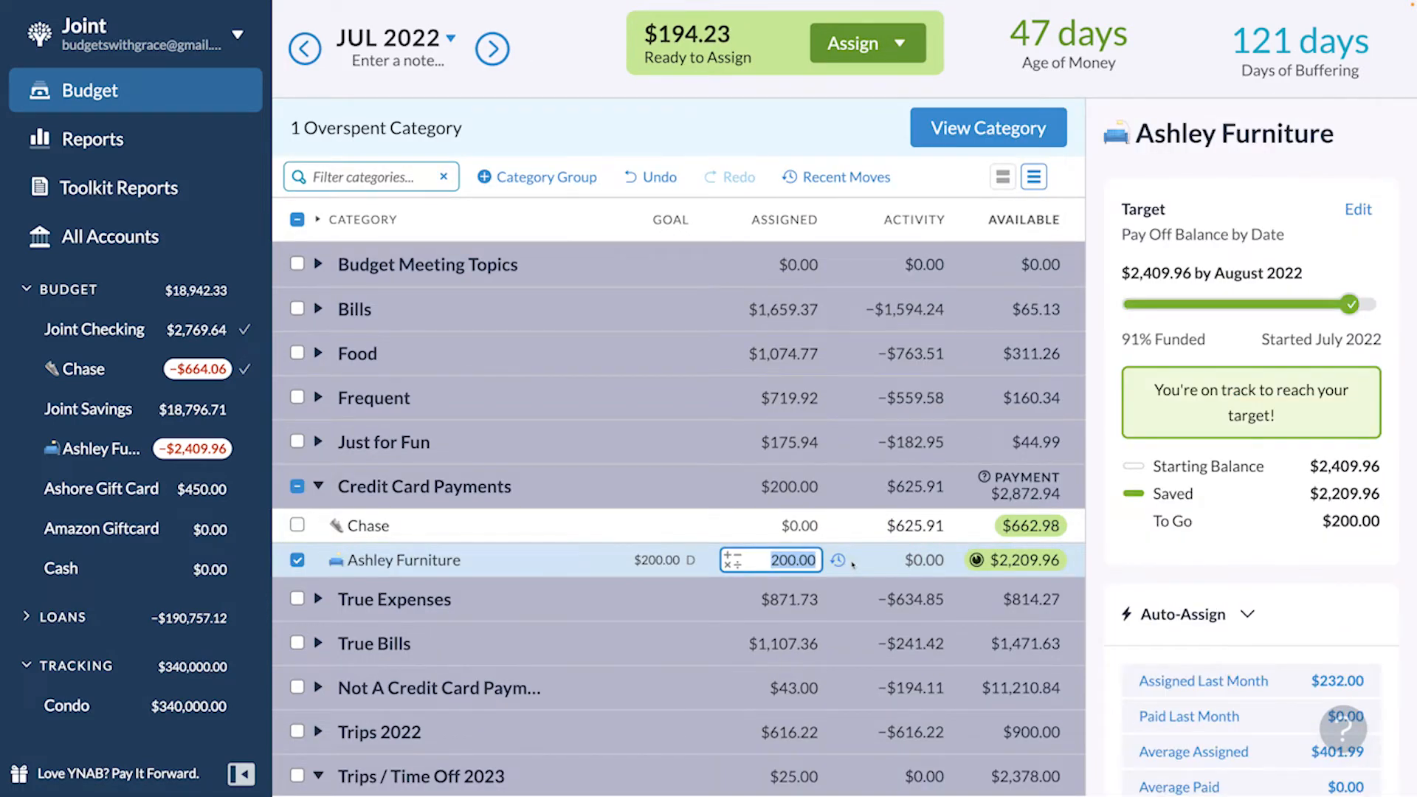
pyautogui.press('Right')
pyautogui.write('+1')
pyautogui.press('Escape')
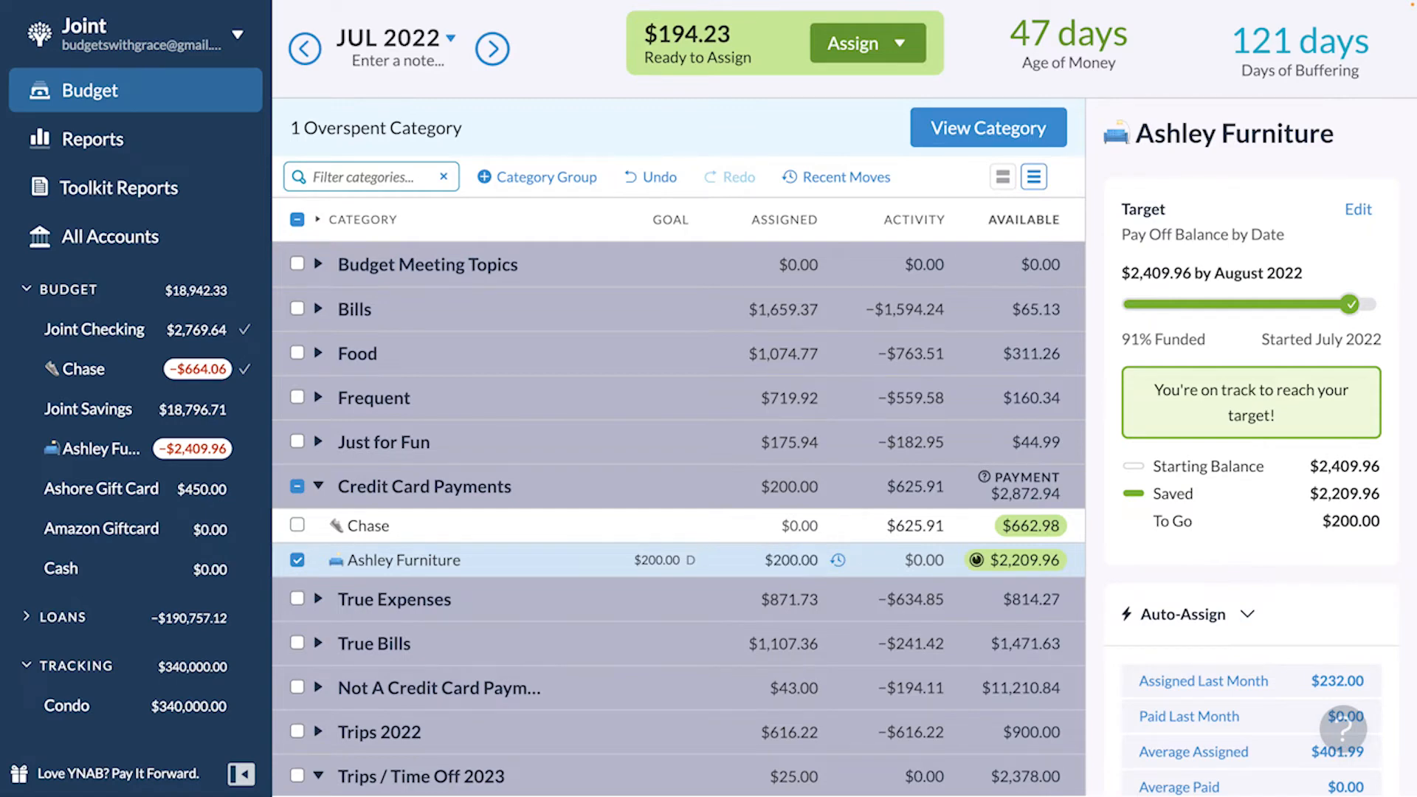
pyautogui.scroll(-3, 907, 672)
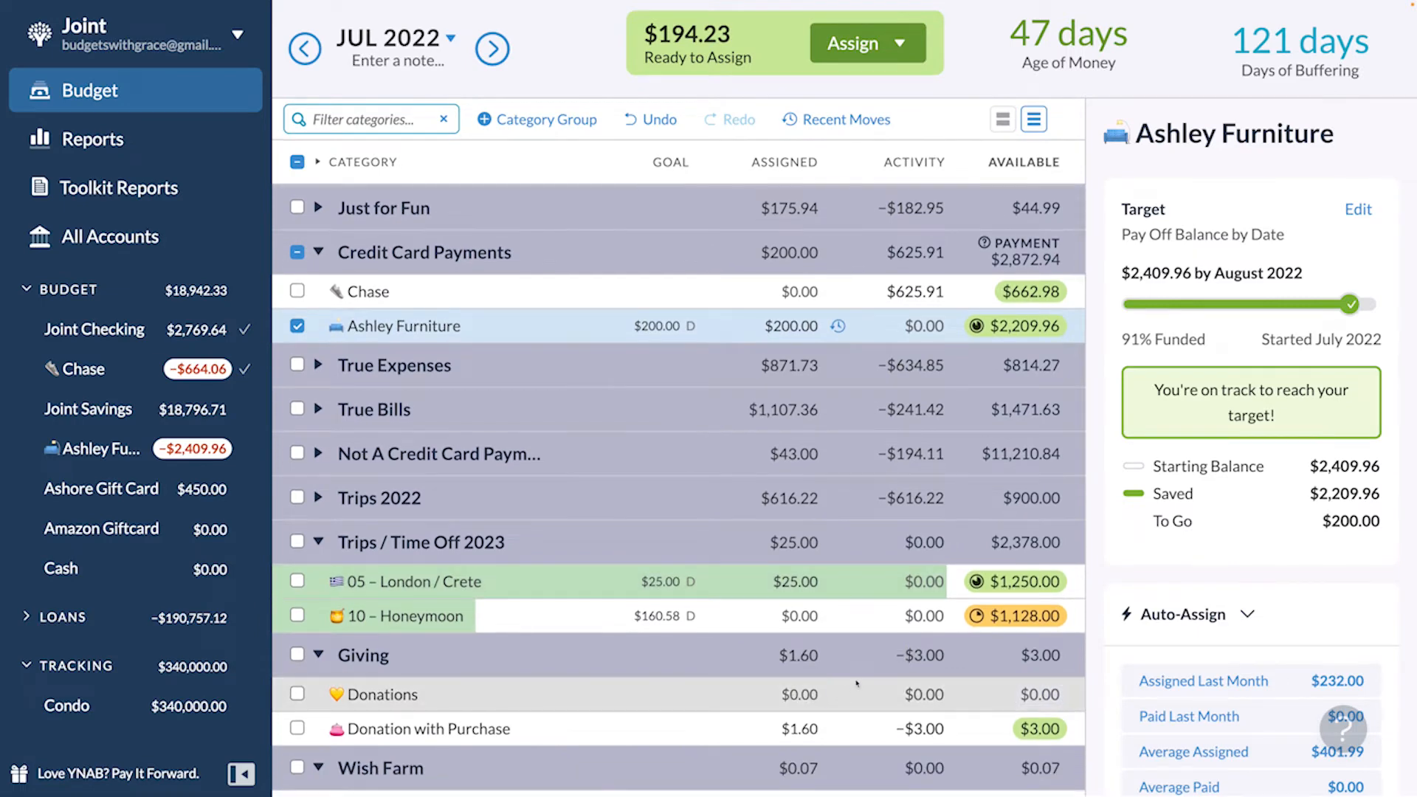
pyautogui.scroll(-1, 852, 686)
pyautogui.click(811, 545)
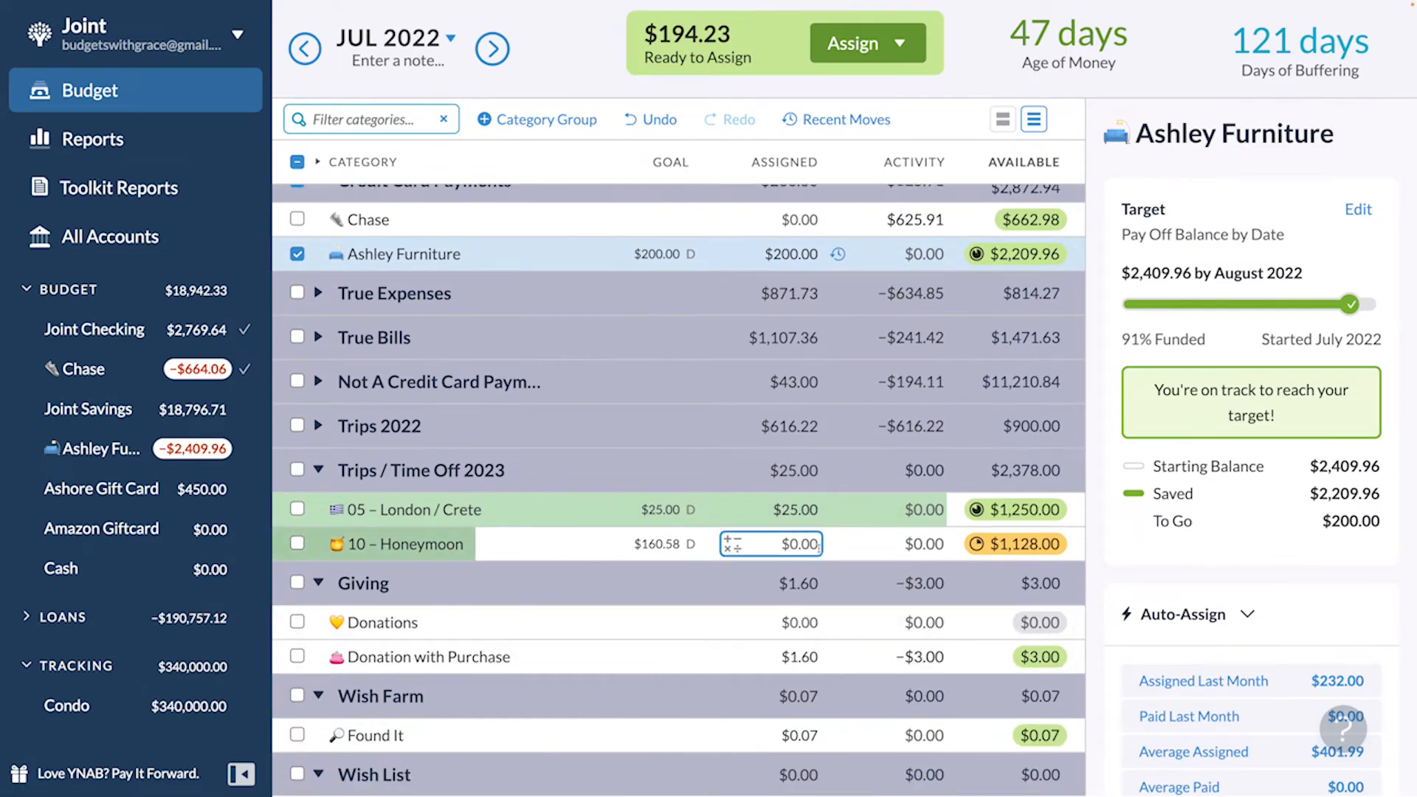
pyautogui.click(812, 546)
pyautogui.write('1,2')
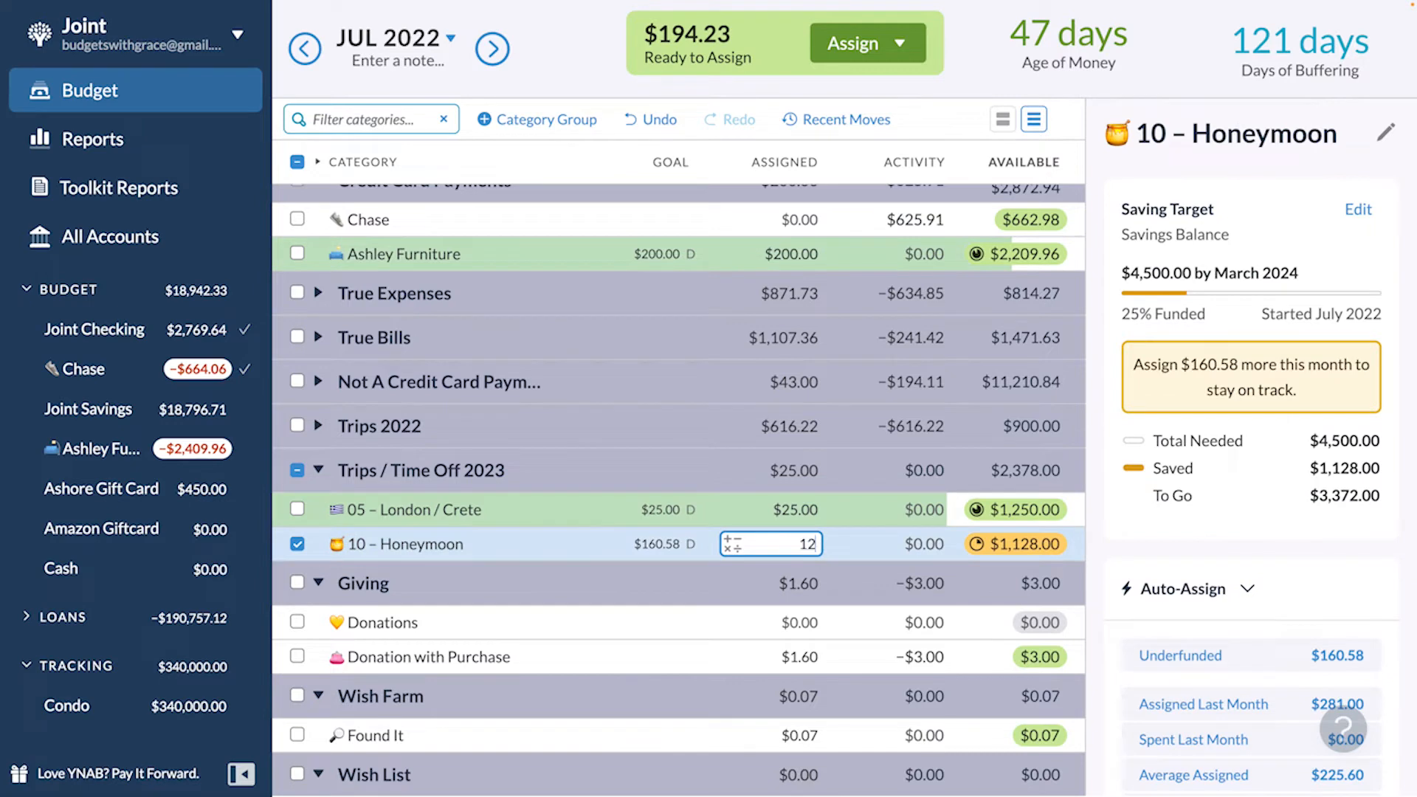
pyautogui.write('62')
pyautogui.press('Return')
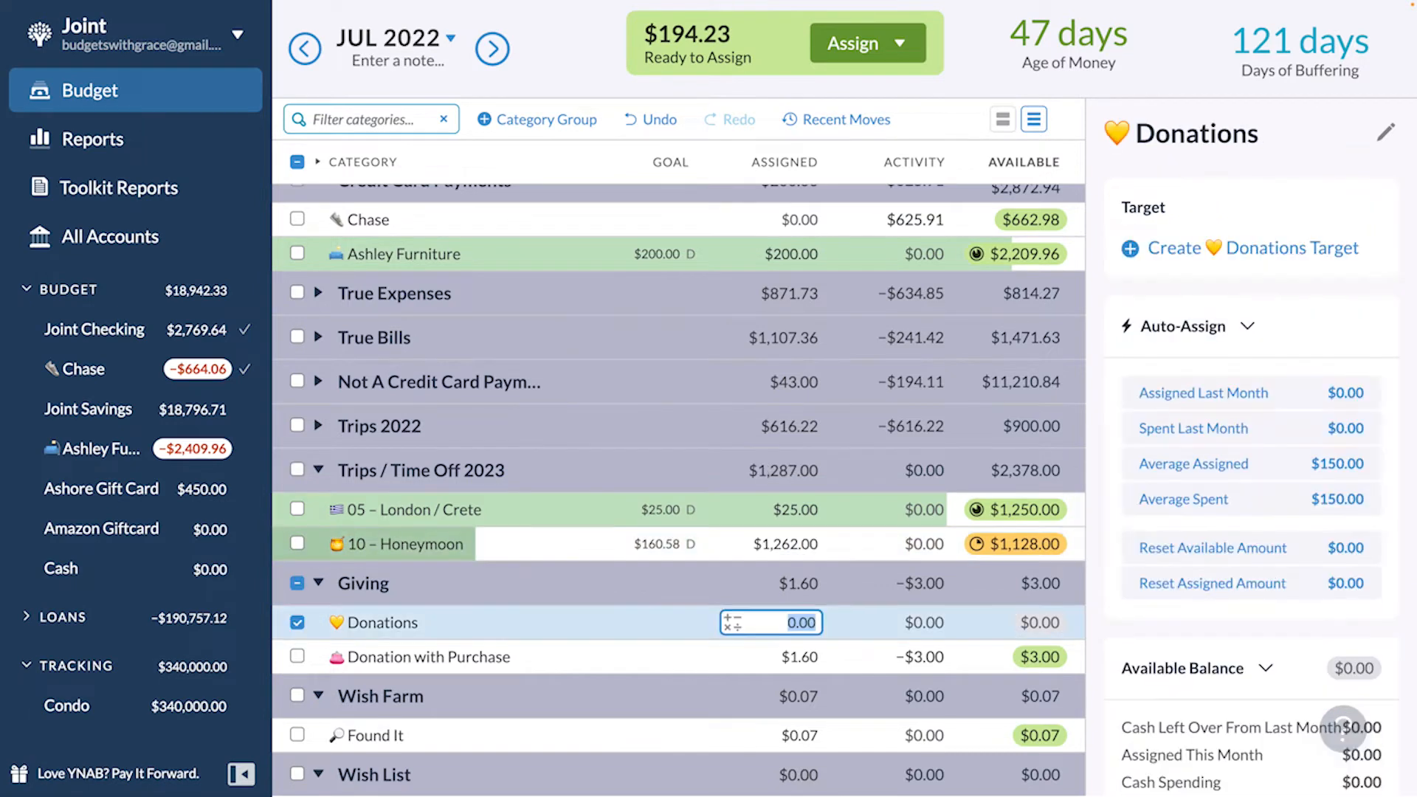
pyautogui.hotkey('ctrl', 'z')
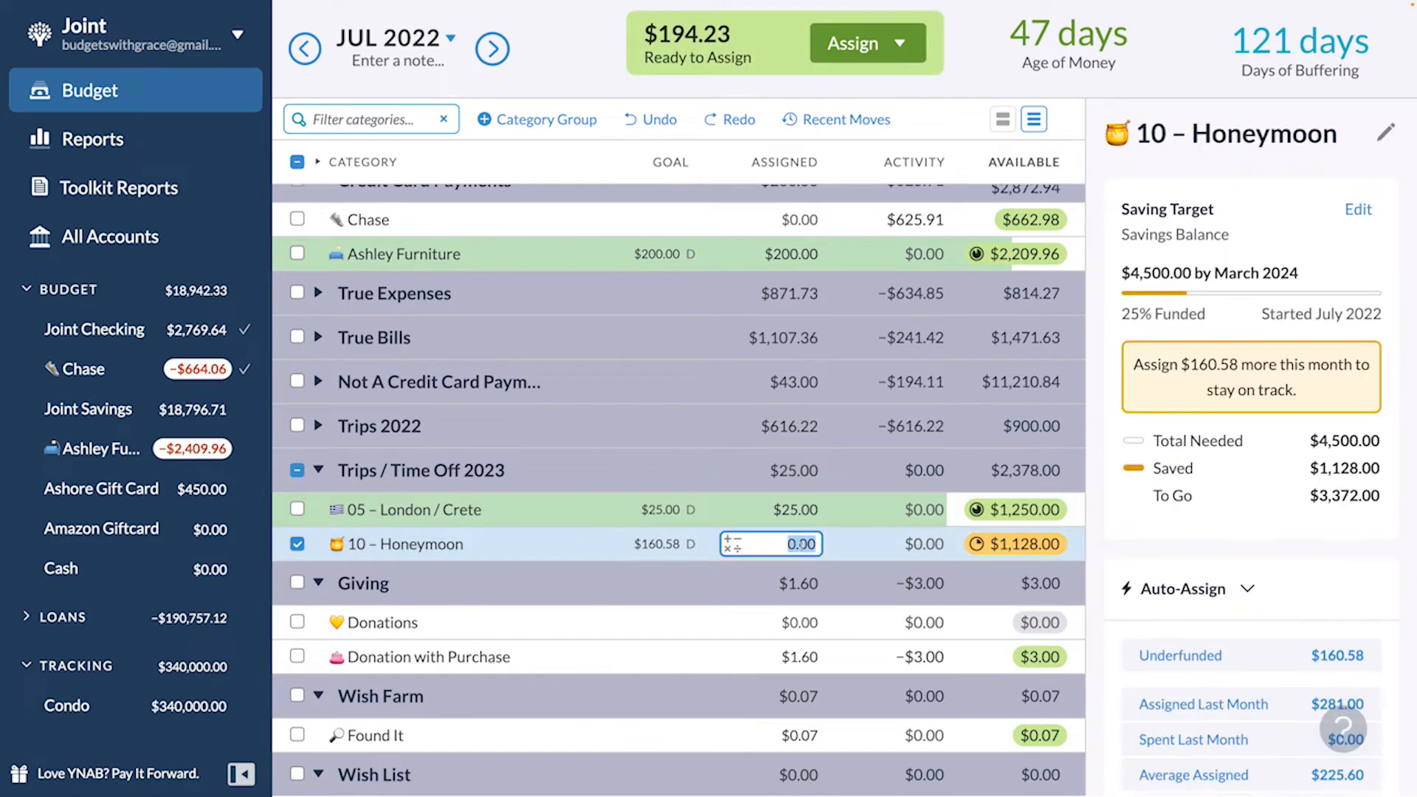
# - Try assigning $162 to 10 – Honeymoon in July, compare its goal in August, and undo the assignment
pyautogui.write('162')
pyautogui.press('Return')
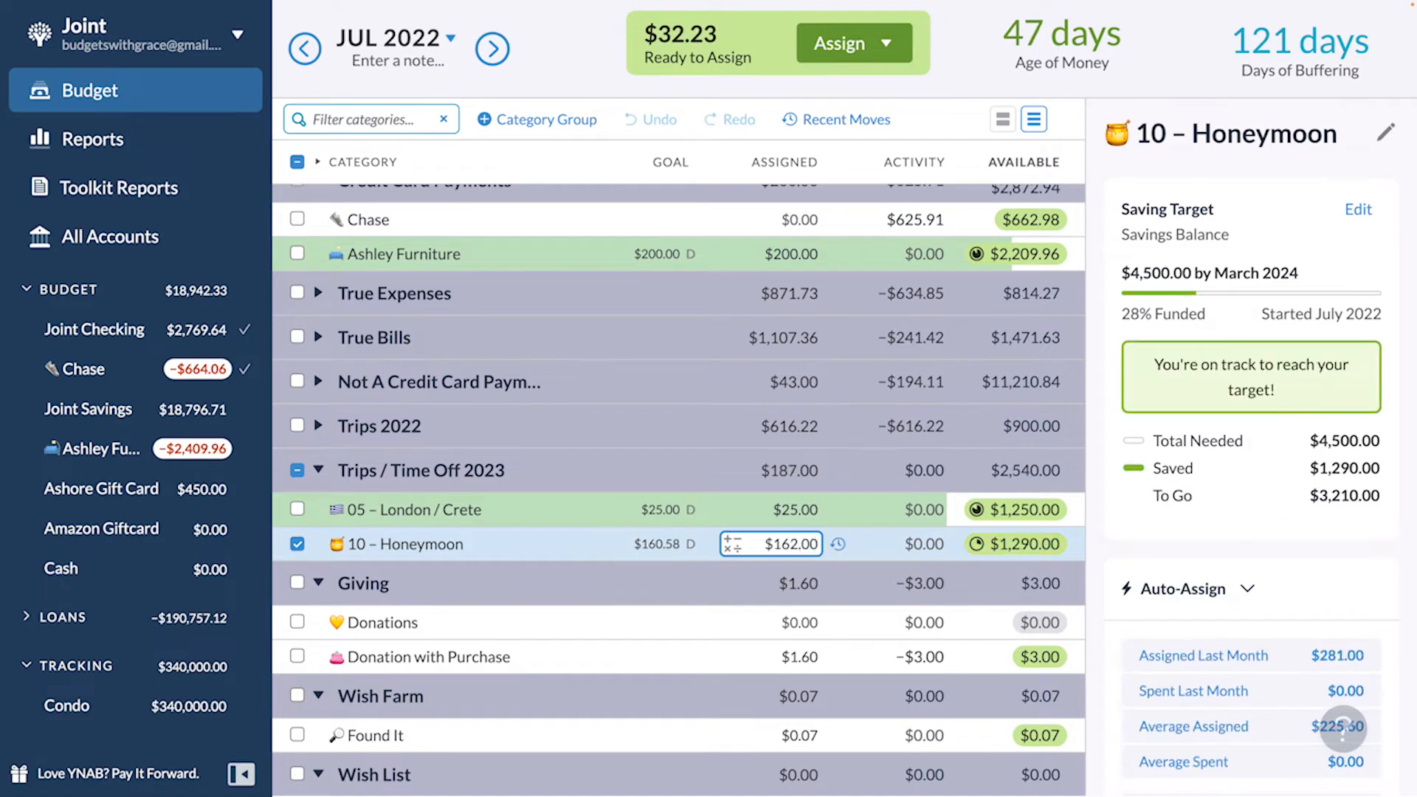
pyautogui.press('Escape')
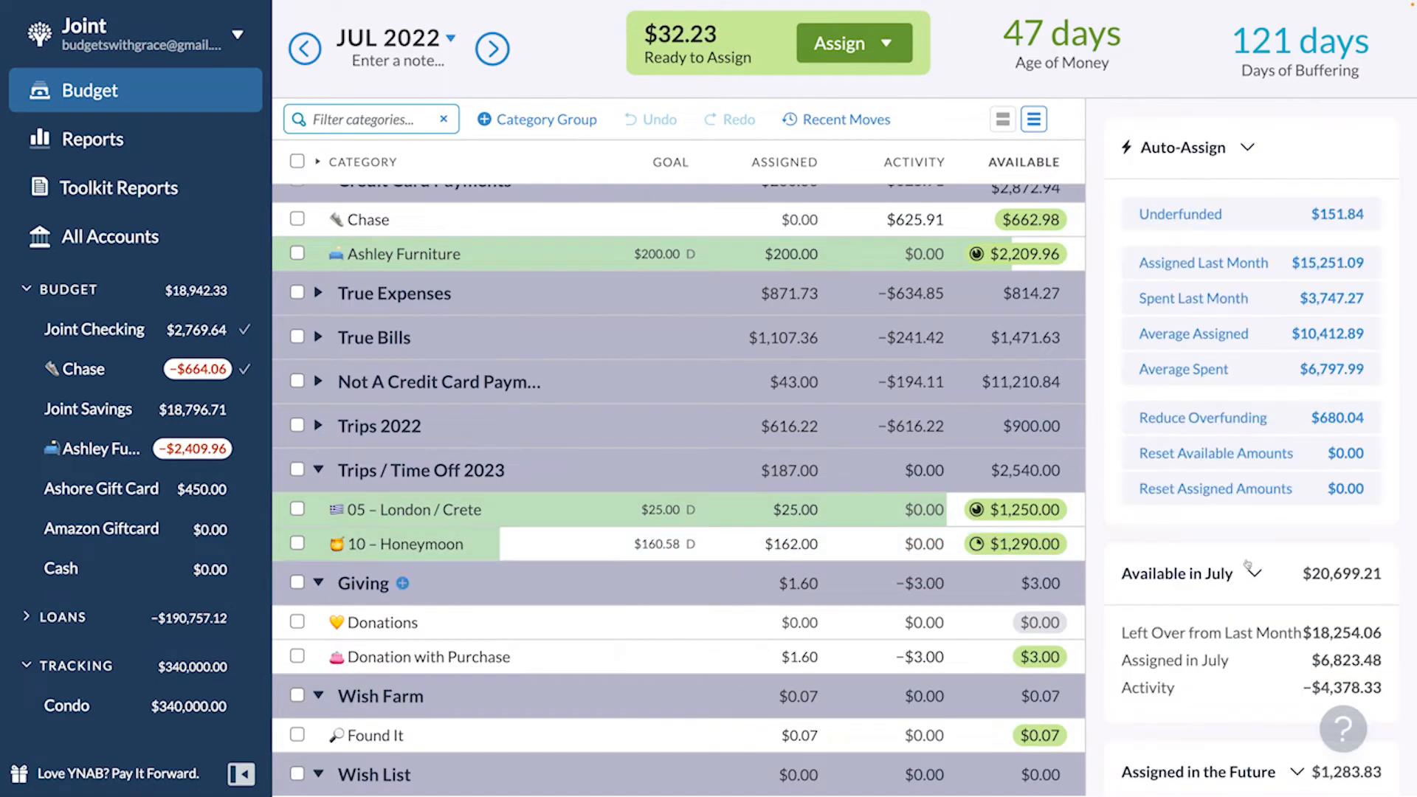
pyautogui.click(492, 48)
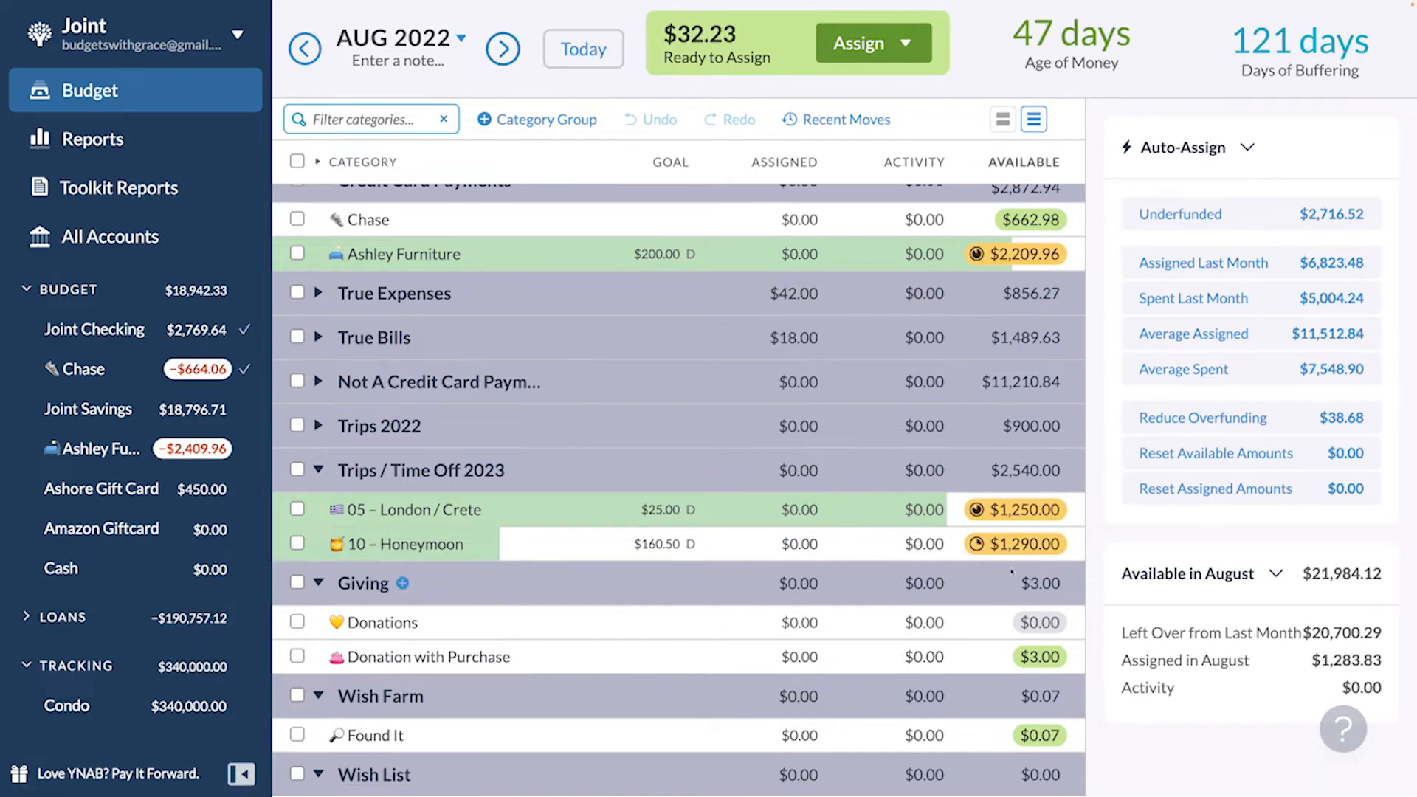
pyautogui.click(305, 50)
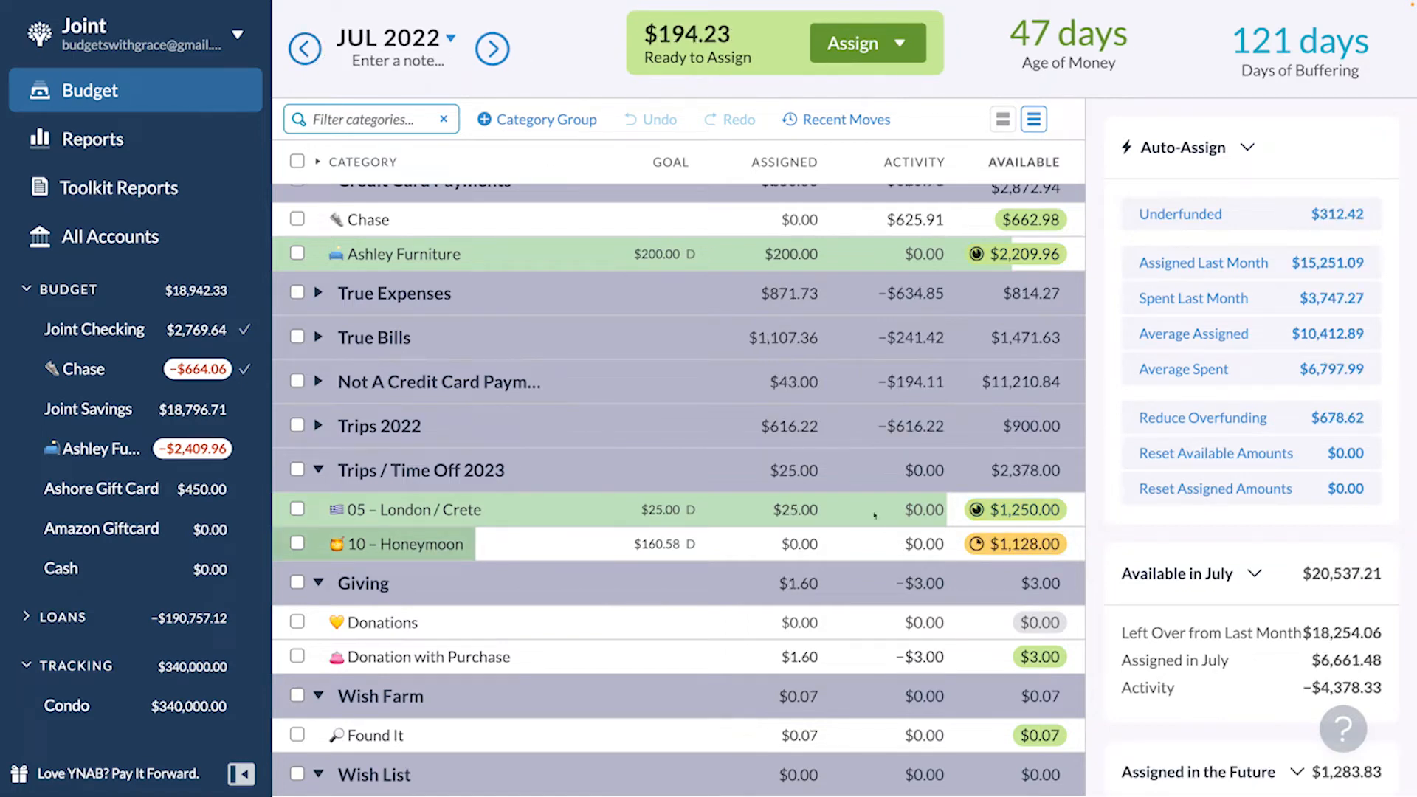
# - Try adding $100 to the July amount assigned to 05 – London / Crete and undo the change
pyautogui.click(856, 512)
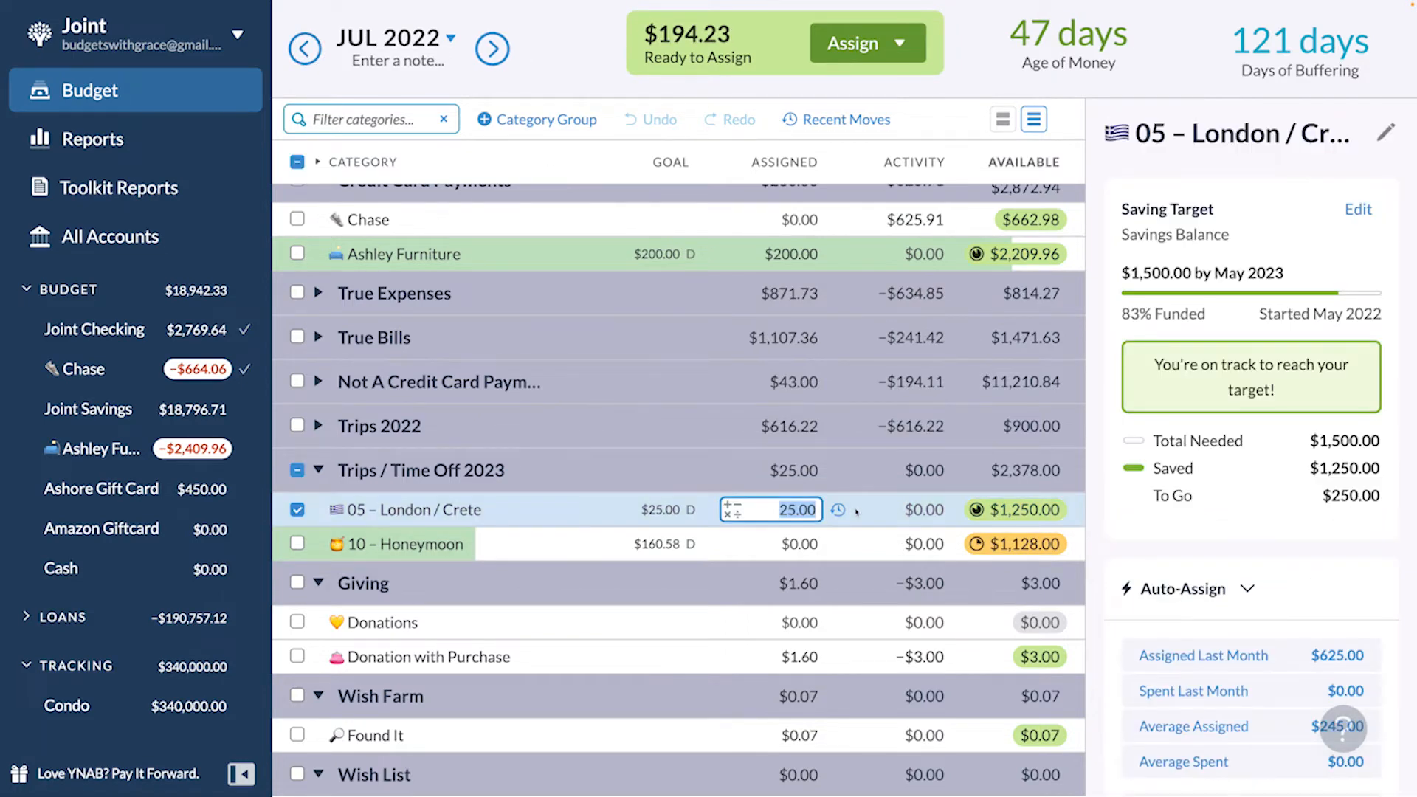
pyautogui.press('Right')
pyautogui.write('+100')
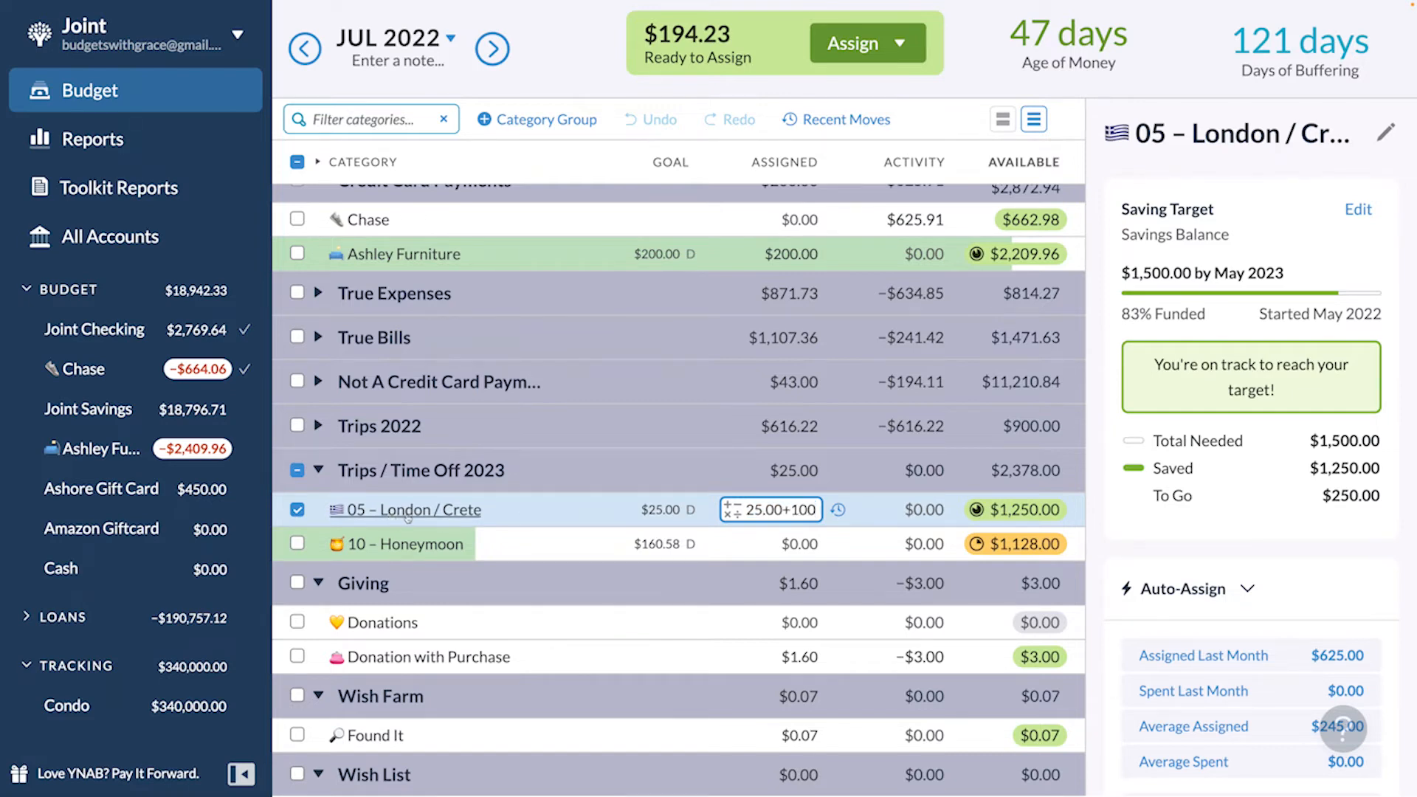
pyautogui.press('Return')
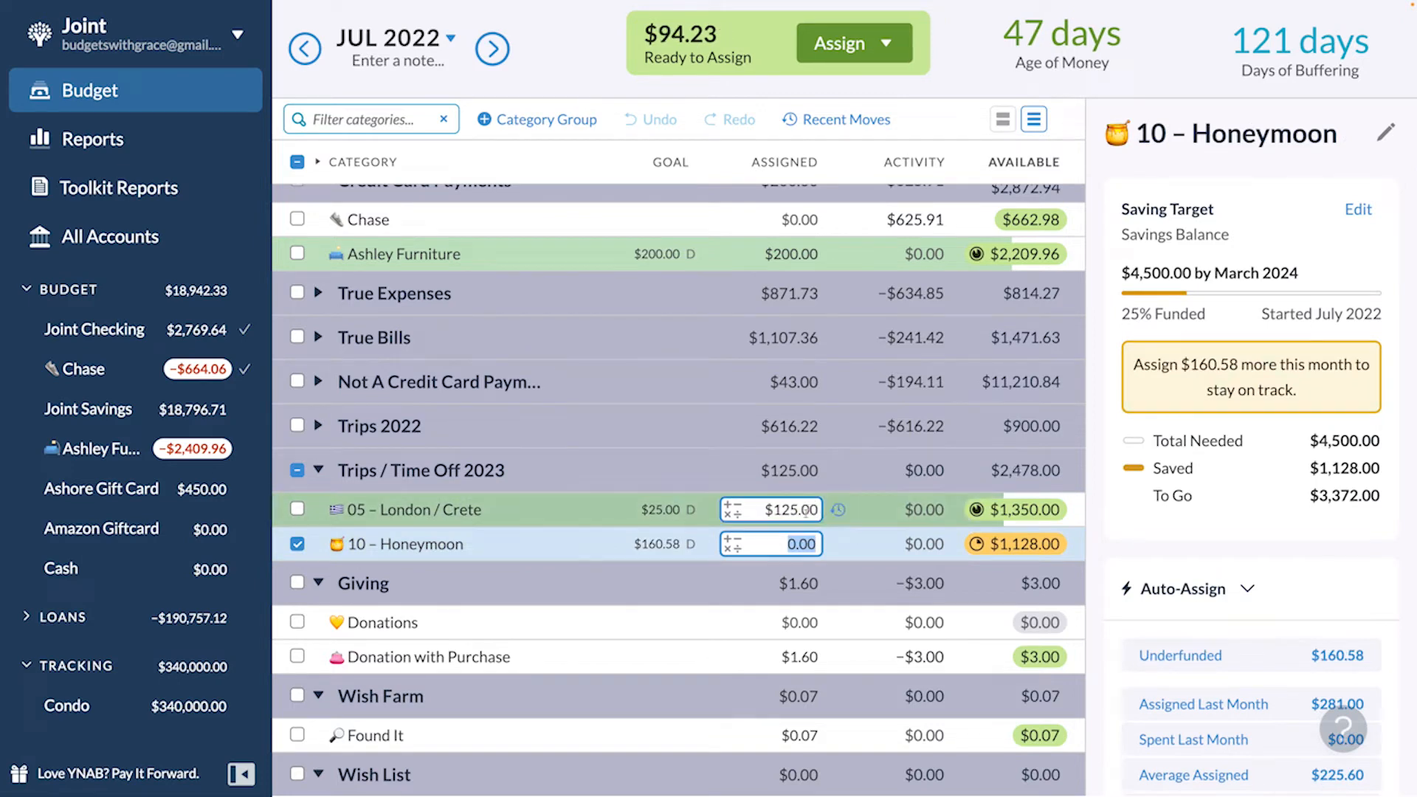
pyautogui.press('Escape')
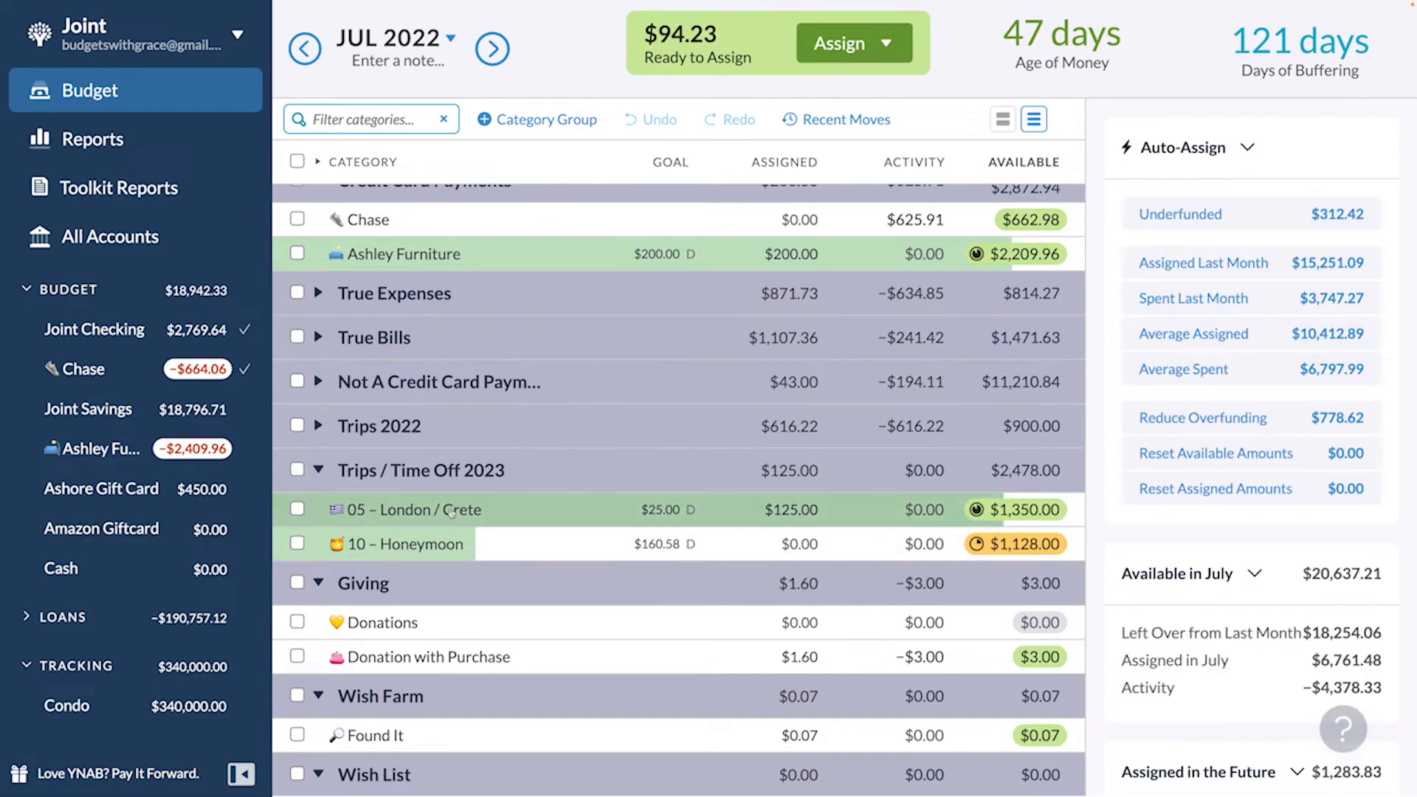
pyautogui.press('super+z')
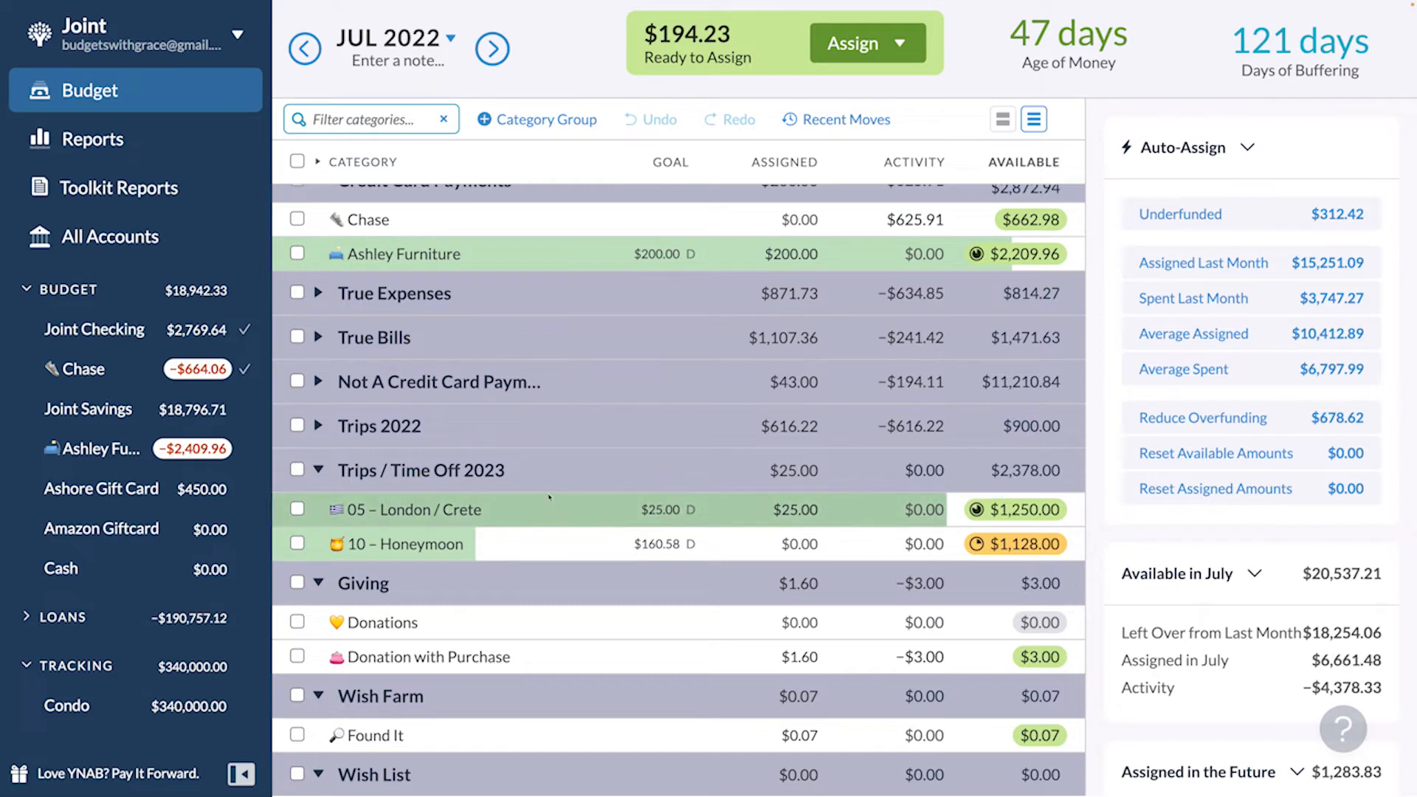
# - Switch to August and restore the $10 assigned to the Internet category in the Bills group
pyautogui.hotkey('ctrl', 'shift', 'Right')
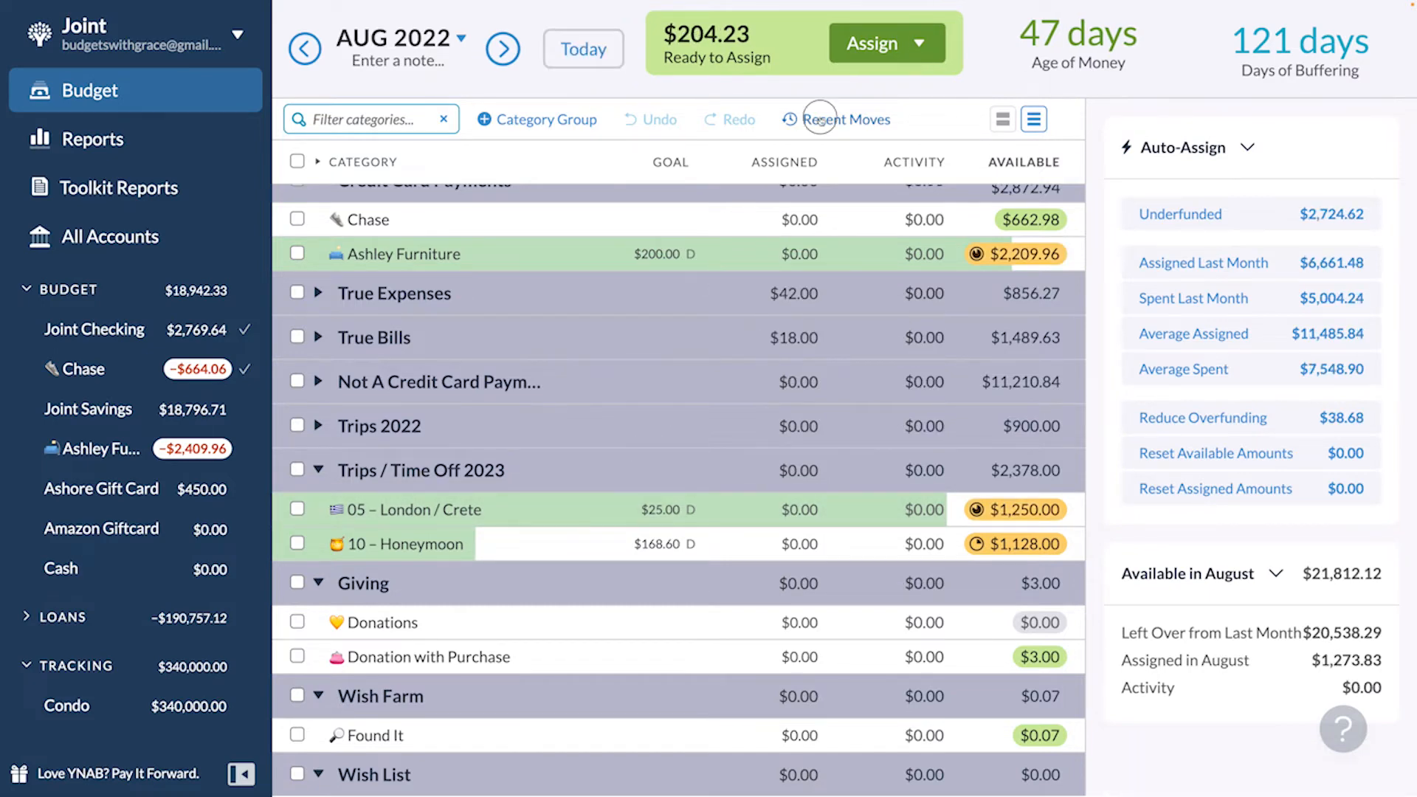
pyautogui.click(822, 120)
pyautogui.click(822, 121)
pyautogui.scroll(4, 661, 332)
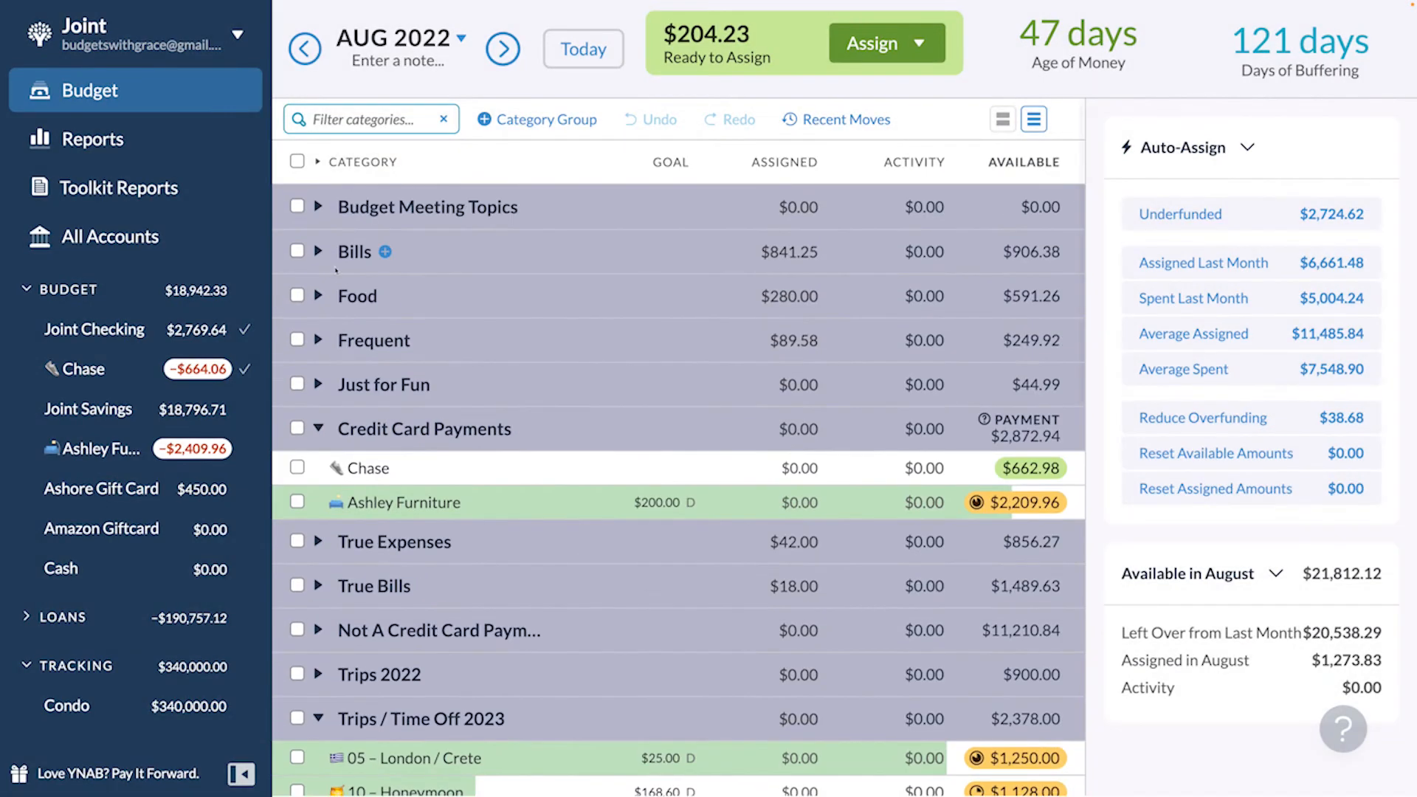
pyautogui.click(318, 252)
pyautogui.press('super+z')
# - Halve August's assigned amounts for Hulu and HBO Max, Apple TV+ to $7.07 and $15
pyautogui.click(868, 429)
pyautogui.write('2')
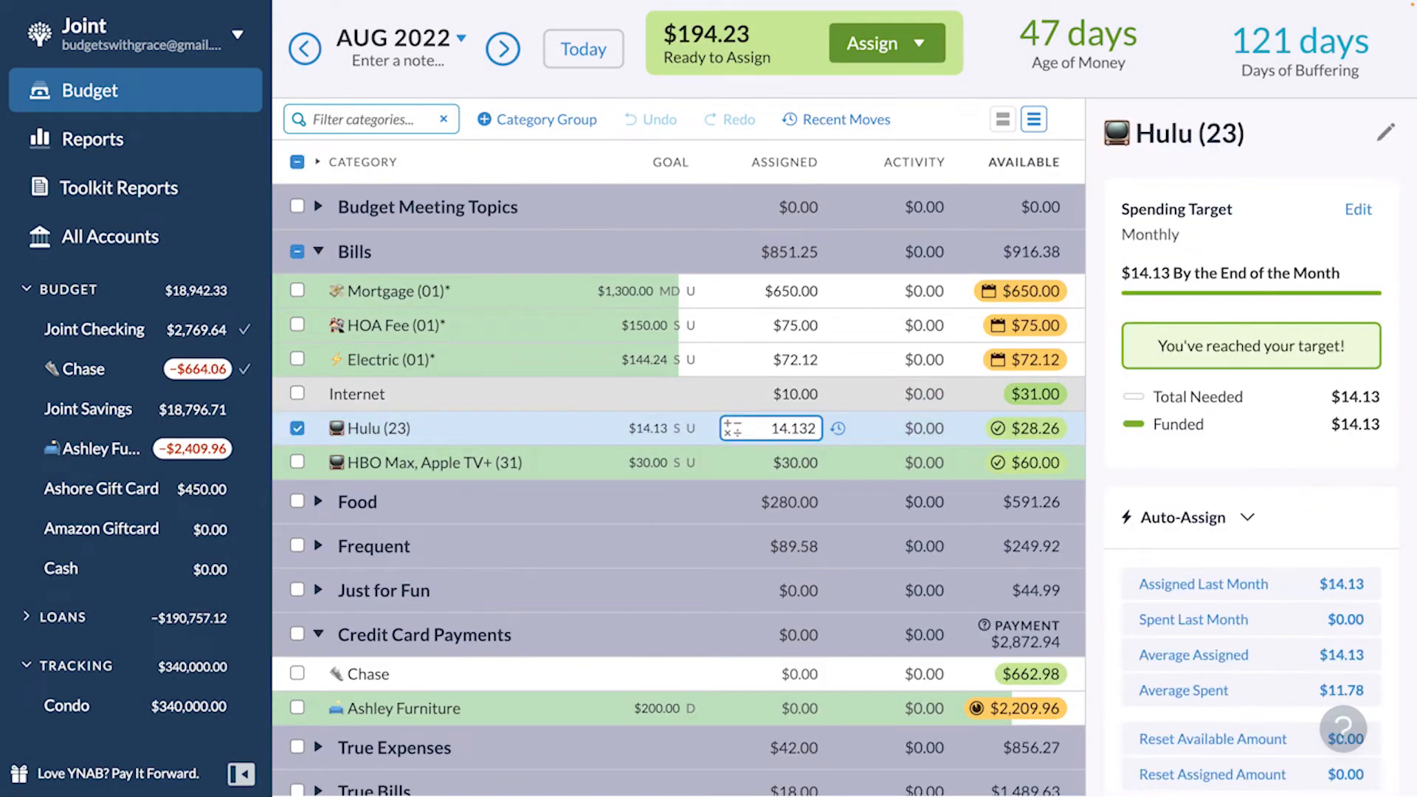
pyautogui.write('/2')
pyautogui.press('Return')
pyautogui.write('/2')
pyautogui.press('Return')
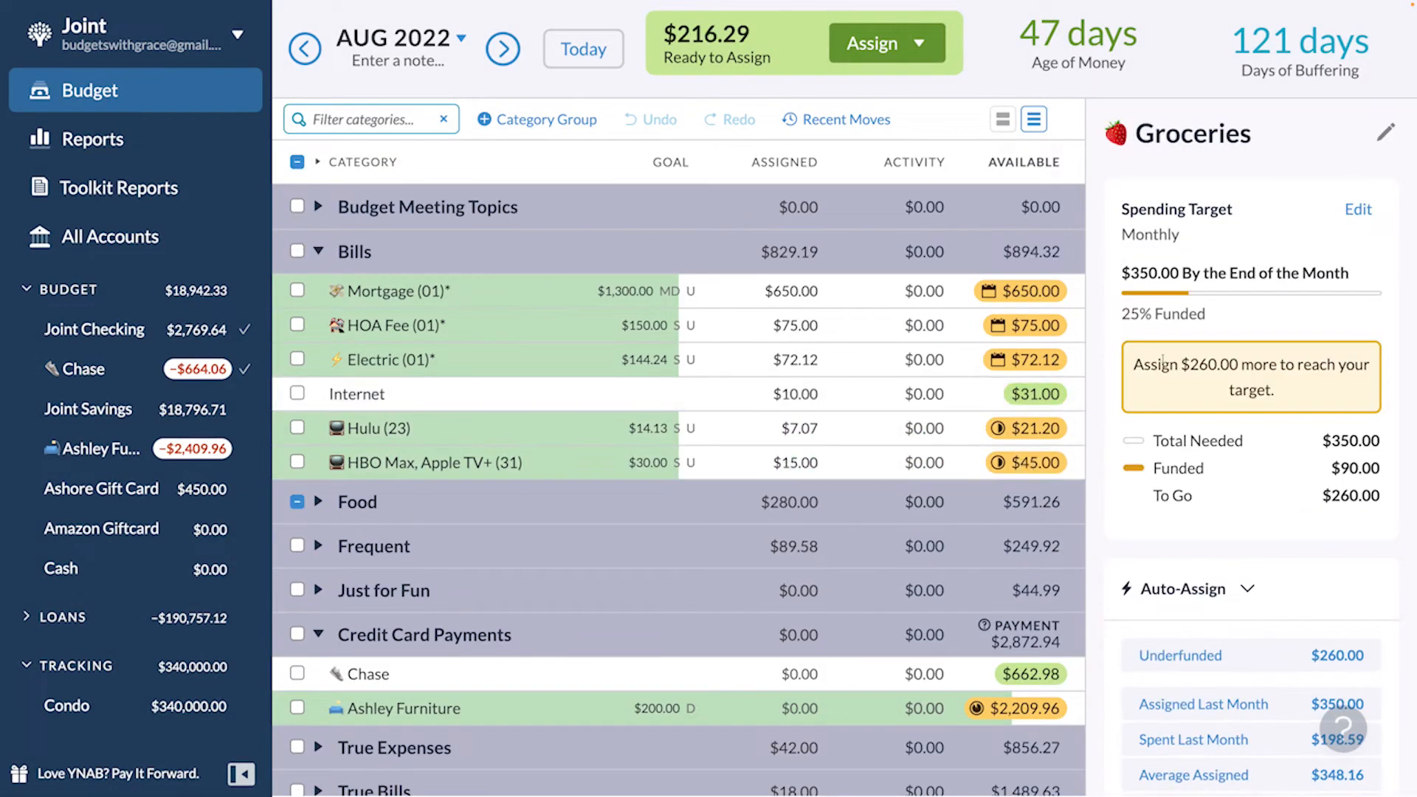
pyautogui.press('Escape')
# - In the July budget, select all categories and exclude Work Lunch and Food with Friends from the selection
pyautogui.click(305, 49)
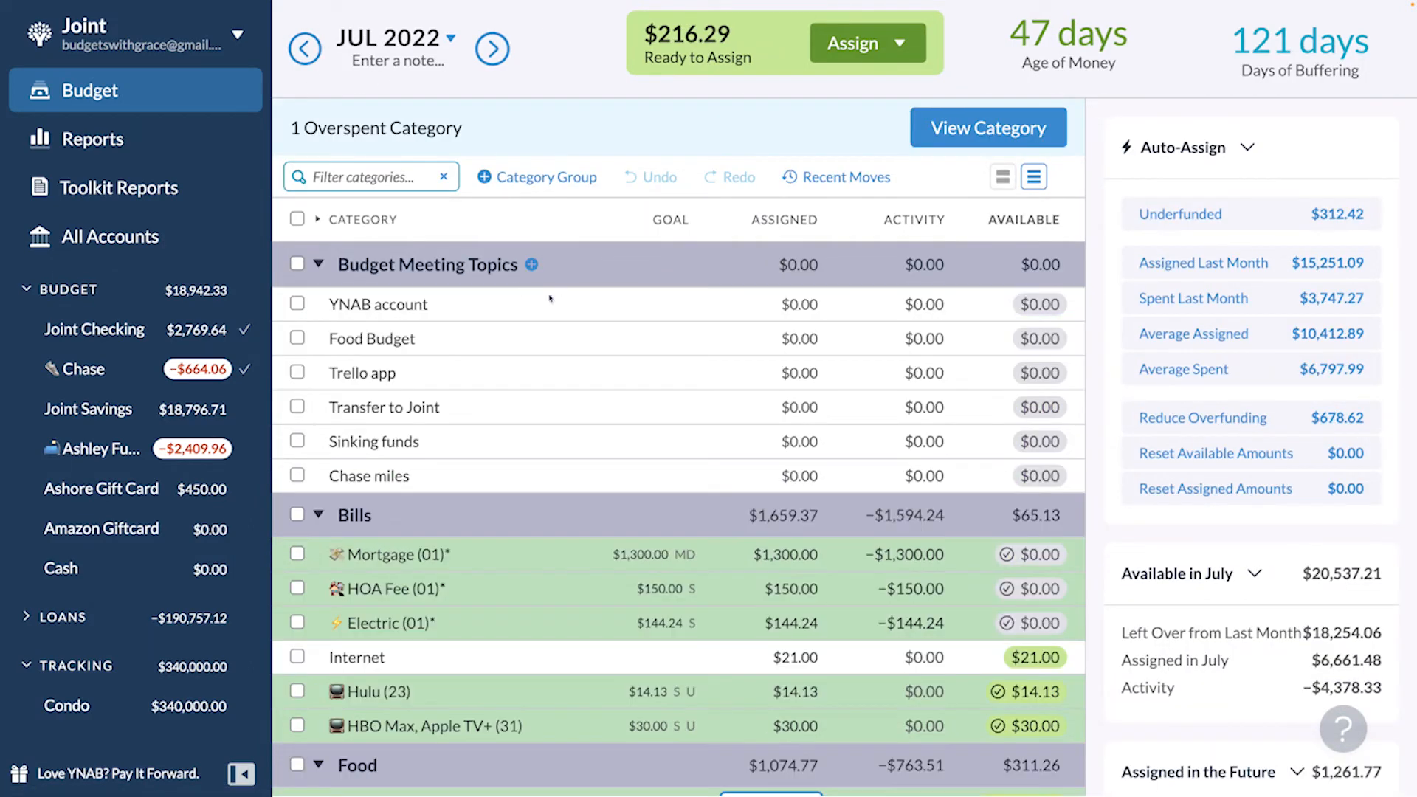
pyautogui.click(318, 264)
pyautogui.moveTo(345, 347); pyautogui.dragTo(348, 351)
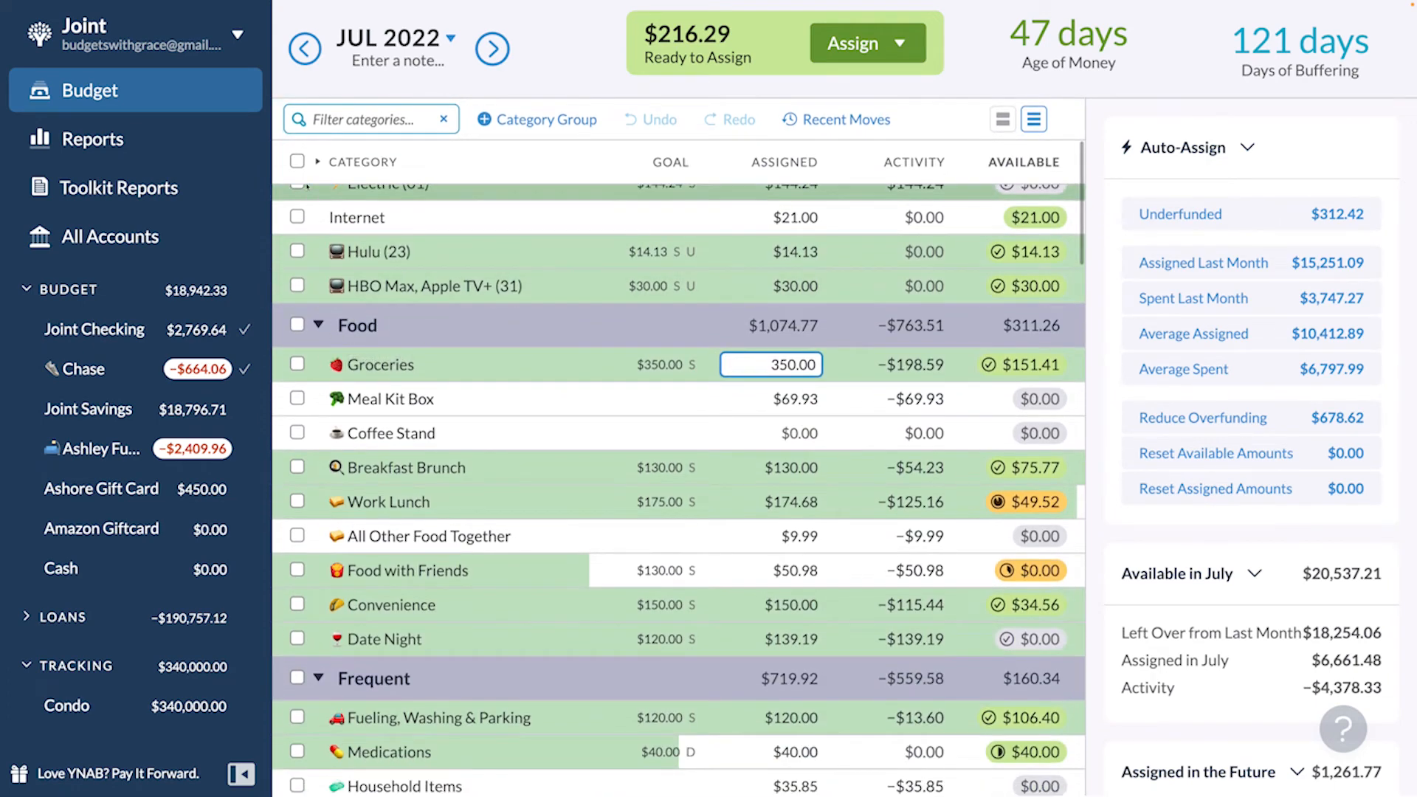
pyautogui.click(297, 161)
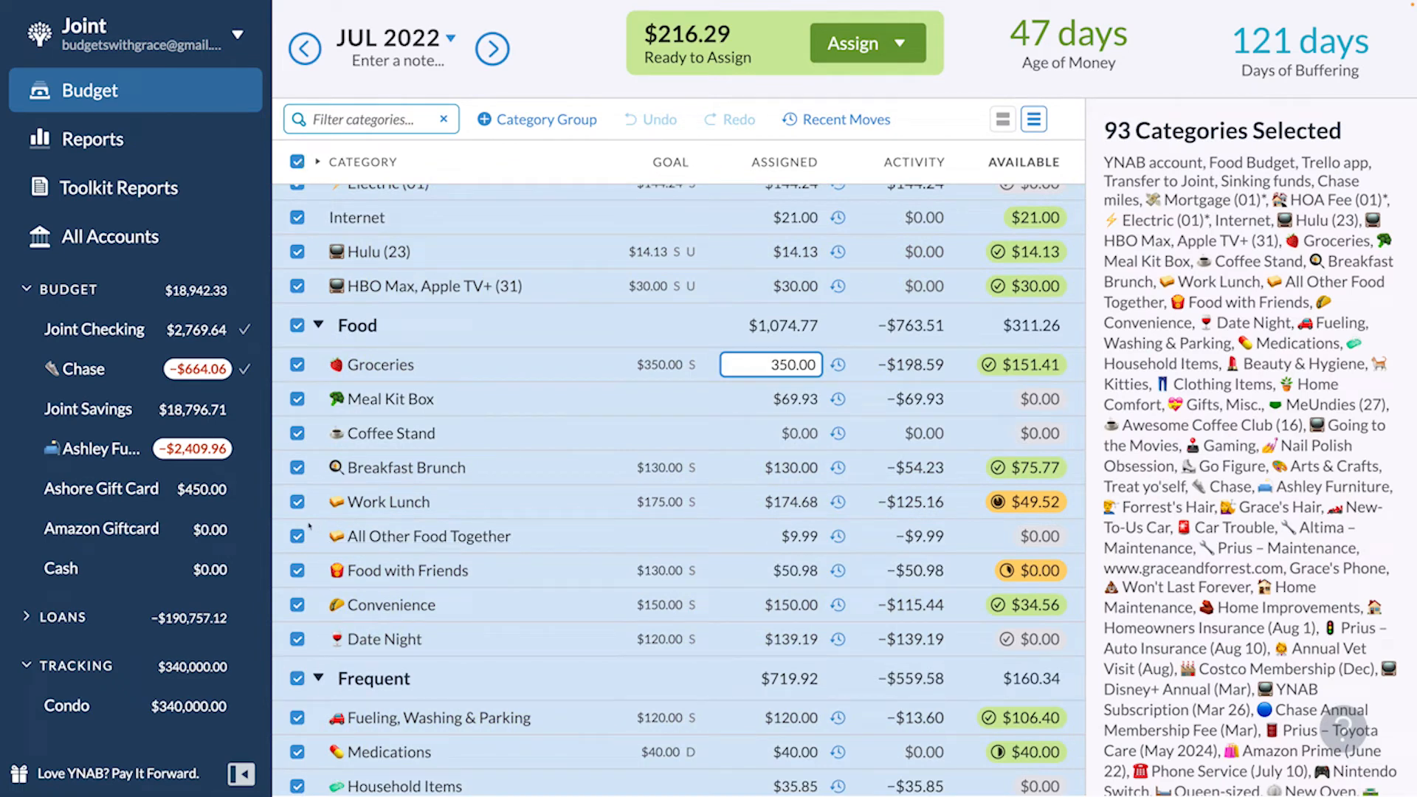
pyautogui.click(298, 503)
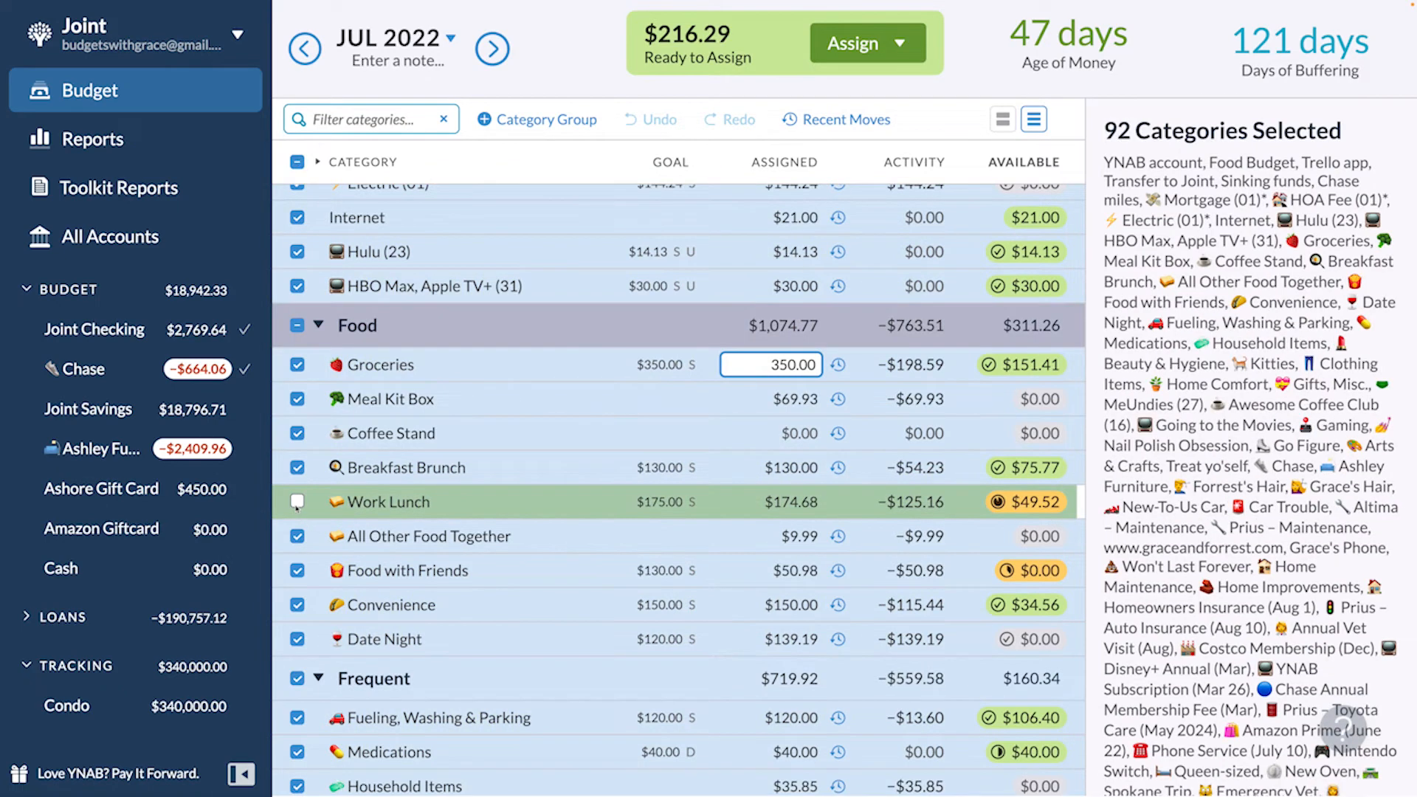
pyautogui.click(297, 571)
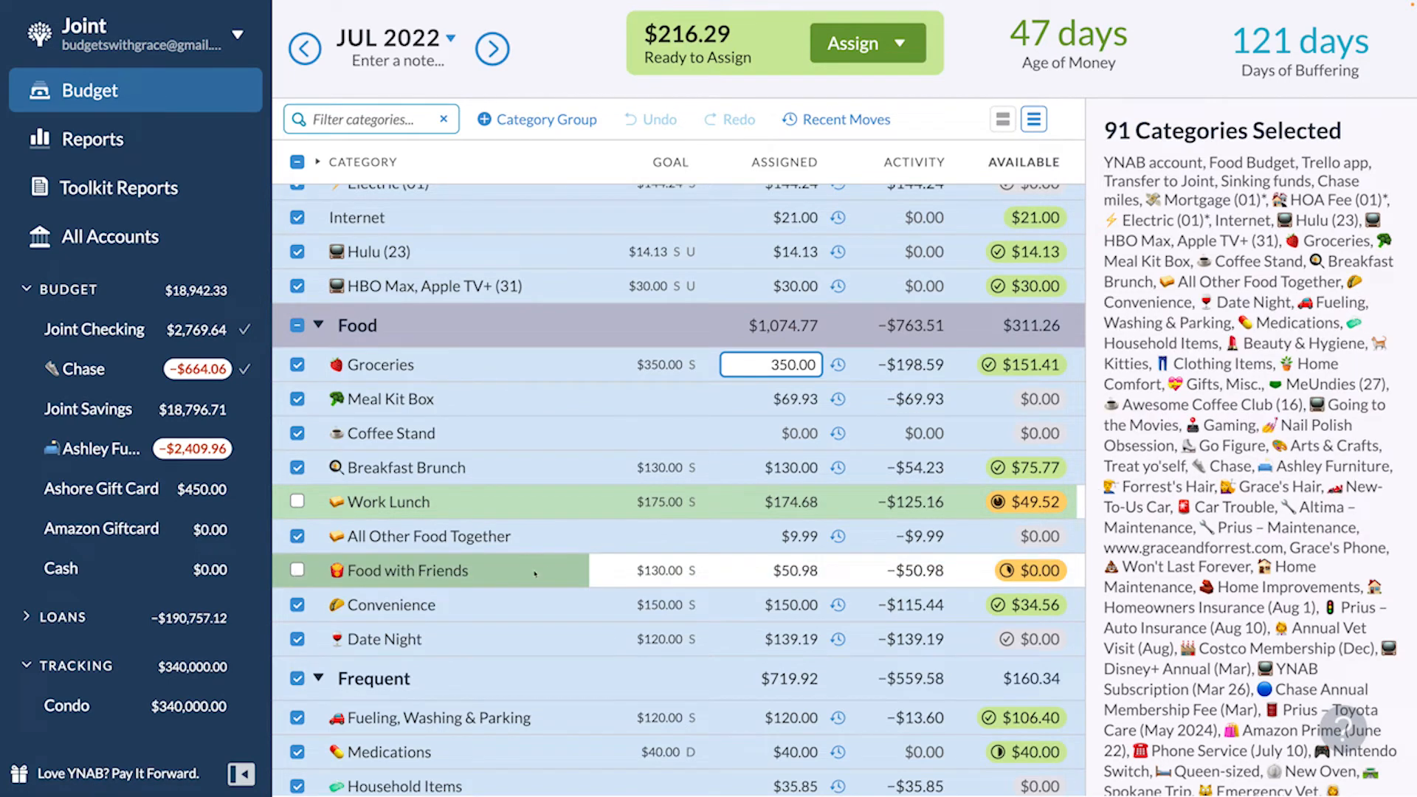
# - Exclude YNAB Subscription (Mar 26) and Amazon Prime (June 22) in the True Bills group from July's category selection
pyautogui.scroll(-5, 580, 579)
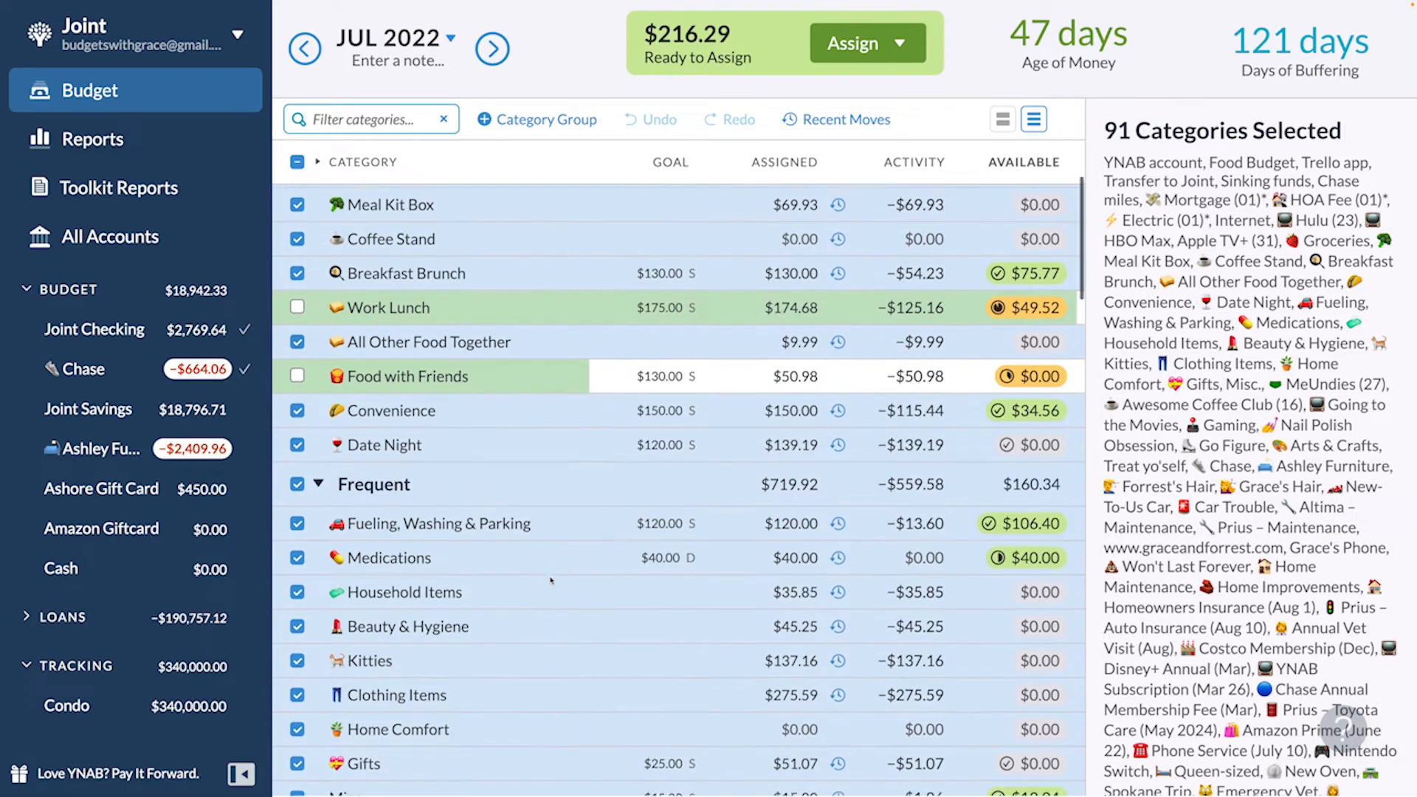
pyautogui.scroll(-4, 551, 581)
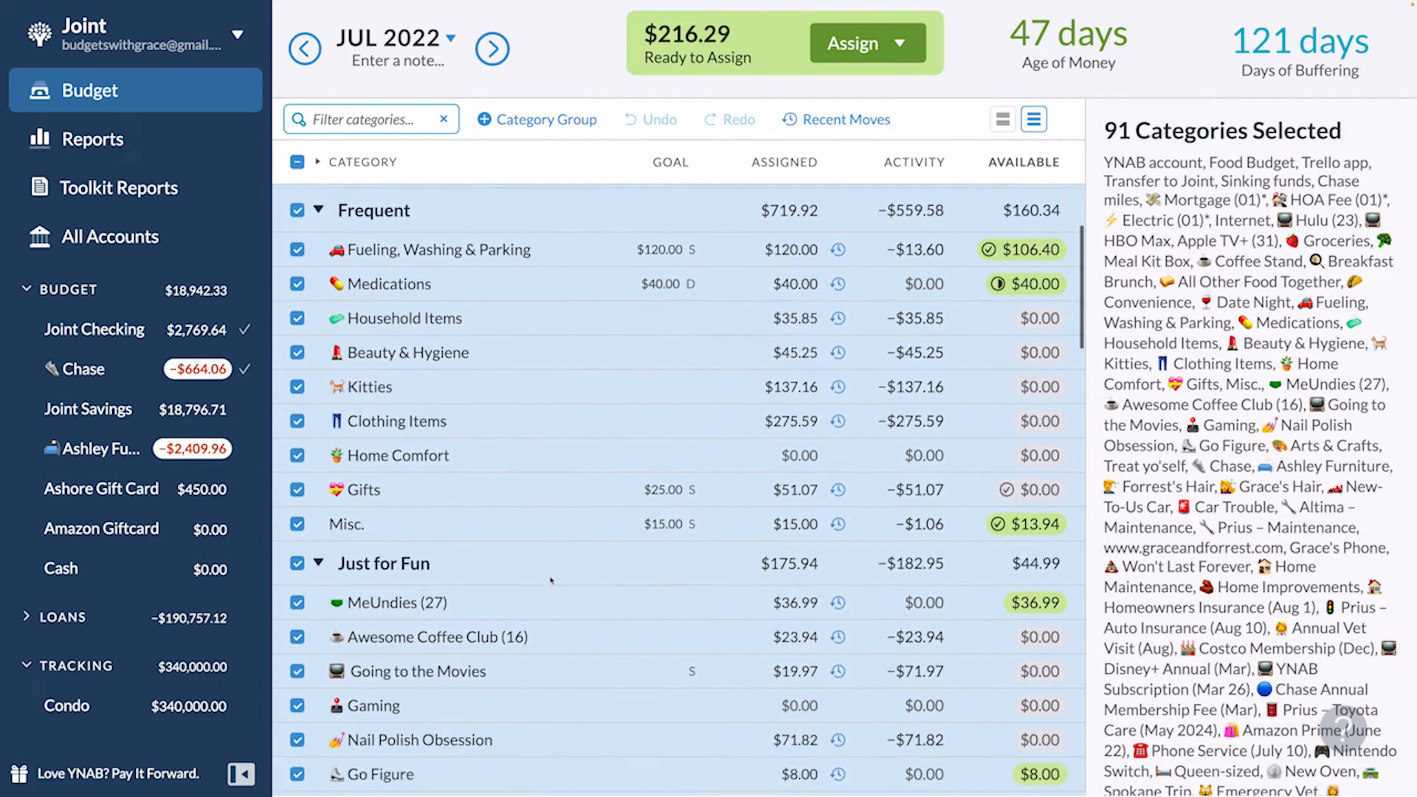
pyautogui.scroll(-12, 536, 478)
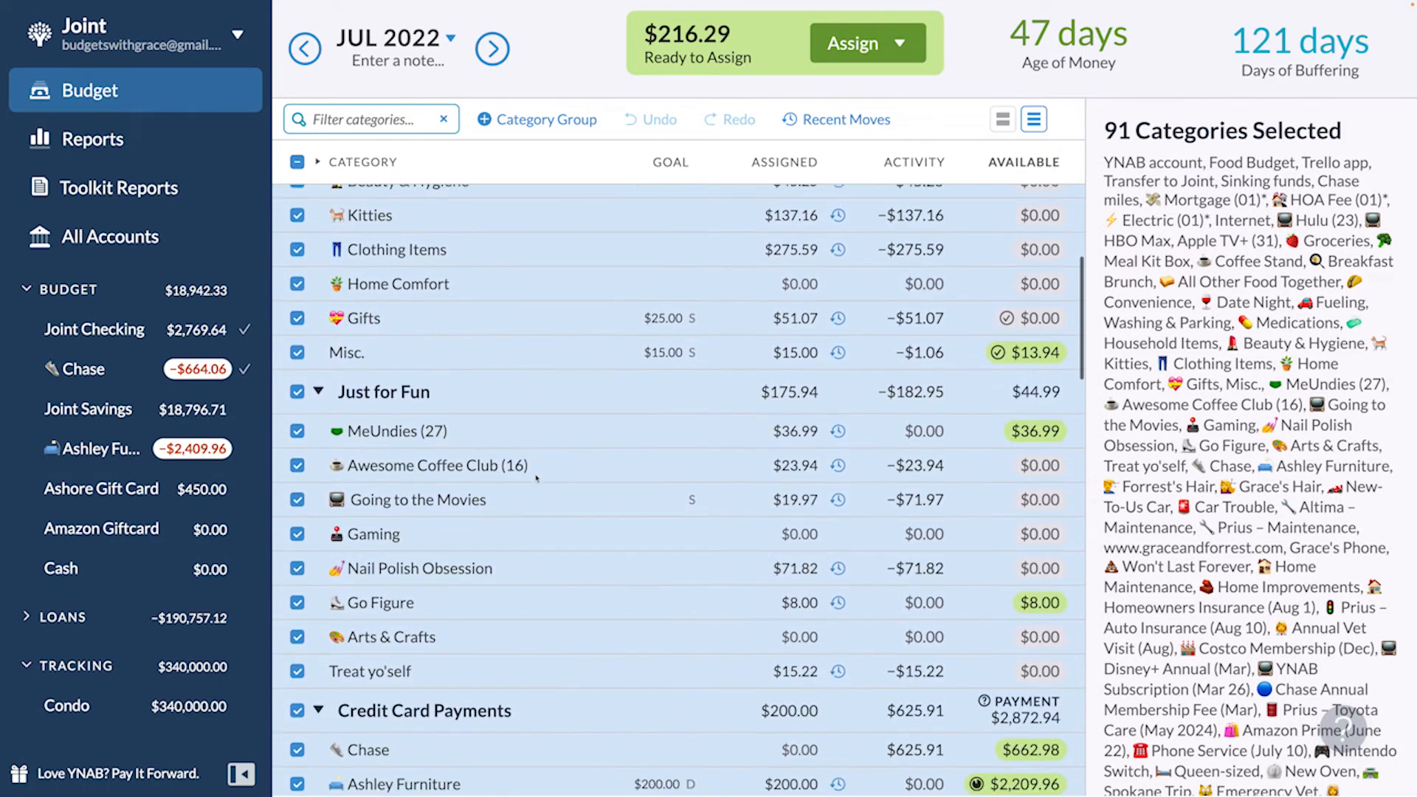
pyautogui.scroll(-9, 536, 478)
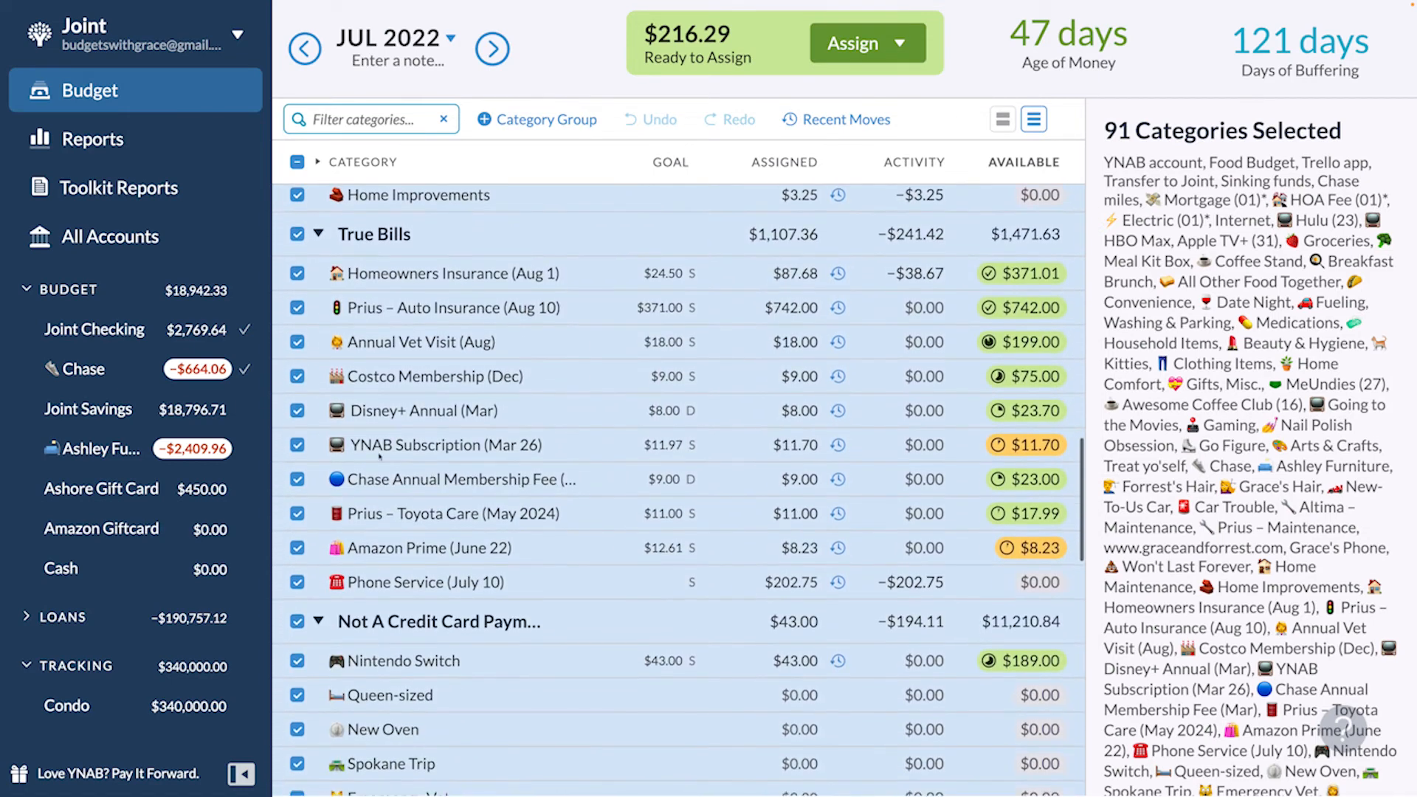
pyautogui.click(297, 445)
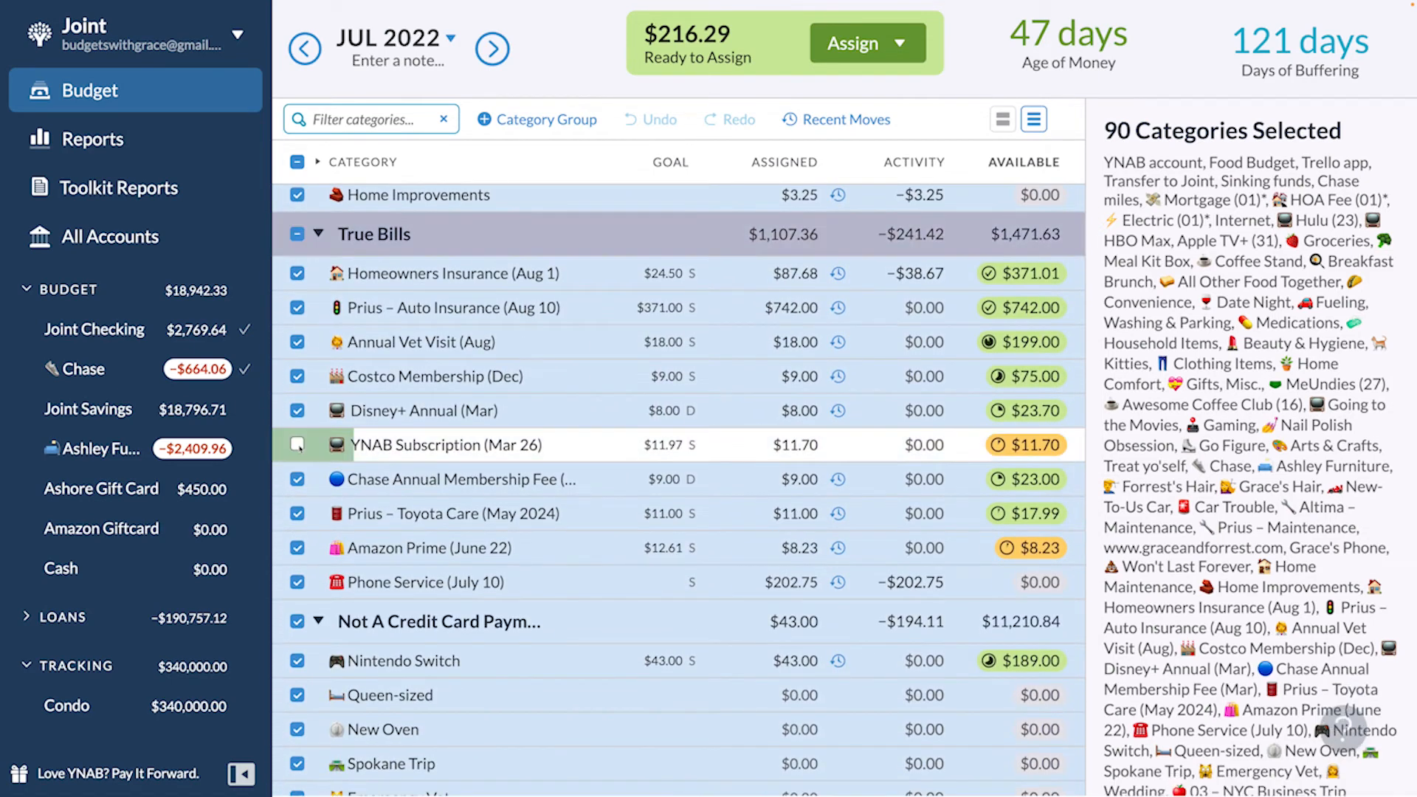
pyautogui.click(298, 548)
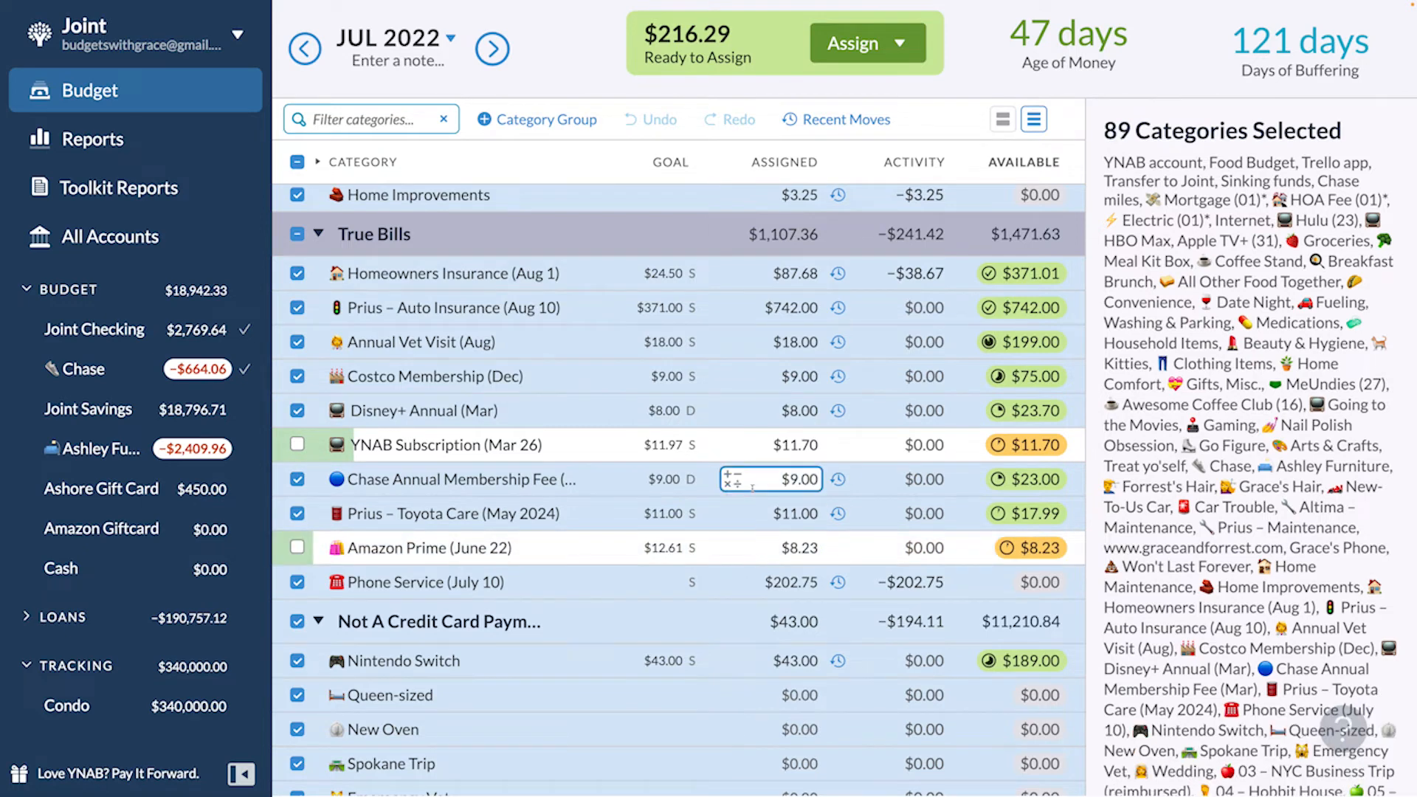
# - Auto-assign the underfunded amount to the selected July categories
pyautogui.scroll(-7, 764, 473)
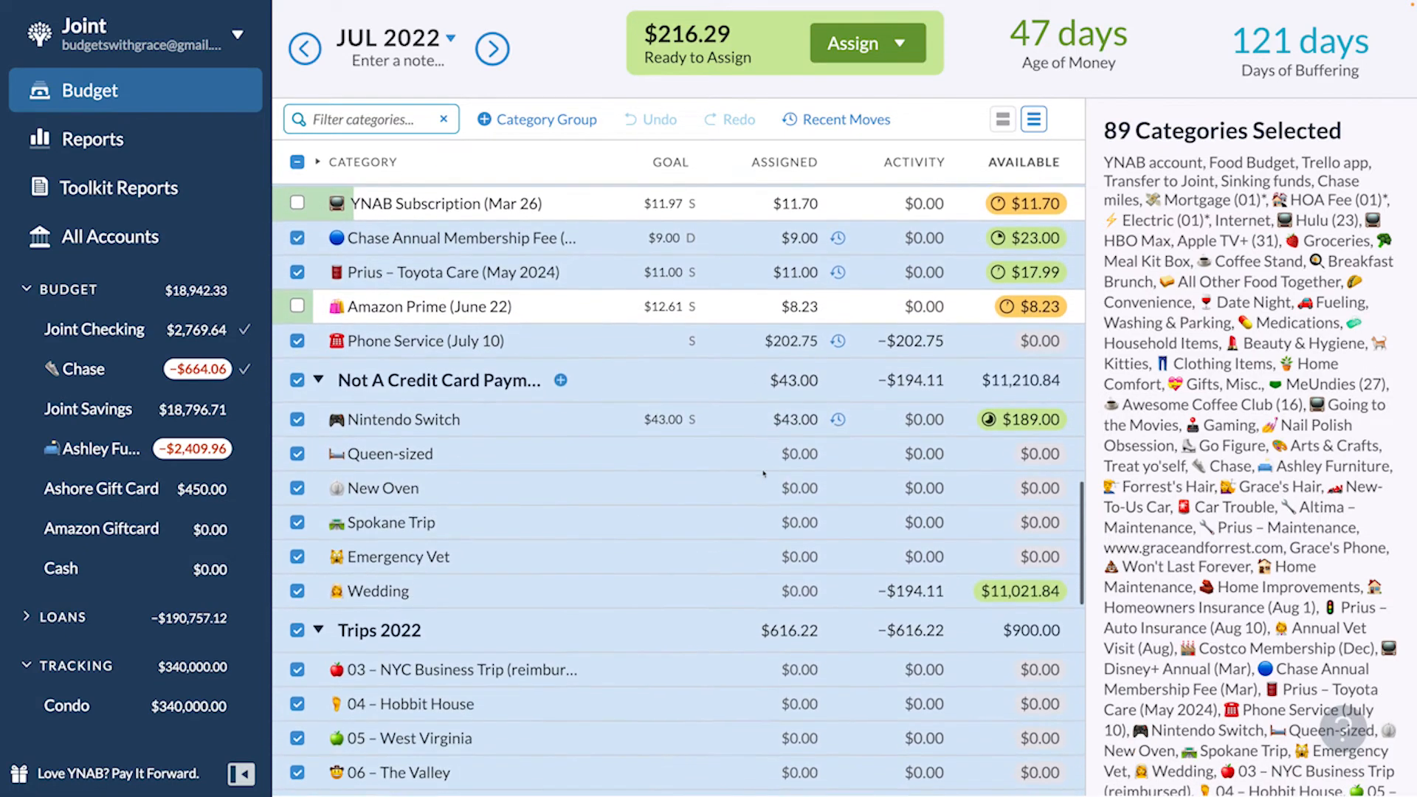
pyautogui.scroll(-2, 764, 473)
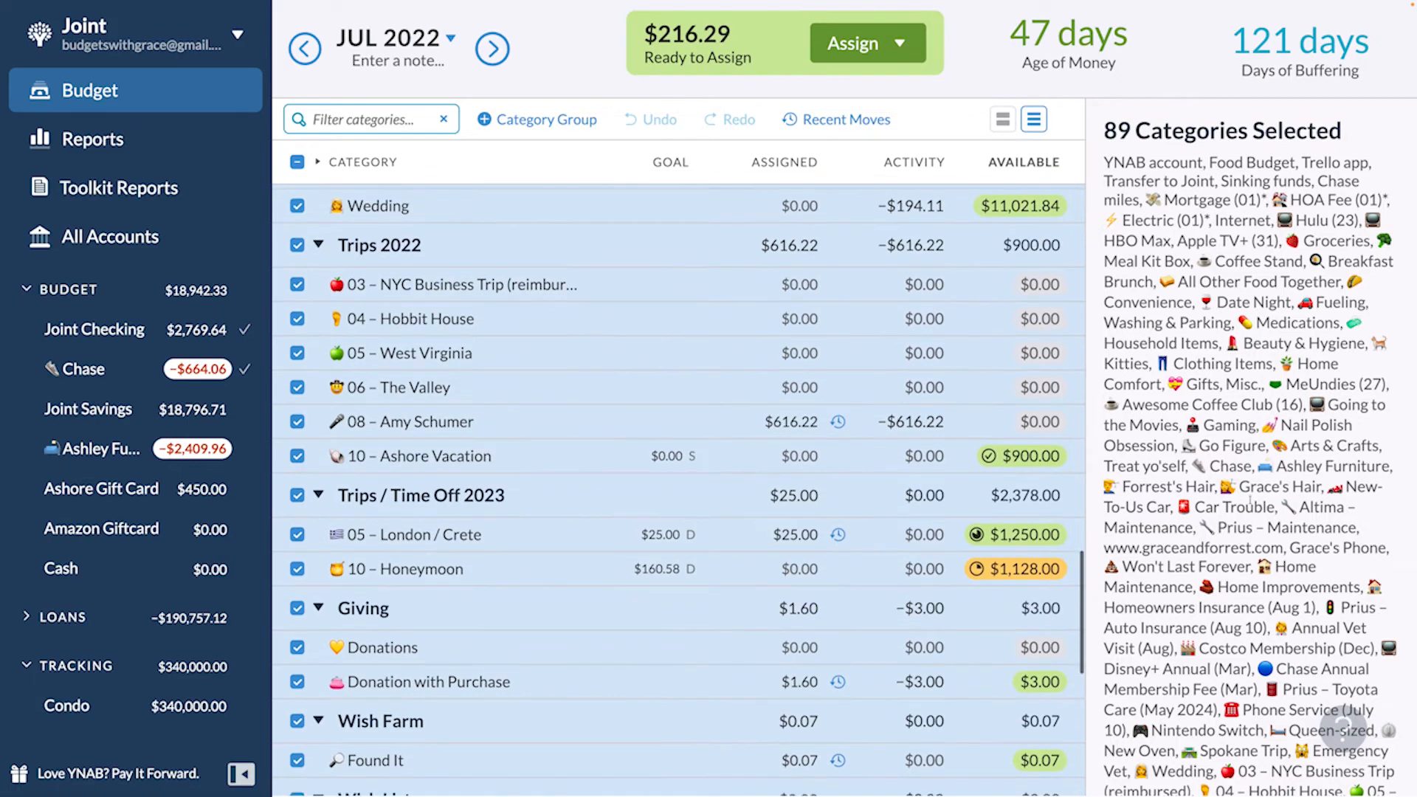
pyautogui.scroll(-10, 1247, 507)
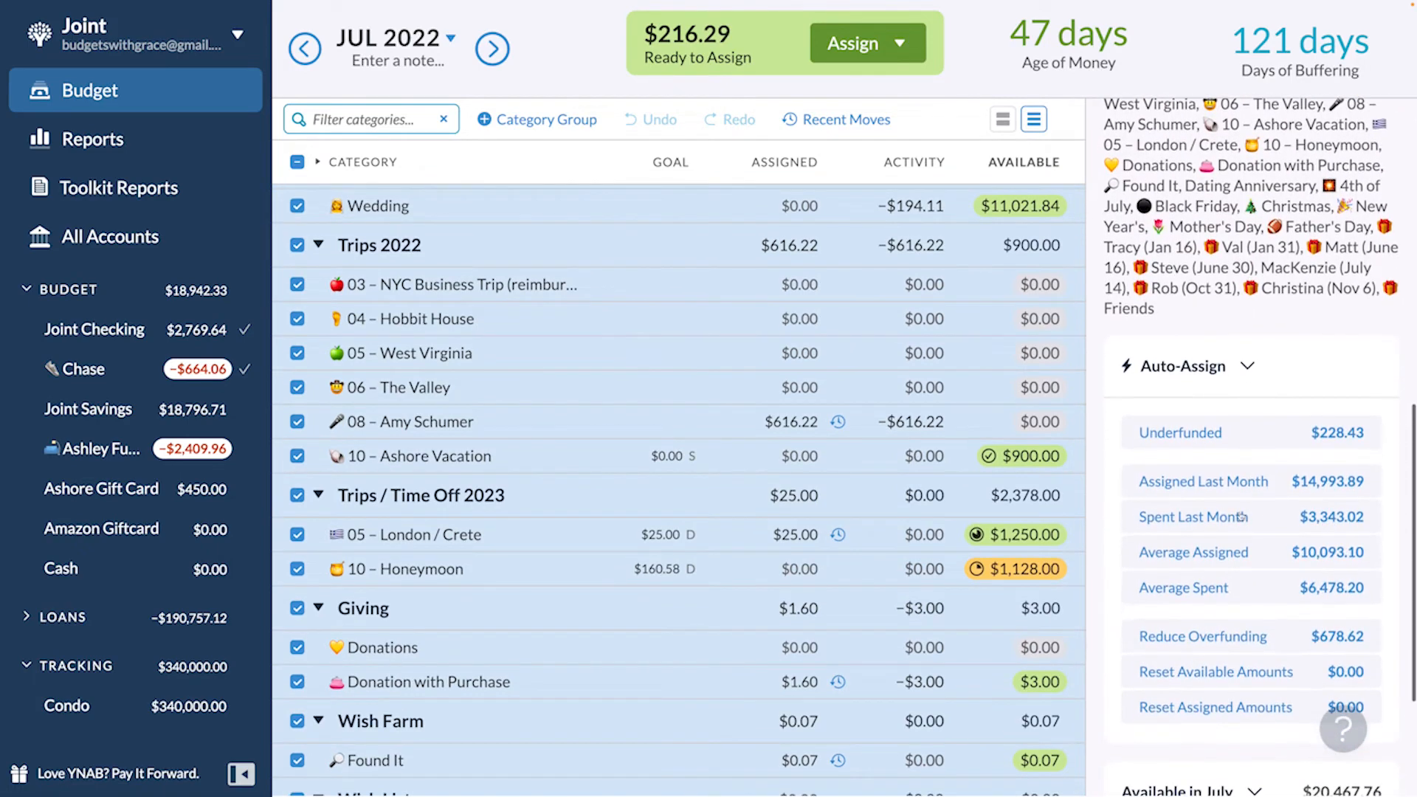
pyautogui.scroll(-1, 1226, 451)
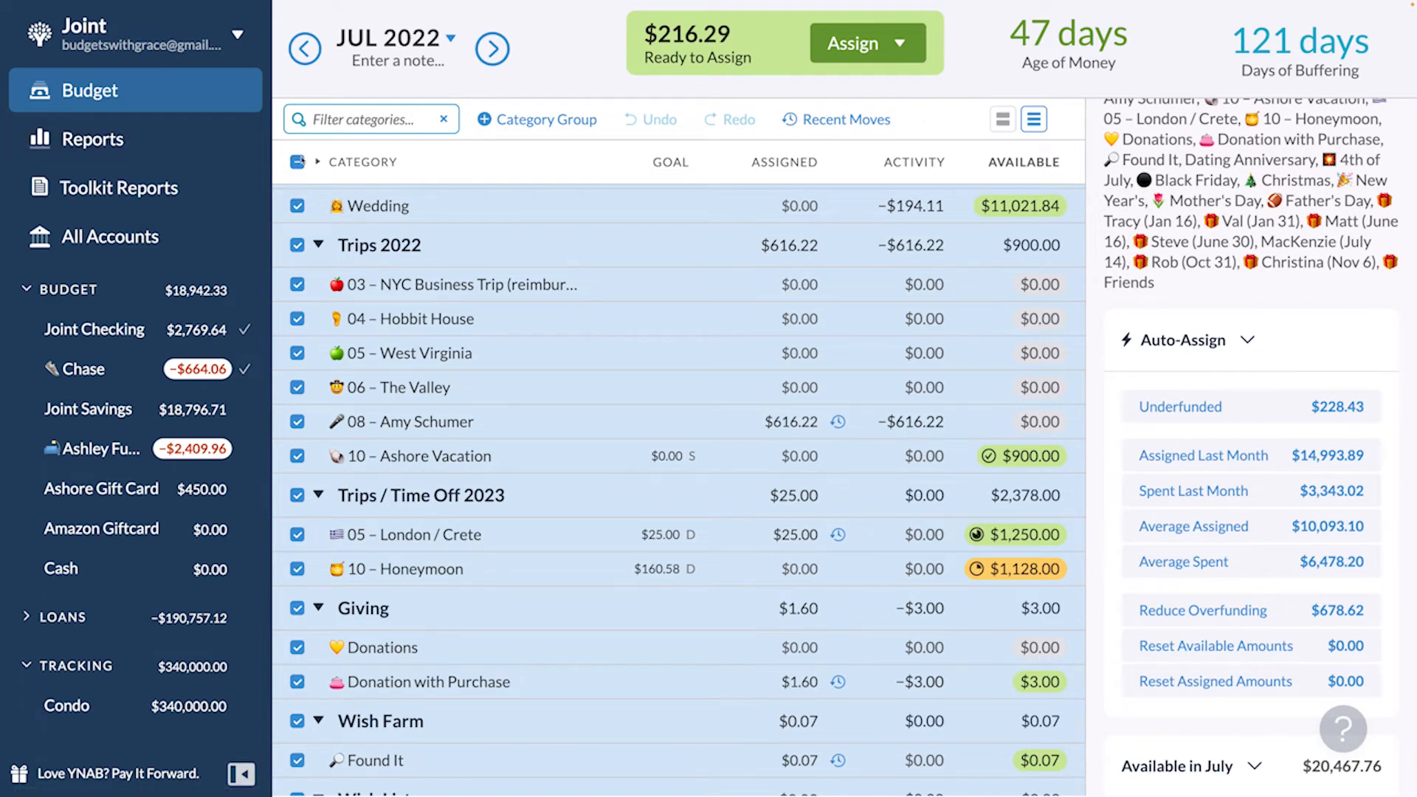
pyautogui.scroll(10, 334, 230)
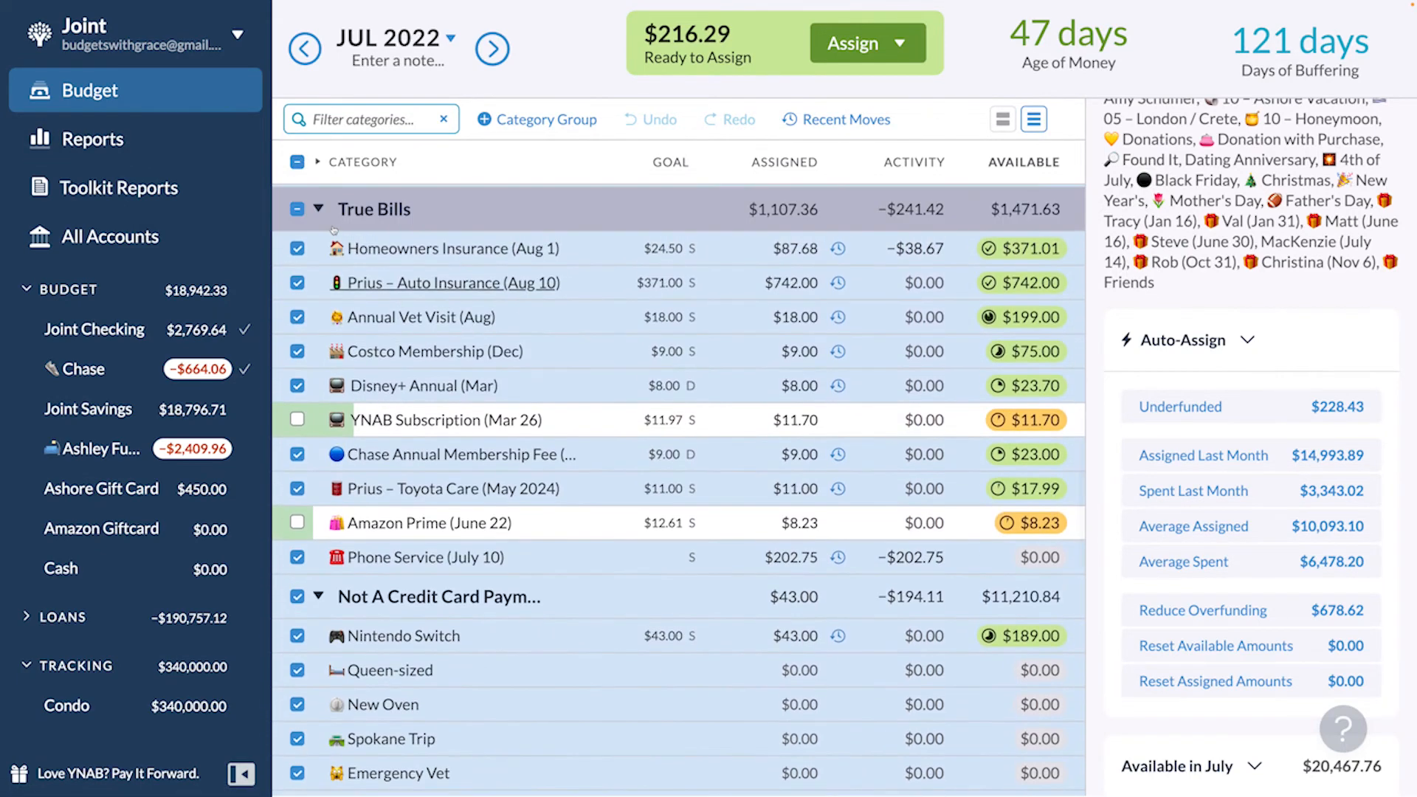
pyautogui.click(1273, 407)
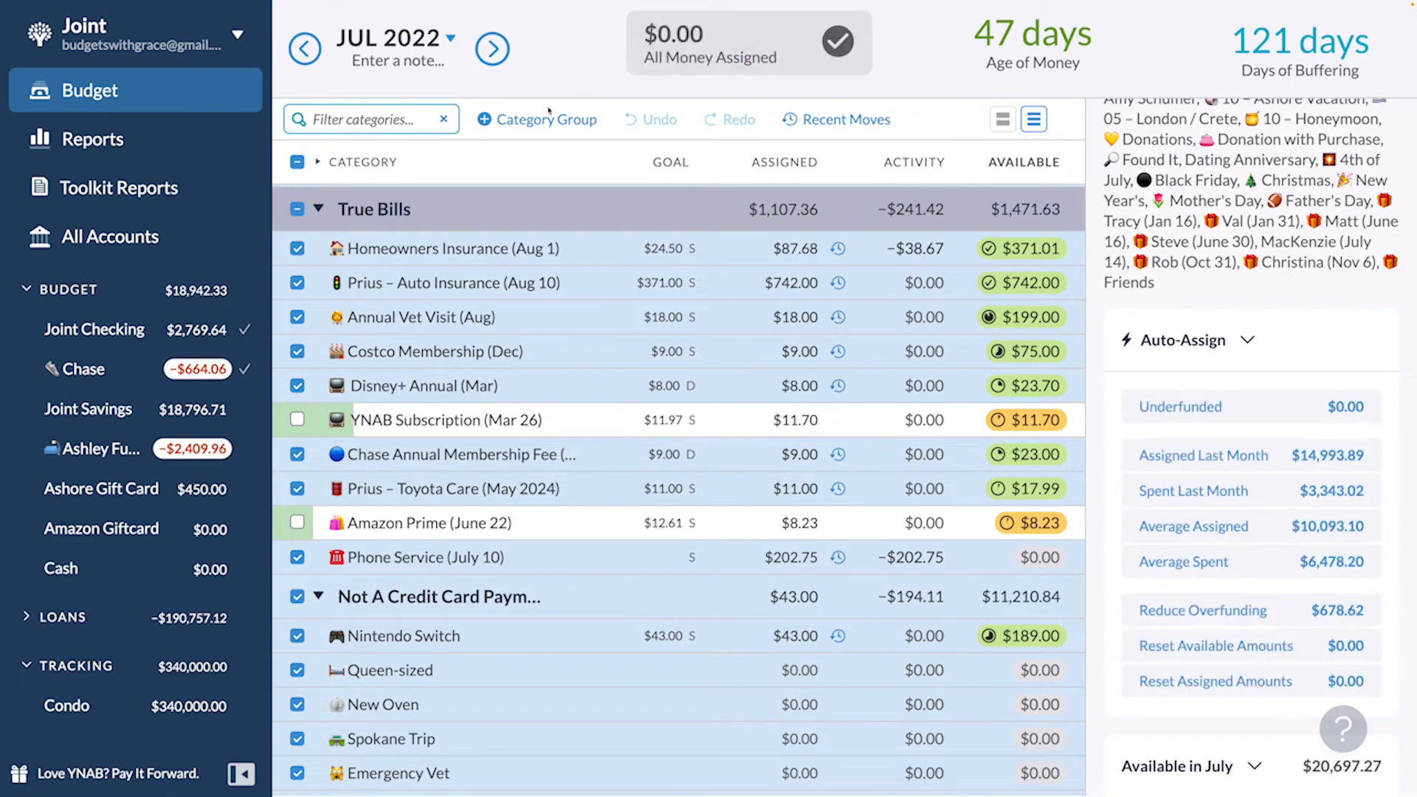
# - Switch to August, set the Internet category's assigned amount to $0, and deselect it
pyautogui.click(494, 49)
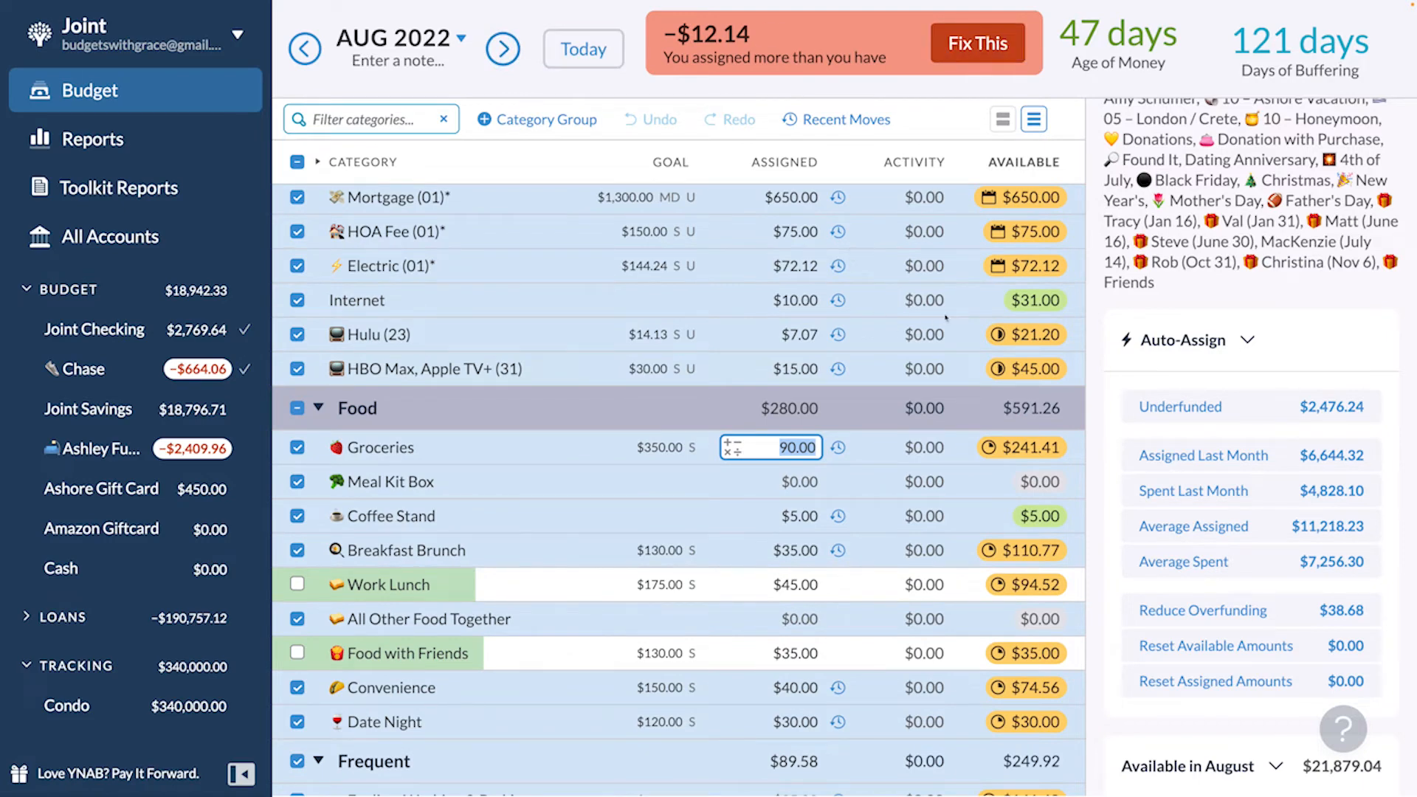
pyautogui.click(787, 299)
pyautogui.write('0')
pyautogui.press('Return')
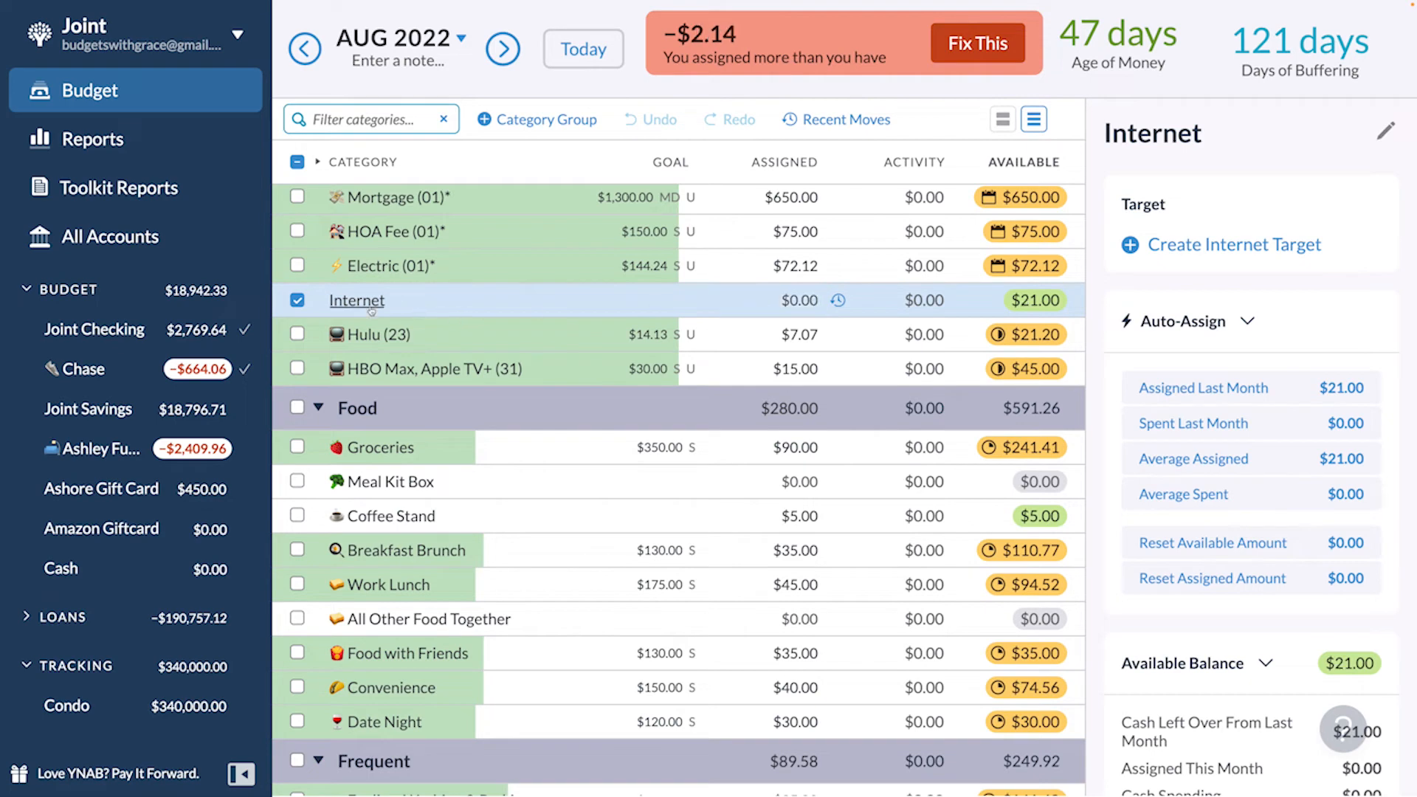
pyautogui.click(297, 300)
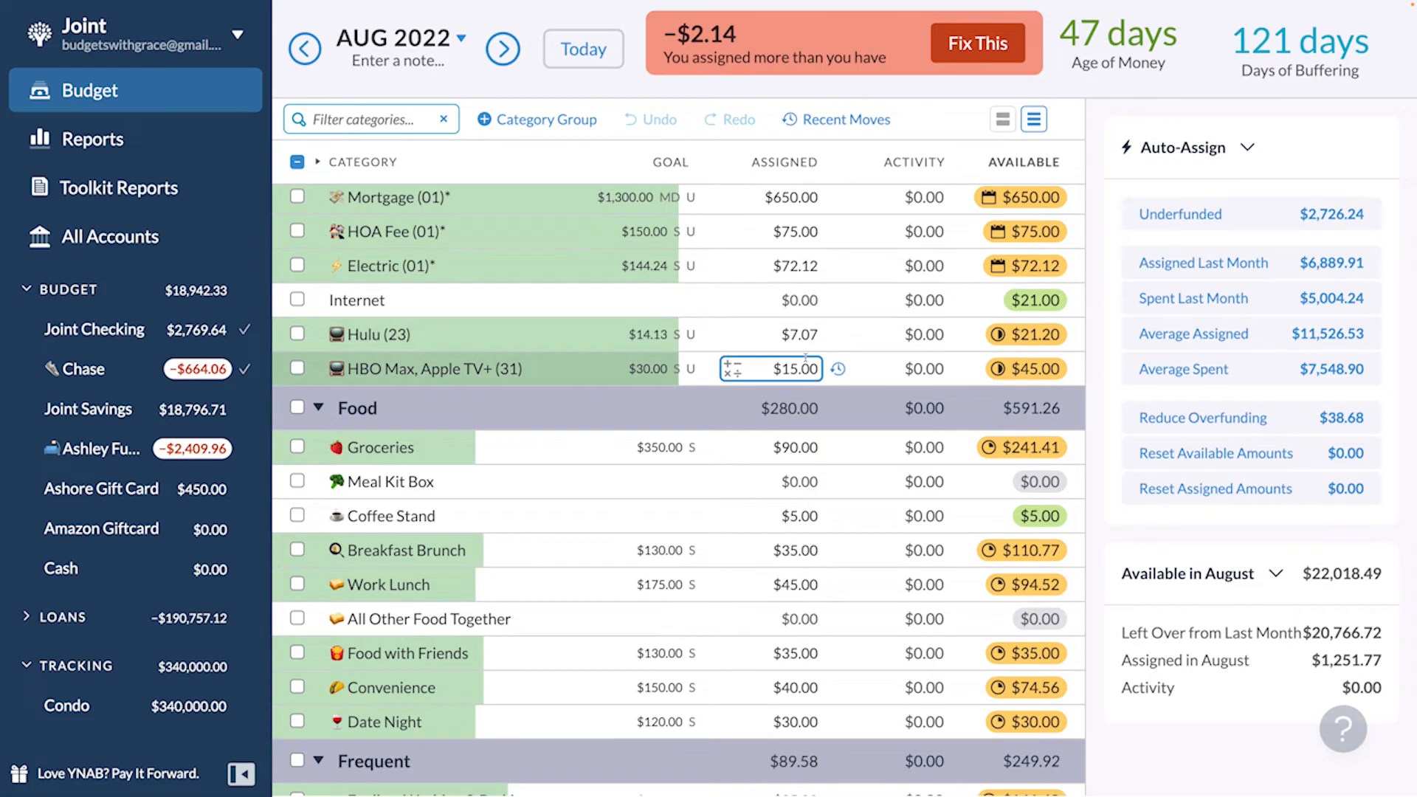
# - Reduce August's assigned amount for Misc. in the Frequent group by $3 to $12 and deselect the category
pyautogui.scroll(-7, 797, 550)
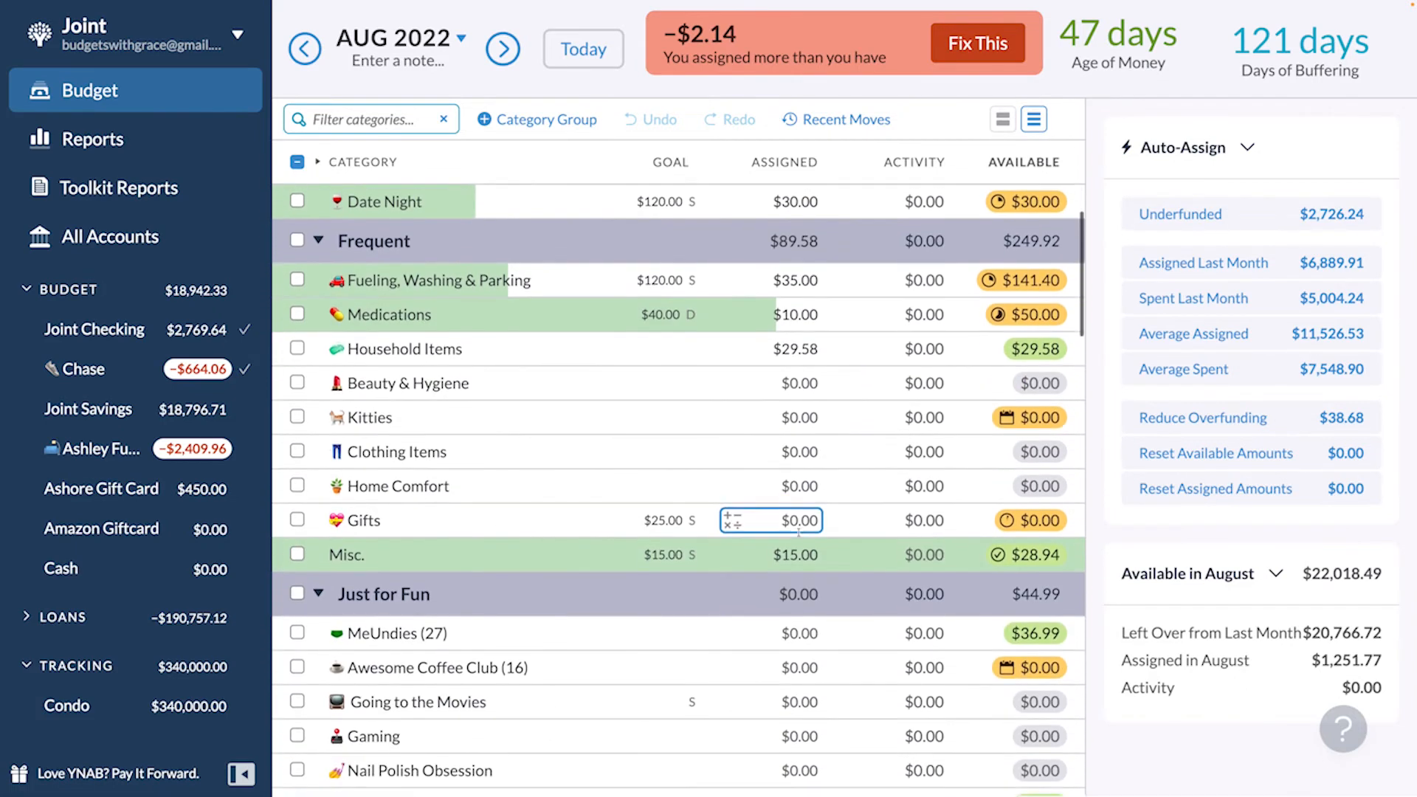
pyautogui.scroll(-1, 796, 546)
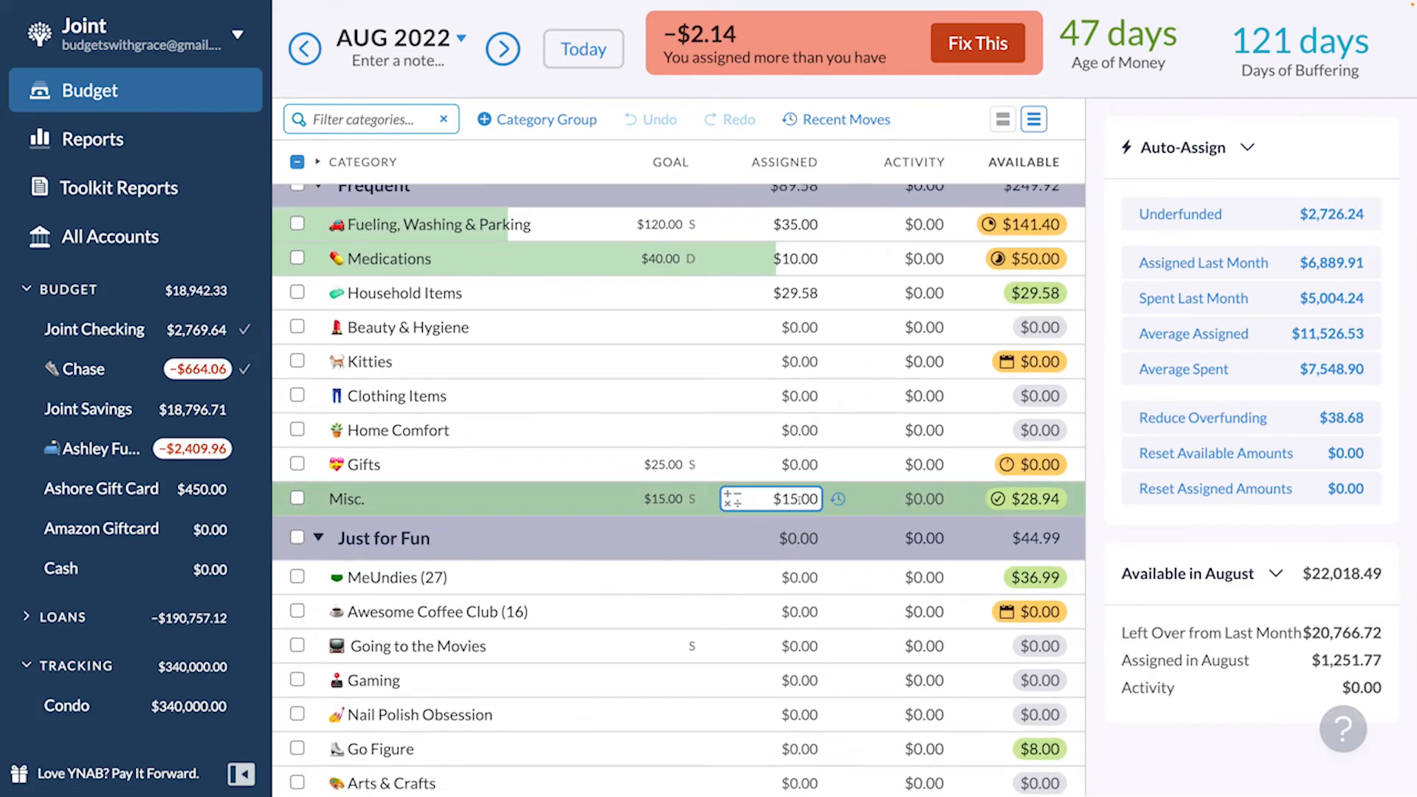
pyautogui.click(796, 499)
pyautogui.write('-3')
pyautogui.press('Return')
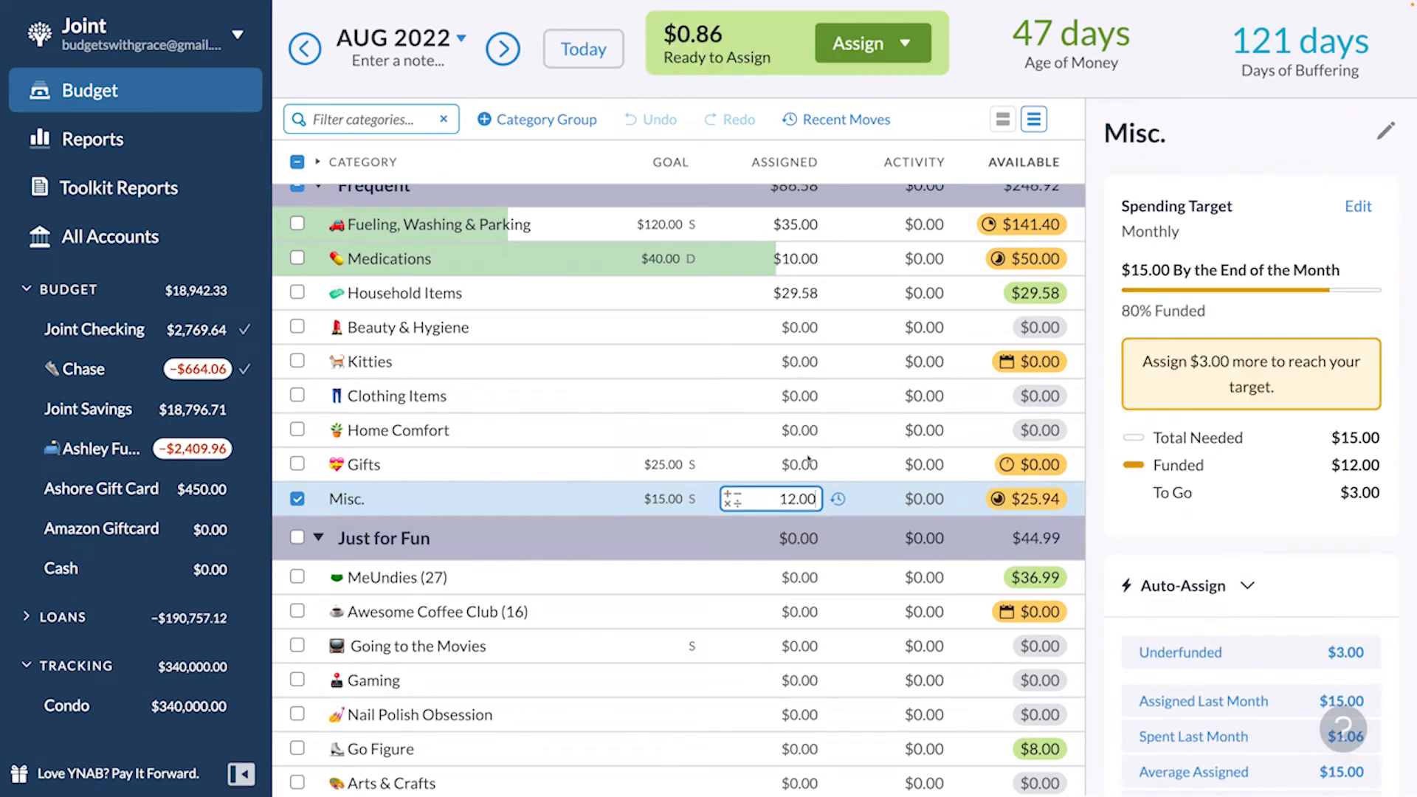
pyautogui.click(297, 500)
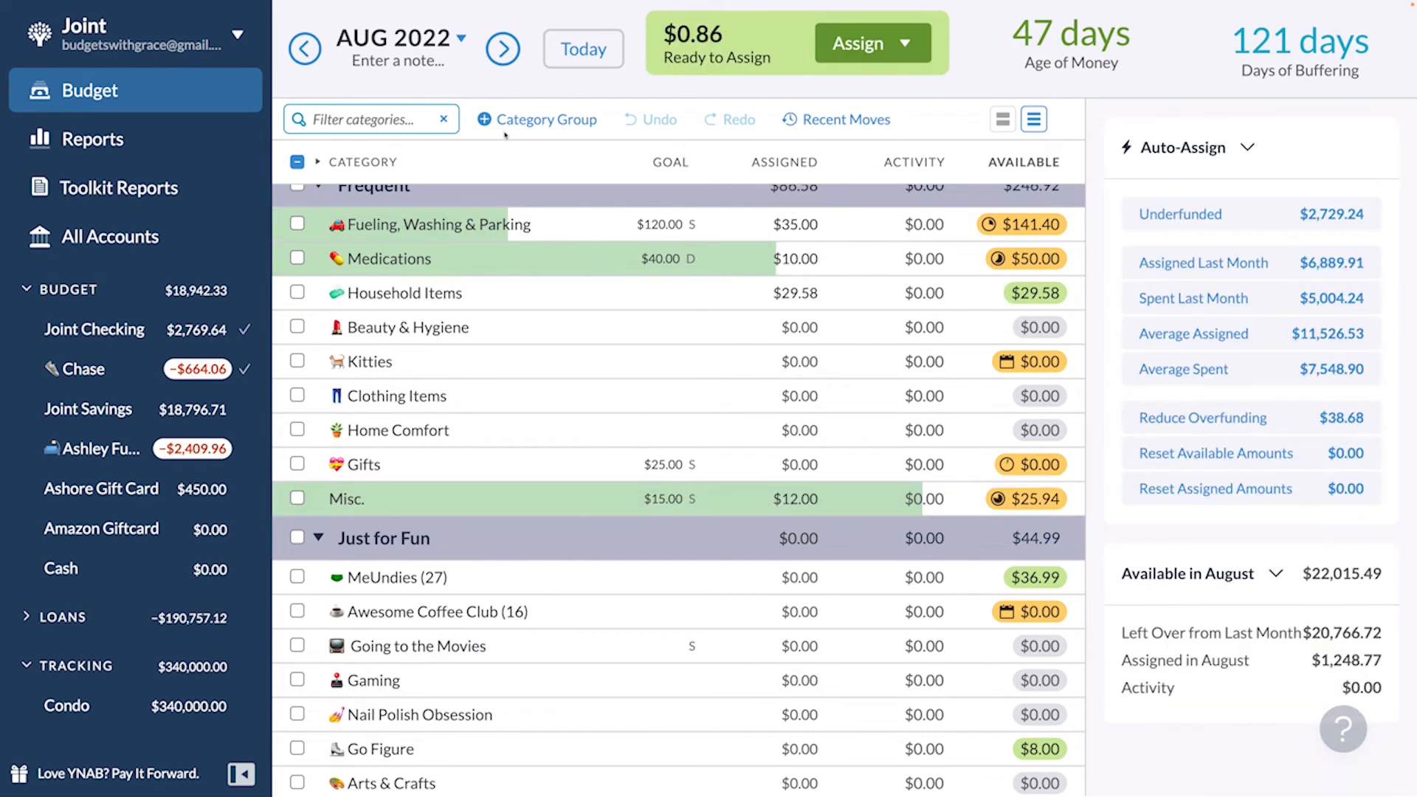
# - Check July's Food categories, return to August, and save the Work Lunch target as a Savings Balance of $175
pyautogui.click(306, 50)
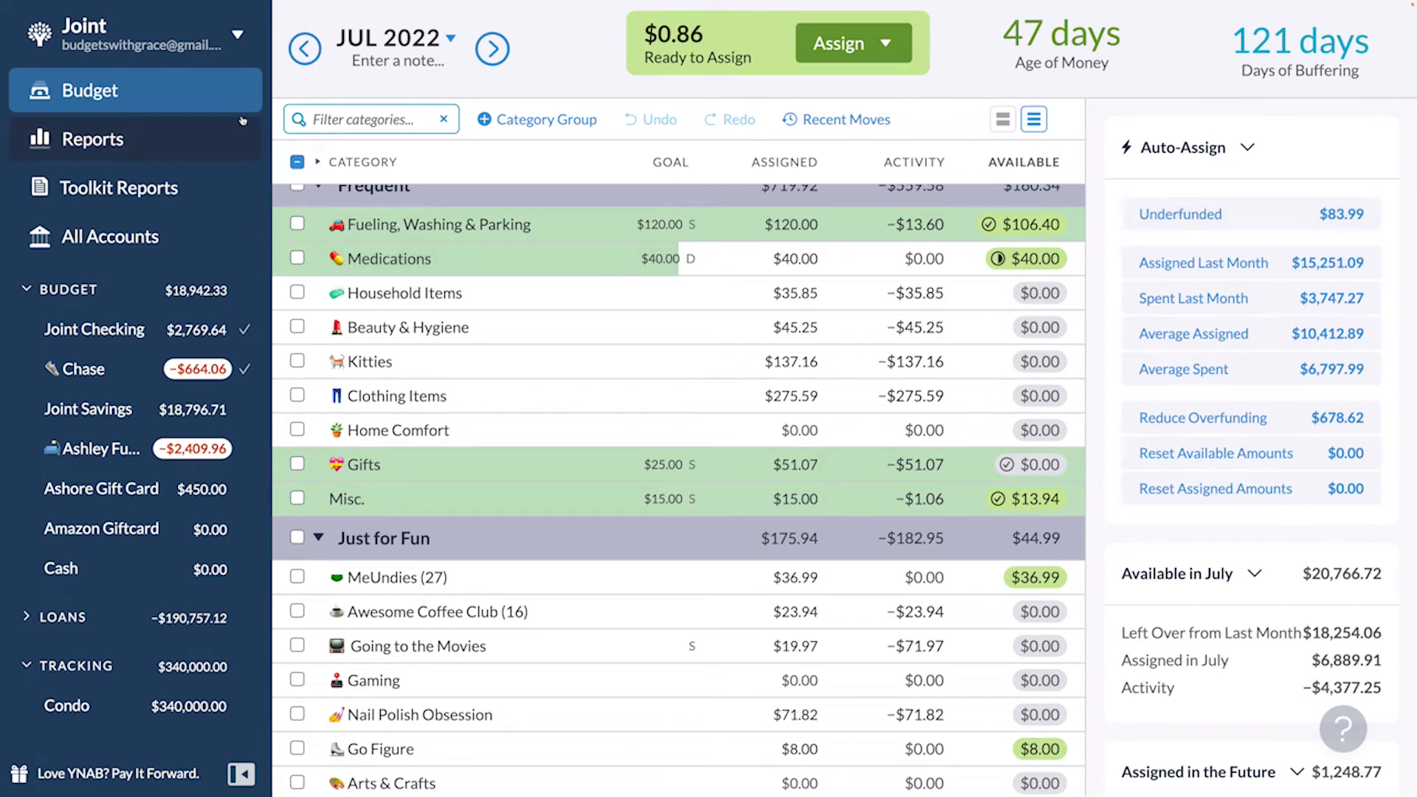
pyautogui.scroll(1, 354, 238)
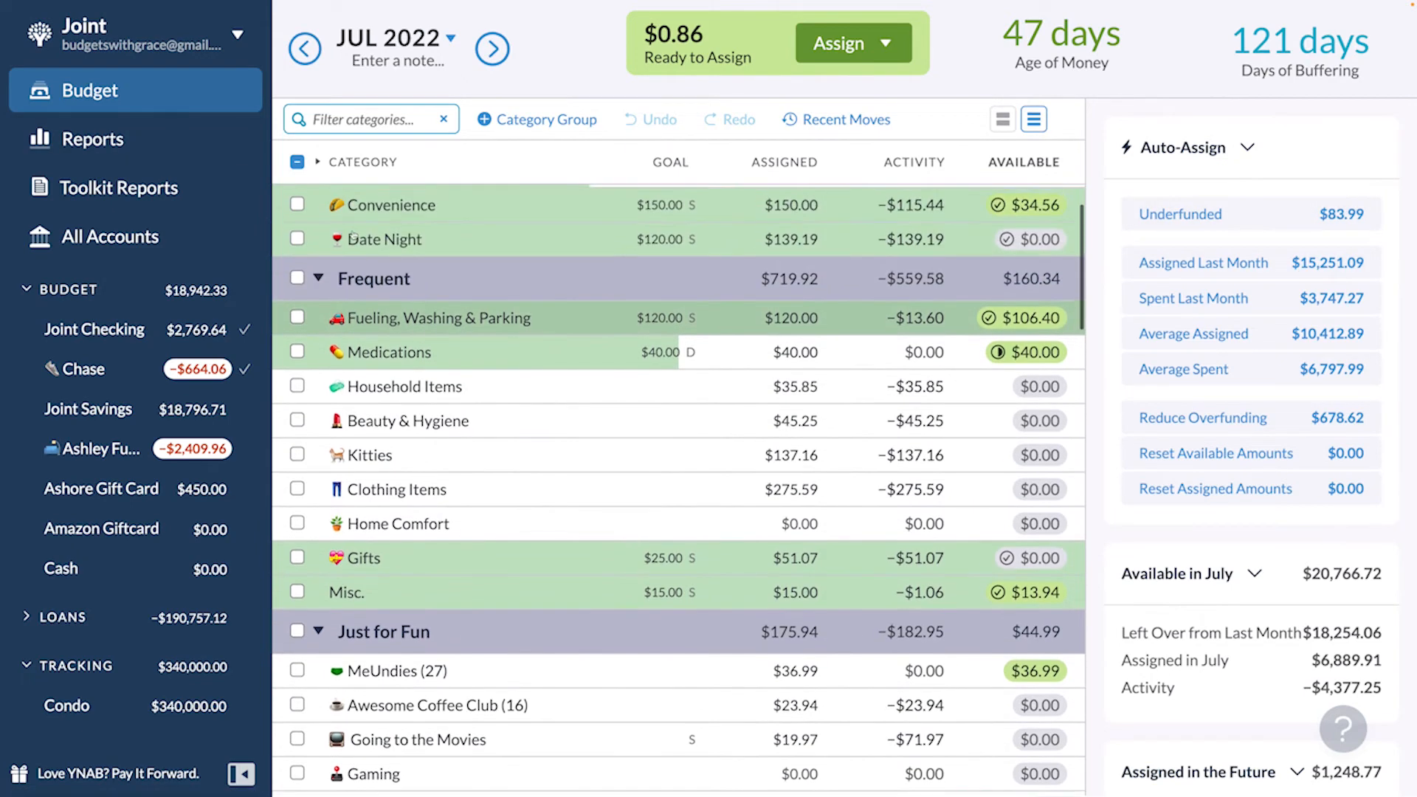
pyautogui.scroll(3, 353, 237)
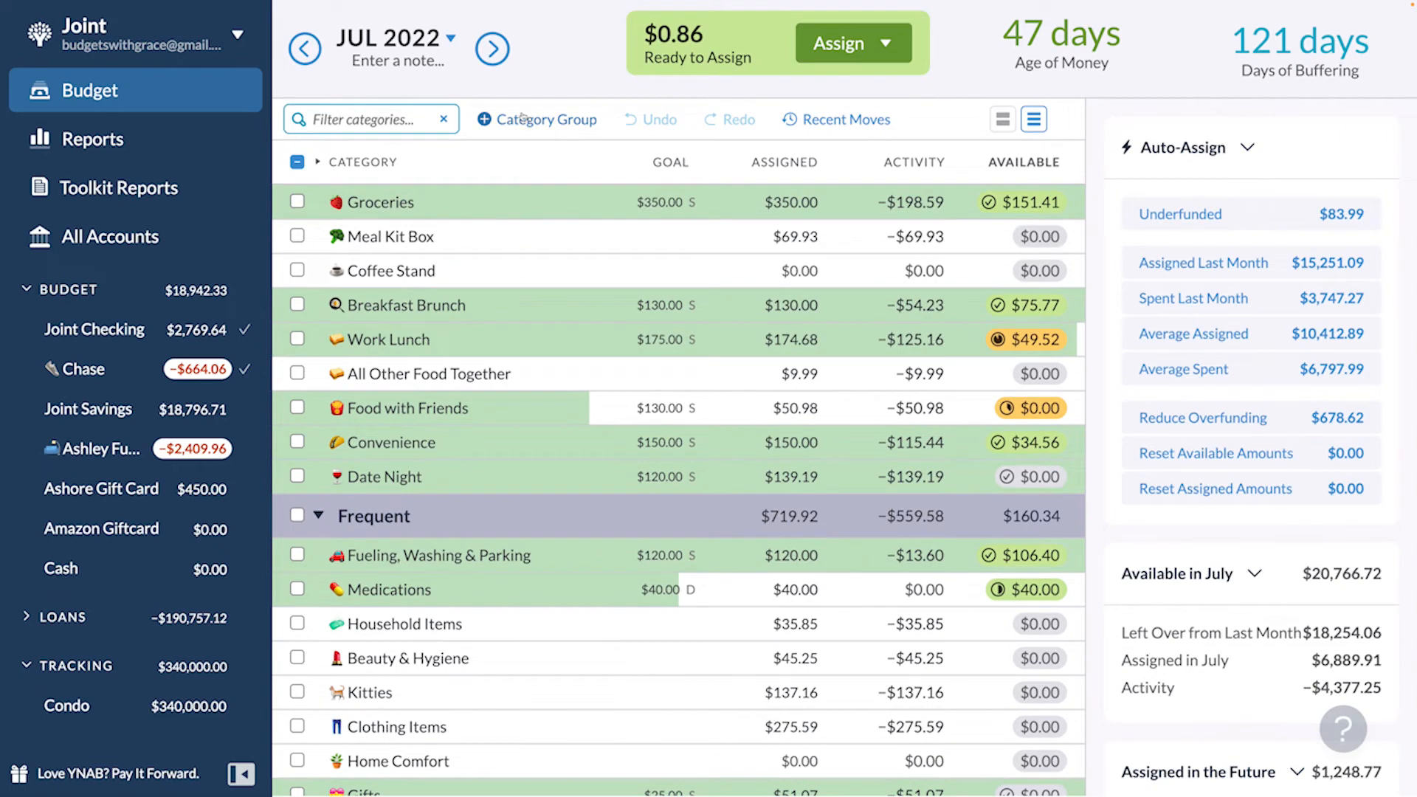
pyautogui.click(492, 49)
pyautogui.click(548, 341)
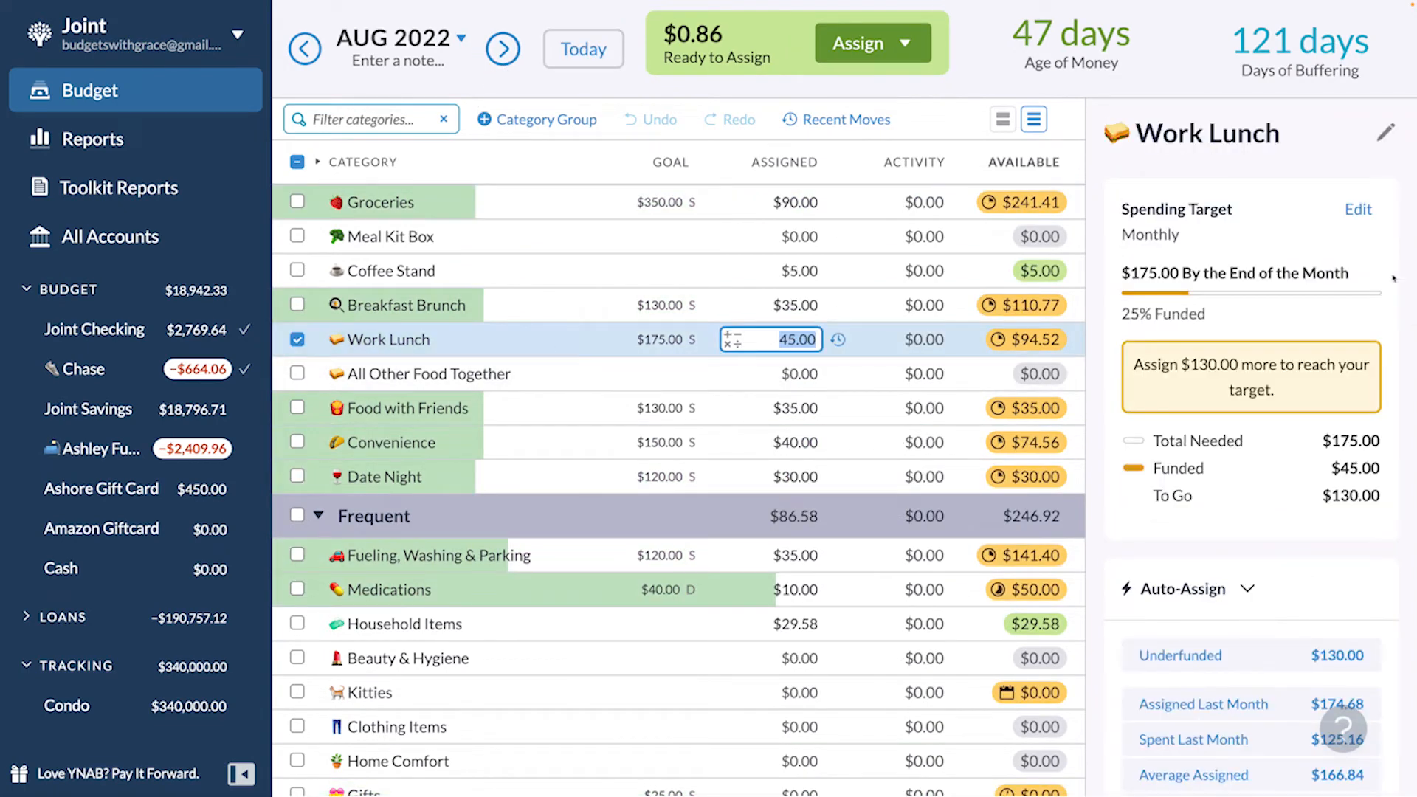
pyautogui.click(1358, 212)
pyautogui.click(1214, 347)
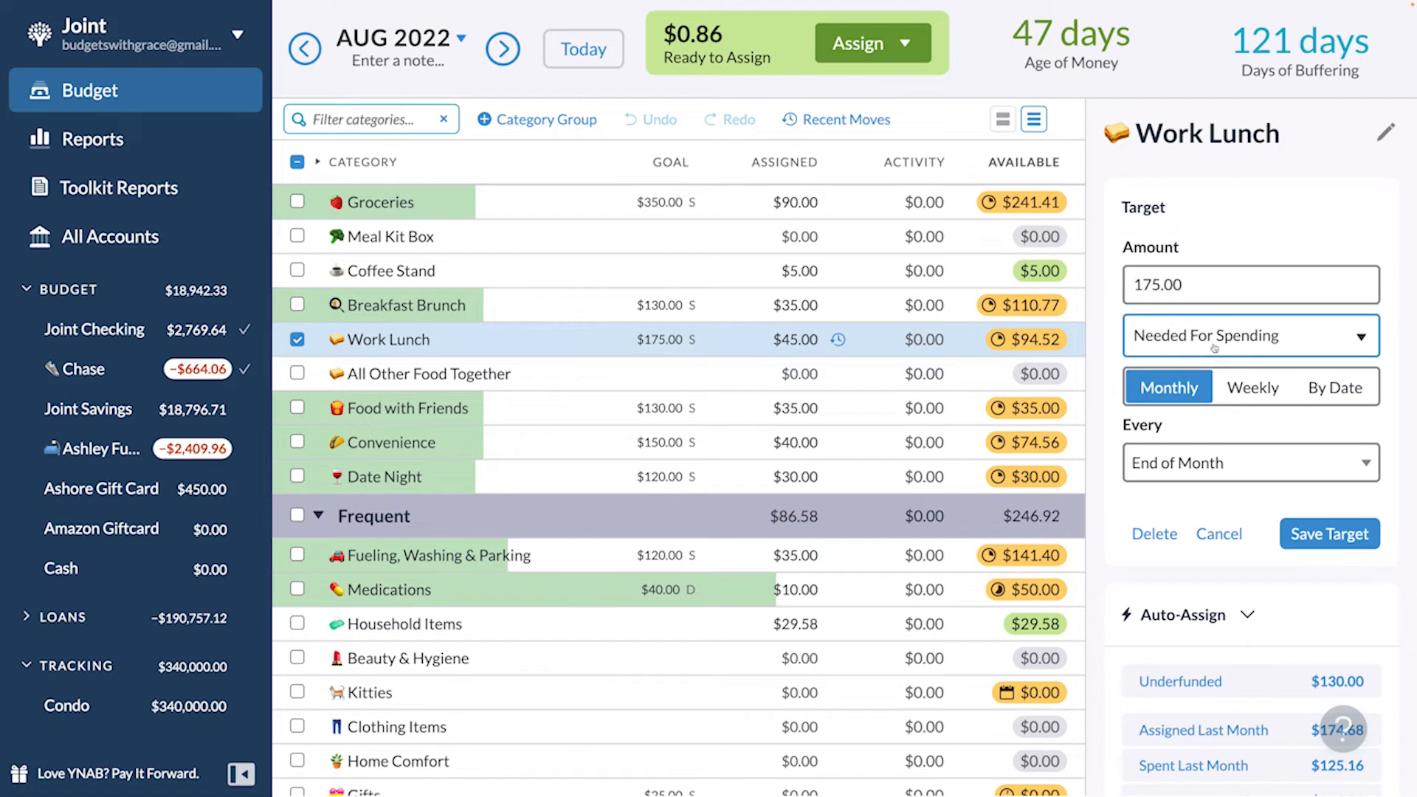
pyautogui.click(1242, 584)
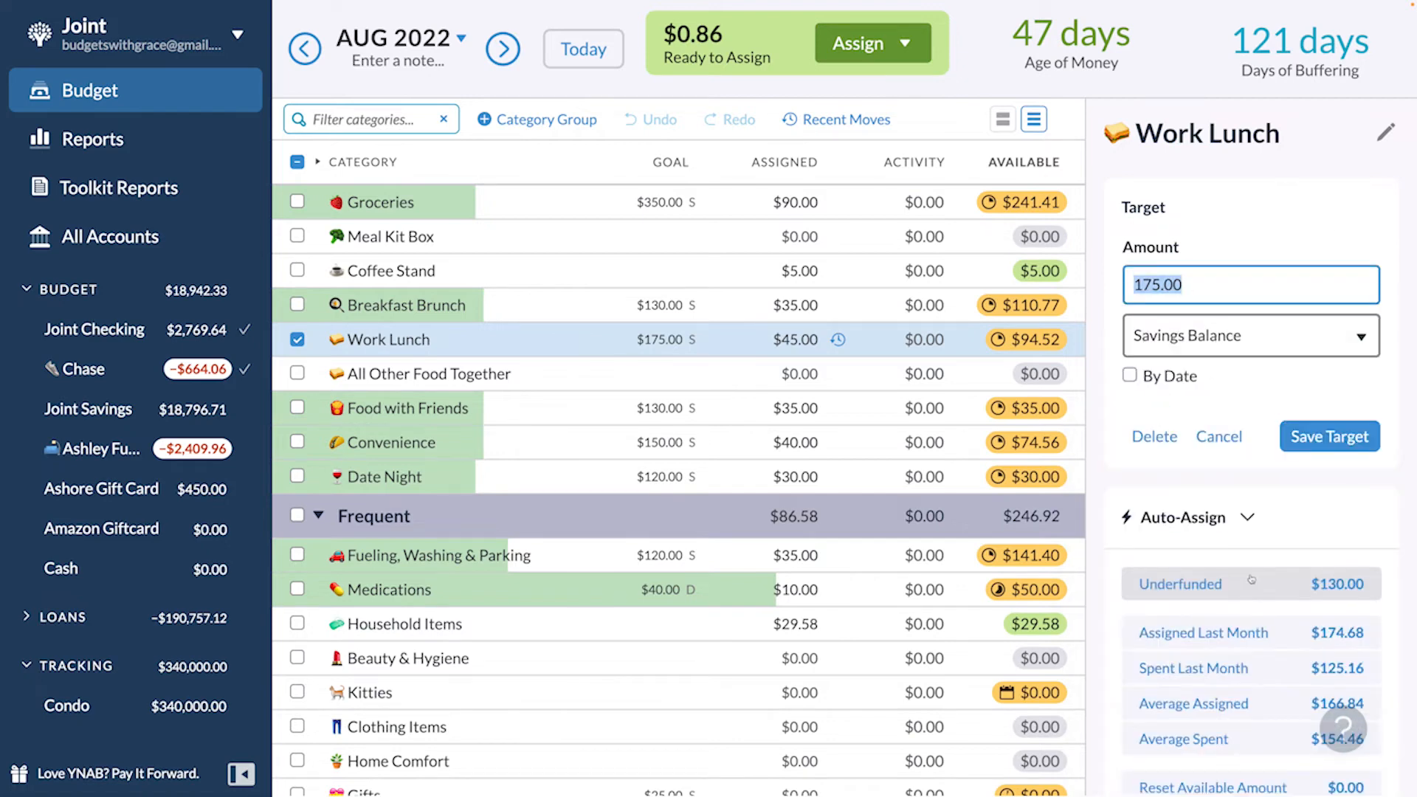
pyautogui.click(1333, 436)
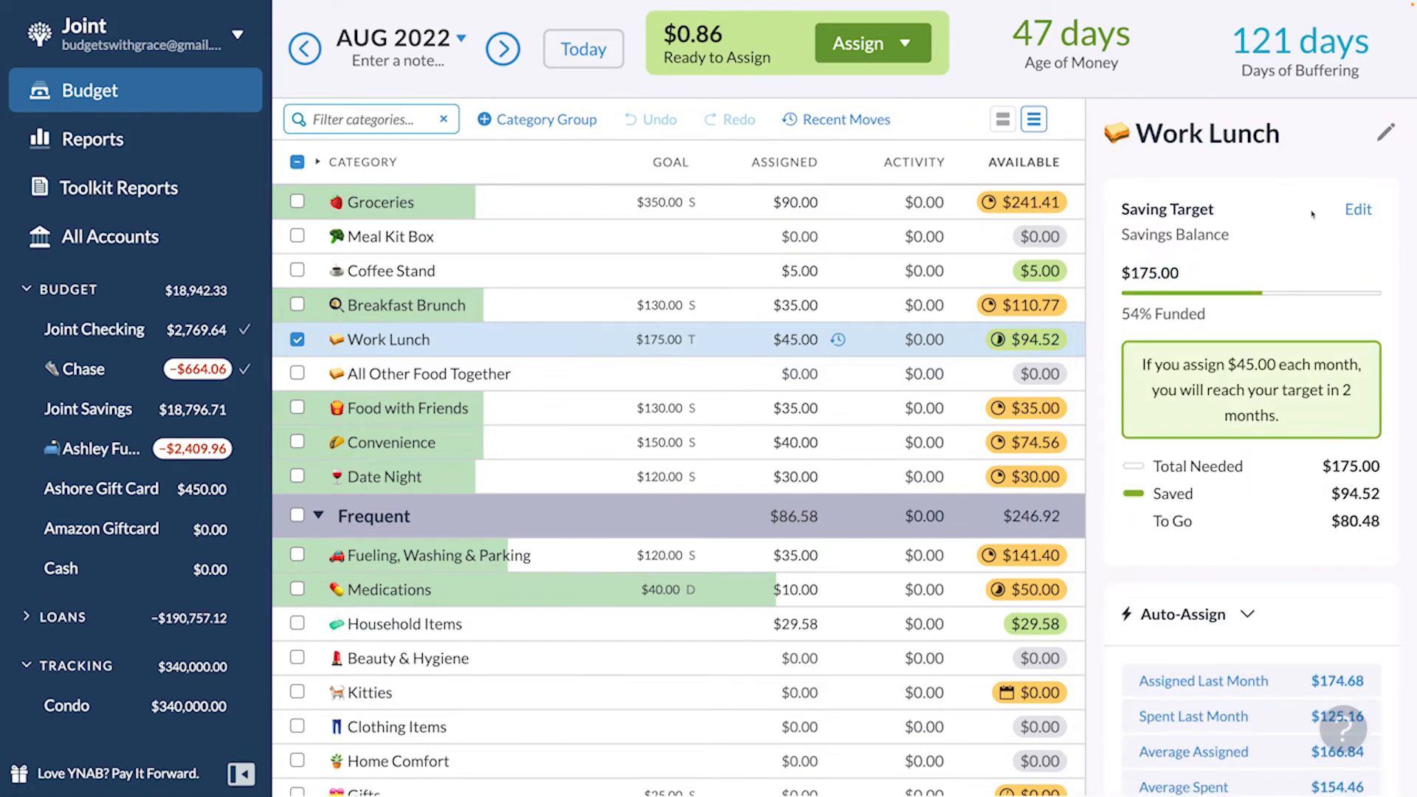
# - Change August's Work Lunch target back to Needed For Spending, monthly by the end of the month, save it, and deselect the category
pyautogui.click(1379, 212)
pyautogui.click(1142, 341)
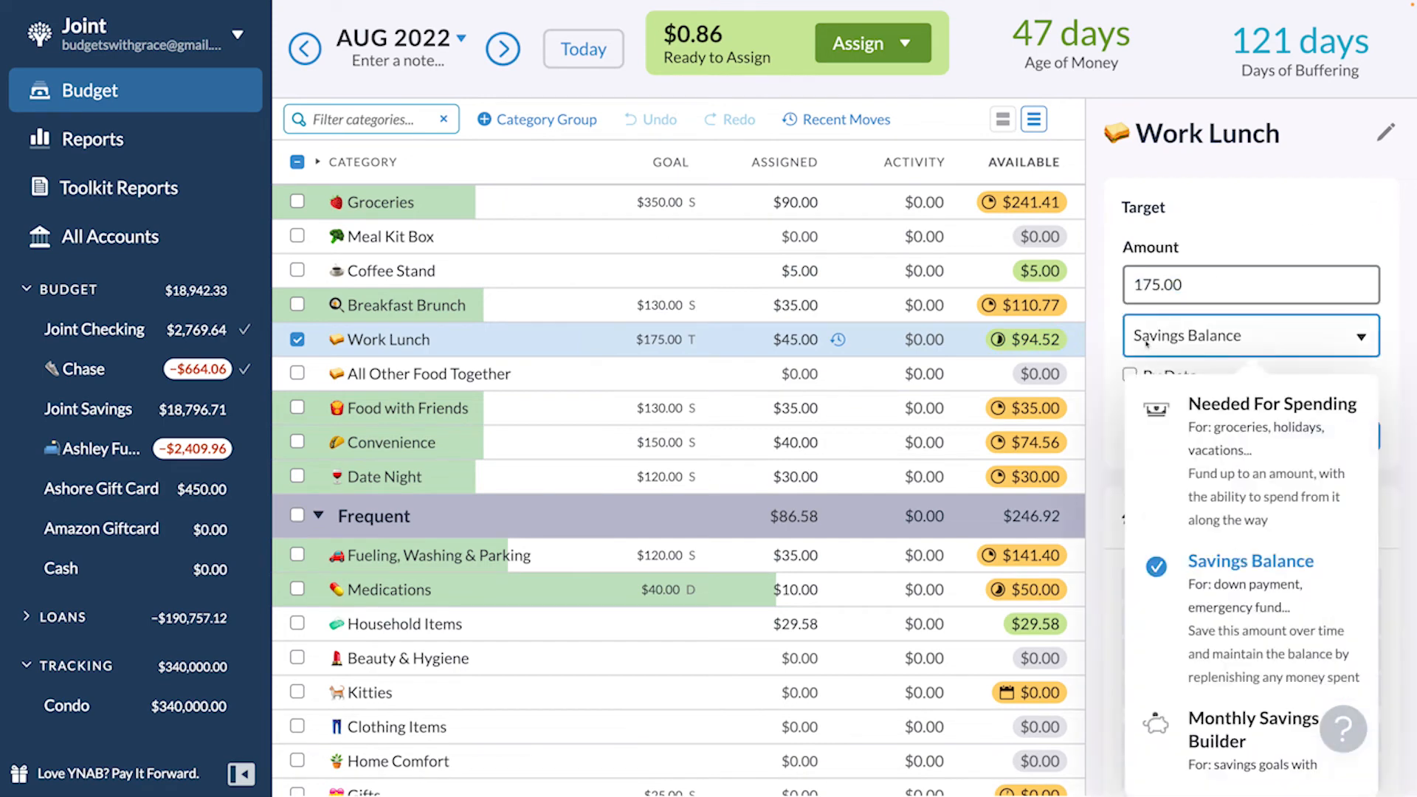
pyautogui.click(1262, 472)
pyautogui.click(1329, 533)
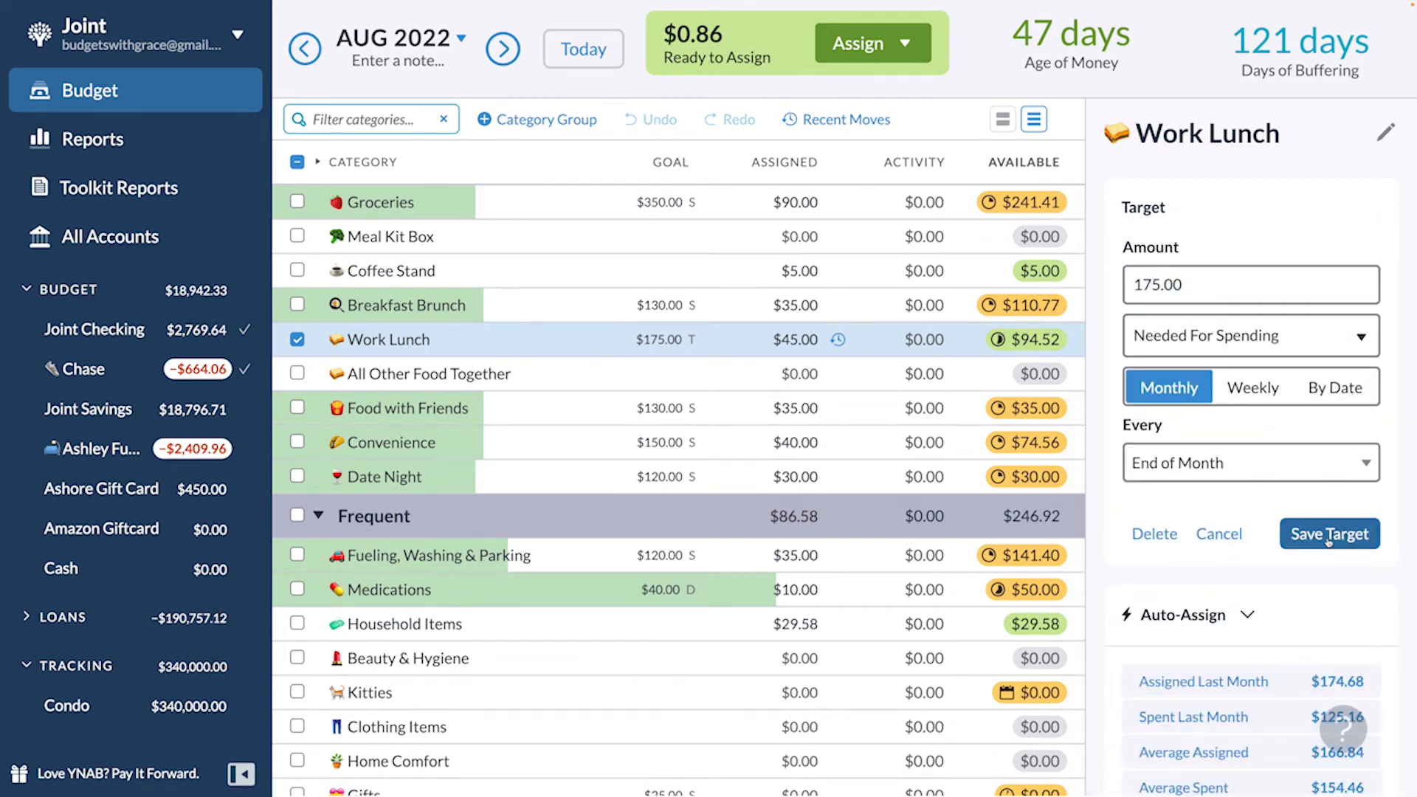
pyautogui.click(296, 339)
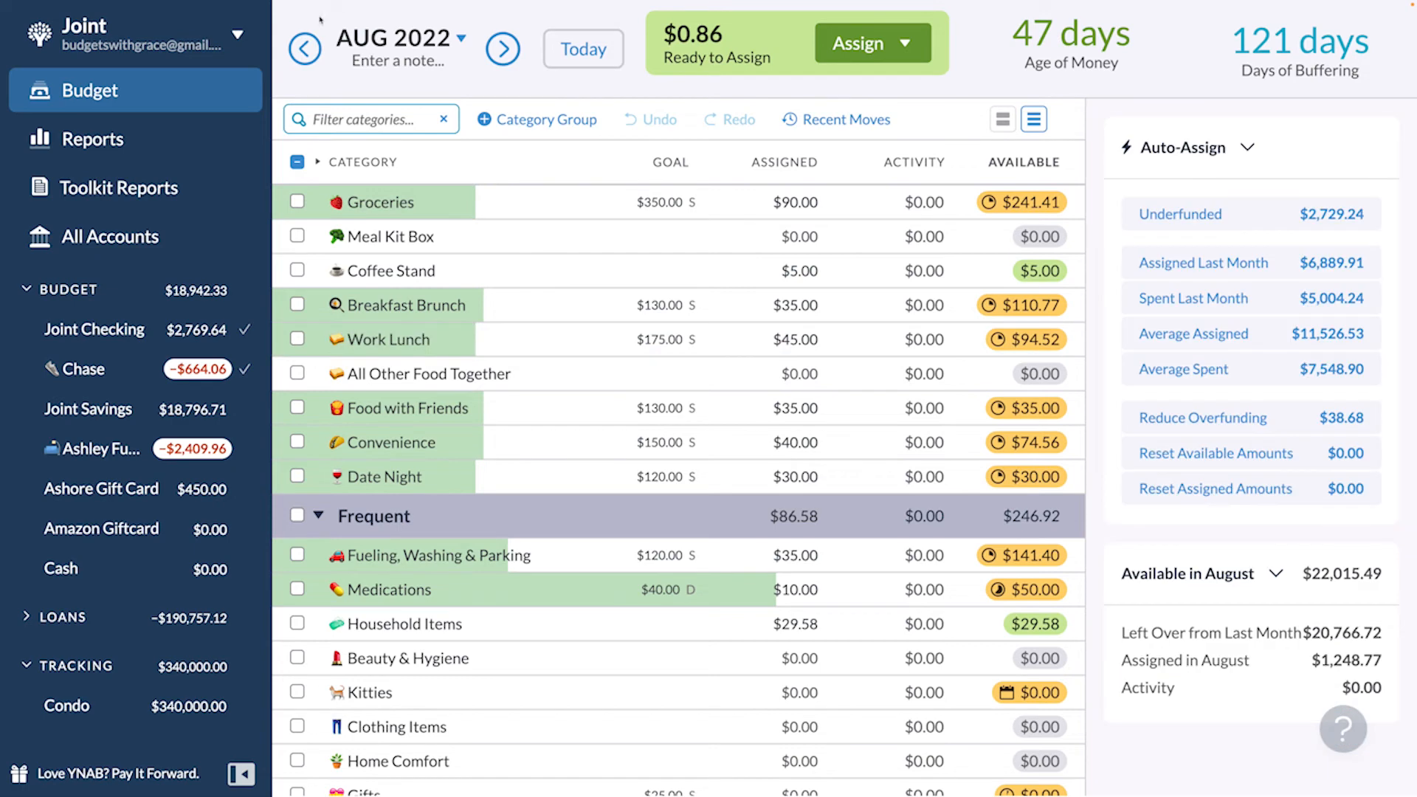
# - Check Work Lunch in July, return to August, and save the Food with Friends target as a Savings Balance
pyautogui.click(303, 50)
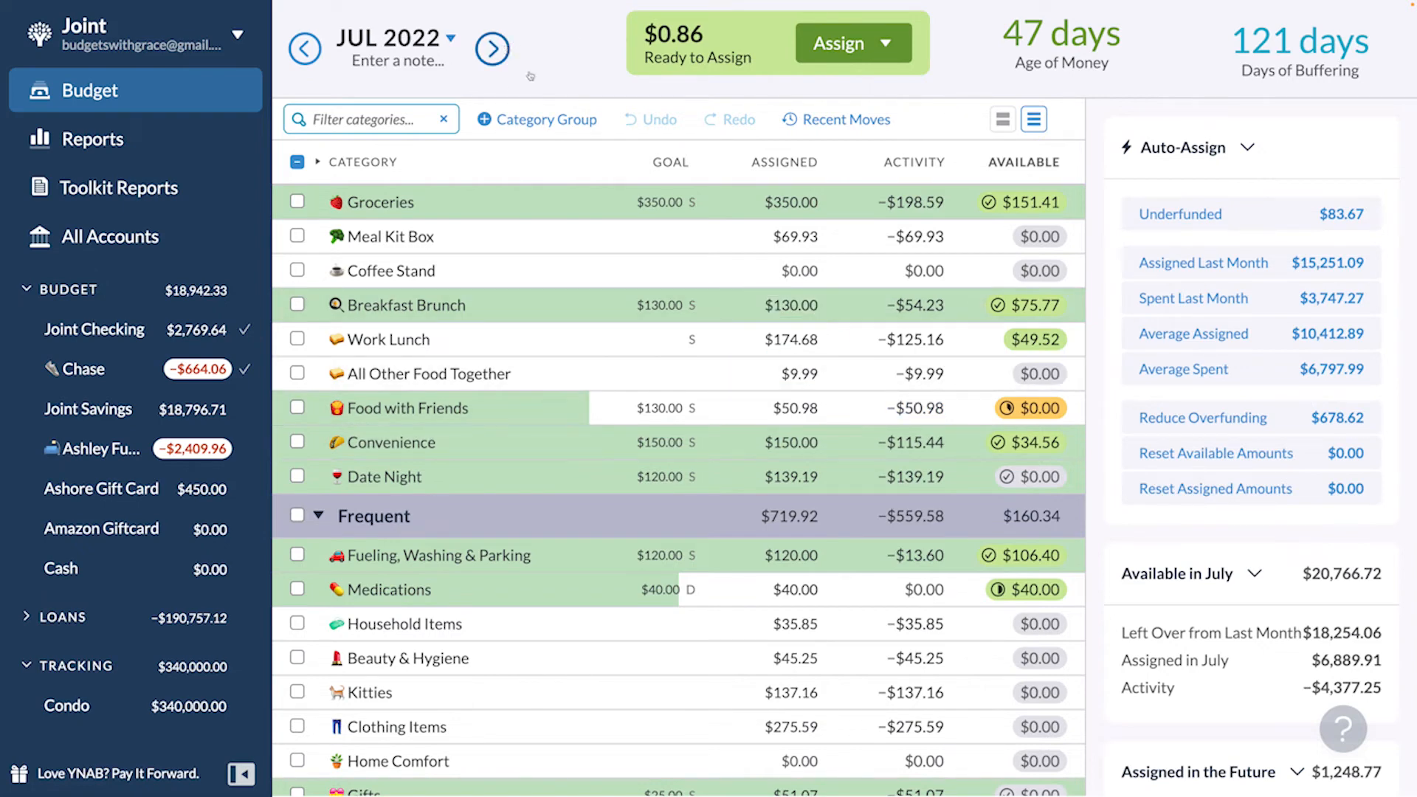
pyautogui.click(505, 50)
pyautogui.click(865, 412)
pyautogui.click(1352, 215)
pyautogui.click(1218, 340)
pyautogui.click(1245, 569)
pyautogui.click(1321, 435)
# - Change August's Food with Friends target back to Needed For Spending, monthly by the end of the month, and save it
pyautogui.click(1357, 211)
pyautogui.click(1247, 338)
pyautogui.click(1257, 409)
pyautogui.click(1327, 507)
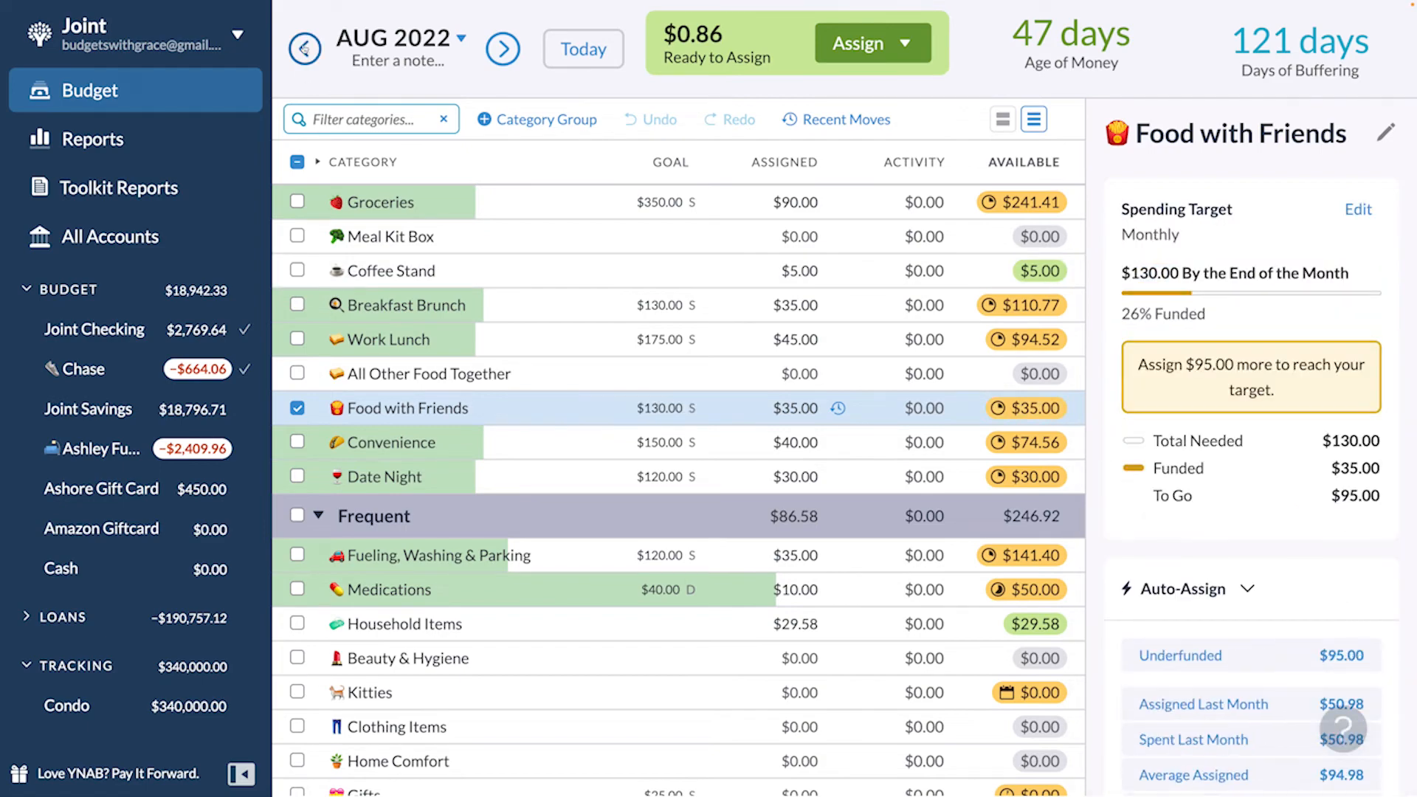
# - Select YNAB Subscription (Mar 26) in July, switch to August, and save its target as a Savings Balance of $107.70 by March 2023
pyautogui.click(305, 62)
pyautogui.scroll(-10, 785, 446)
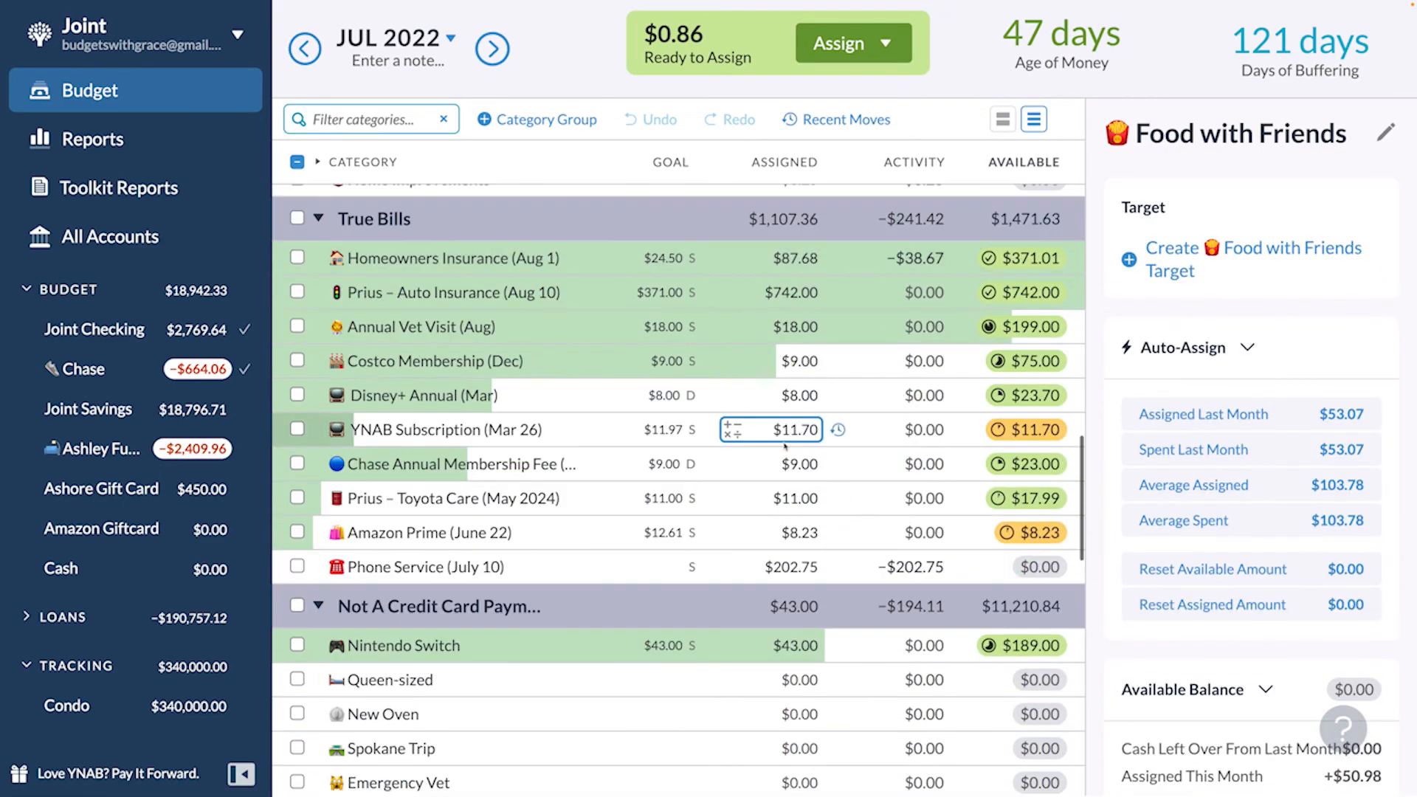
pyautogui.click(786, 443)
pyautogui.click(492, 49)
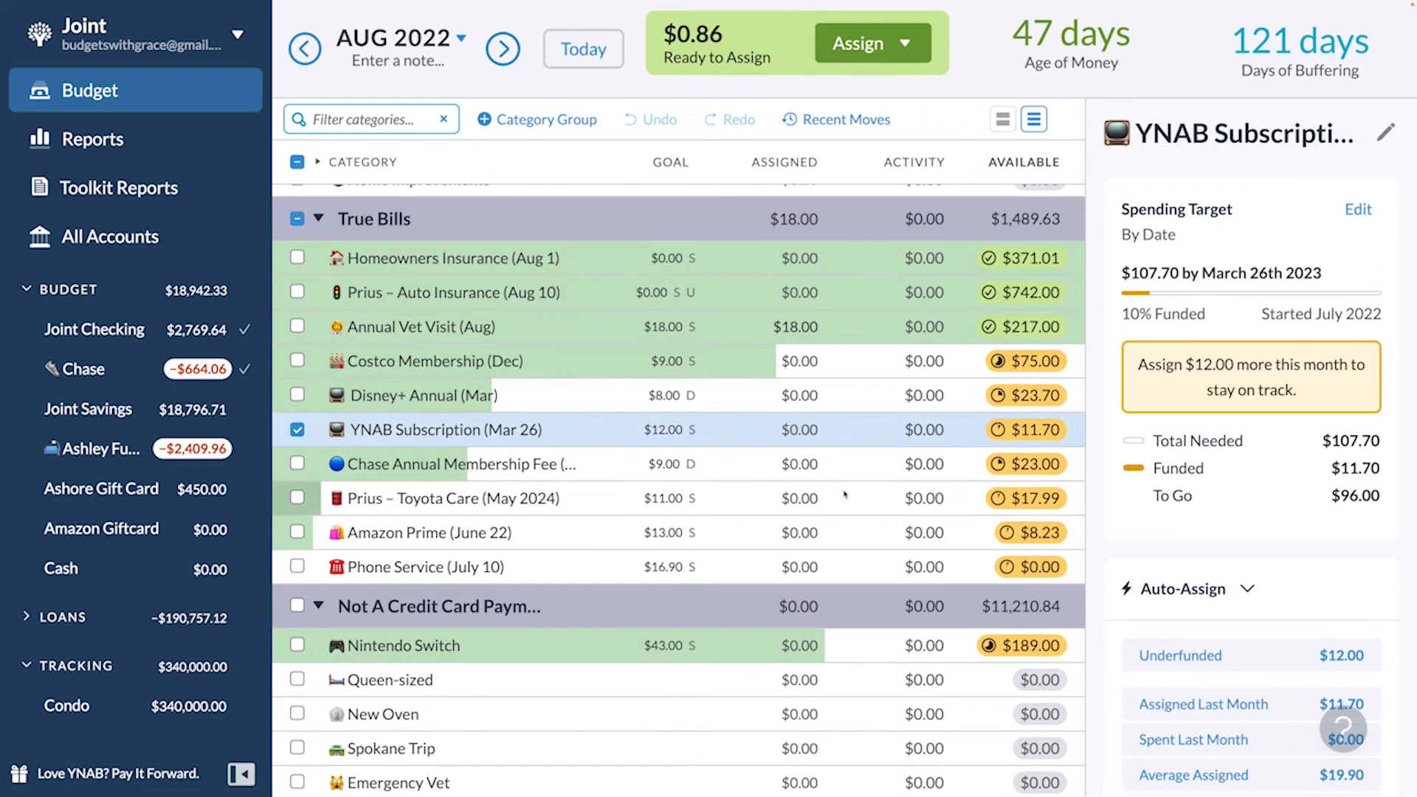
pyautogui.click(1363, 201)
pyautogui.click(1247, 336)
pyautogui.click(1174, 559)
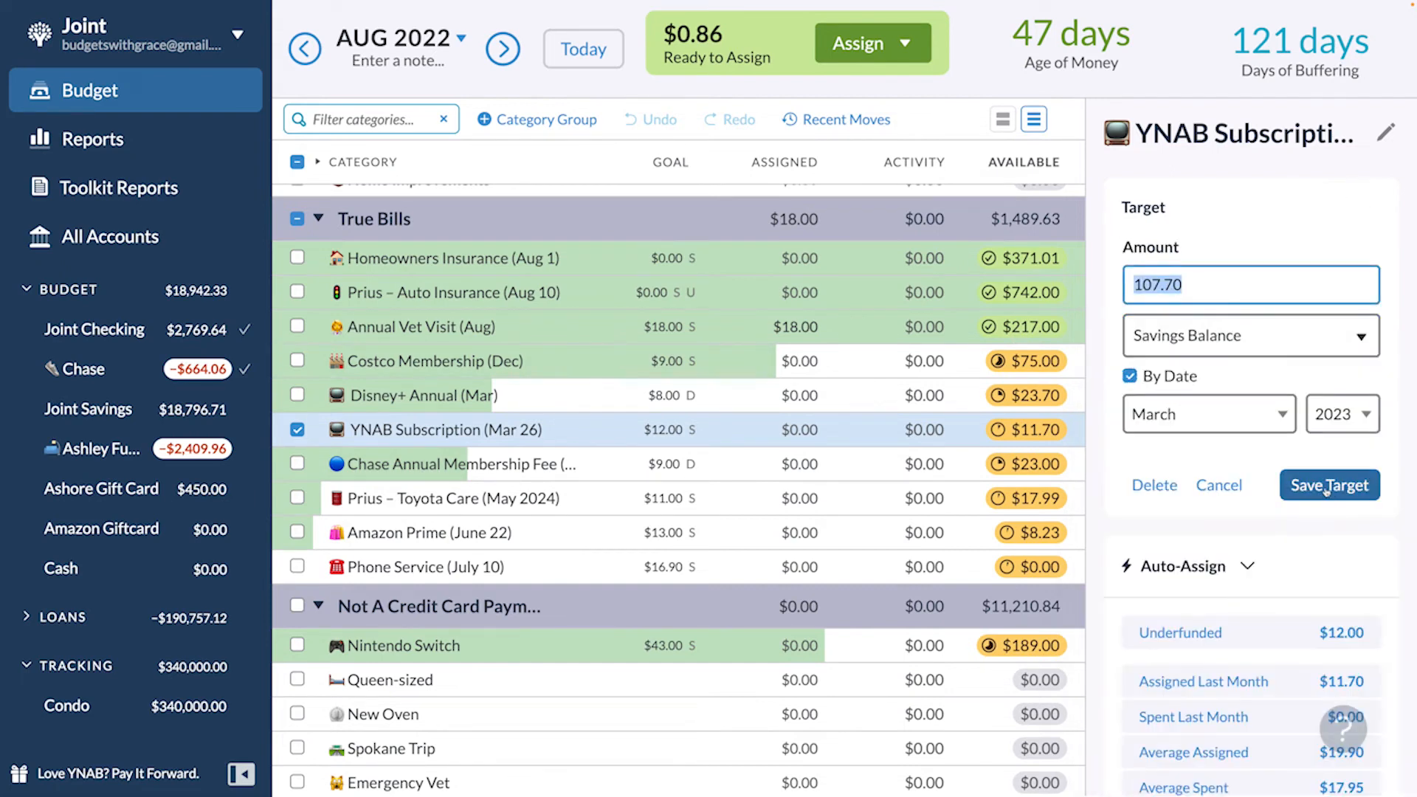
pyautogui.click(1327, 487)
# - Change August's YNAB Subscription (Mar 26) target to Needed For Spending, $107.70 by March 26, 2023, and save it
pyautogui.click(1359, 210)
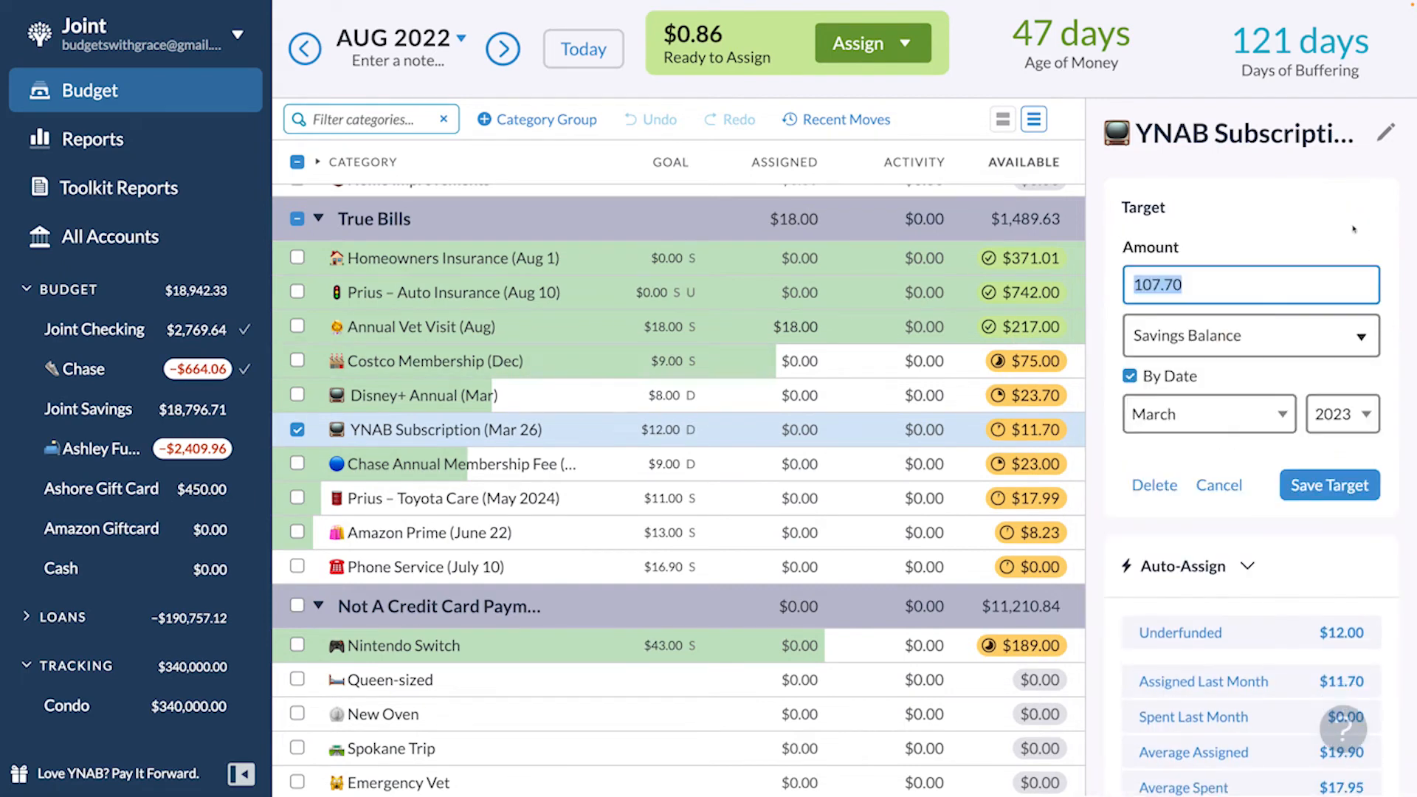
pyautogui.click(1249, 330)
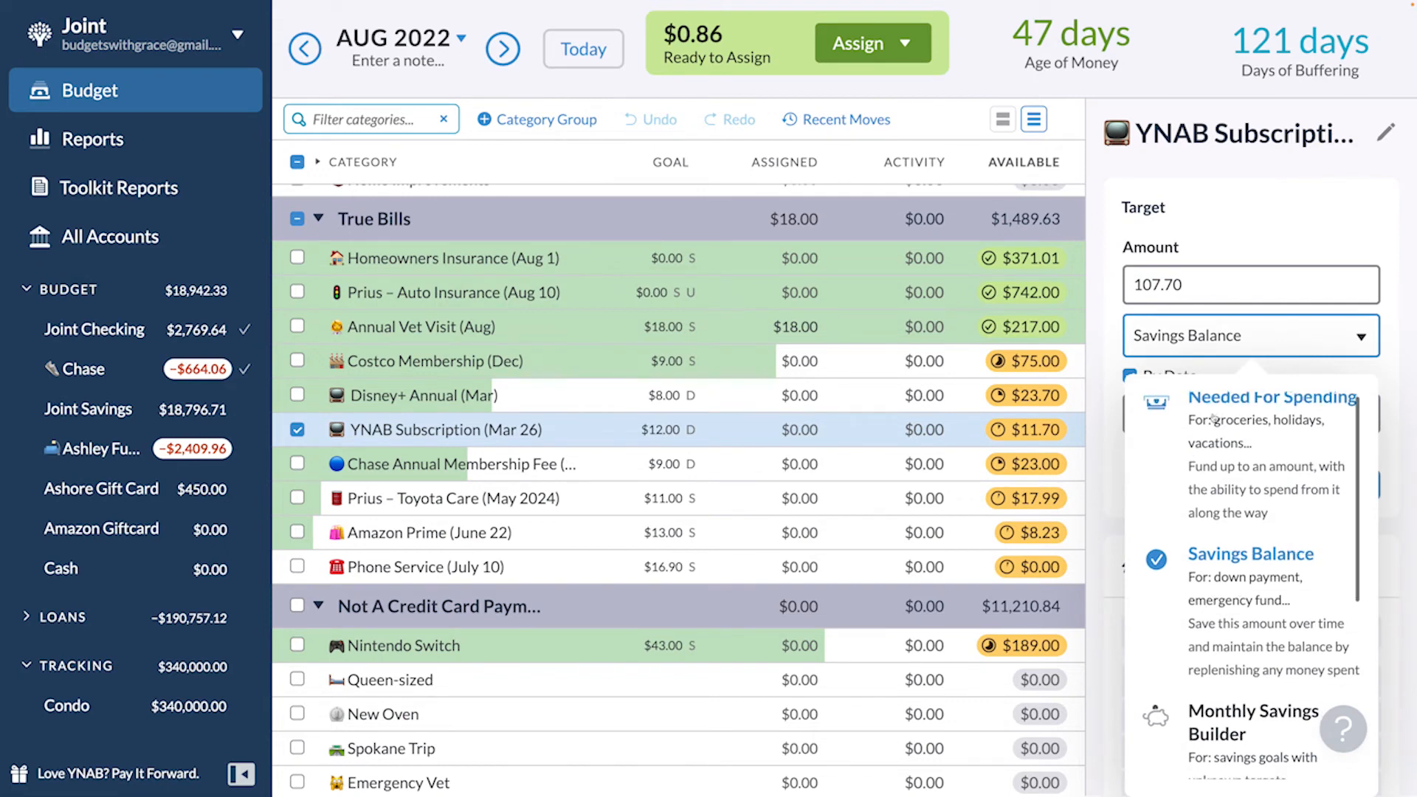
pyautogui.click(1214, 466)
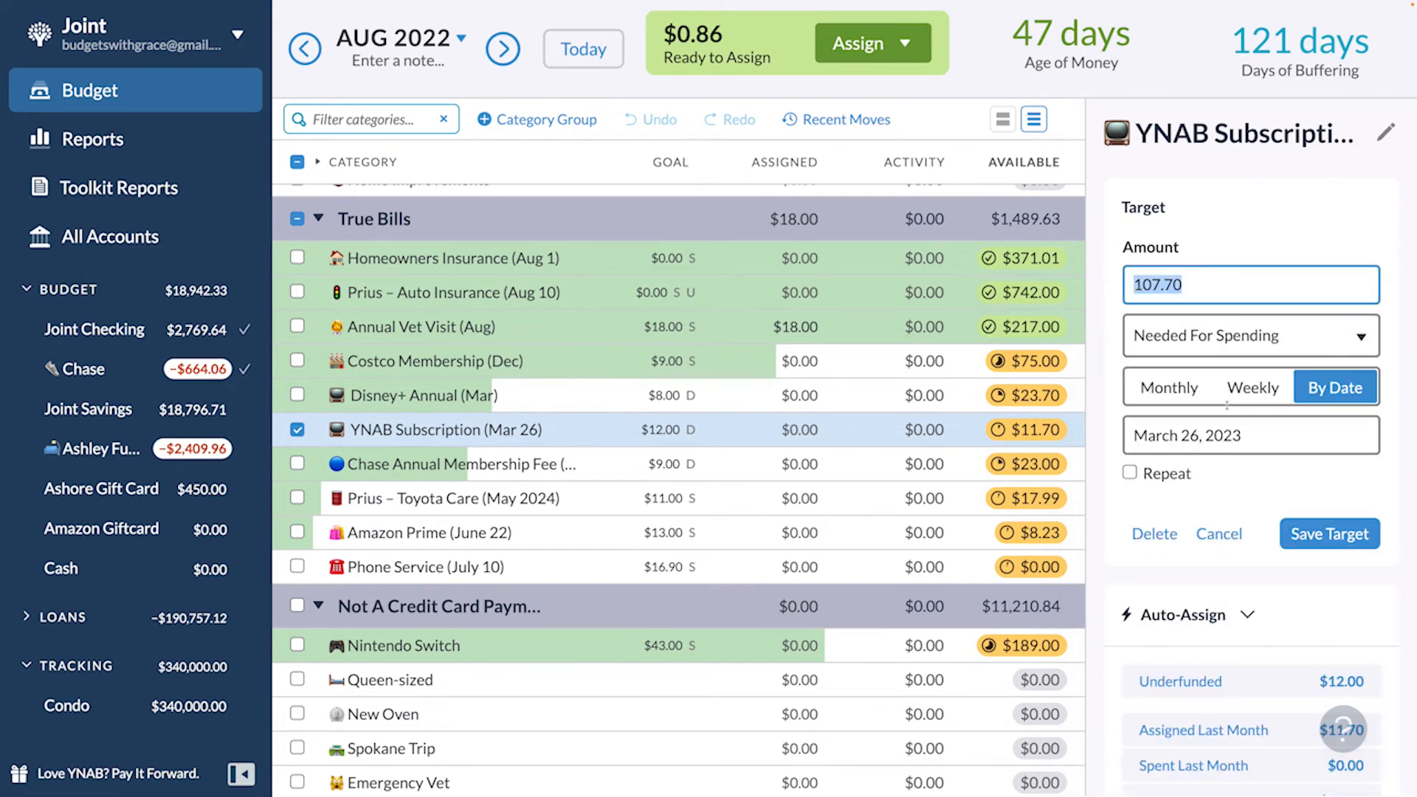
pyautogui.click(1315, 534)
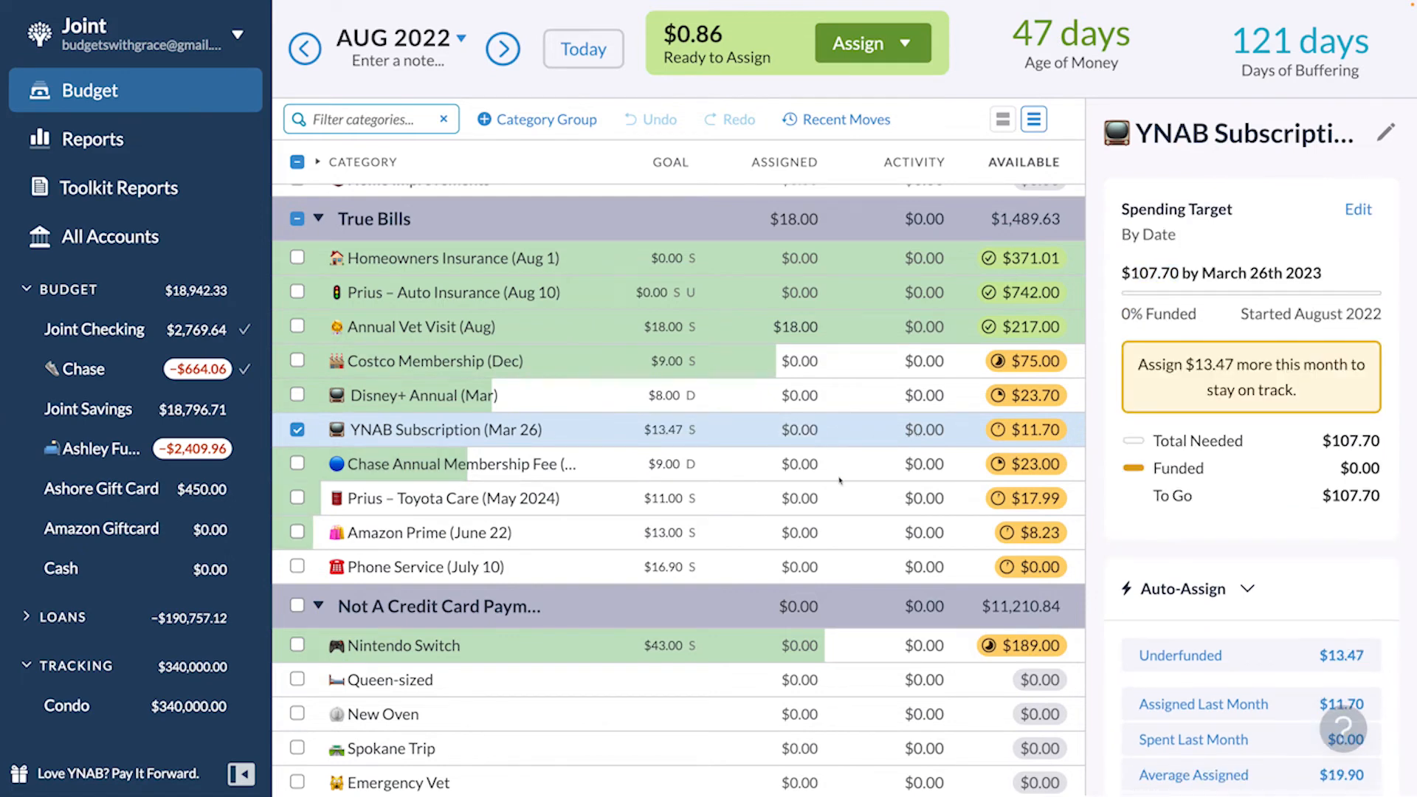
# - Try deleting August's Amazon Prime (June 22) target and creating a new one, and cancel the new target
pyautogui.click(845, 532)
pyautogui.click(1364, 209)
pyautogui.click(1276, 343)
pyautogui.click(1210, 453)
pyautogui.click(1145, 484)
pyautogui.click(1328, 249)
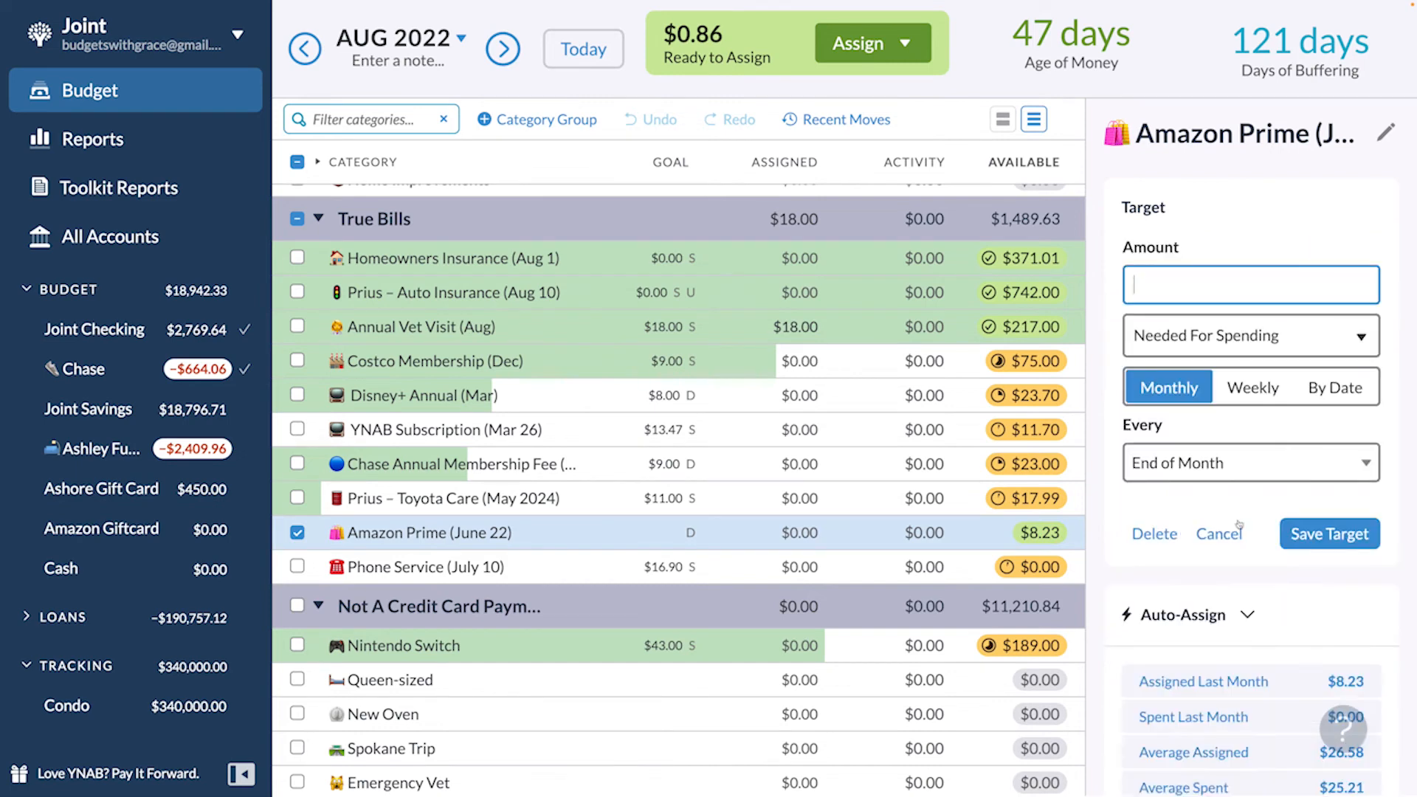
pyautogui.click(1219, 533)
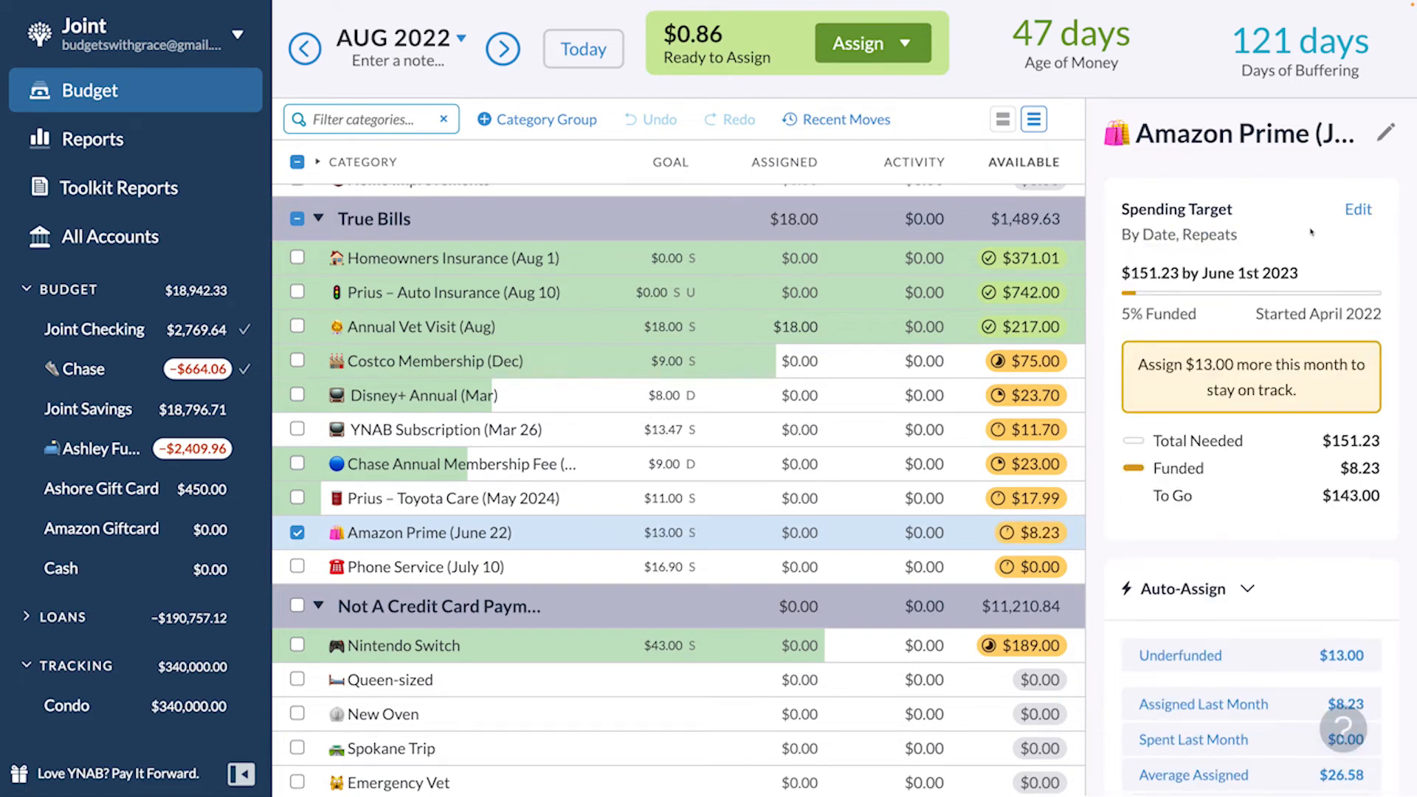
# - Try once more to replace the Amazon Prime (June 22) target, and abandon the blank new target
pyautogui.click(1354, 216)
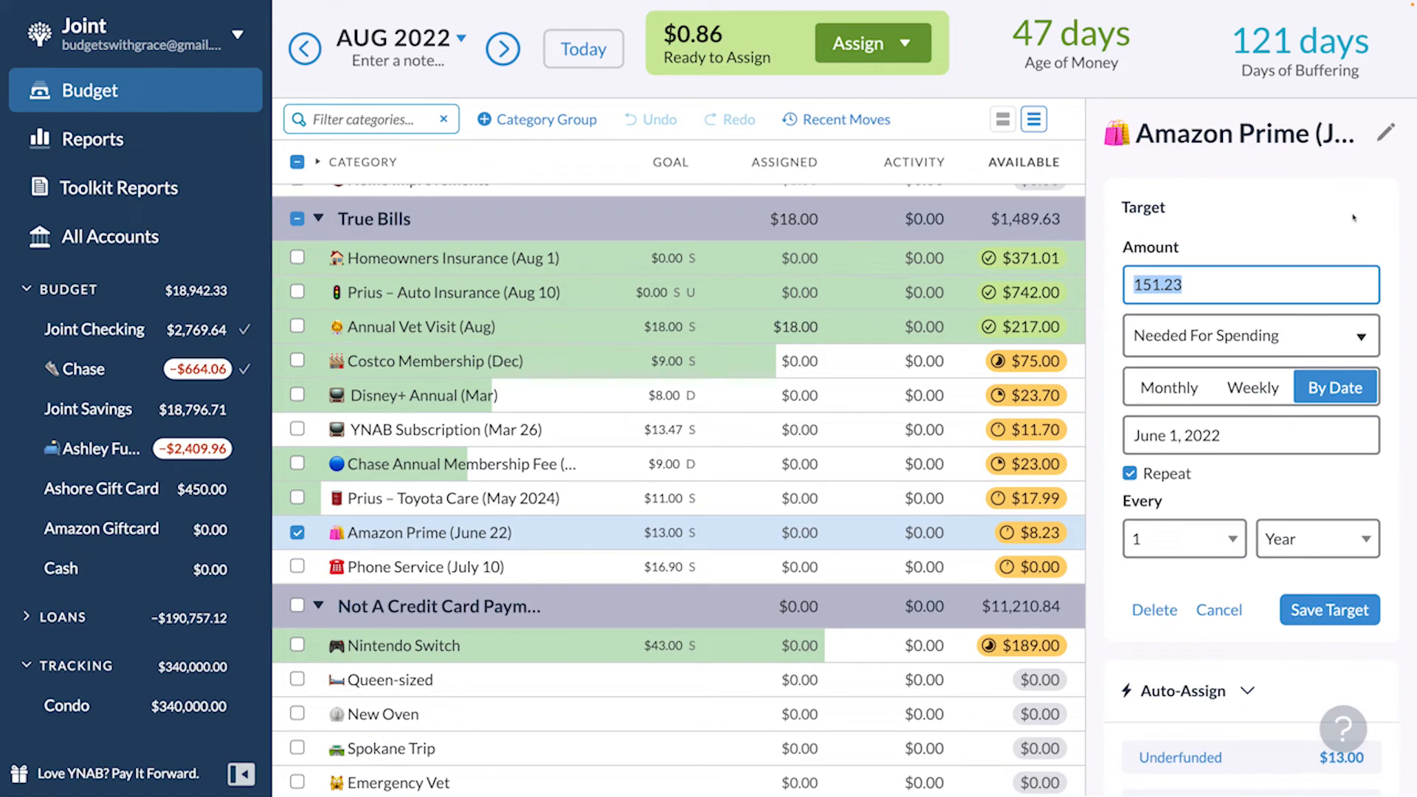
pyautogui.click(1296, 343)
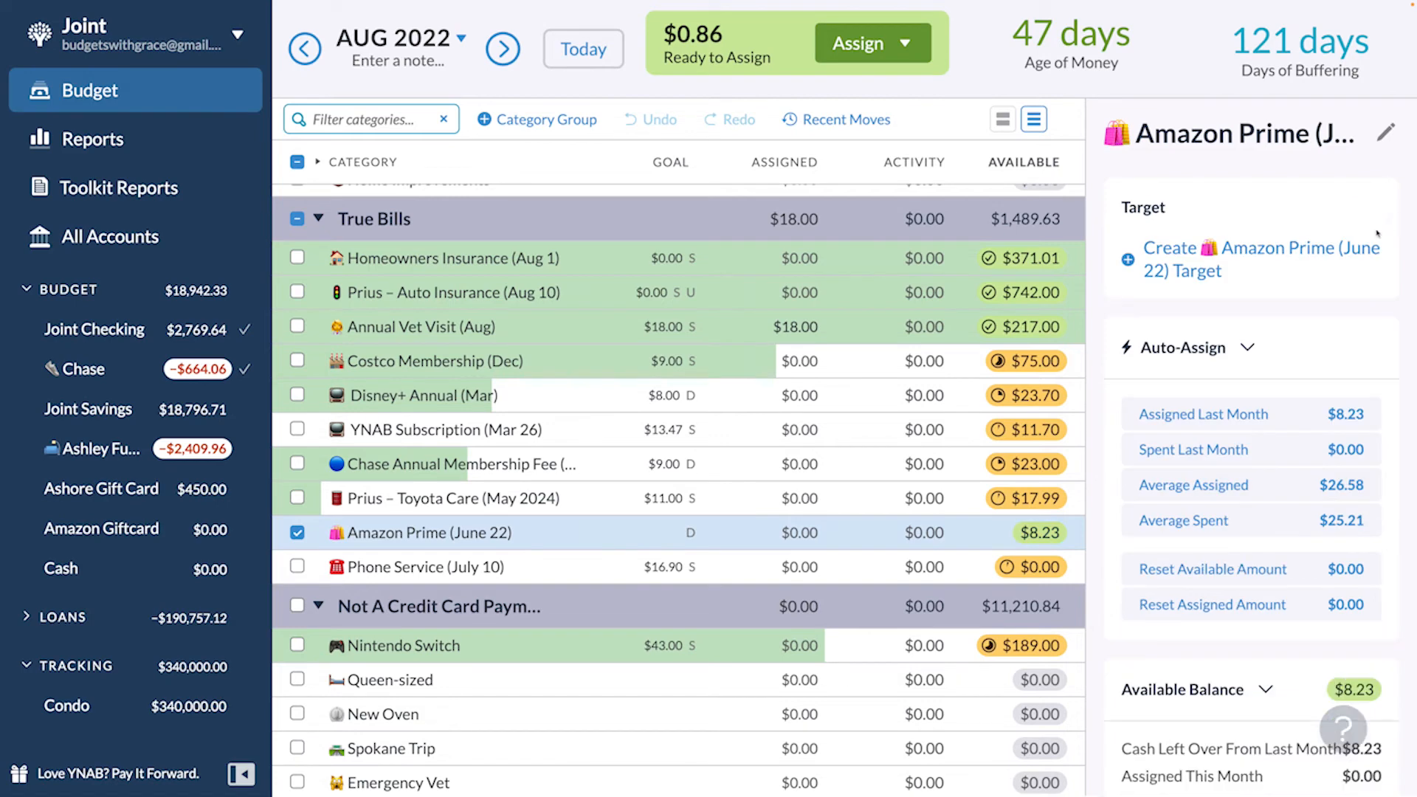
pyautogui.click(1368, 246)
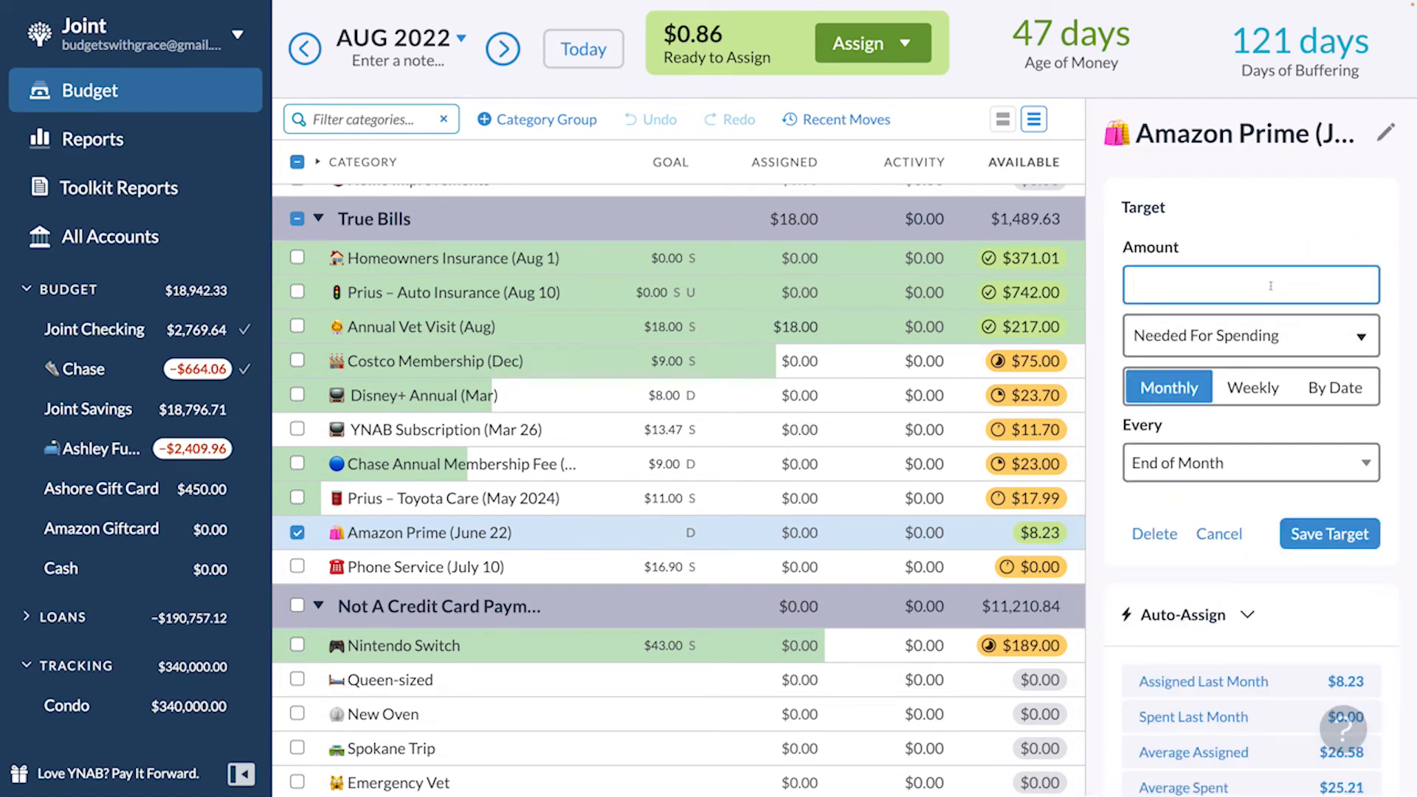
pyautogui.click(1237, 533)
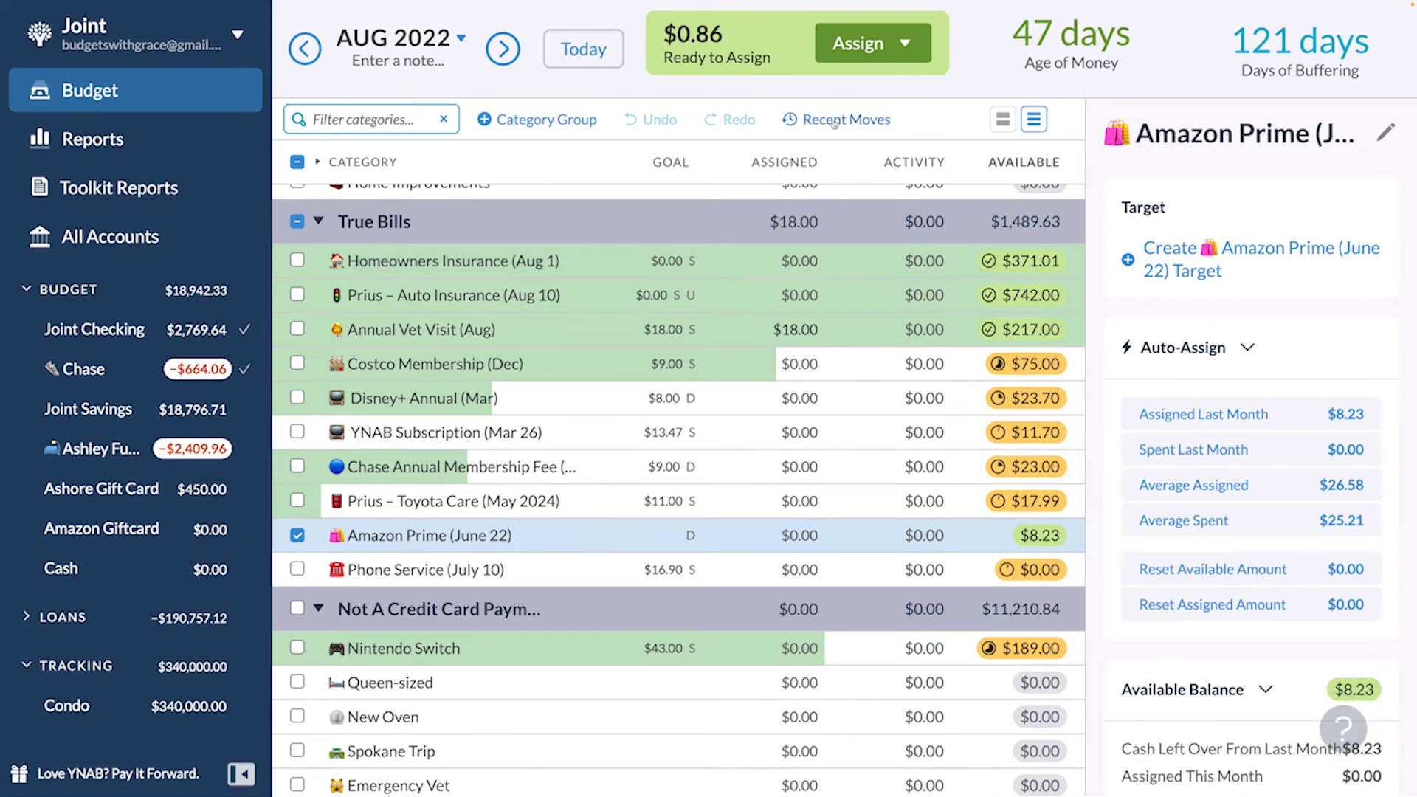
pyautogui.click(834, 122)
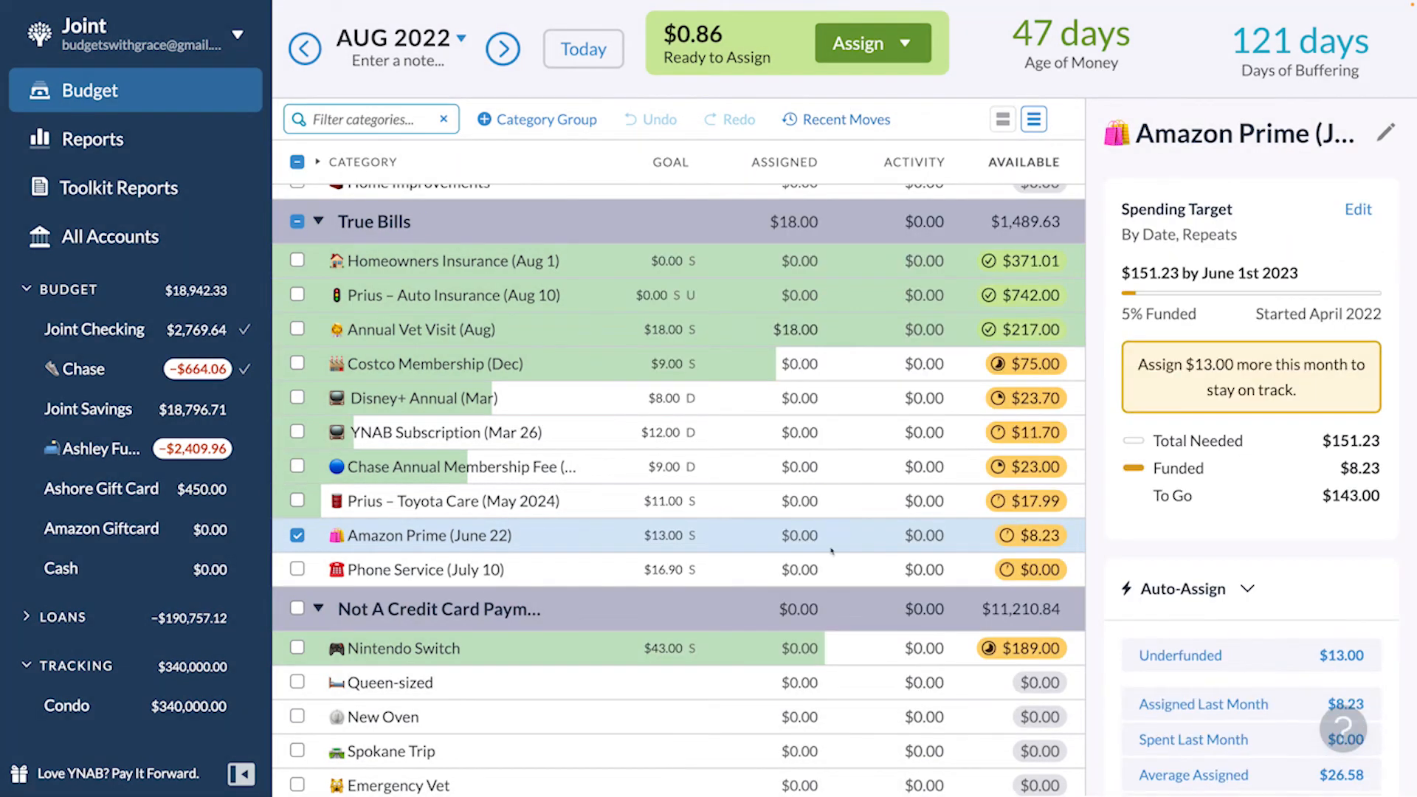
# - Select YNAB Subscription (Mar 26) and save its target as Needed For Spending, $107.70 by March 26, 2023
pyautogui.click(804, 432)
pyautogui.click(1360, 209)
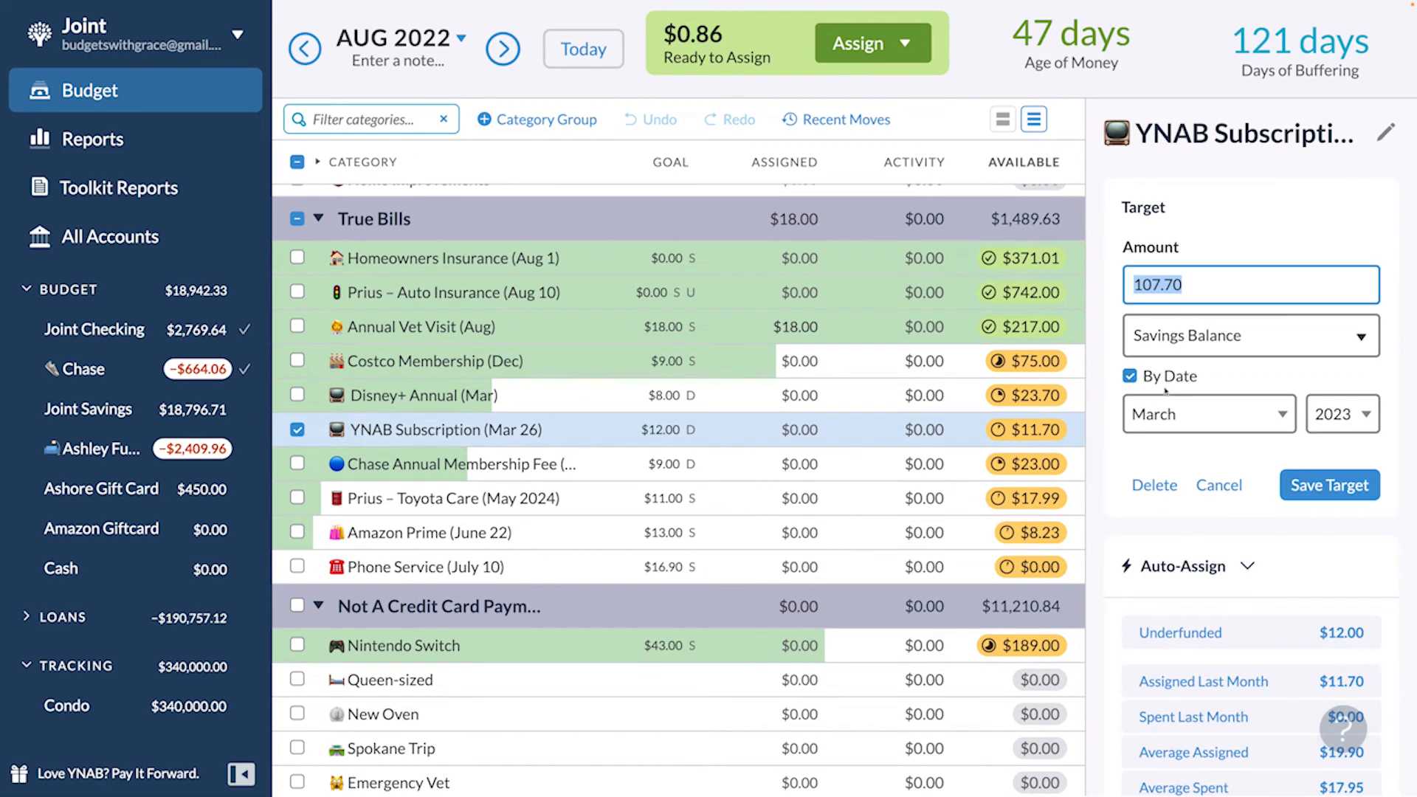
pyautogui.click(1179, 352)
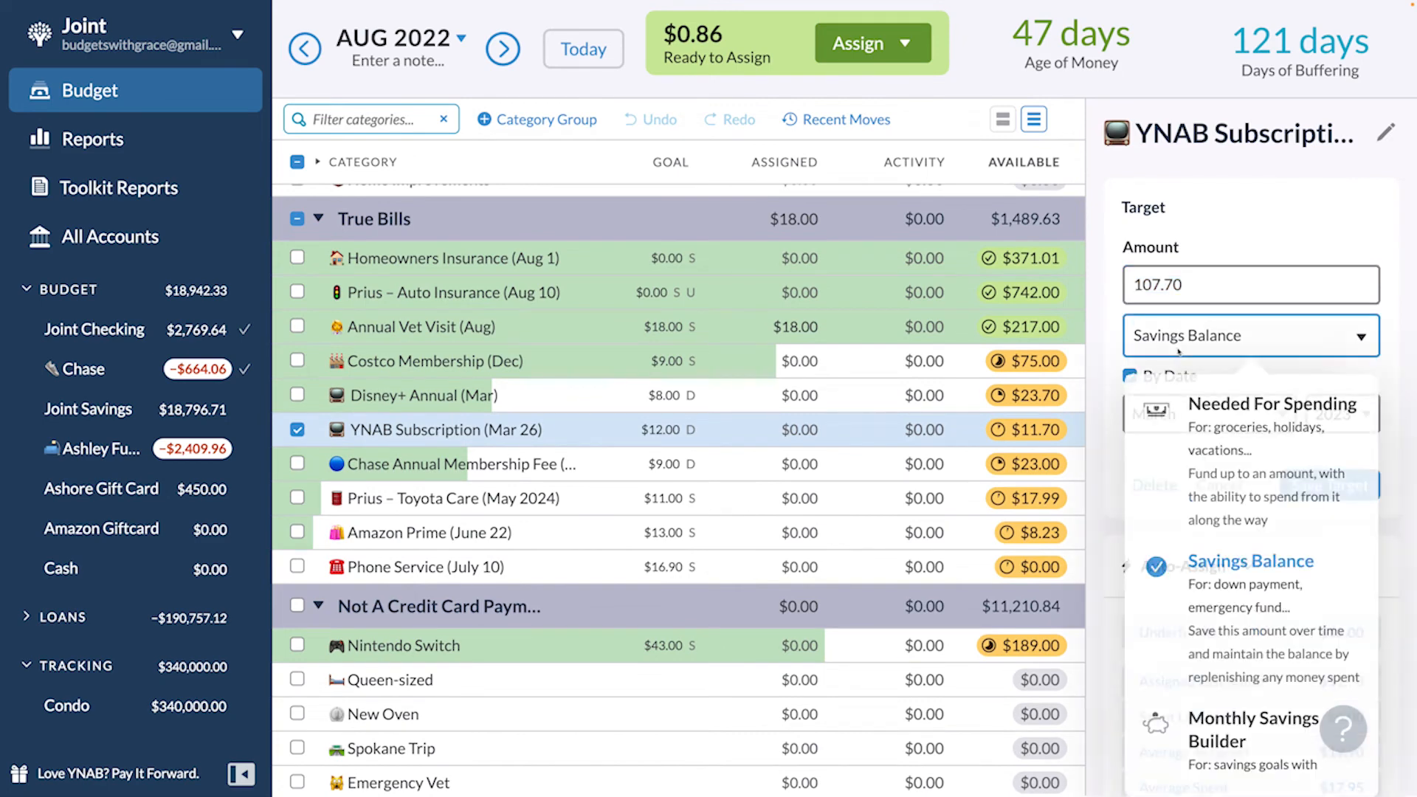
pyautogui.click(1181, 462)
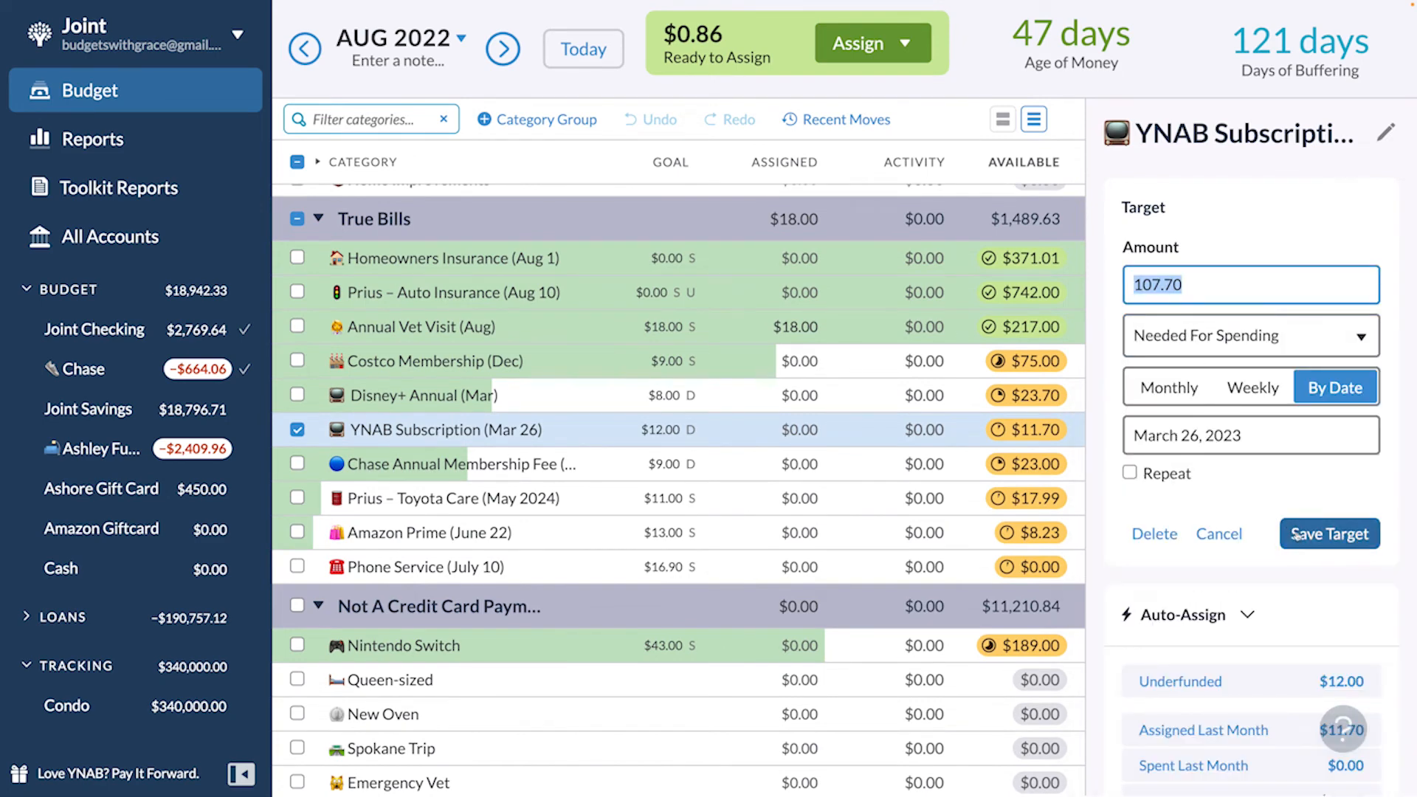
pyautogui.click(1329, 532)
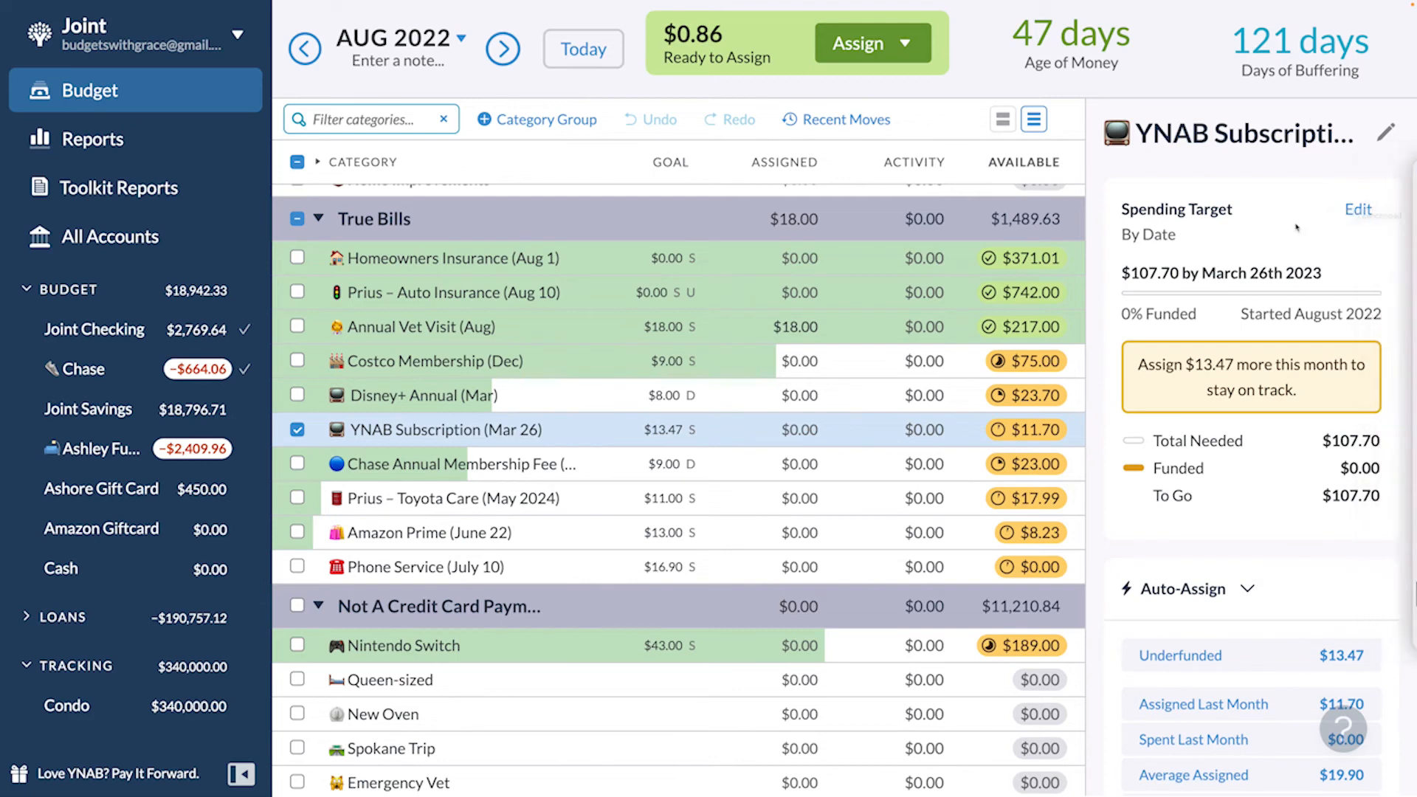
# - Change August's YNAB Subscription (Mar 26) target back to a Savings Balance of $107.70 by March 2023 and save it
pyautogui.click(1360, 211)
pyautogui.click(1207, 351)
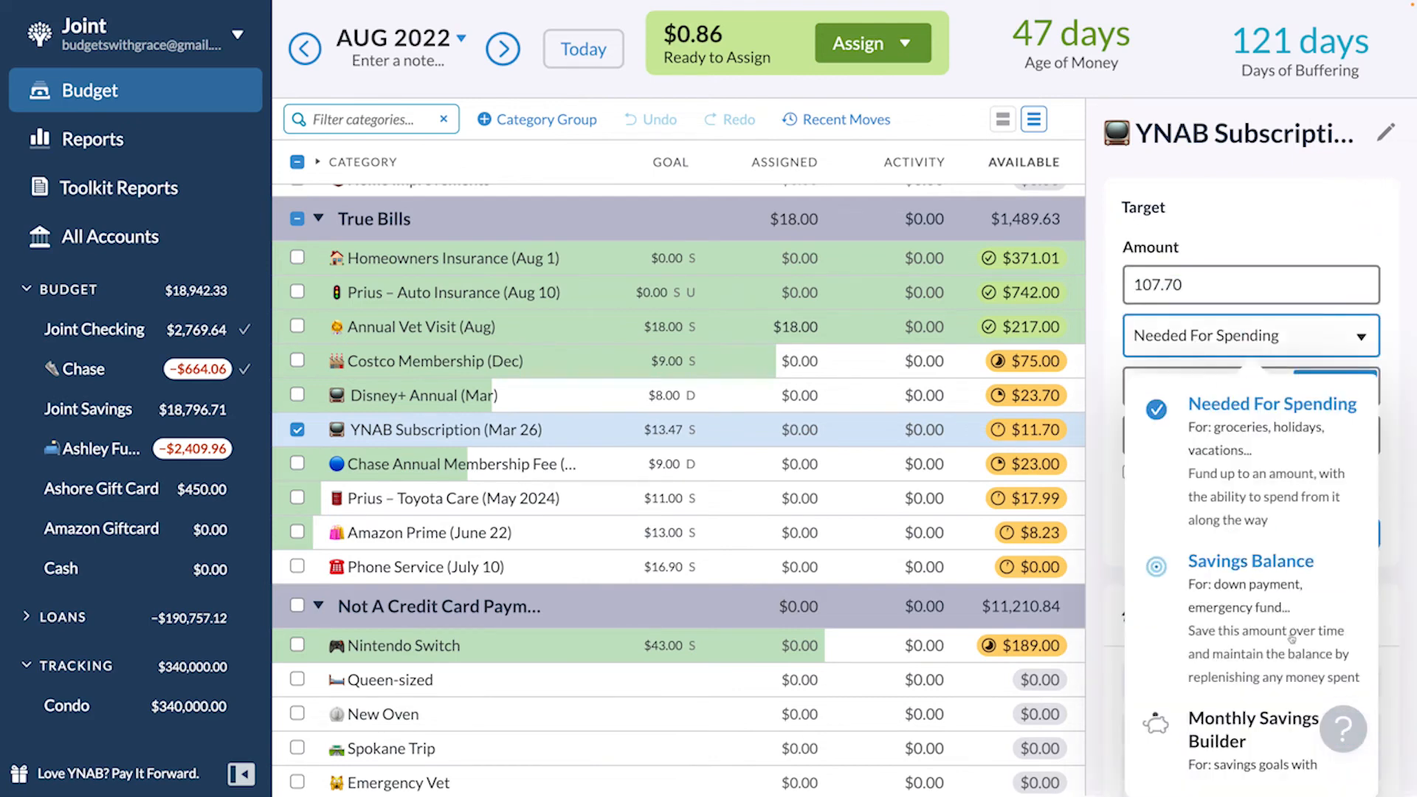
pyautogui.click(1158, 564)
pyautogui.click(1329, 485)
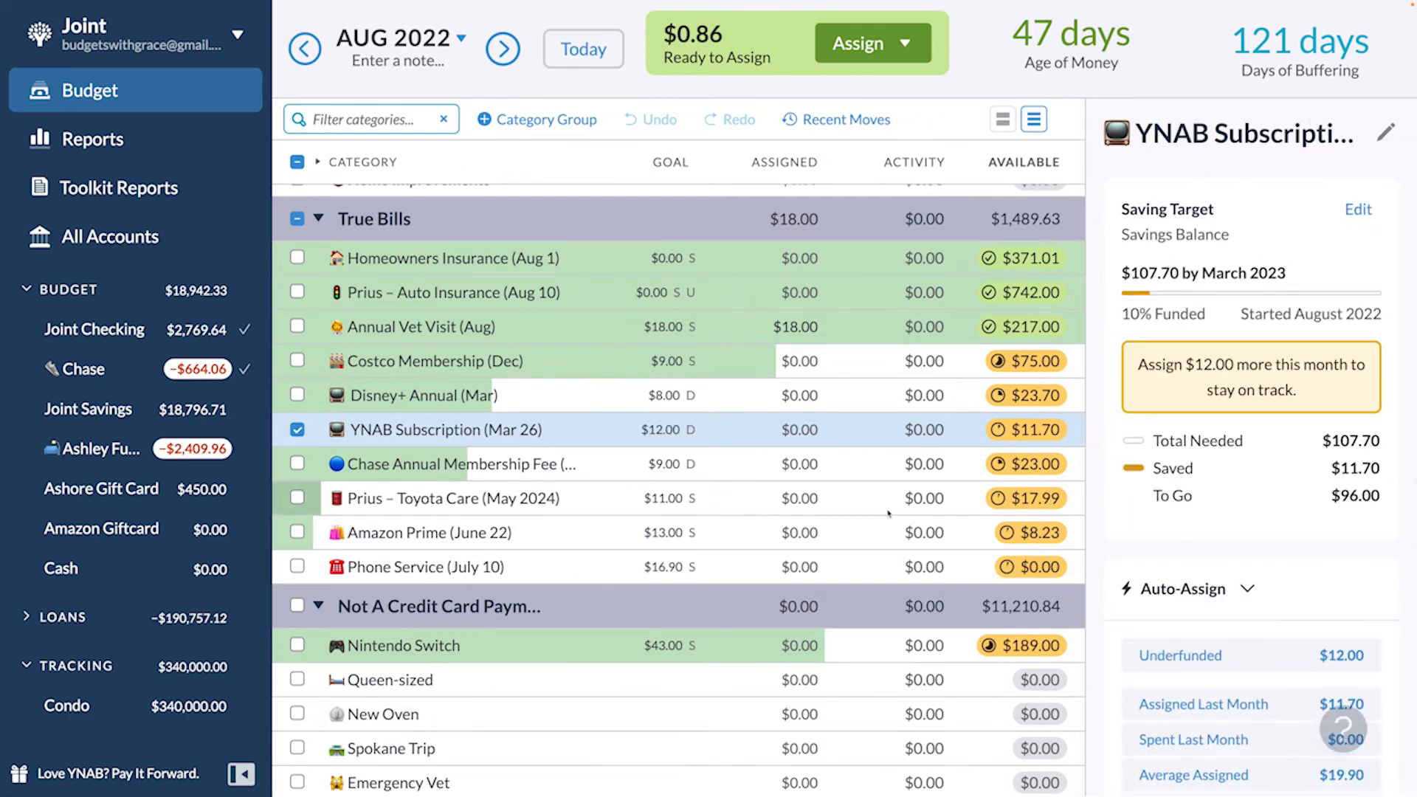
# - Try to save August's Amazon Prime (June 22) target as a Savings Balance of $151.23
pyautogui.click(862, 537)
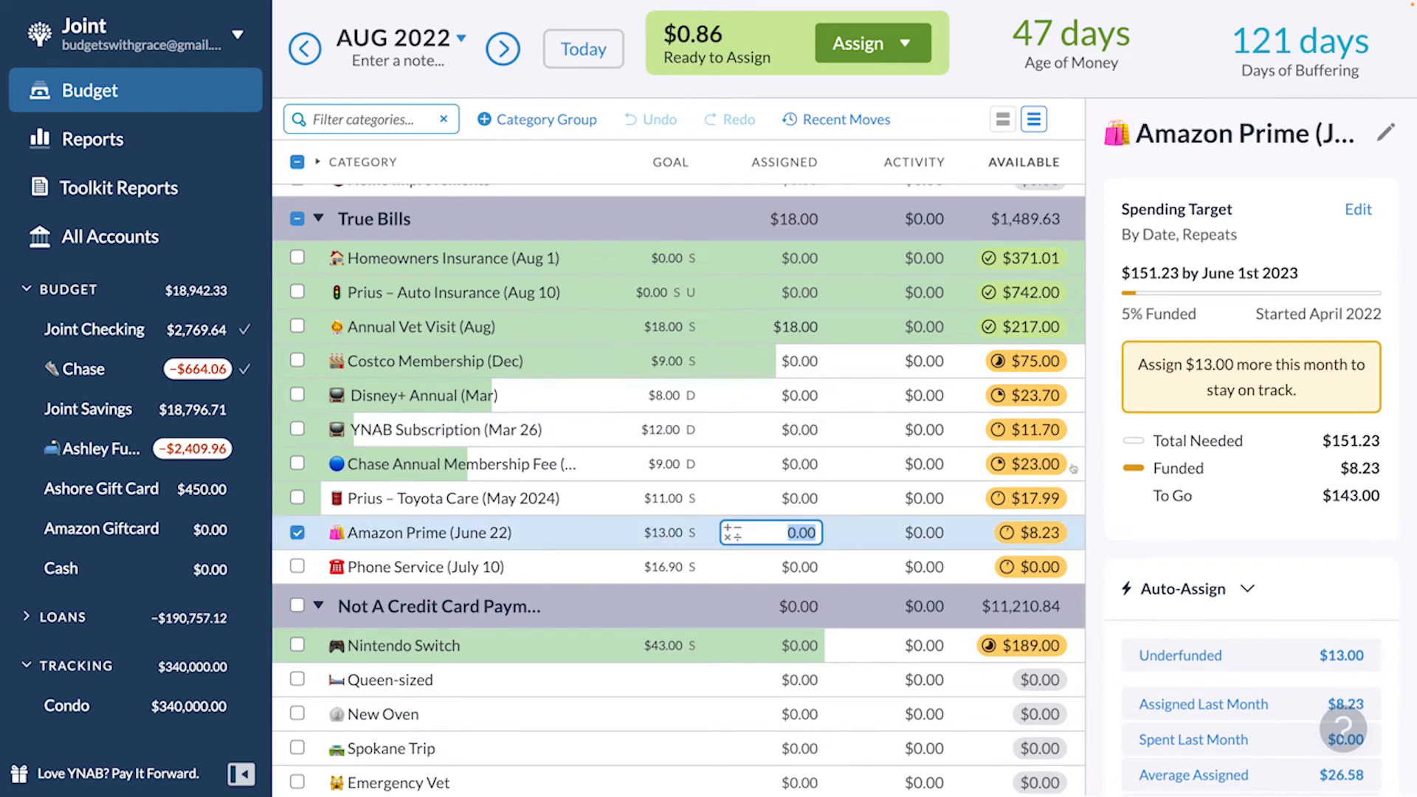
pyautogui.click(1365, 206)
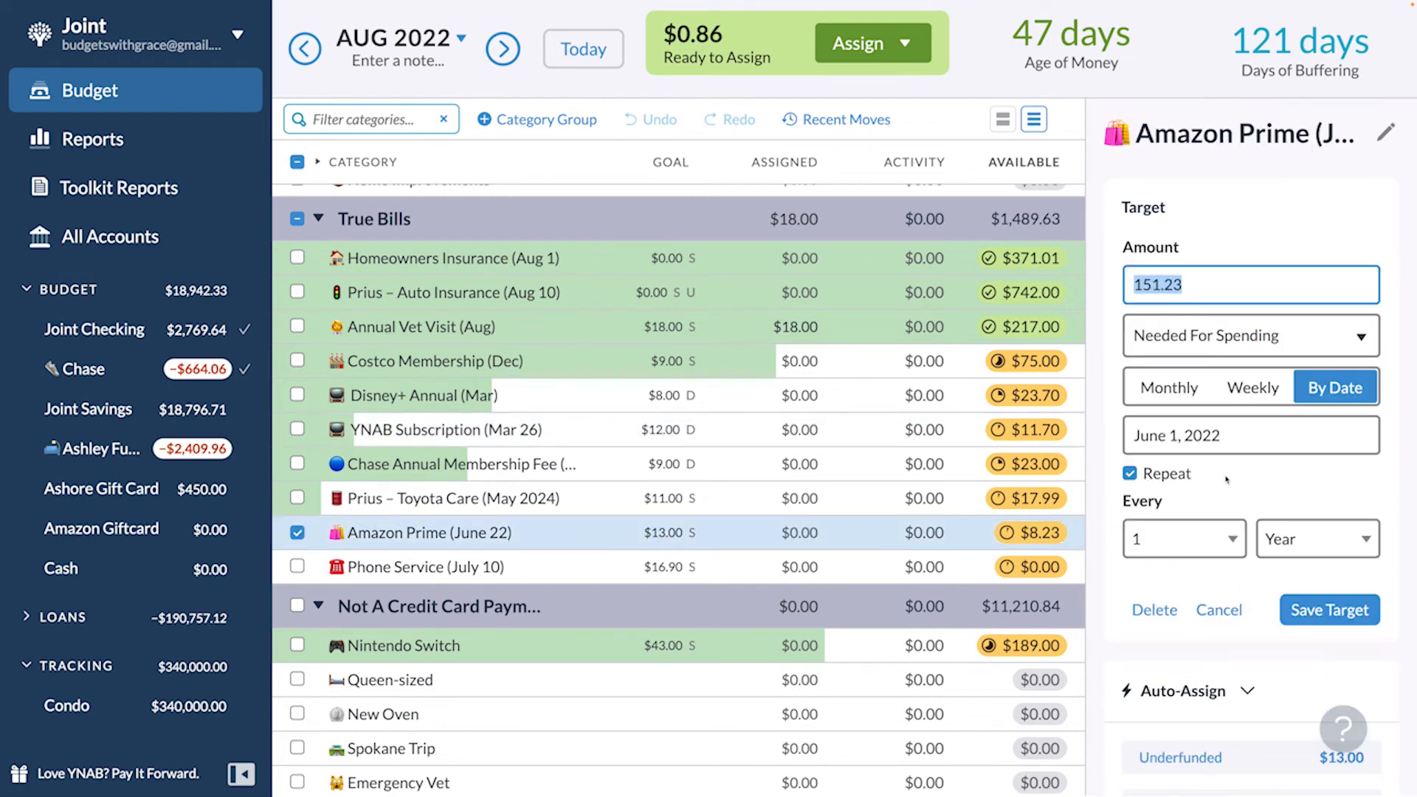
pyautogui.click(1207, 347)
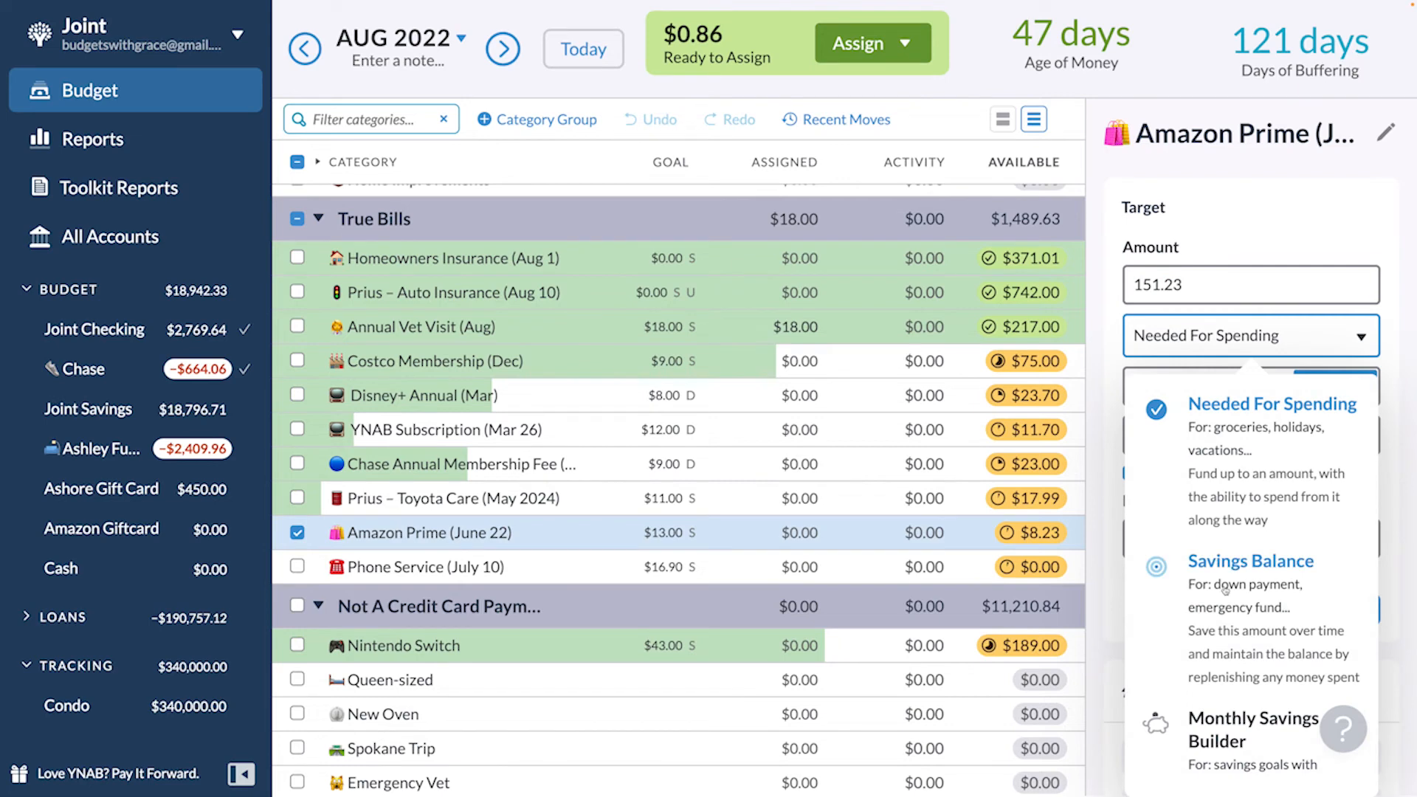
pyautogui.click(1156, 566)
pyautogui.click(1296, 487)
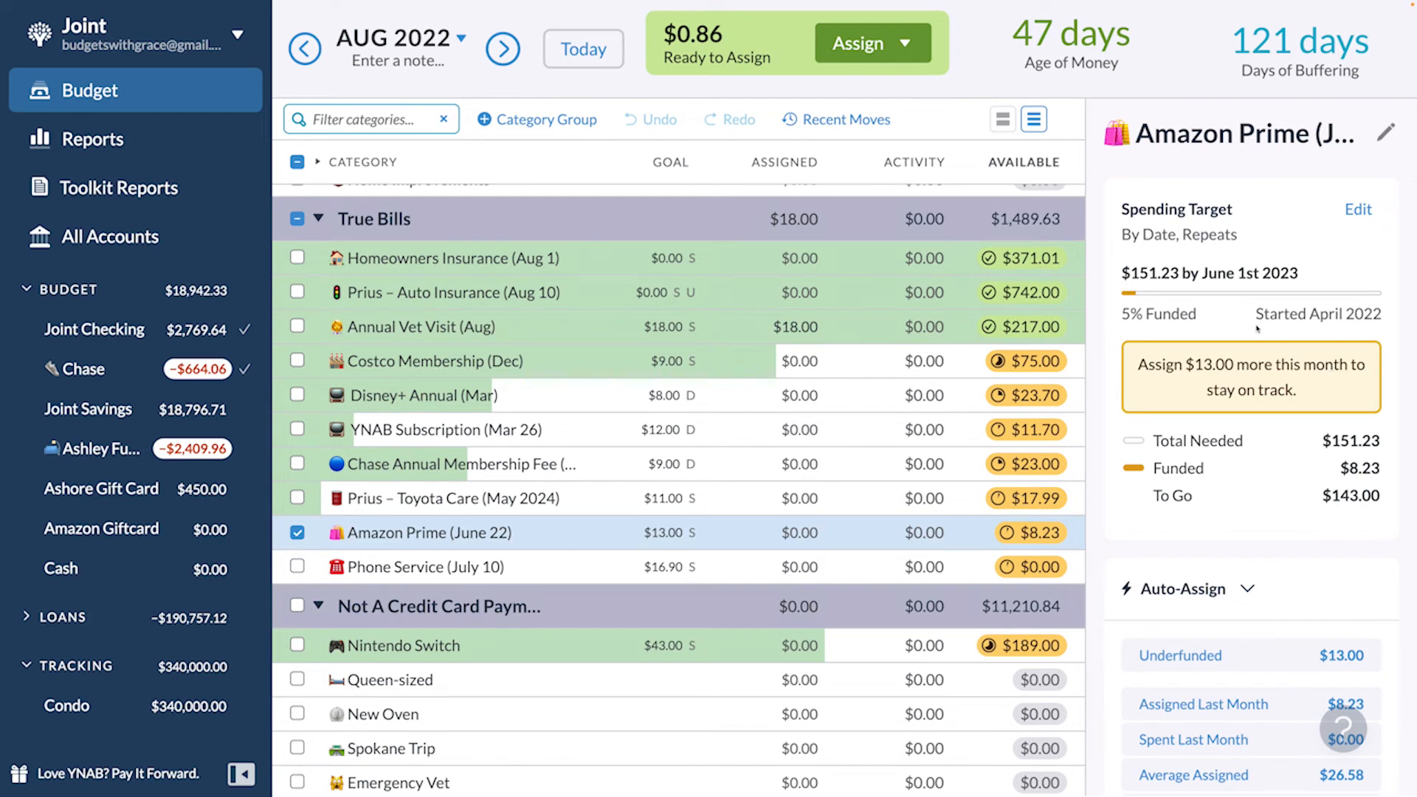
# - Copy the Amazon Prime (June 22) target amount of 151.23 and delete the target in August
pyautogui.moveTo(1181, 275); pyautogui.dragTo(1134, 276)
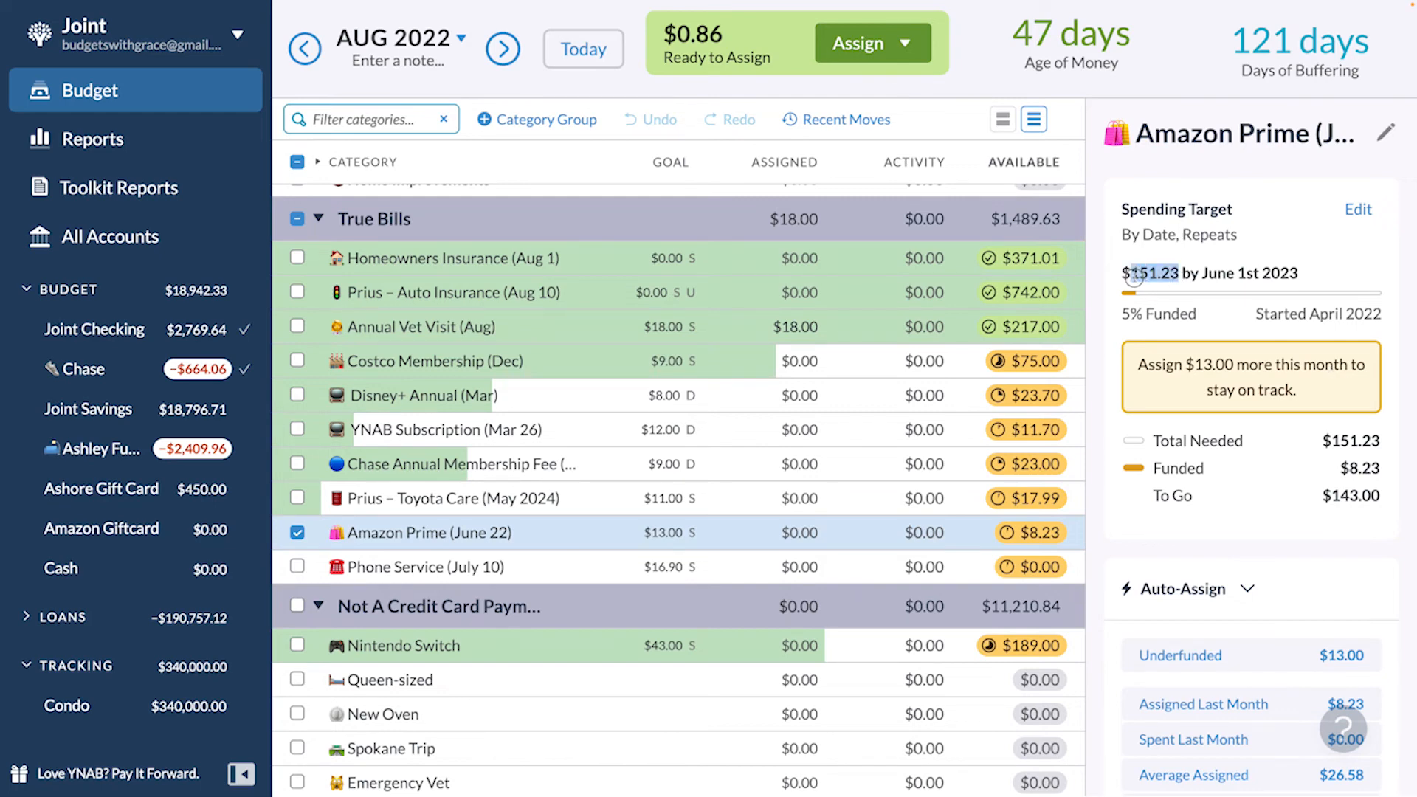
pyautogui.click(1343, 212)
pyautogui.hotkey('ctrl', 'c')
pyautogui.click(1155, 611)
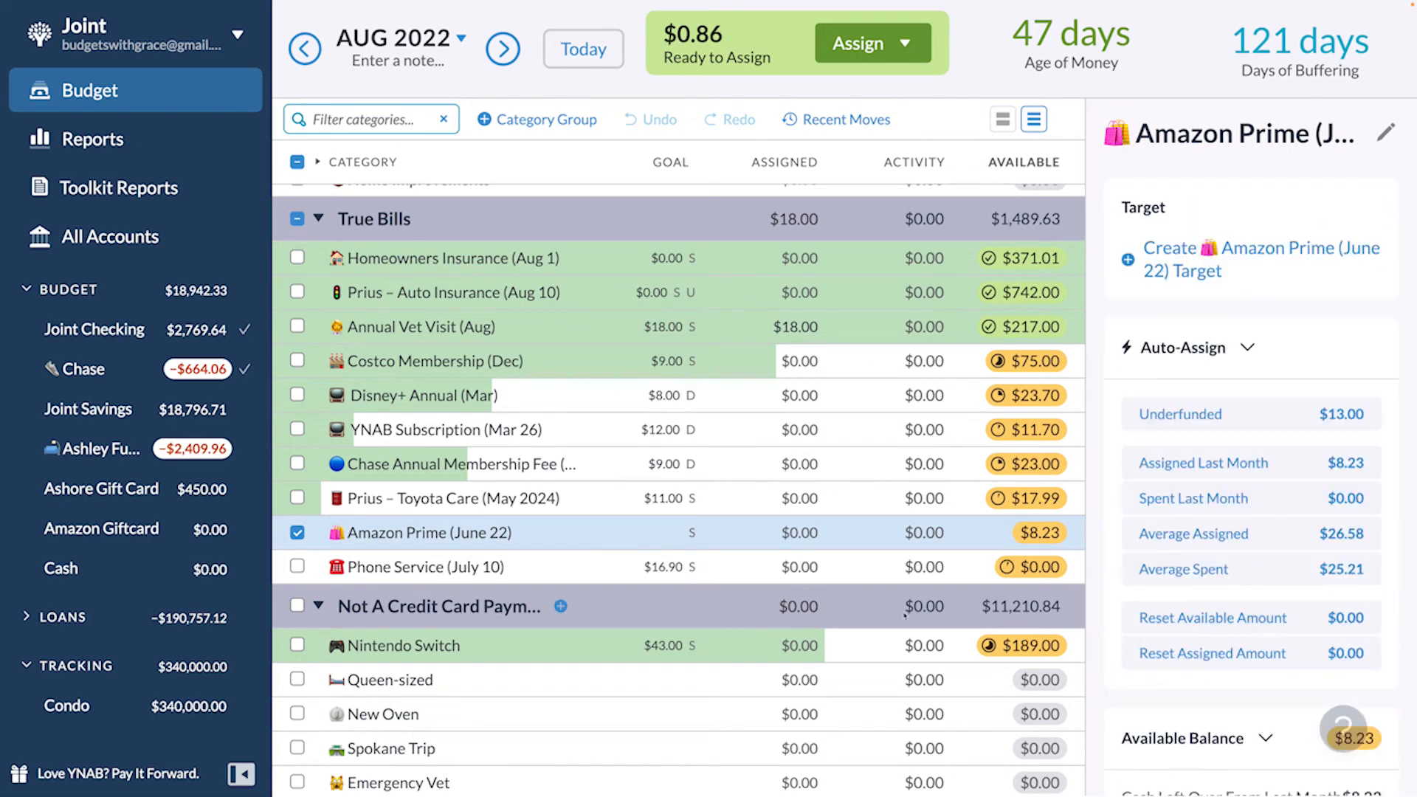
# - Create a new Amazon Prime (June 22) target: 151.23, Needed For Spending, by date July 20, 2023
pyautogui.click(1291, 250)
pyautogui.hotkey('ctrl', 'v')
pyautogui.click(1300, 347)
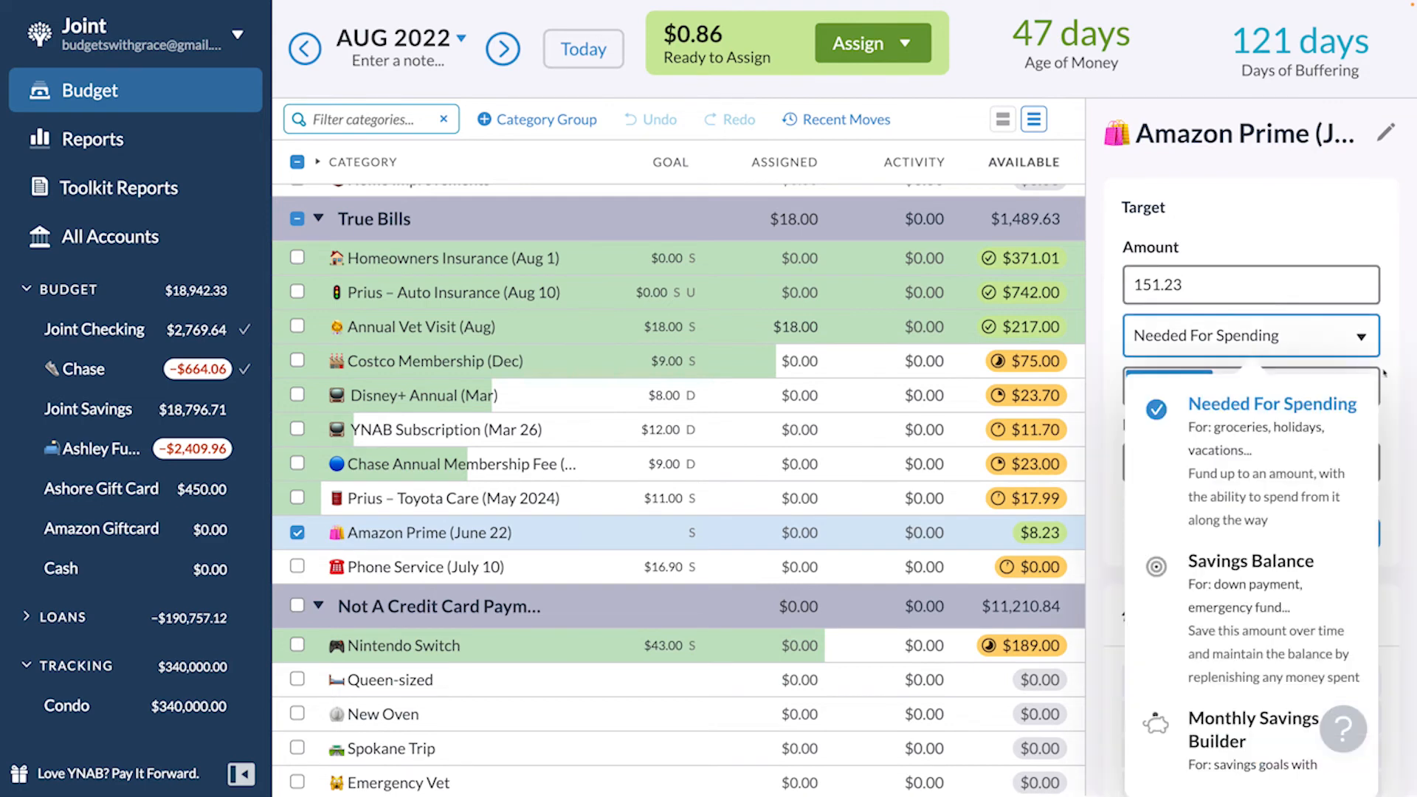
pyautogui.click(1342, 389)
pyautogui.click(1342, 389)
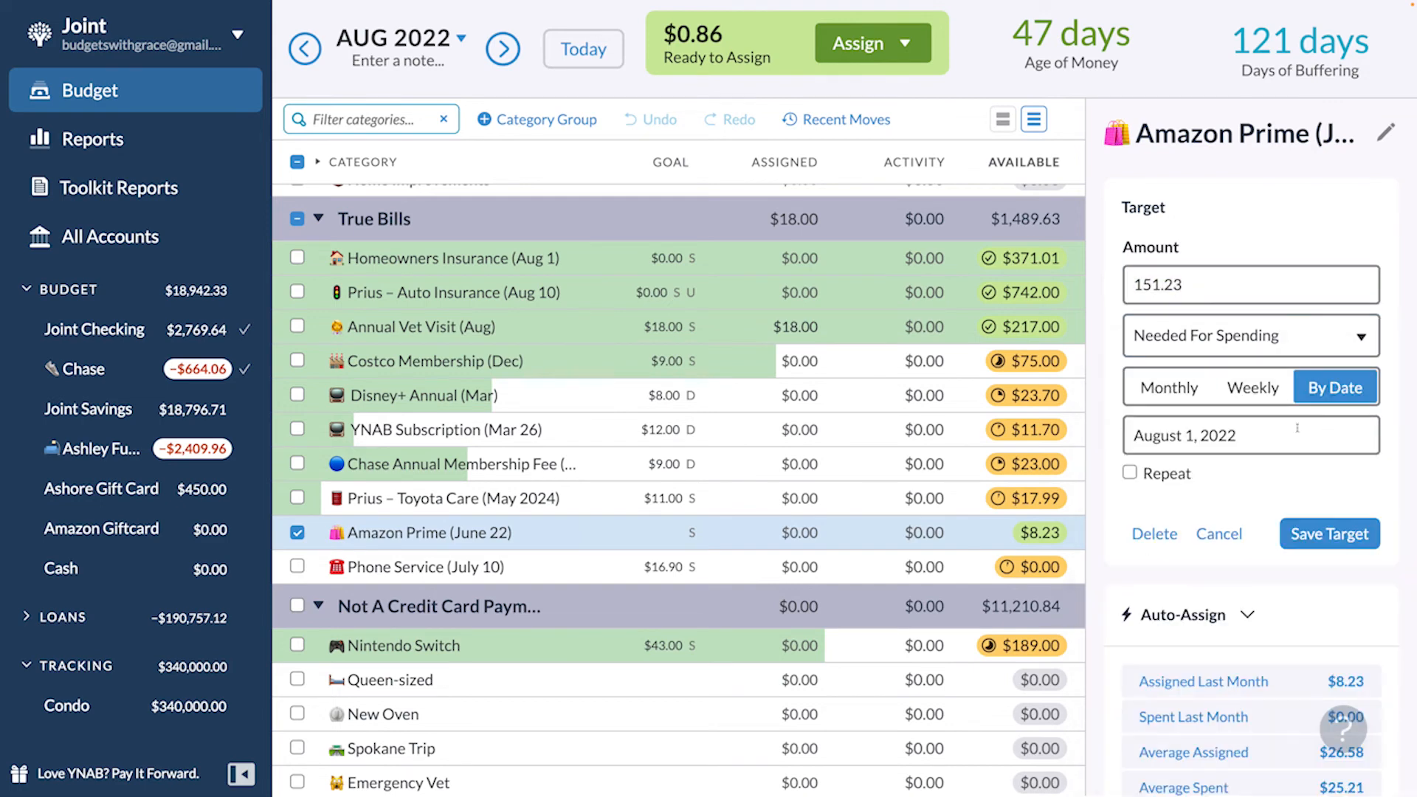
pyautogui.click(1195, 441)
pyautogui.click(1347, 503)
pyautogui.click(1347, 503)
pyautogui.click(1347, 504)
pyautogui.click(1347, 504)
pyautogui.click(1347, 503)
pyautogui.click(1347, 503)
pyautogui.click(1347, 503)
pyautogui.click(1347, 503)
pyautogui.click(1346, 503)
pyautogui.click(1346, 504)
pyautogui.click(1347, 503)
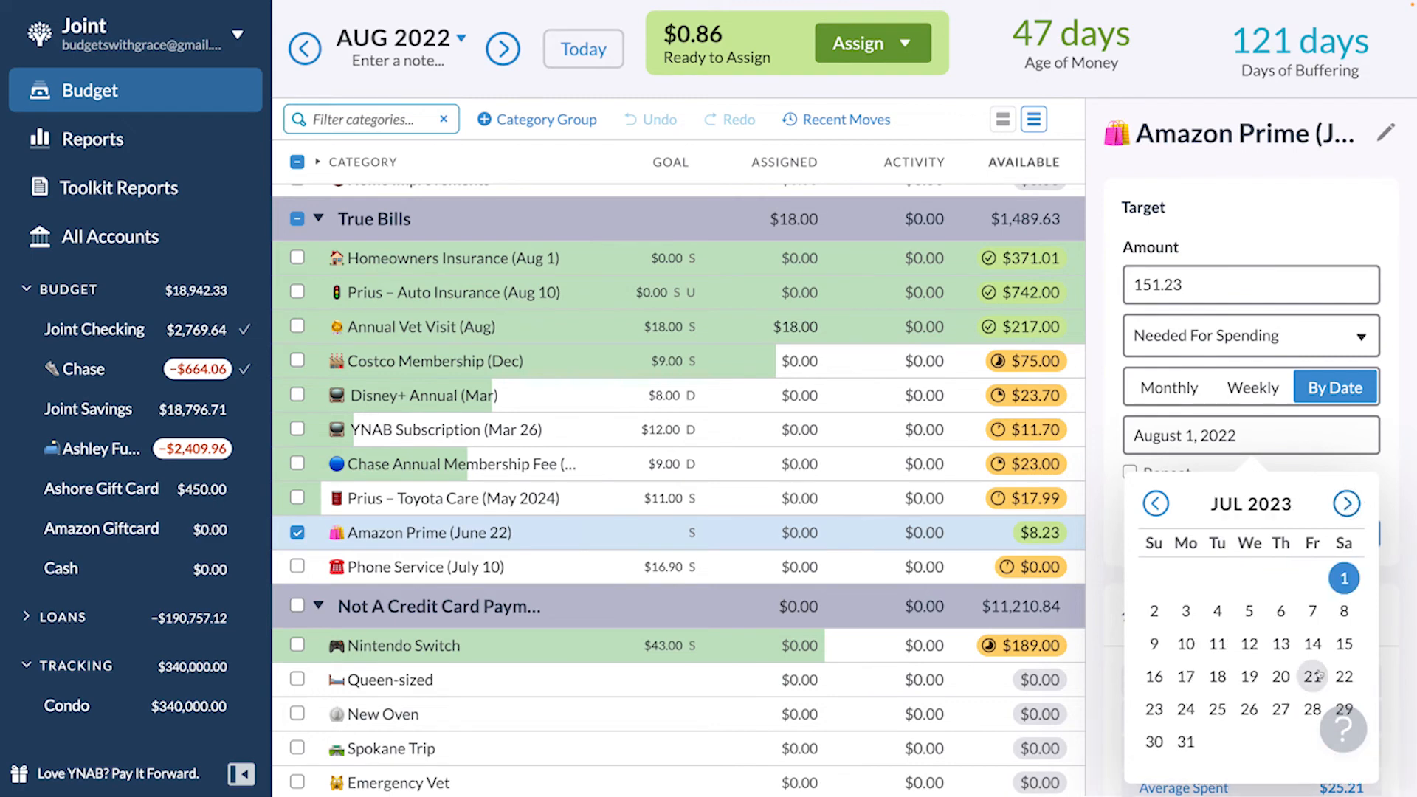
pyautogui.click(1282, 677)
# - Make the new Amazon Prime (June 22) target repeat every 1 year and save it
pyautogui.click(1150, 473)
pyautogui.click(1296, 540)
pyautogui.click(1292, 565)
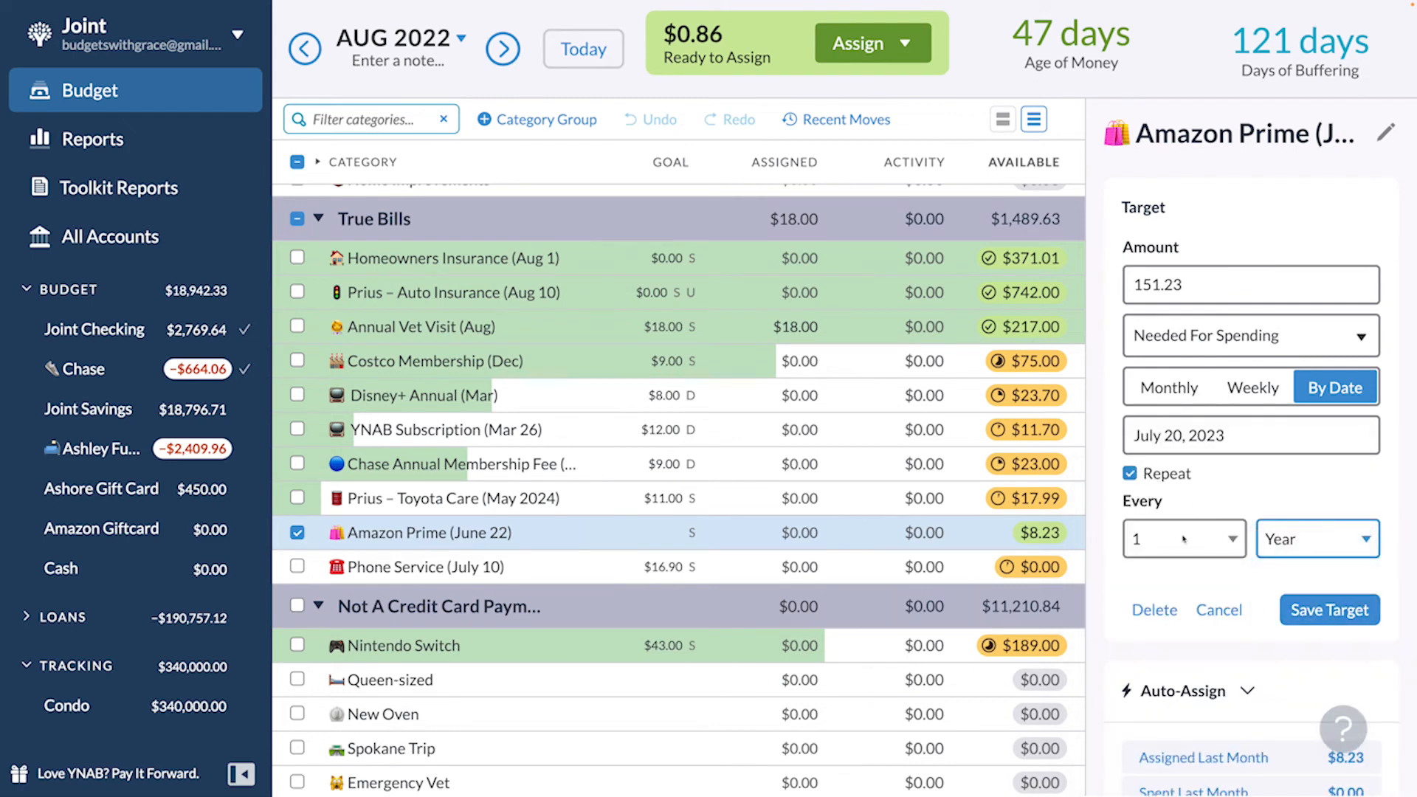
pyautogui.click(1320, 607)
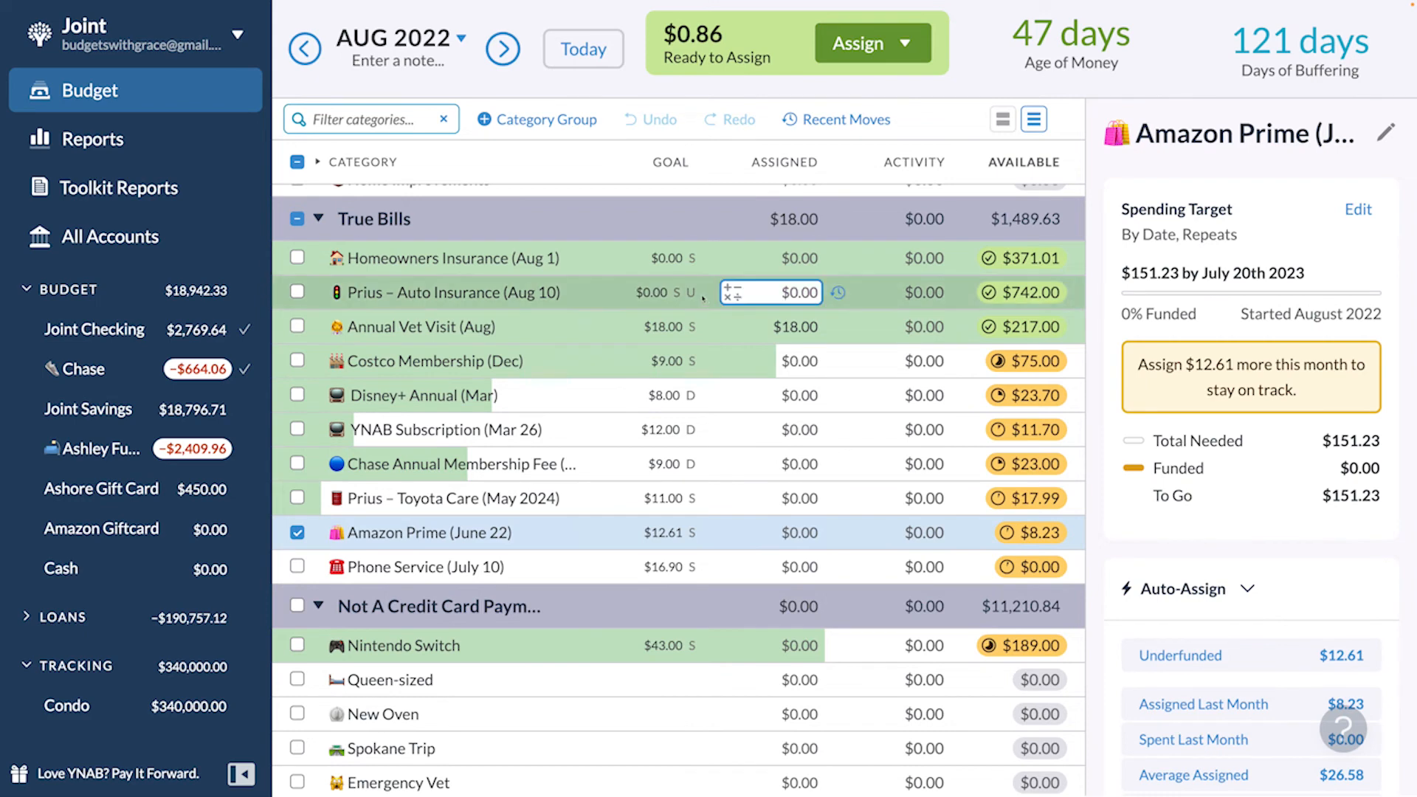
# - Compare Amazon Prime (June 22) in July and August, go back to July, and deselect the category
pyautogui.click(300, 50)
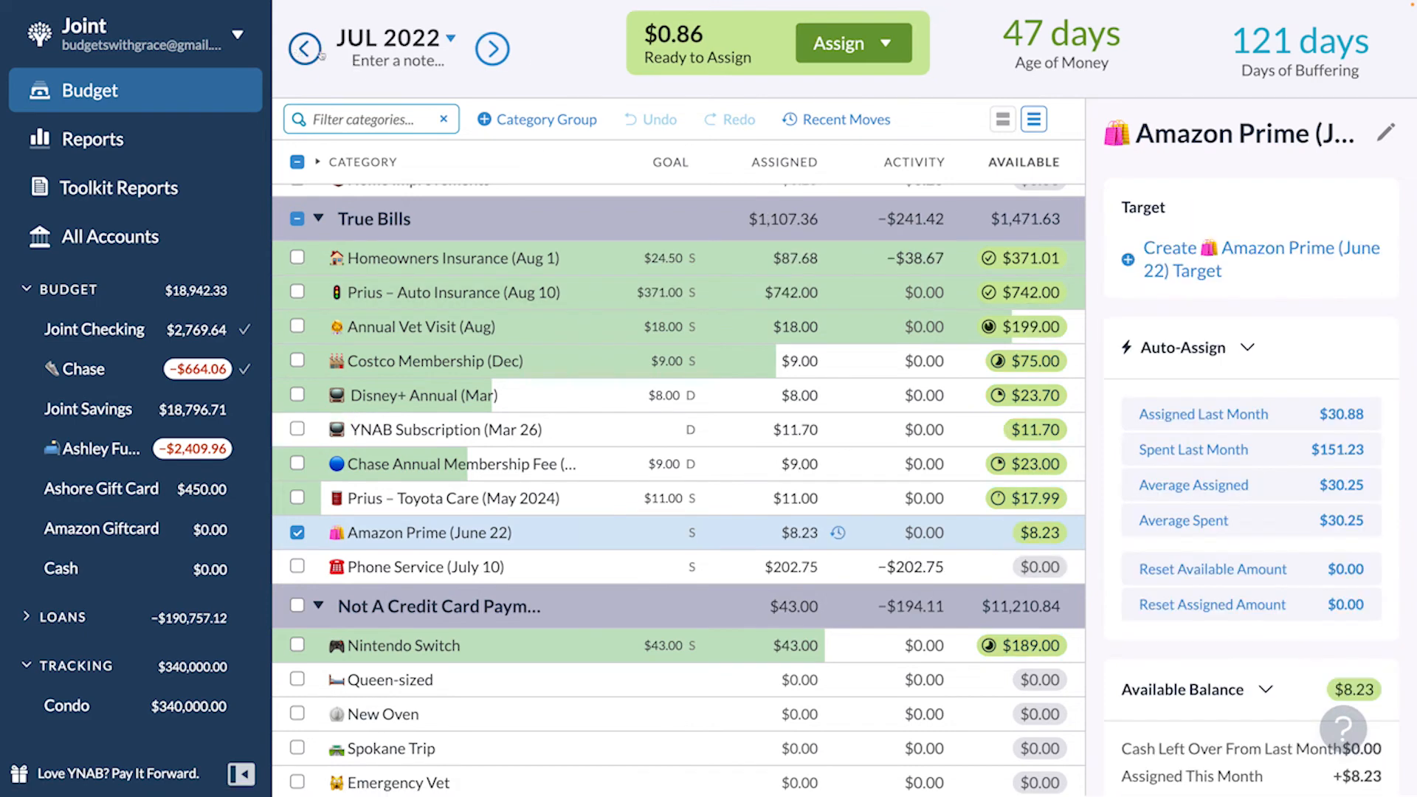
pyautogui.click(492, 49)
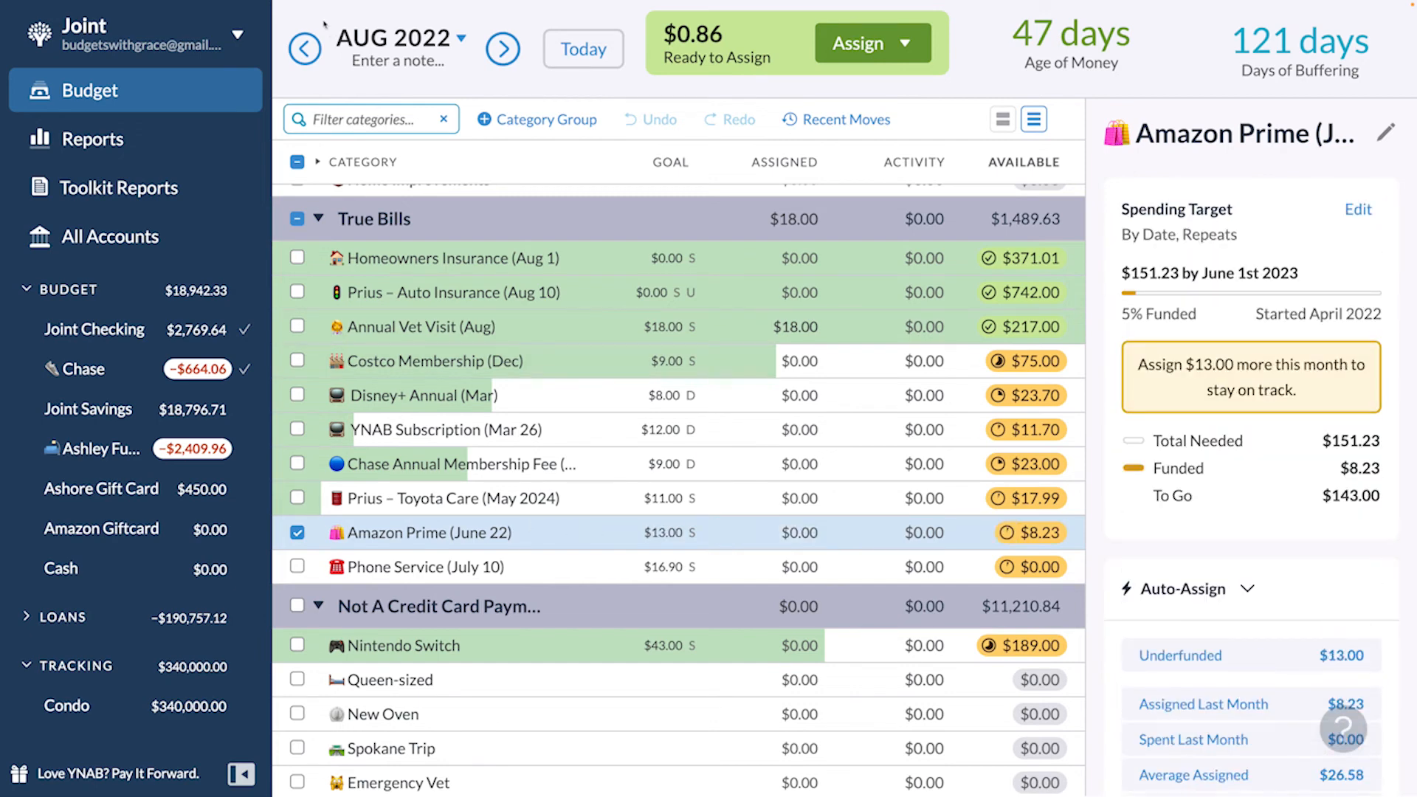
pyautogui.click(305, 48)
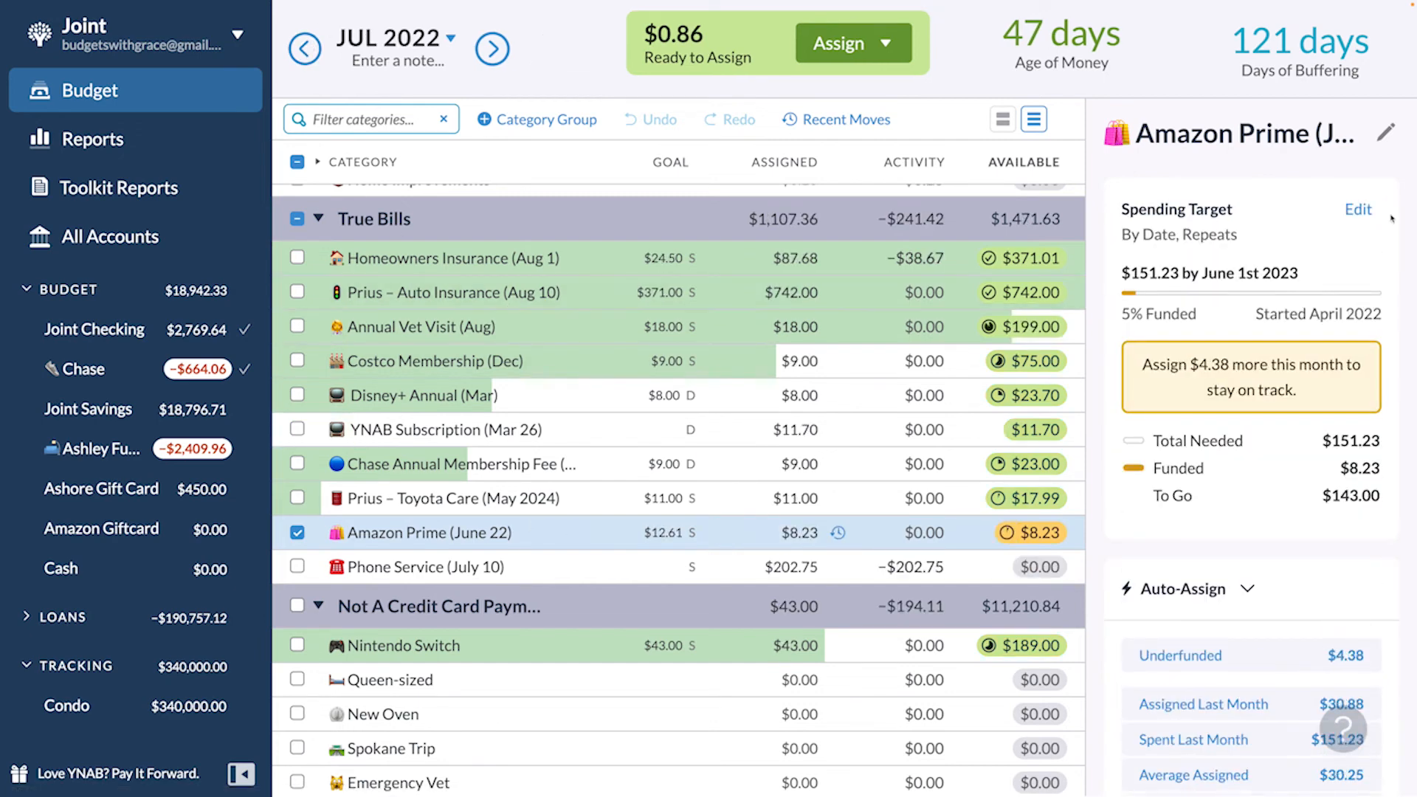
pyautogui.click(298, 532)
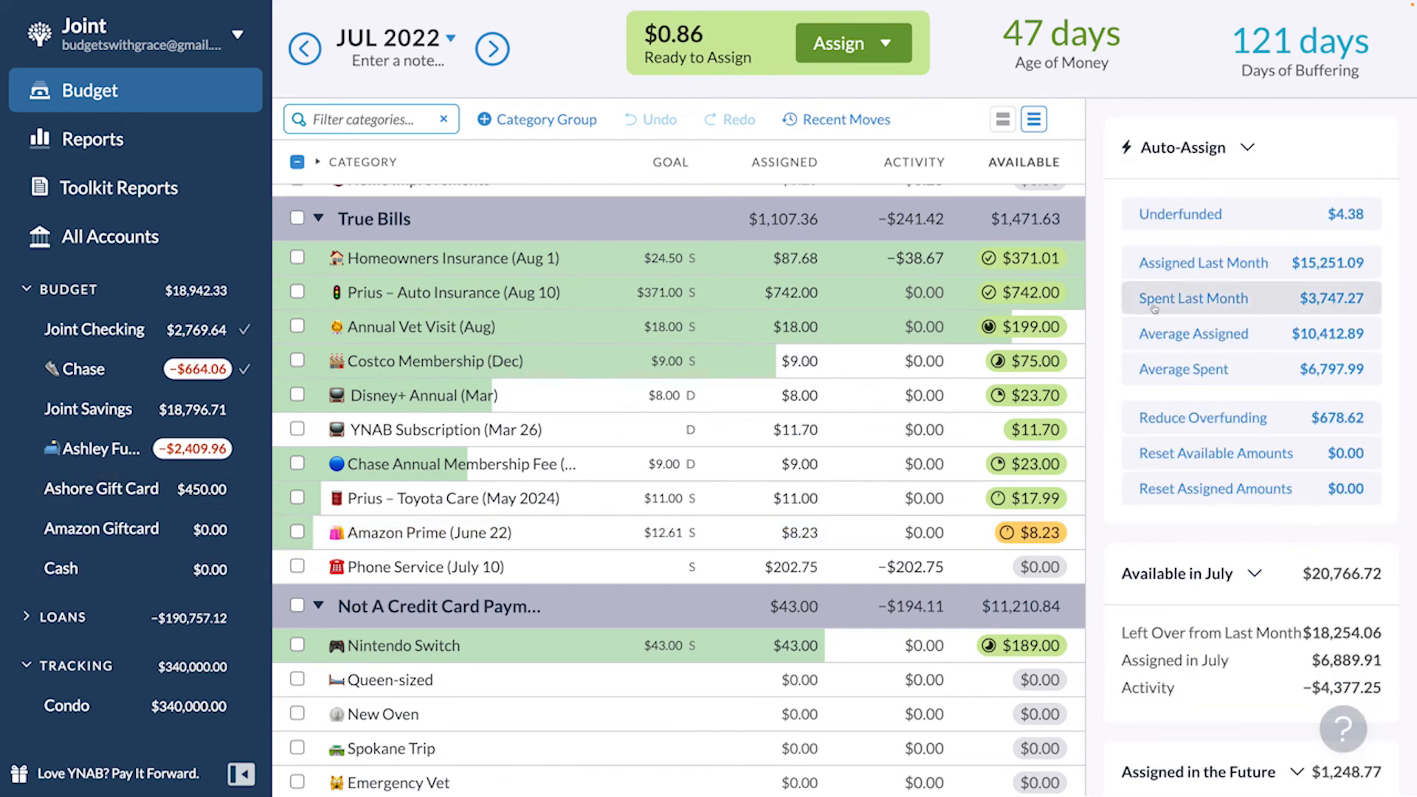
pyautogui.click(295, 536)
pyautogui.click(296, 534)
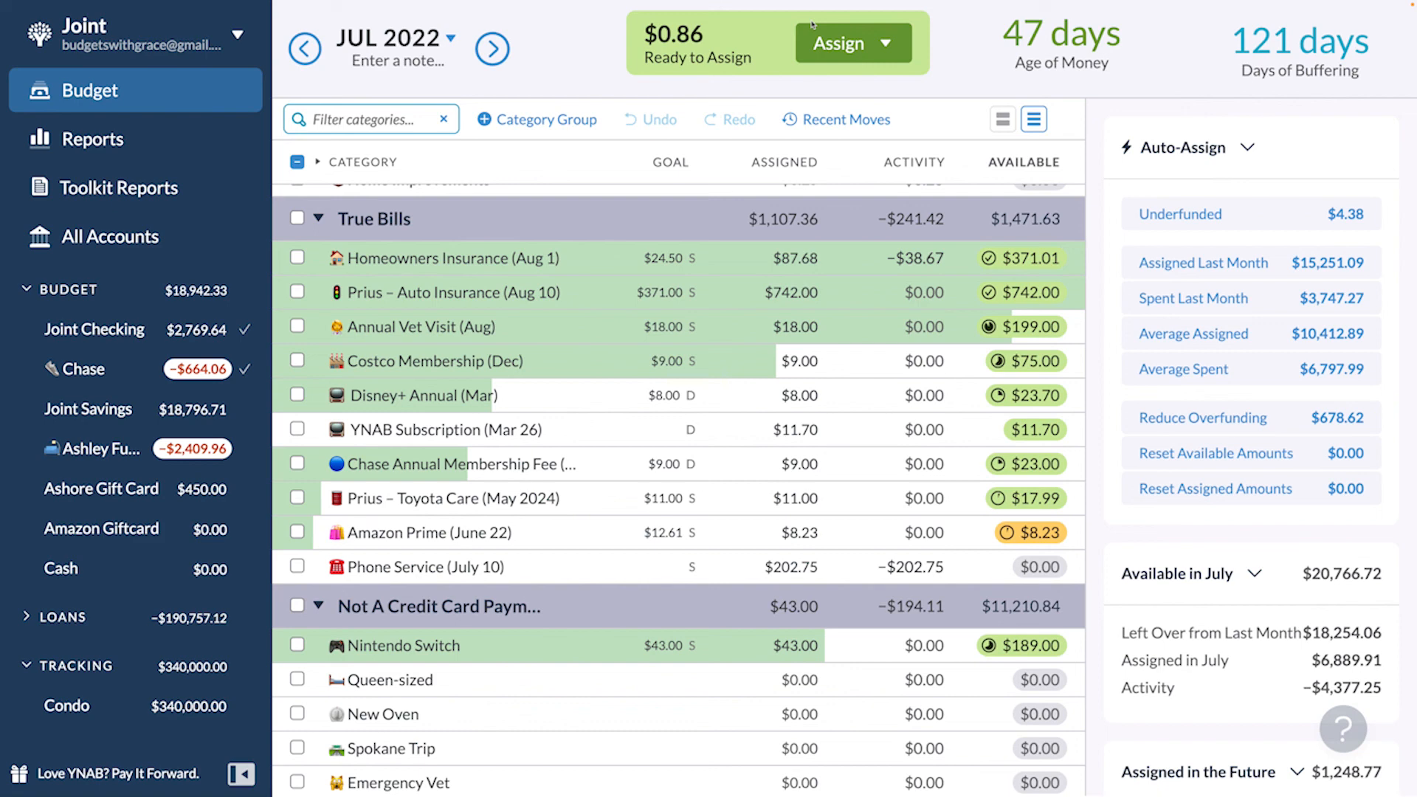
# - Assign the remaining $0.86 of July's money to the category matching "found"
pyautogui.click(876, 53)
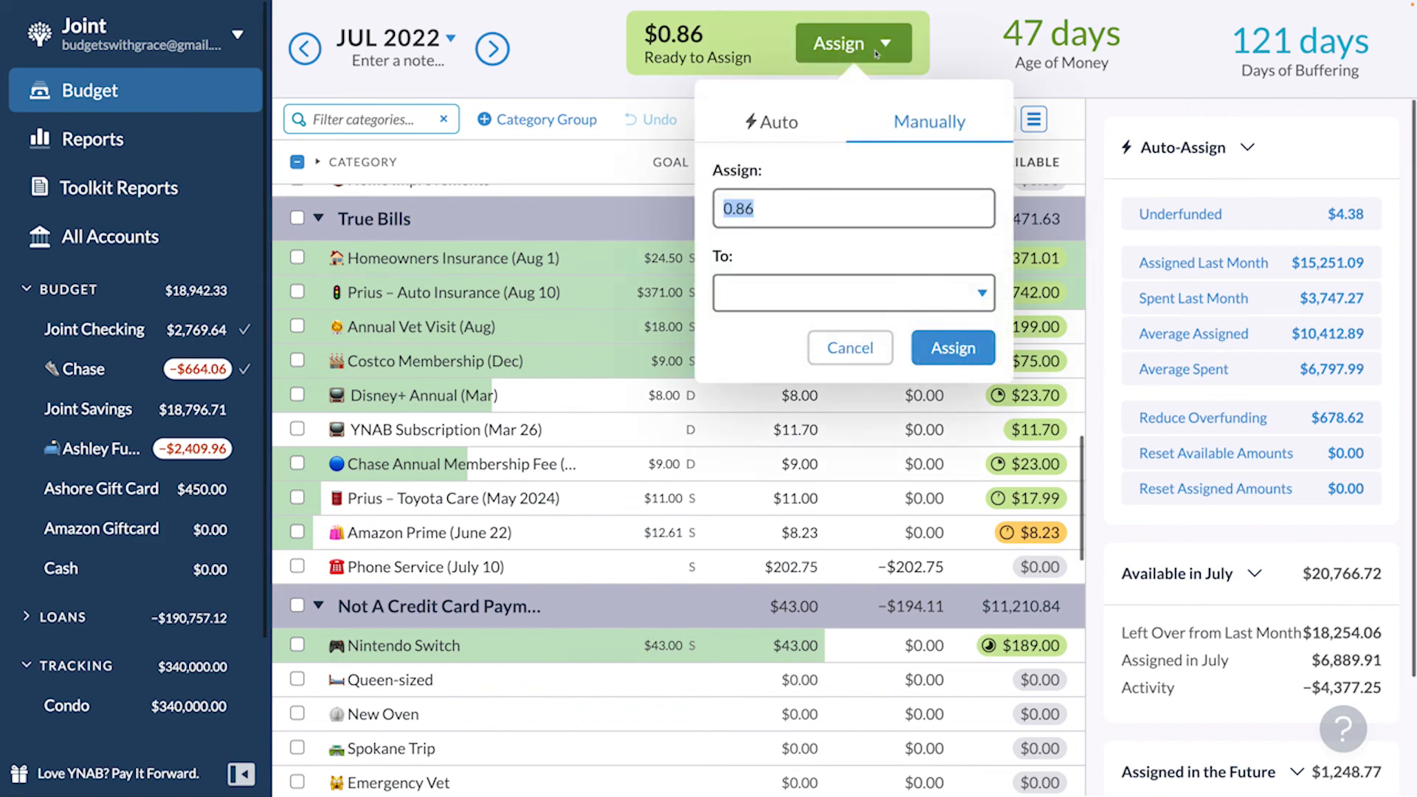
pyautogui.click(854, 293)
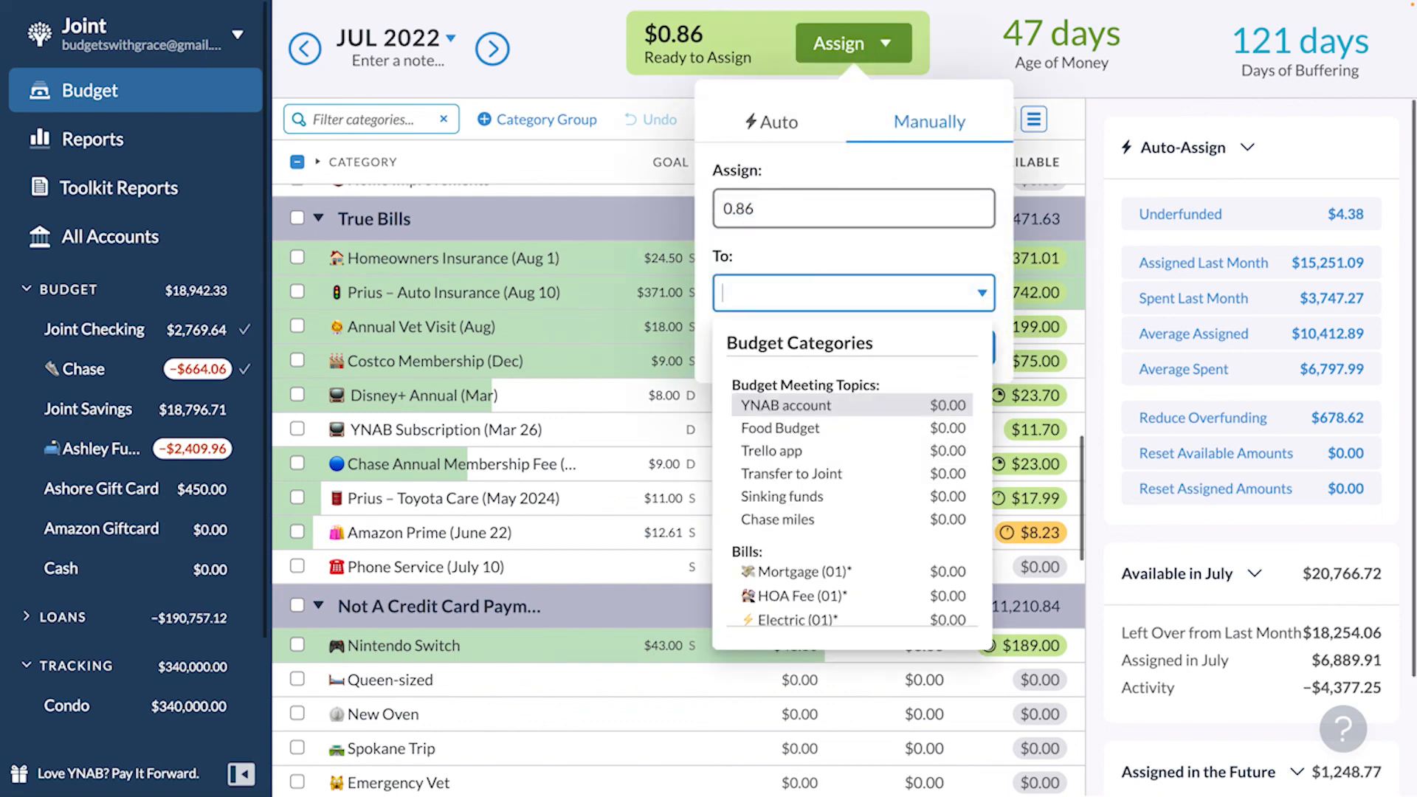
pyautogui.write('found')
pyautogui.press('Return')
pyautogui.press('Return')
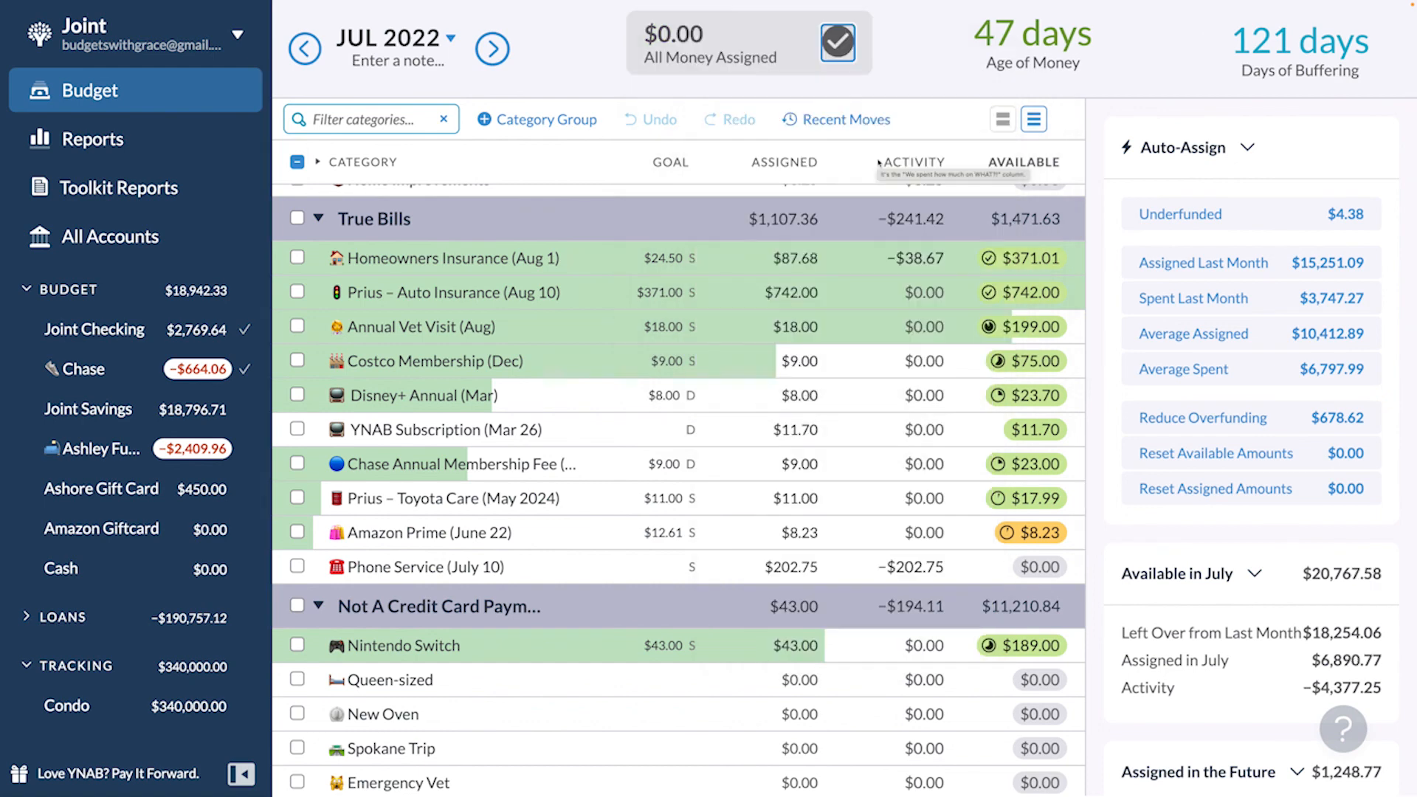